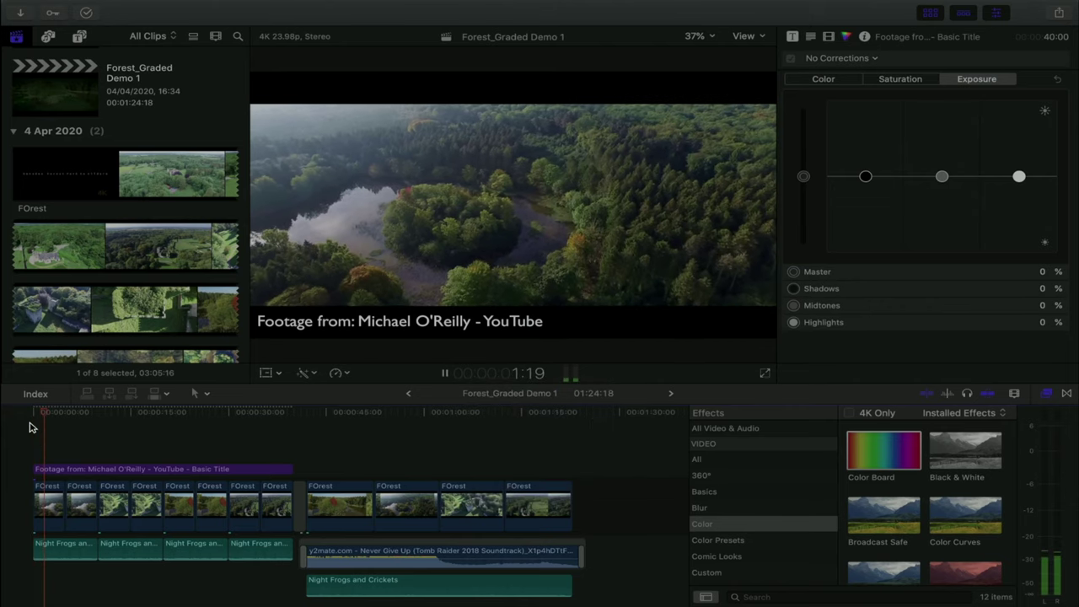
Play back the opening shot of the Forest_Graded Demo 1 project several times from its start.
{"action": "key", "text": "space"}
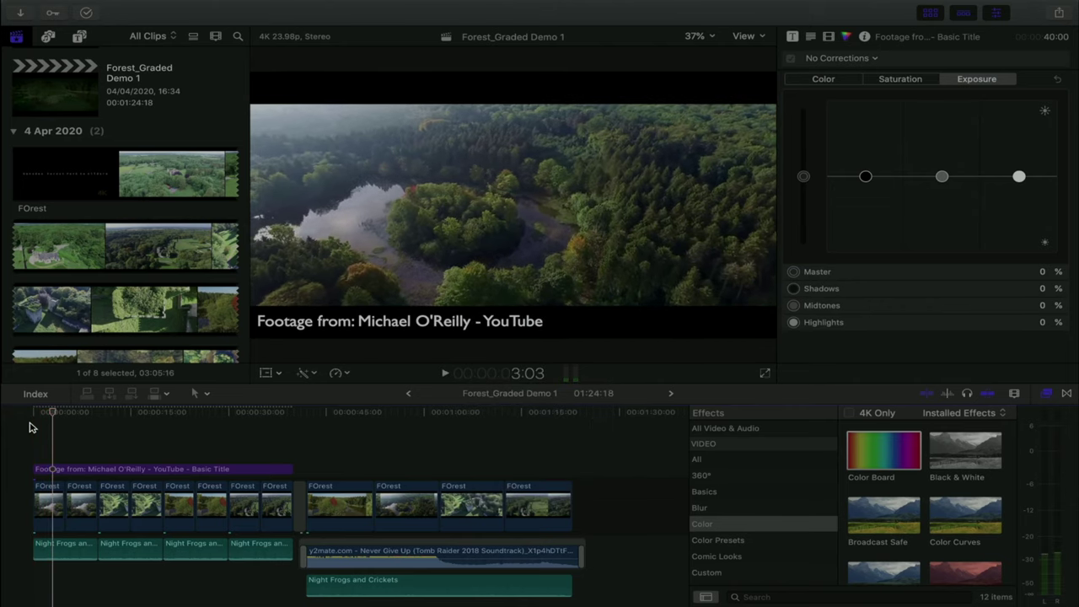
{"action": "key", "text": "Home"}
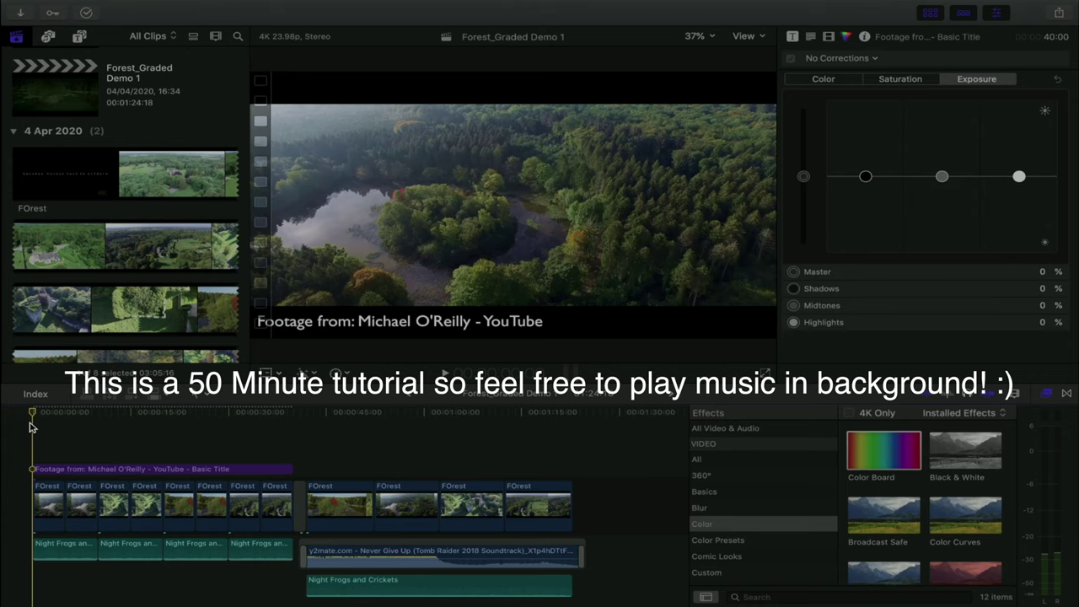
{"action": "key", "text": "space"}
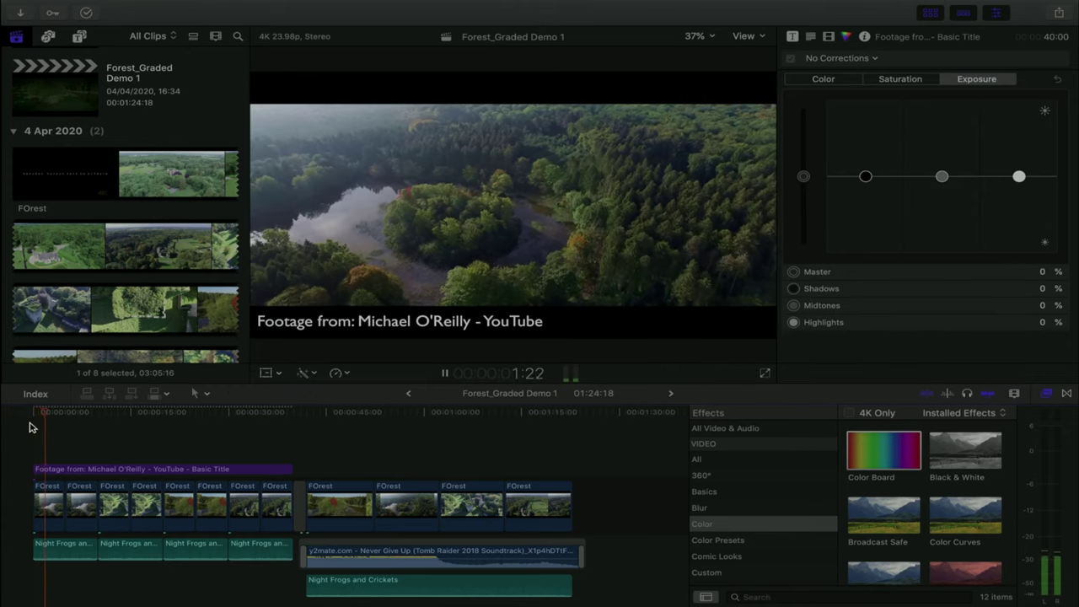
{"action": "left_click", "coordinate": [31, 421]}
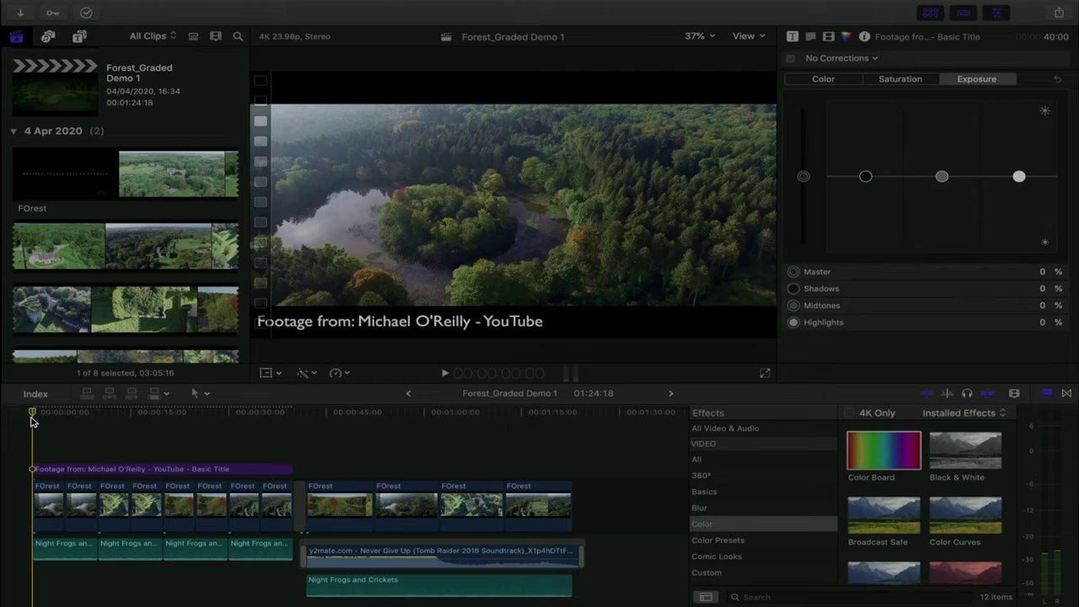
{"action": "key", "text": "space"}
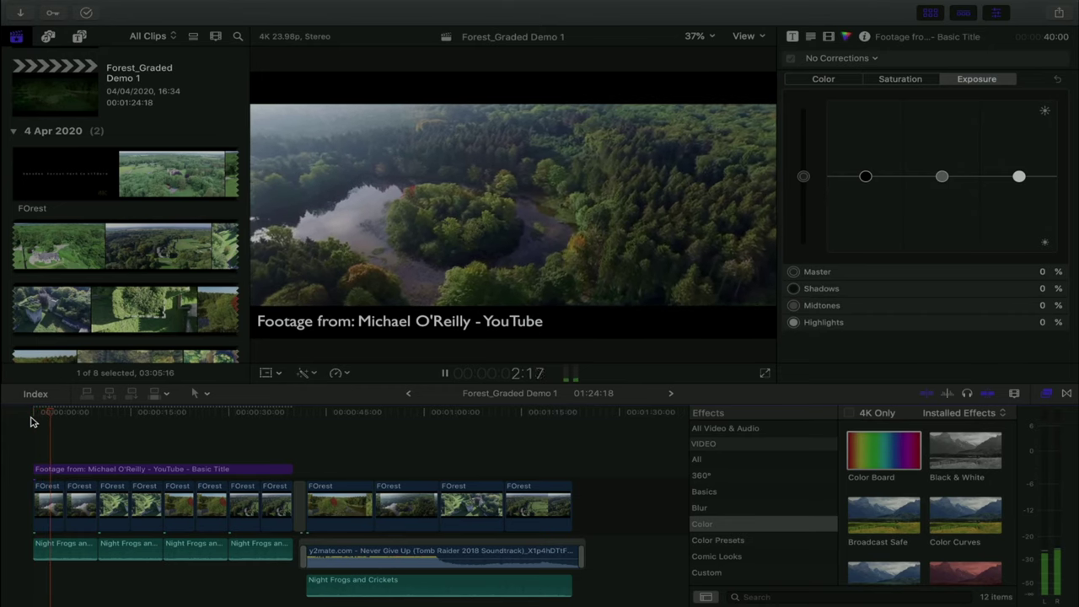
{"action": "left_click", "coordinate": [32, 414]}
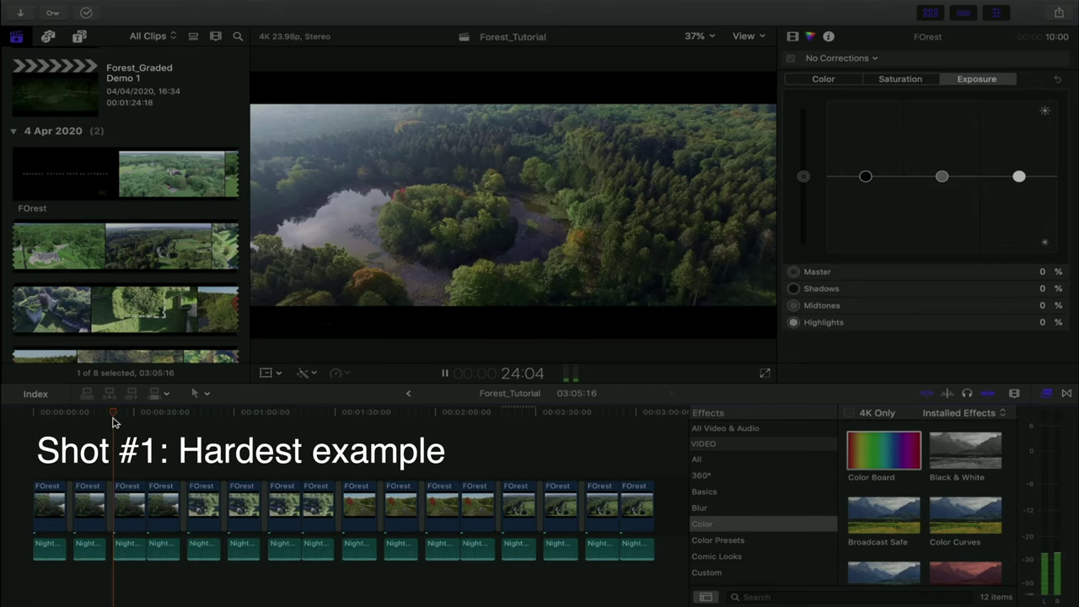
Preview the first clip of the Forest_Tutorial project from the start and return the playhead to the beginning.
{"action": "left_click", "coordinate": [29, 413]}
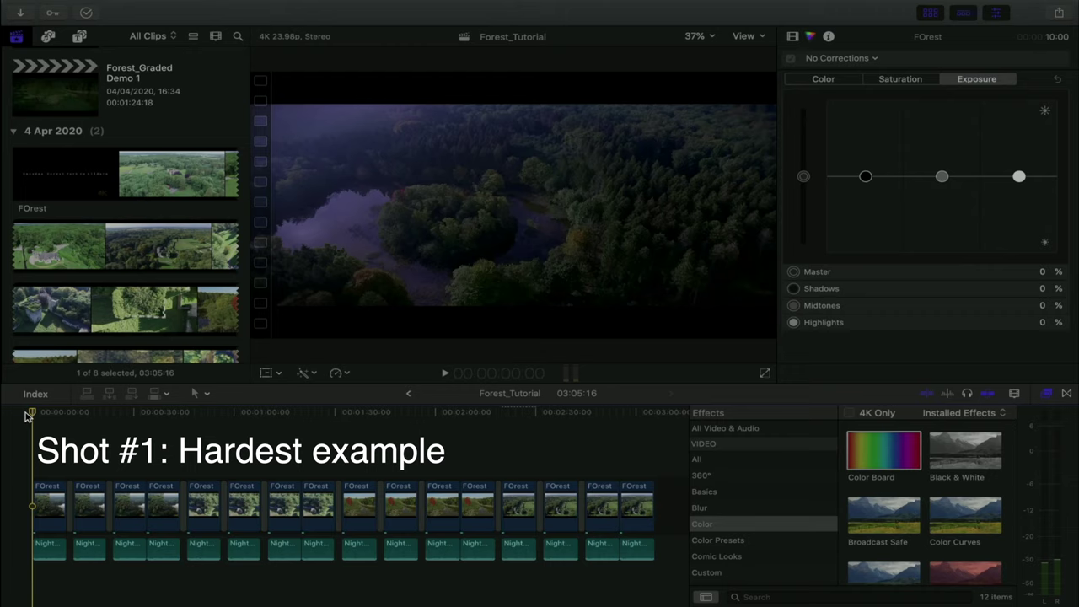
{"action": "key", "text": "space"}
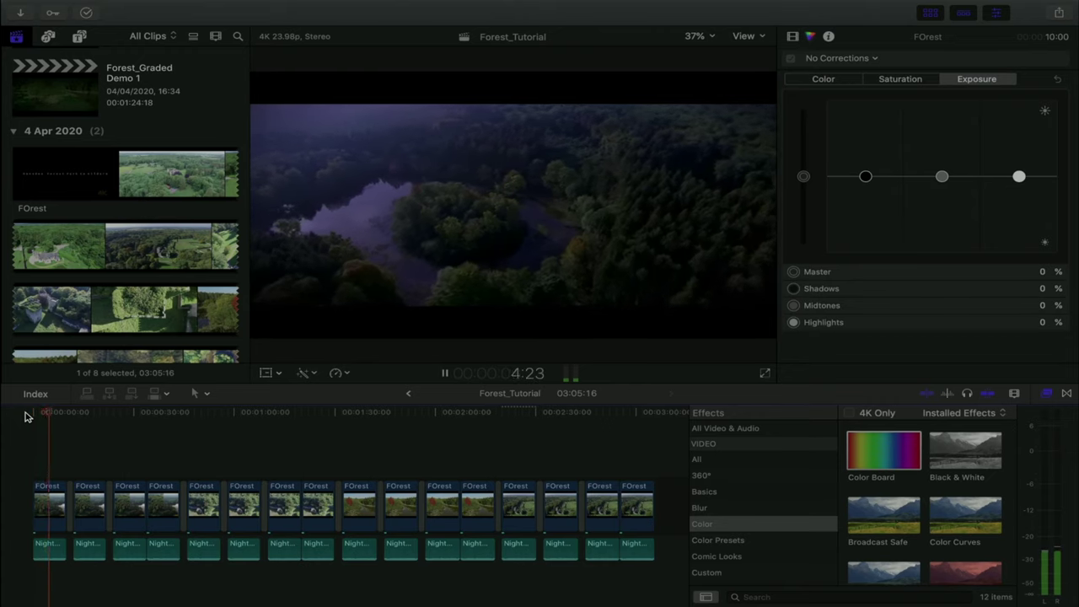
{"action": "key", "text": "space"}
{"action": "left_click", "coordinate": [27, 413]}
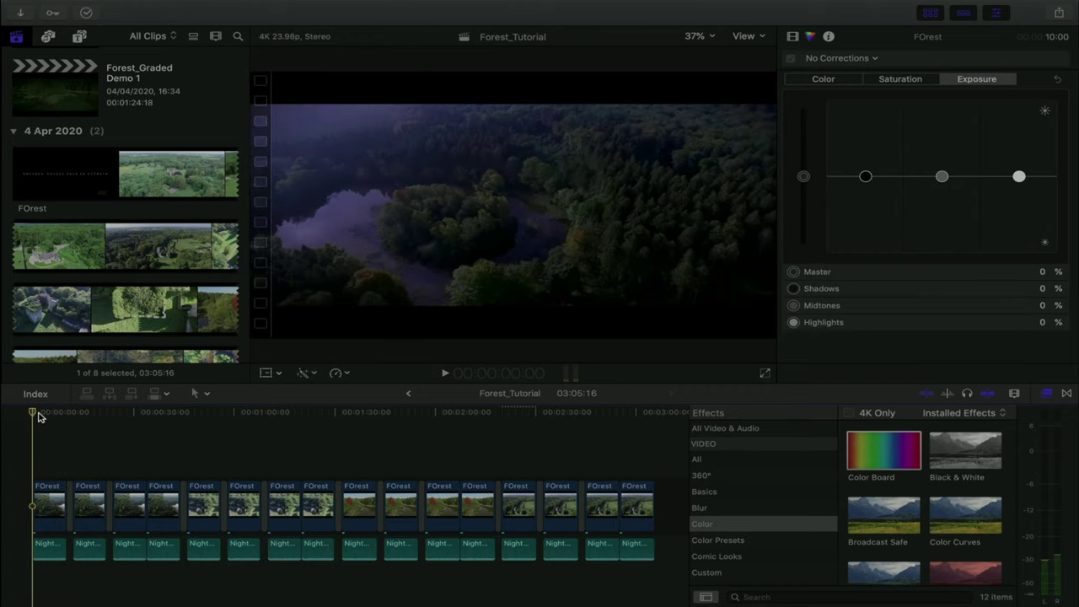
Select the first forest clip and display its Day into Night, Vignette and Letterbox effect settings.
{"action": "left_click", "coordinate": [39, 502]}
{"action": "left_click", "coordinate": [44, 496]}
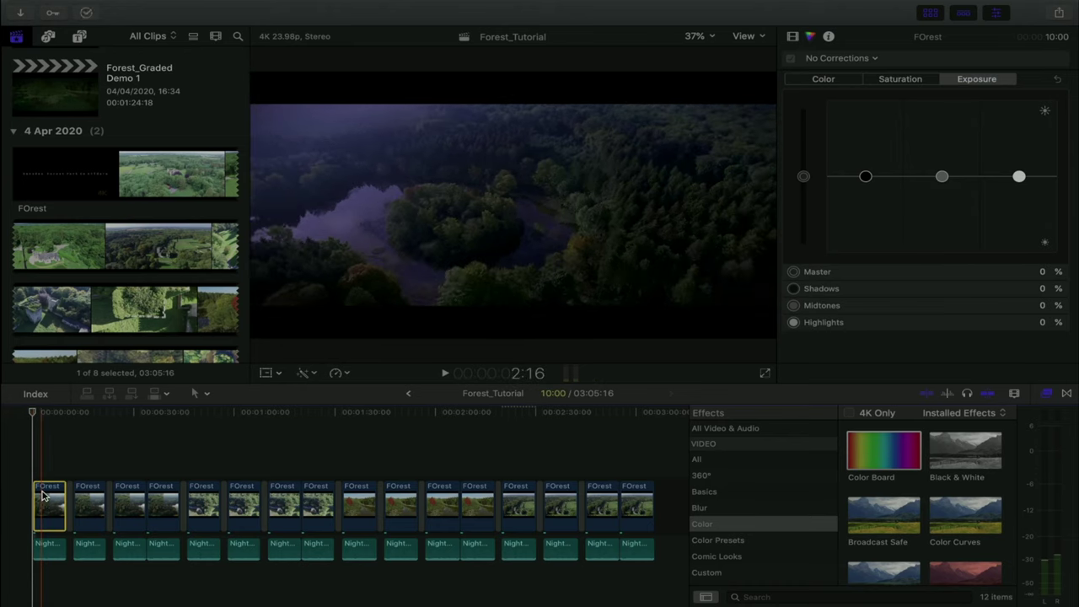
{"action": "left_click", "coordinate": [793, 36]}
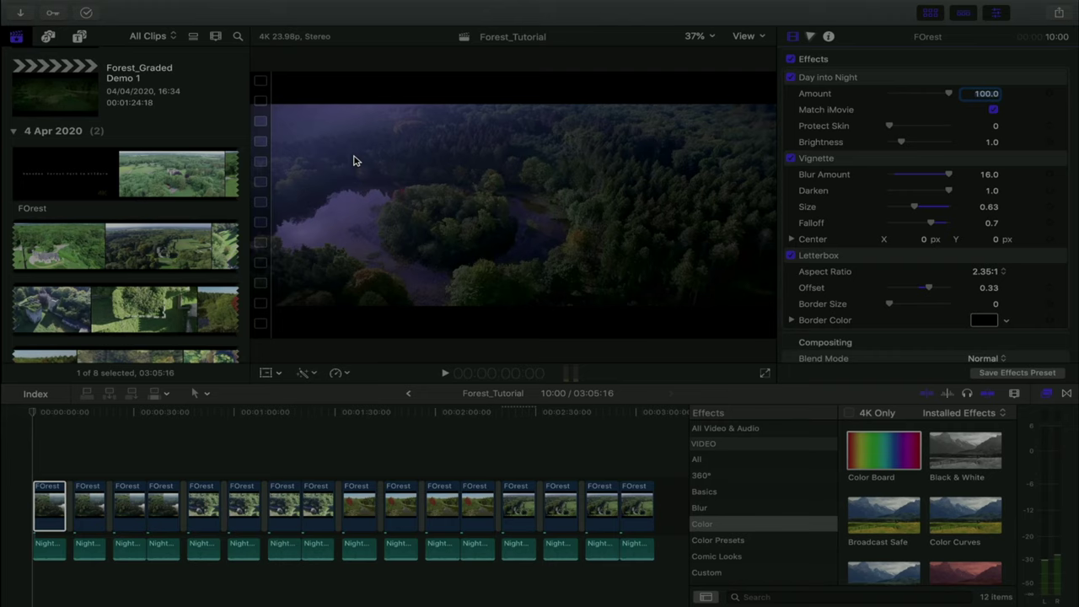
Play the second forest clip repeatedly from 12:00 to examine its dark manual night grade.
{"action": "left_click", "coordinate": [112, 438]}
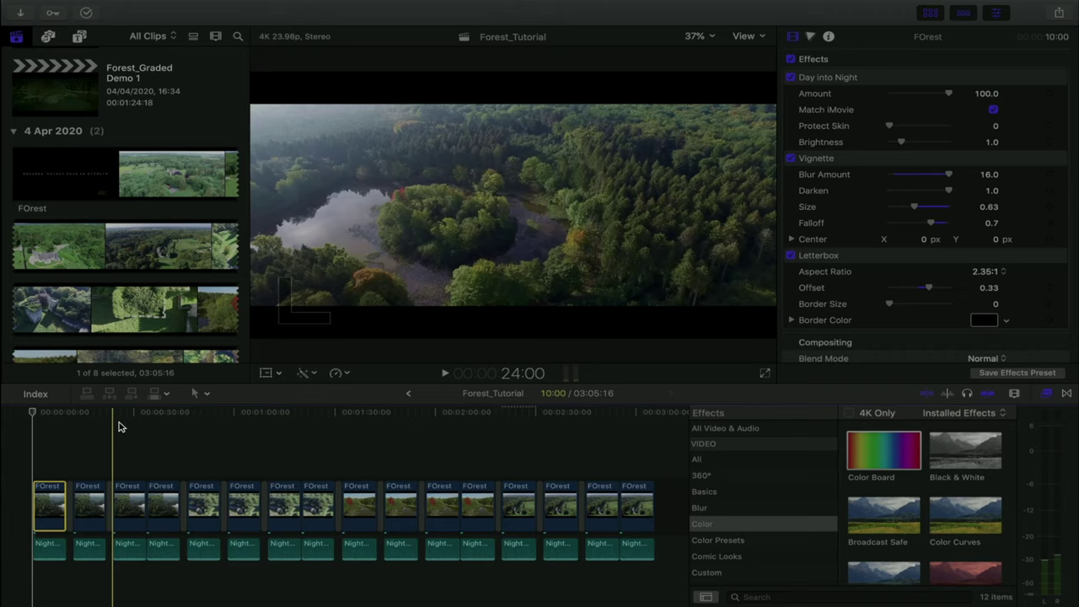
{"action": "left_click", "coordinate": [73, 415]}
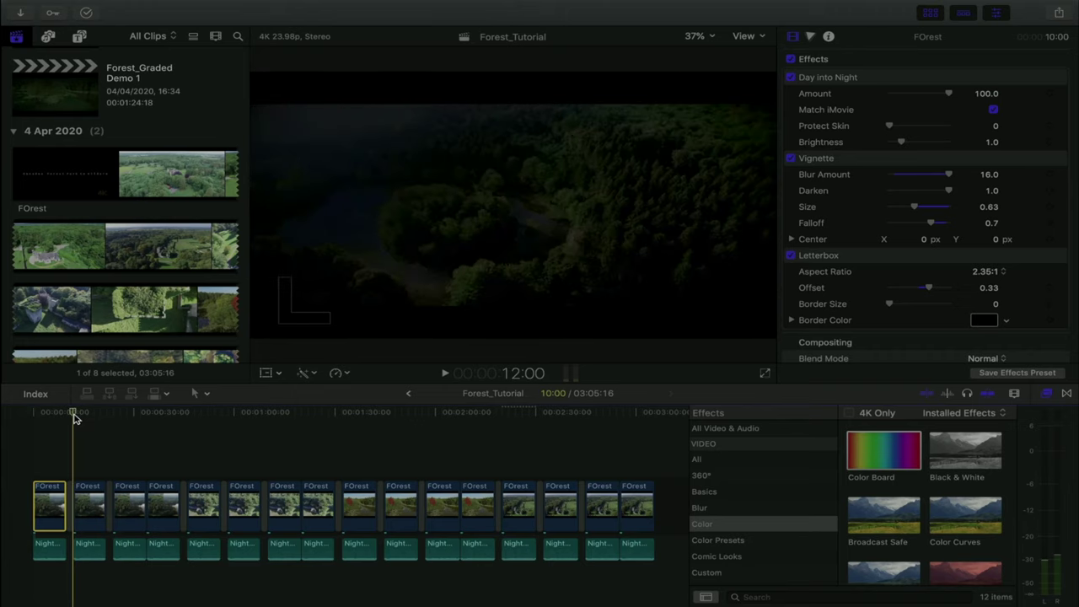
{"action": "key", "text": "space"}
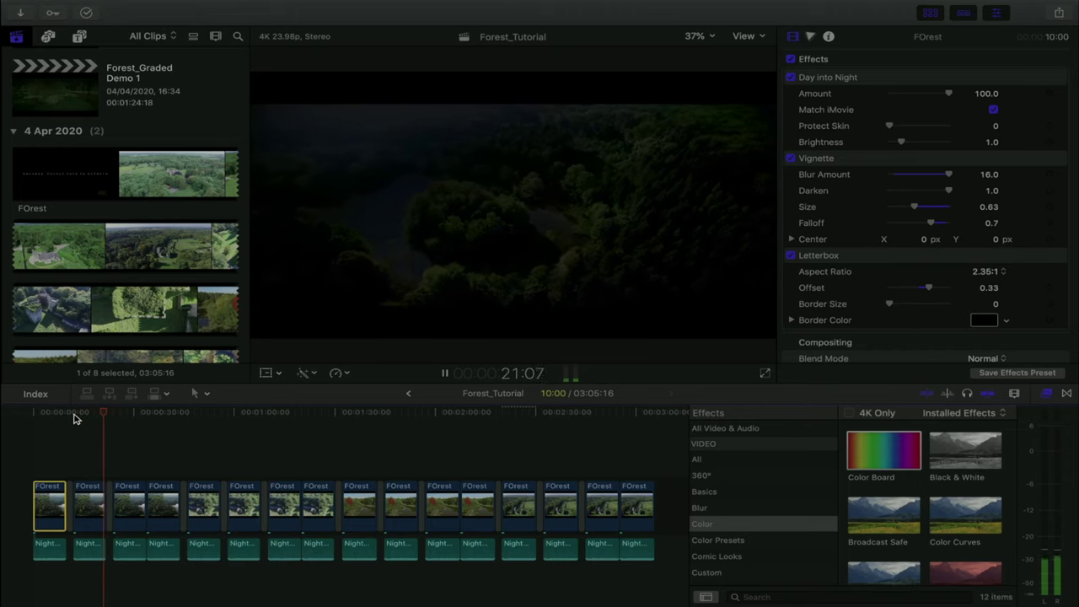
{"action": "left_click", "coordinate": [74, 418]}
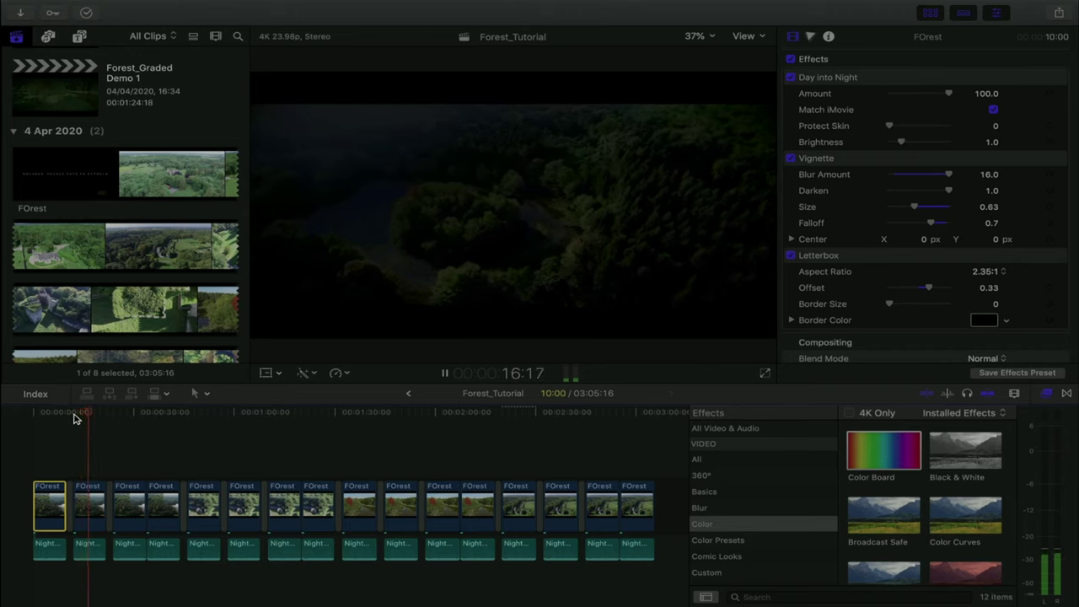
{"action": "left_click", "coordinate": [74, 419]}
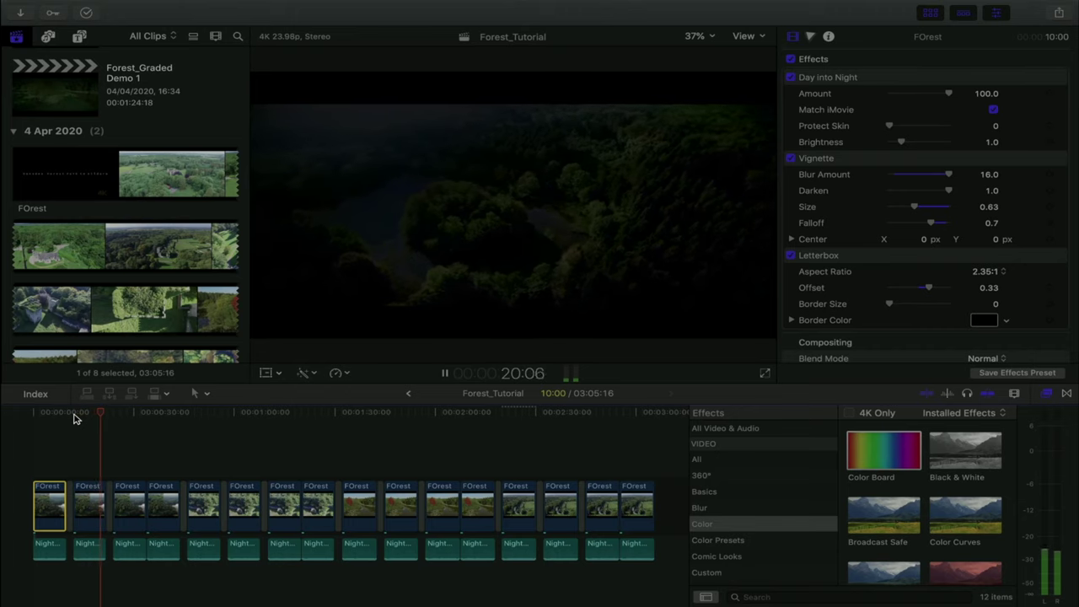
{"action": "left_click", "coordinate": [73, 415]}
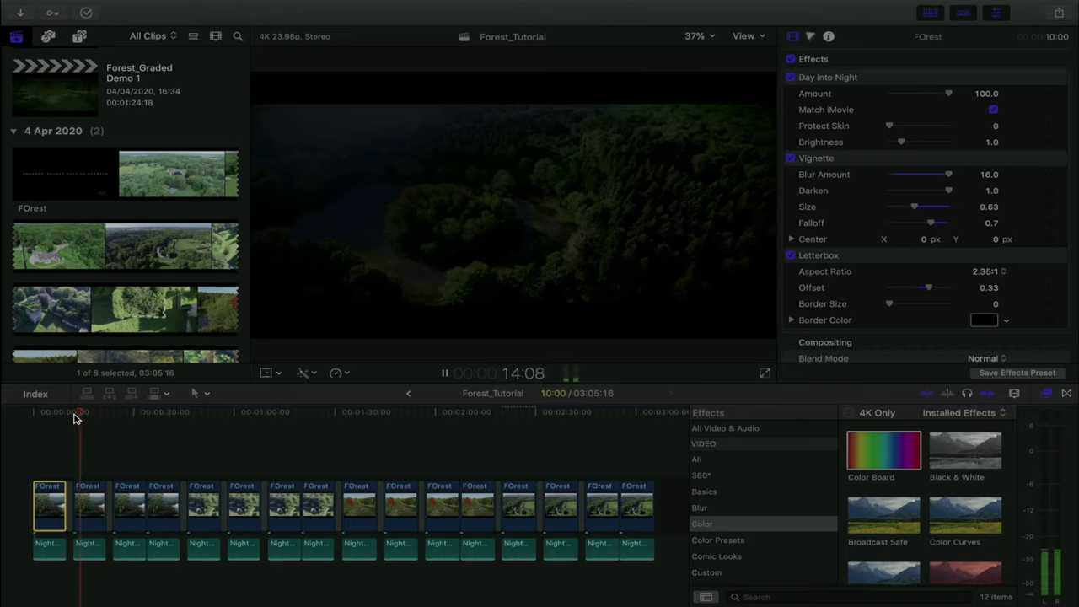
{"action": "key", "text": "space"}
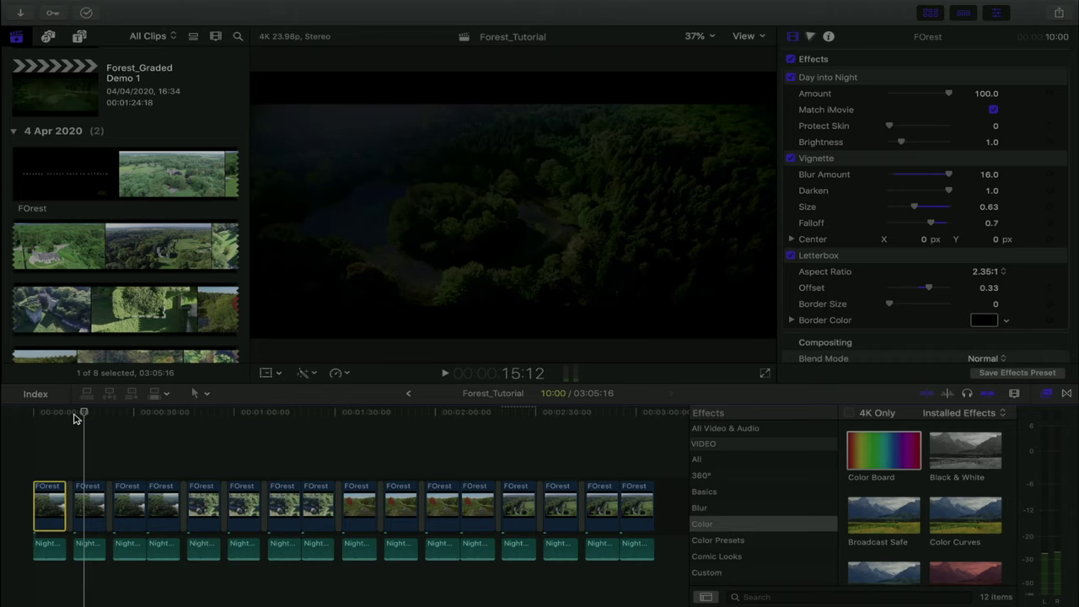
{"action": "left_click", "coordinate": [73, 413]}
{"action": "key", "text": "space"}
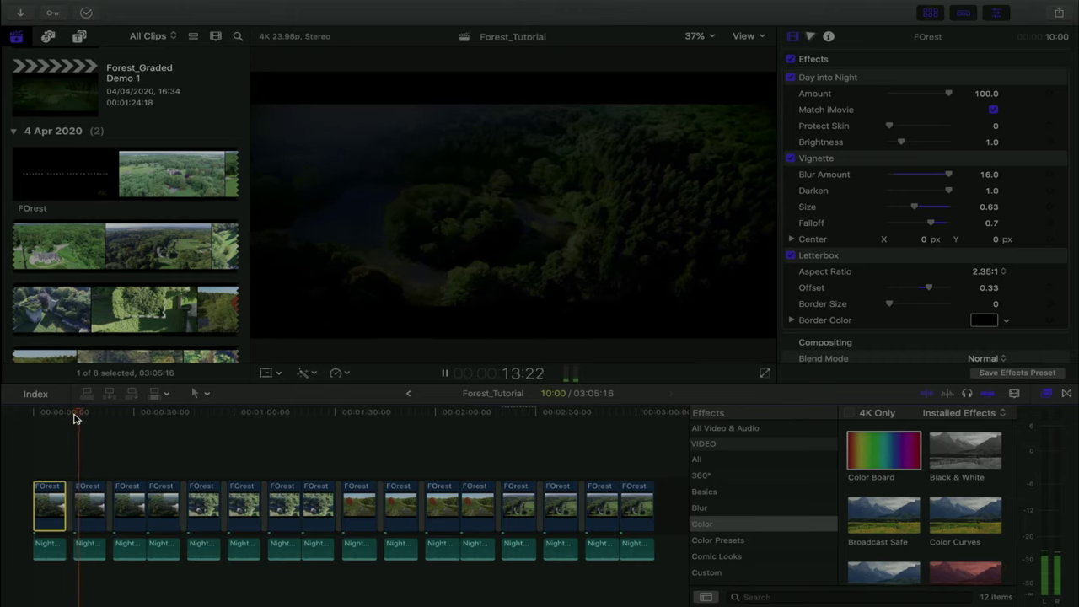
{"action": "key", "text": "space"}
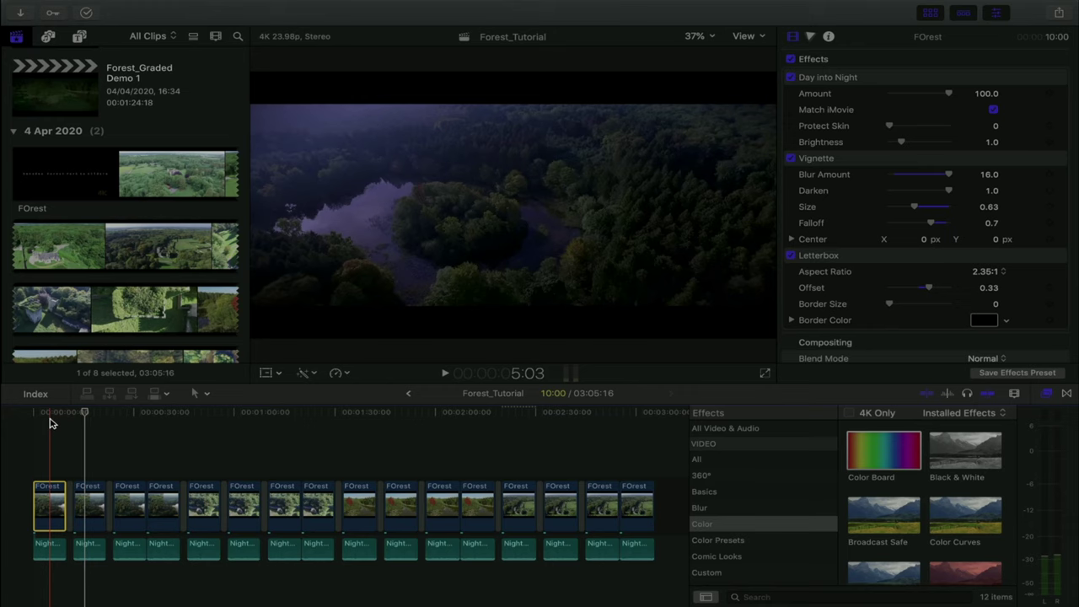
Enable the Graduated Mask effect on the second forest clip, switching it off and on to compare at 12:00.
{"action": "left_click", "coordinate": [74, 413]}
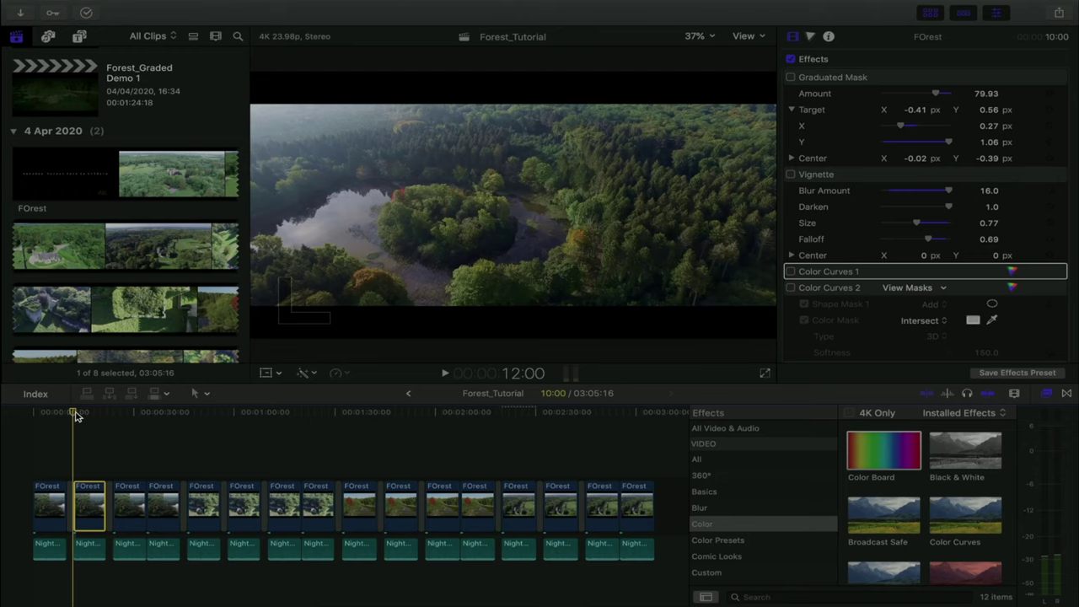
{"action": "left_click", "coordinate": [835, 81]}
{"action": "left_click", "coordinate": [791, 78]}
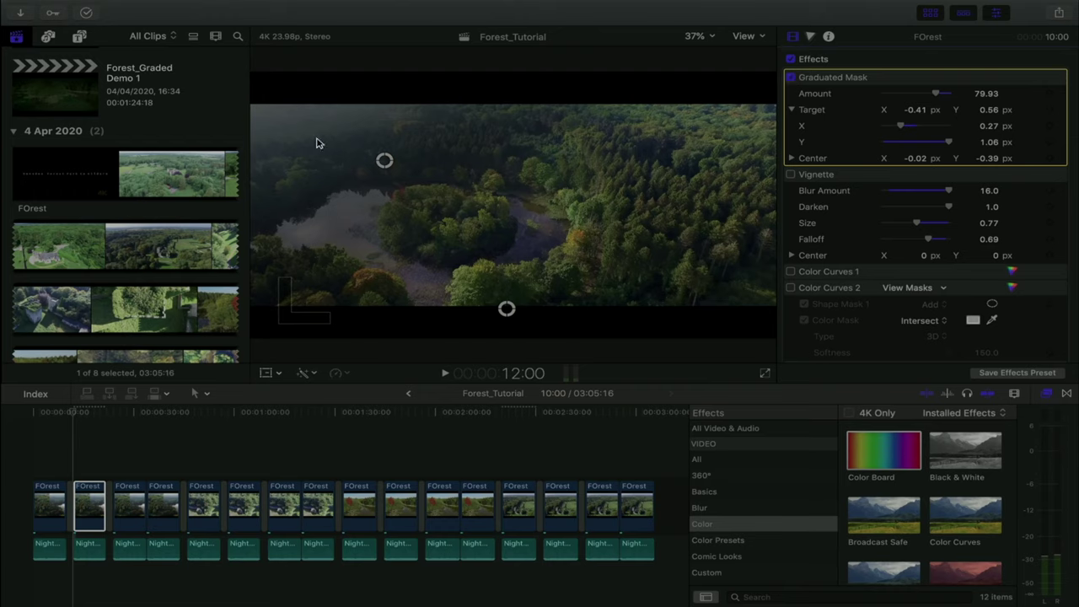
{"action": "left_click", "coordinate": [791, 78]}
{"action": "left_click", "coordinate": [793, 79]}
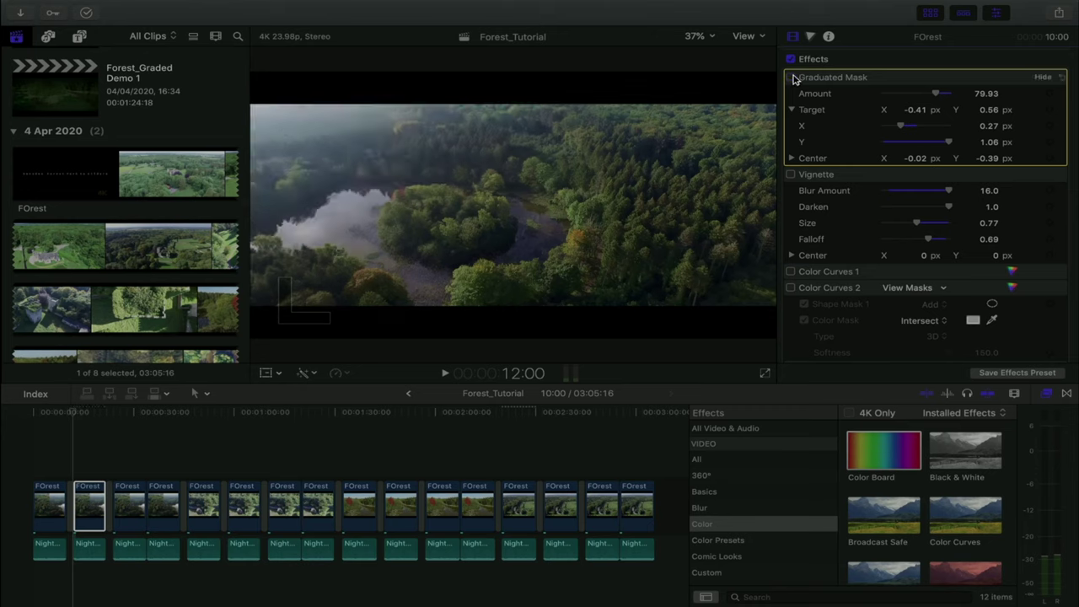
{"action": "left_click", "coordinate": [792, 79]}
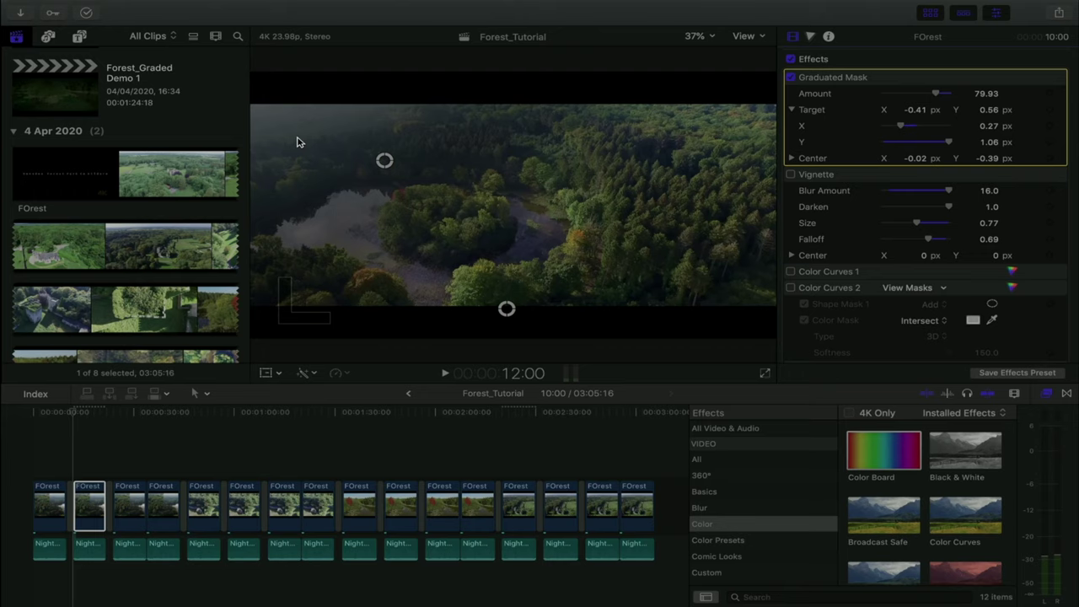
Try raising the Graduated Mask's Amount to 100 on the second clip and undo the change.
{"action": "mouse_move", "coordinate": [383, 162]}
{"action": "left_mouse_down"}
{"action": "mouse_move", "coordinate": [405, 159]}
{"action": "mouse_move", "coordinate": [378, 145]}
{"action": "mouse_move", "coordinate": [404, 150]}
{"action": "mouse_move", "coordinate": [364, 148]}
{"action": "left_mouse_up"}
{"action": "left_click_drag", "start_coordinate": [935, 94], "coordinate": [995, 99]}
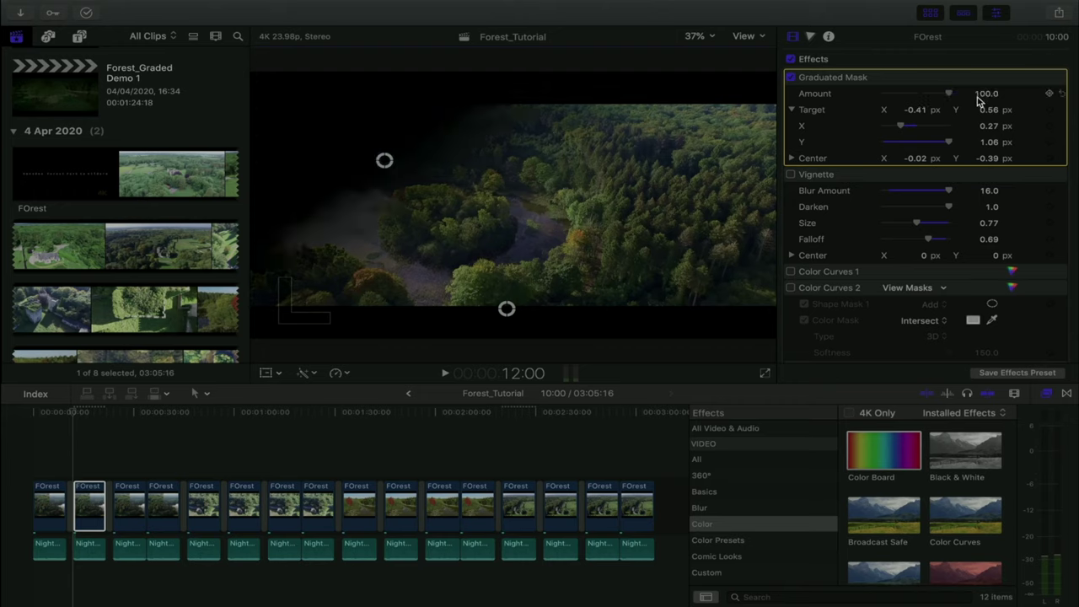
{"action": "key", "text": "super+z"}
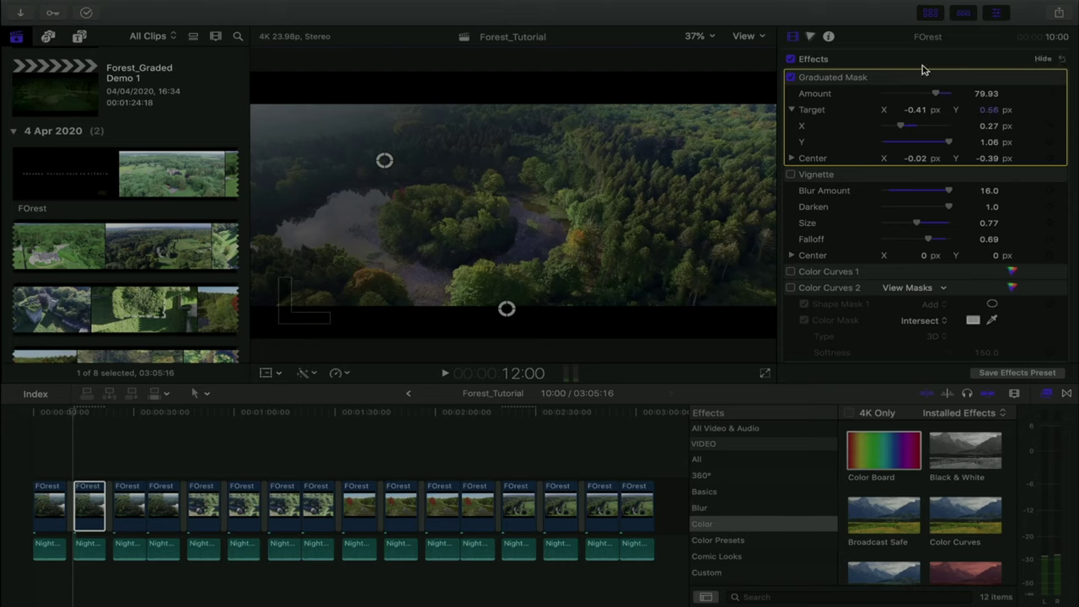
Replay the second forest clip from 12:00 several times to examine the Graduated Mask's darkening of the sky and lake.
{"action": "left_click", "coordinate": [89, 422]}
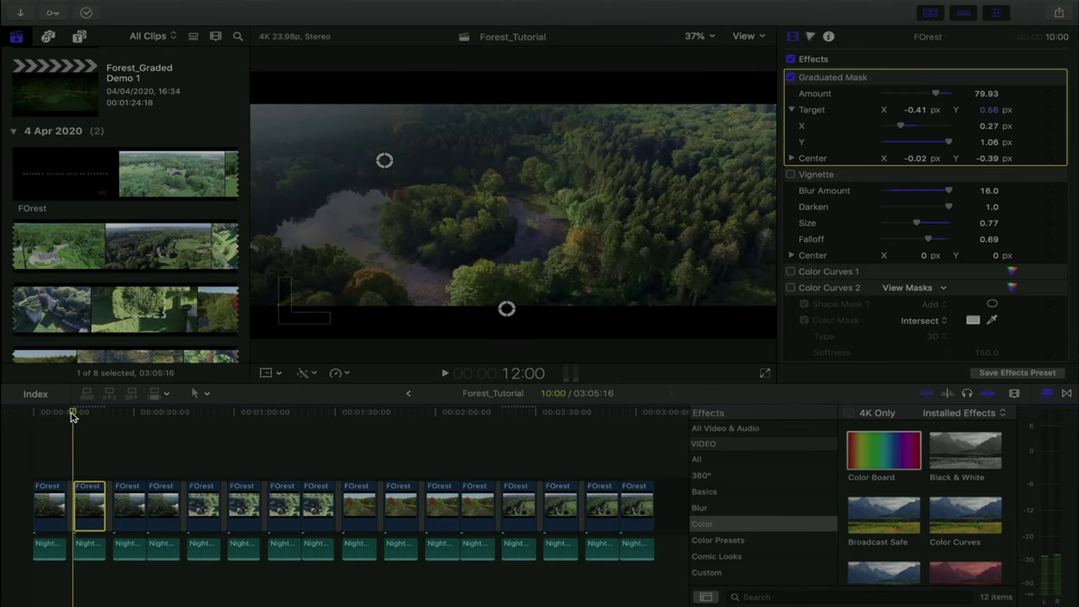
{"action": "left_click", "coordinate": [816, 59]}
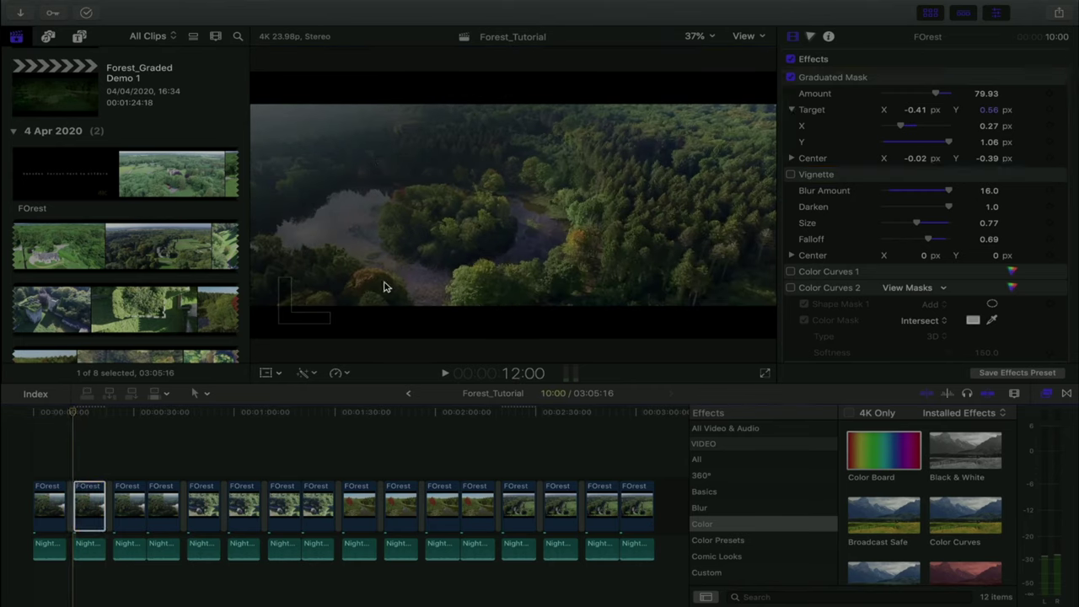
{"action": "left_click", "coordinate": [446, 373]}
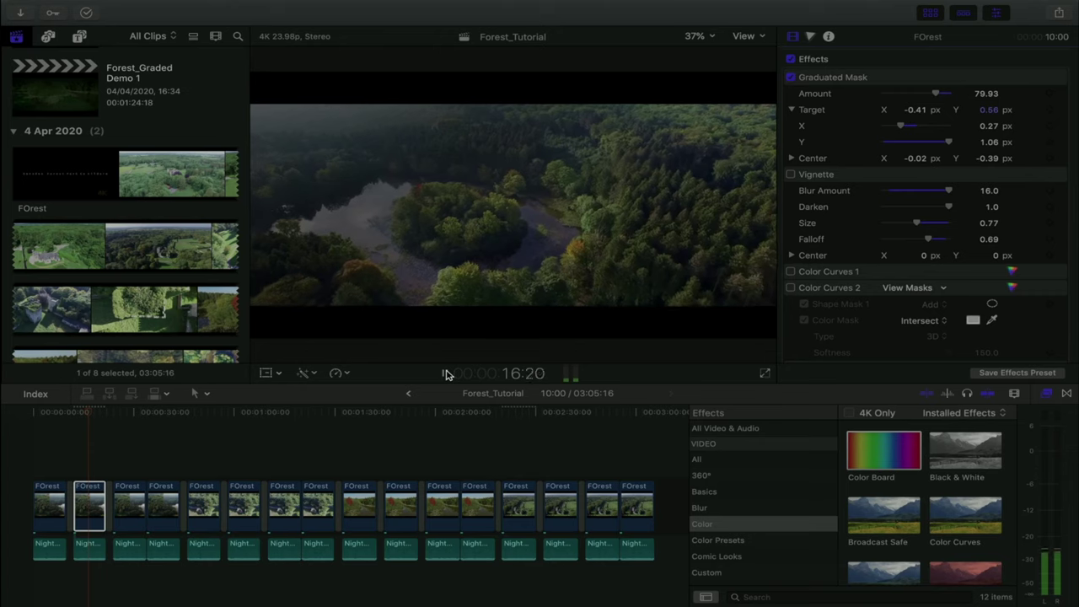
{"action": "left_click", "coordinate": [447, 375]}
{"action": "left_click", "coordinate": [72, 413]}
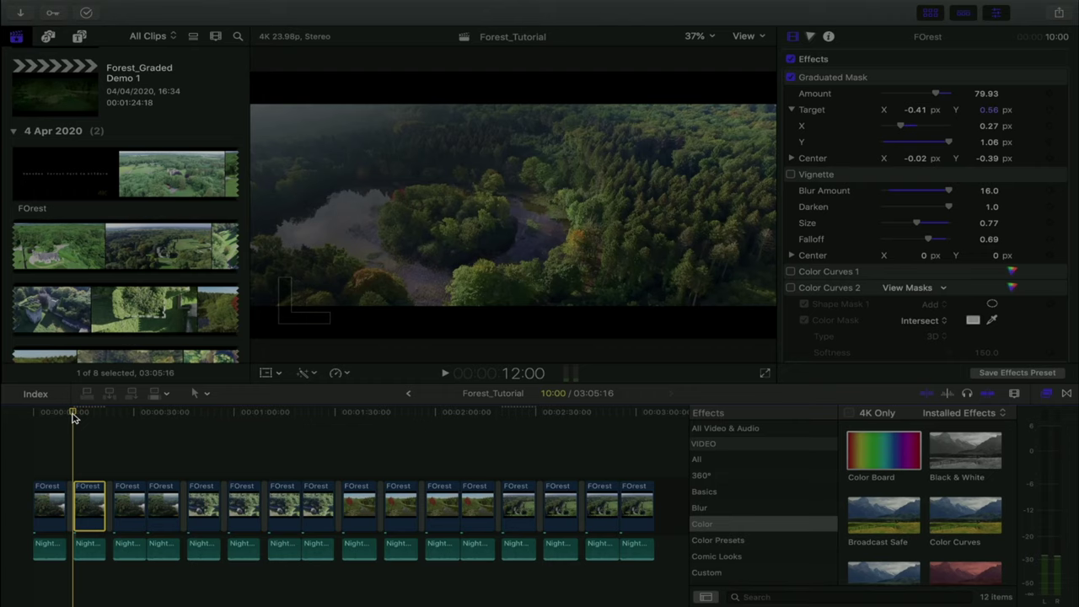
{"action": "key", "text": "space"}
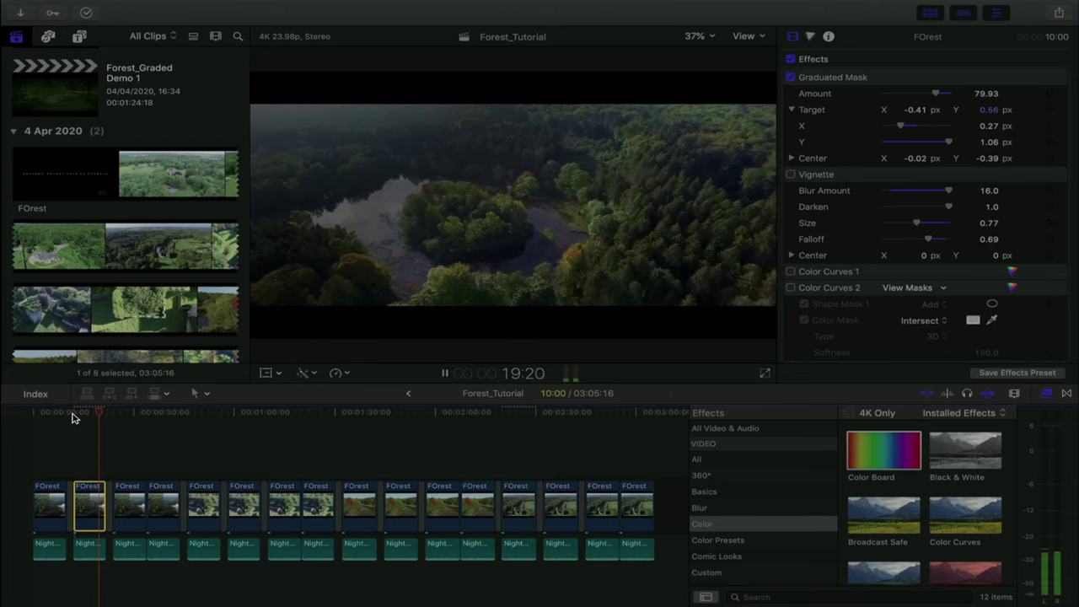
{"action": "left_click", "coordinate": [72, 412]}
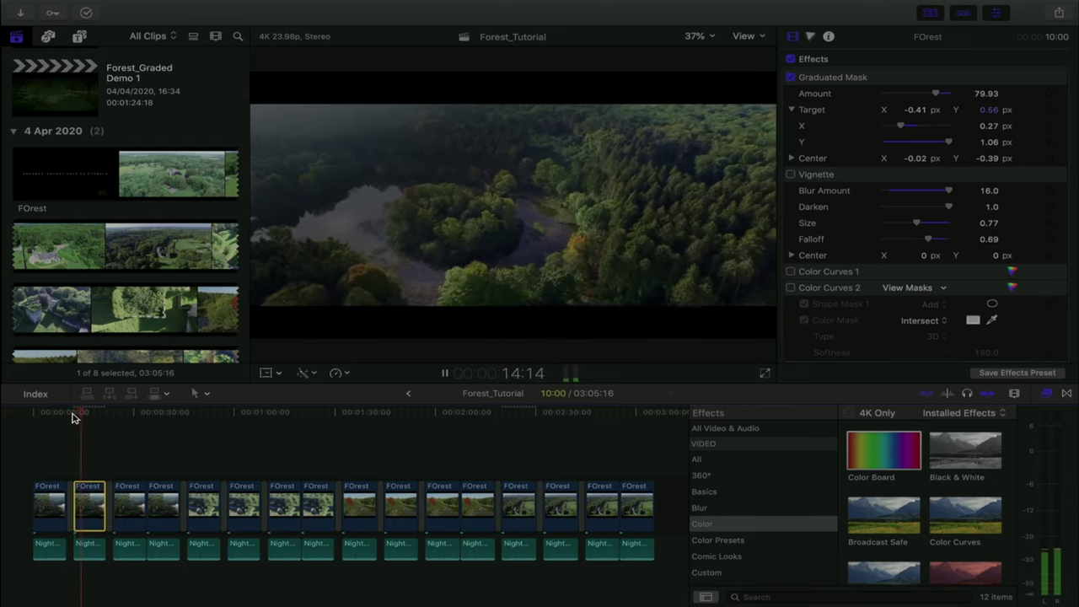
{"action": "key", "text": "space"}
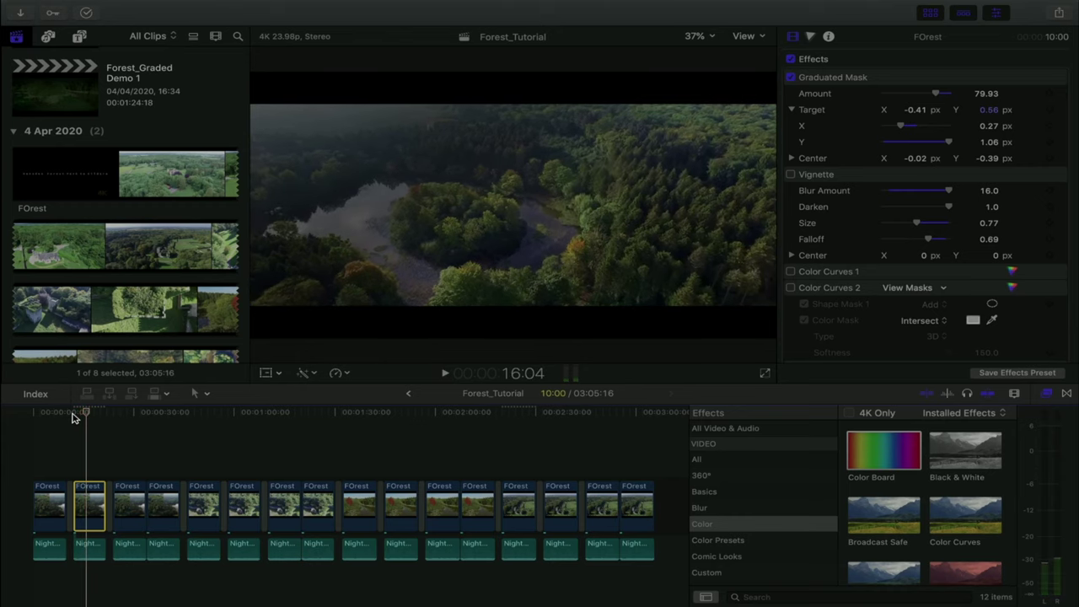
{"action": "left_click", "coordinate": [73, 414]}
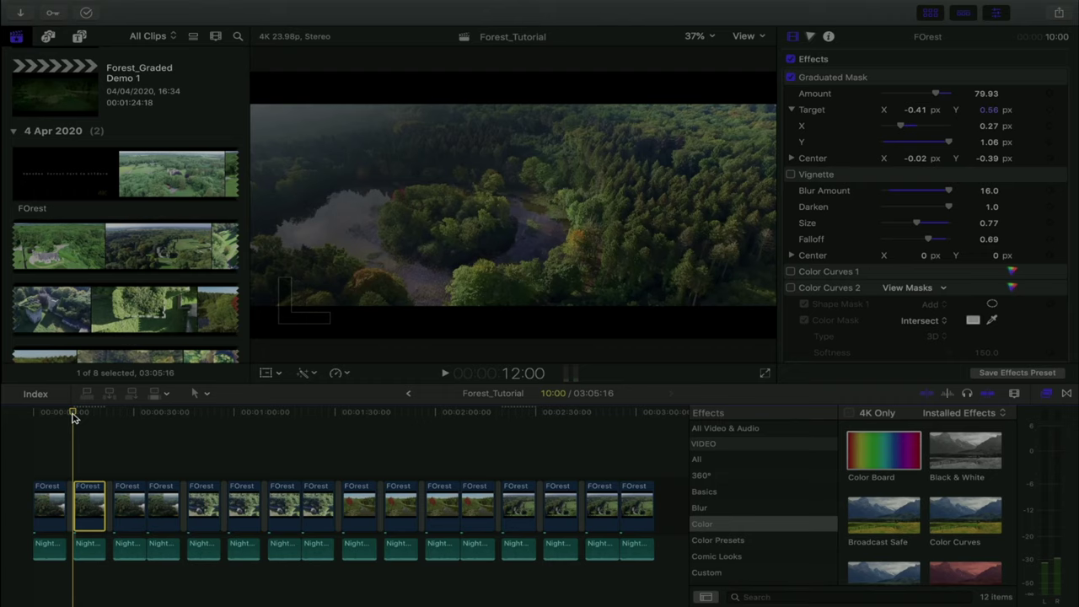
{"action": "key", "text": "l"}
{"action": "key", "text": "space"}
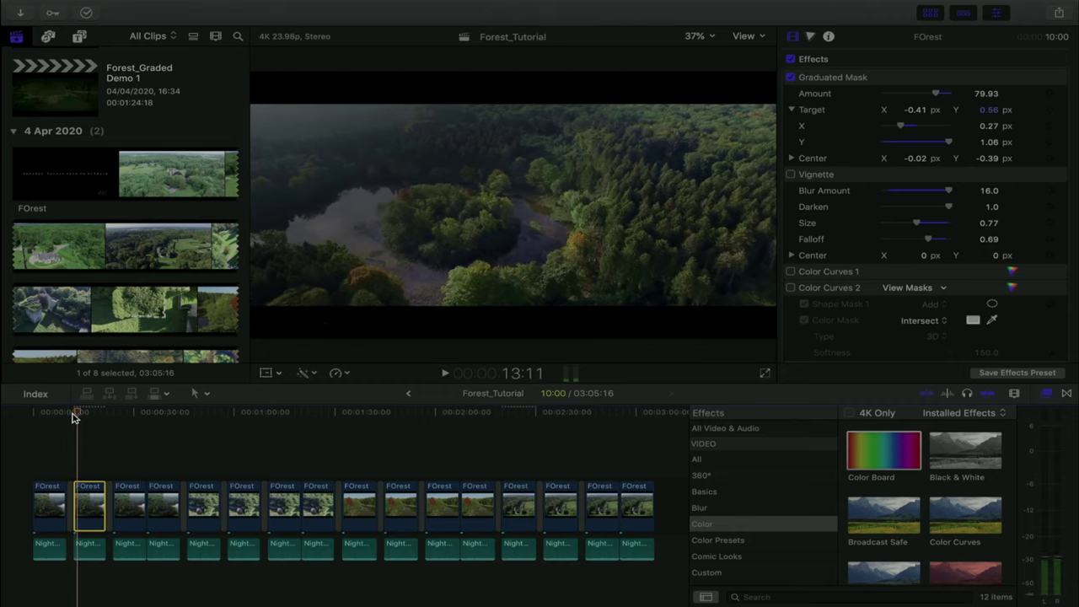
Enable the Vignette effect on the second forest clip and examine its Blur Amount, Darken, Size and Falloff settings.
{"action": "left_click", "coordinate": [791, 174]}
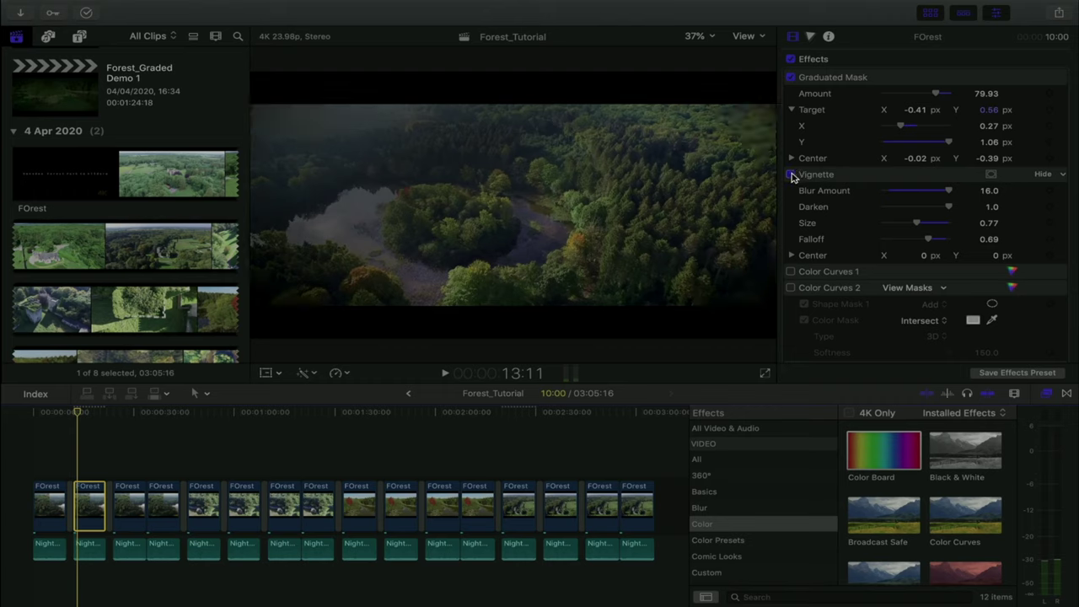
{"action": "left_click", "coordinate": [814, 174]}
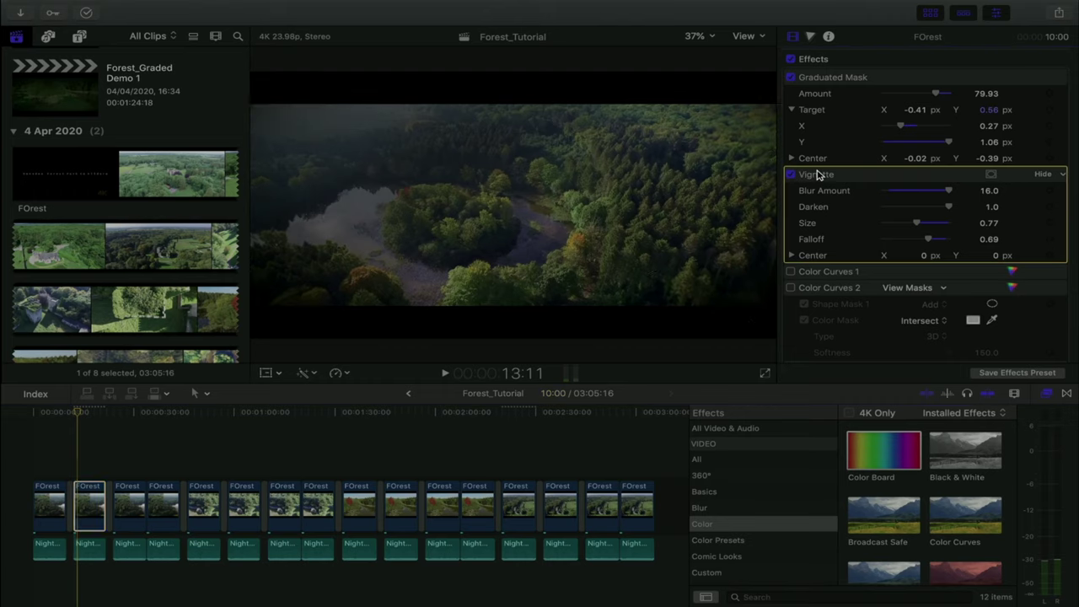
{"action": "left_click", "coordinate": [827, 61]}
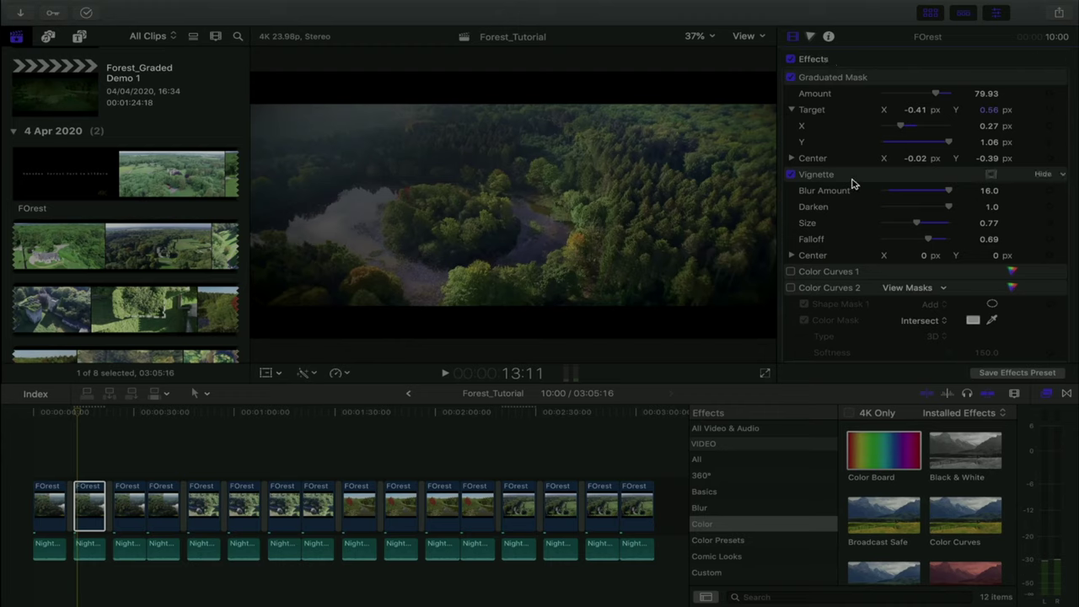
{"action": "left_click_drag", "start_coordinate": [946, 190], "coordinate": [992, 189]}
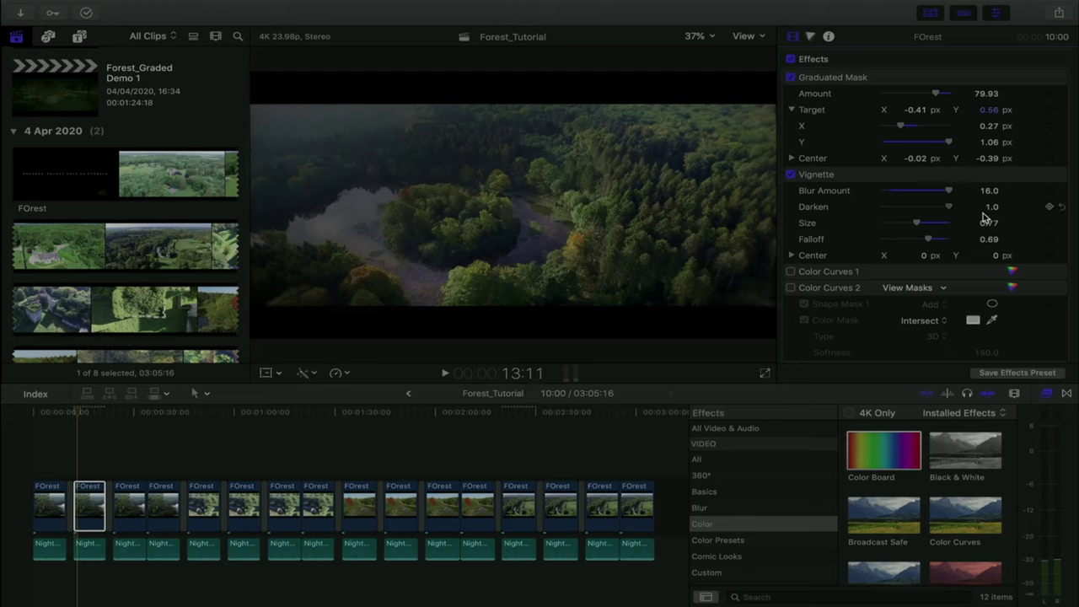
{"action": "left_click_drag", "start_coordinate": [916, 222], "coordinate": [917, 224]}
{"action": "left_click", "coordinate": [833, 181]}
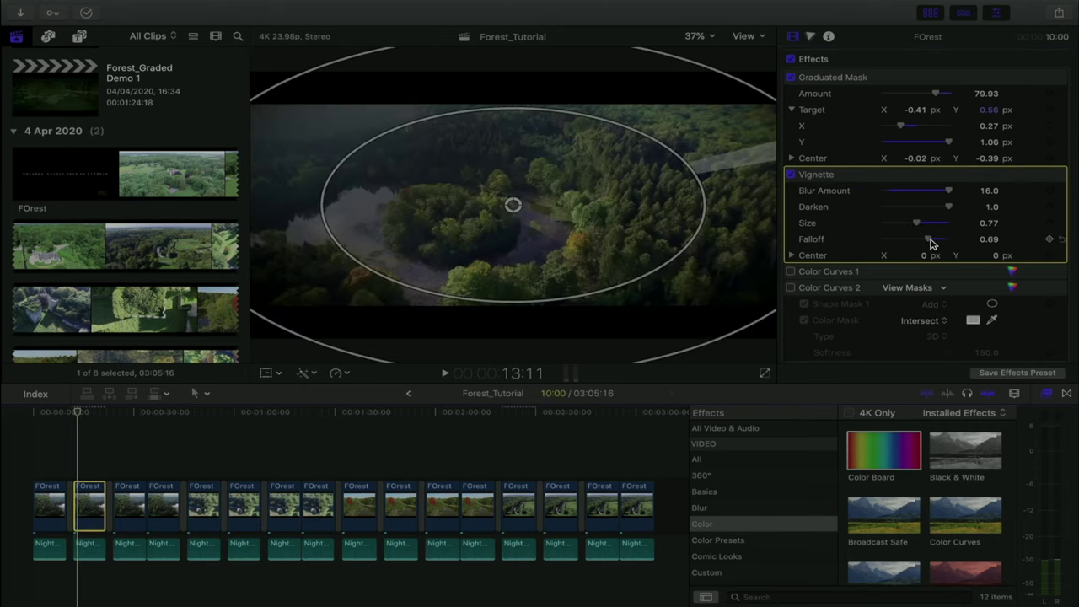
{"action": "left_click_drag", "start_coordinate": [930, 245], "coordinate": [925, 246]}
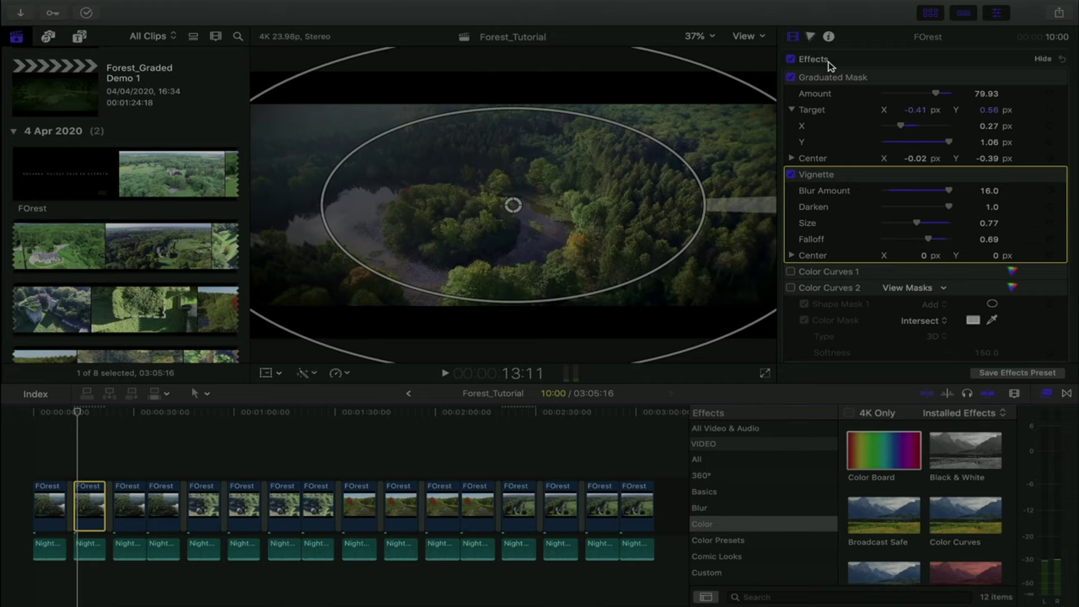
Enable Color Curves 1 on the second clip and lower the white end of its Luma curve to about half height.
{"action": "scroll", "coordinate": [849, 212], "scroll_direction": "down", "scroll_amount": 2}
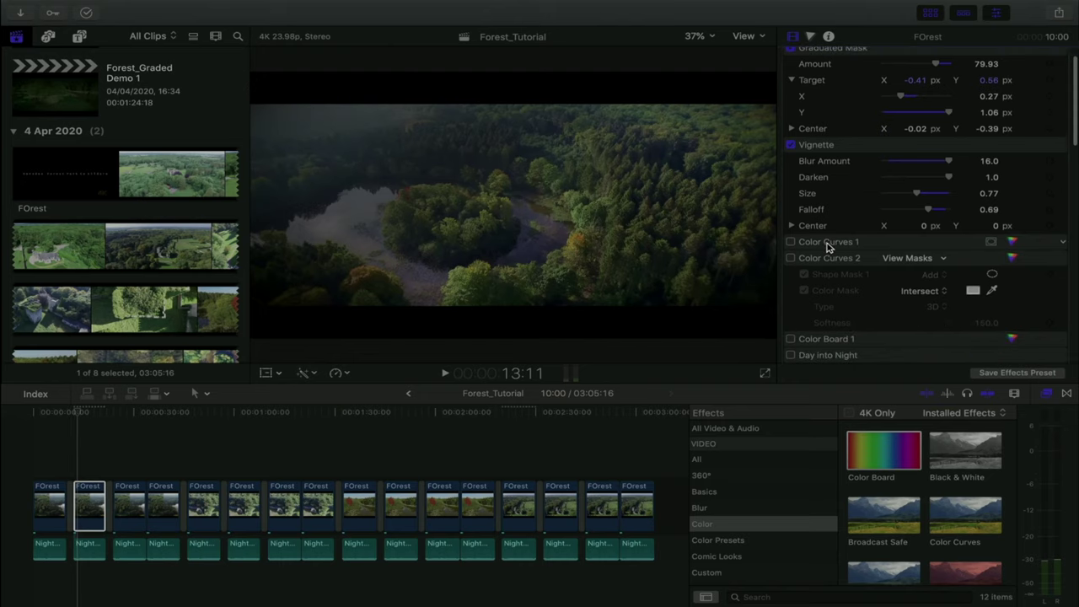
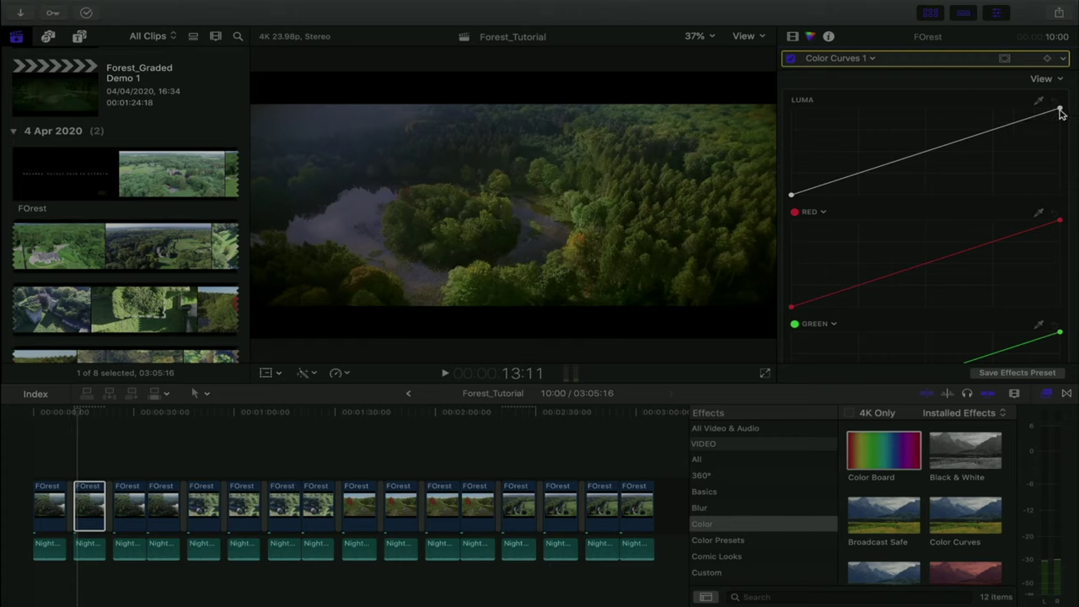
{"action": "left_click_drag", "start_coordinate": [1061, 114], "coordinate": [1075, 150]}
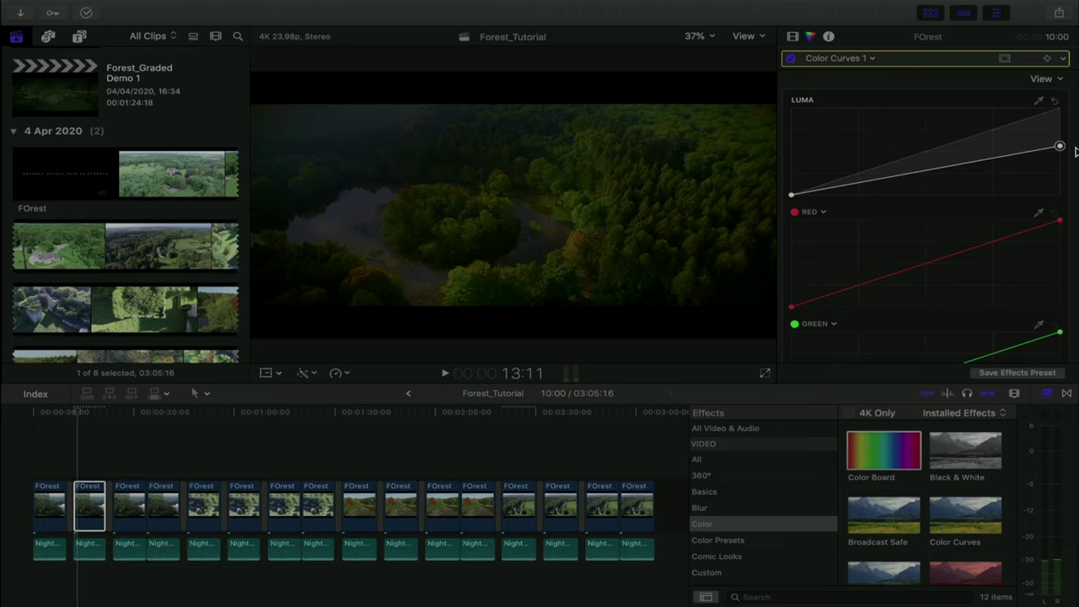
{"action": "left_click_drag", "start_coordinate": [1075, 150], "coordinate": [1076, 158]}
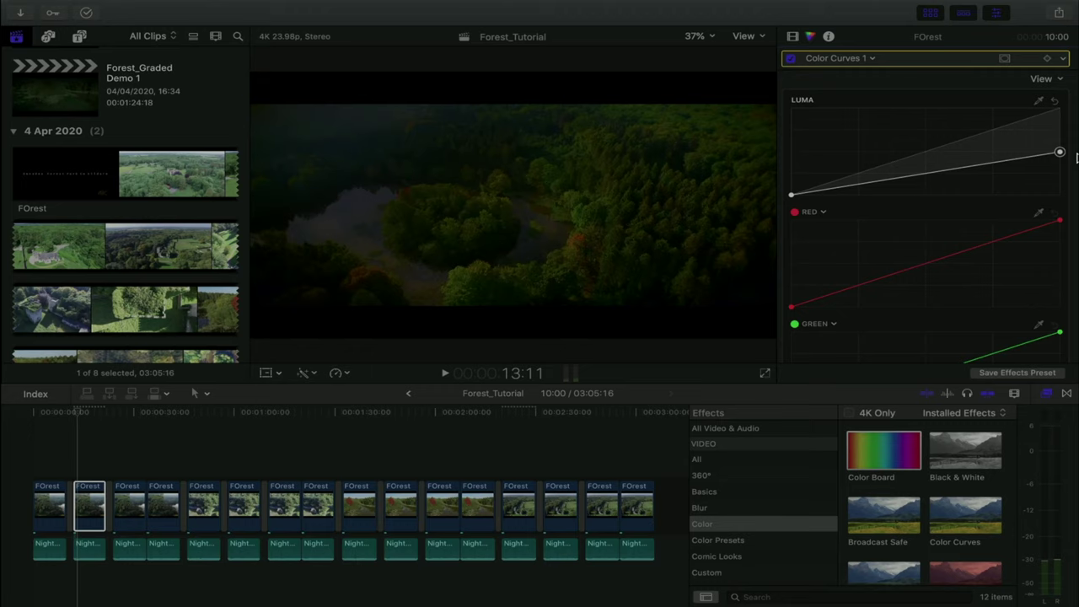
Add three control points to the Luma curve in the highlights, midtones and shadows, pulling them below the diagonal to darken the forest.
{"action": "left_click_drag", "start_coordinate": [1076, 157], "coordinate": [988, 172]}
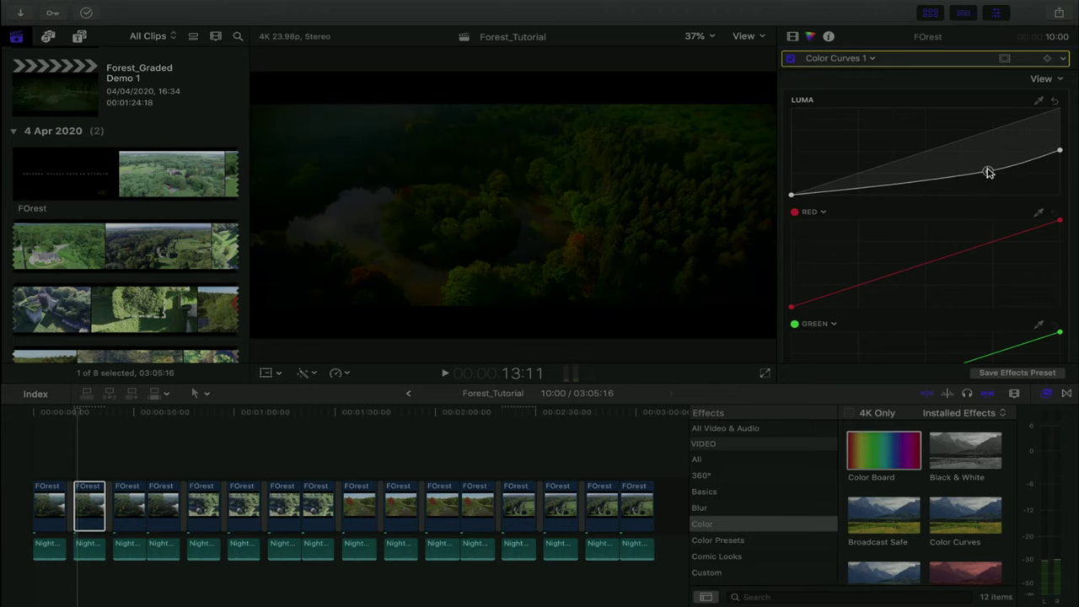
{"action": "left_click", "coordinate": [927, 181]}
{"action": "left_click_drag", "start_coordinate": [927, 181], "coordinate": [918, 178]}
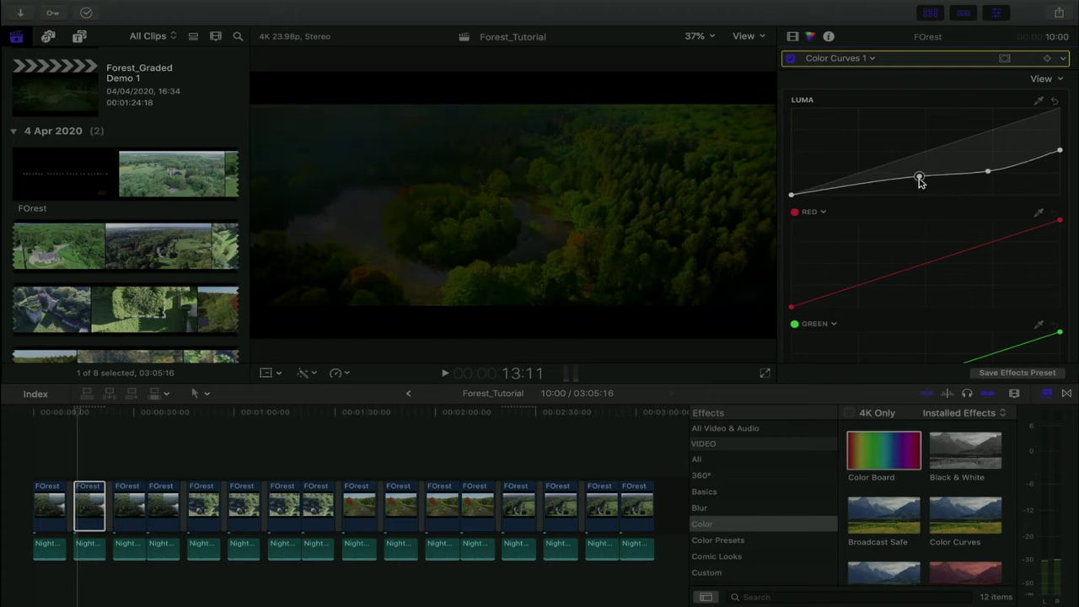
{"action": "left_click", "coordinate": [867, 185]}
{"action": "left_click_drag", "start_coordinate": [868, 185], "coordinate": [869, 189]}
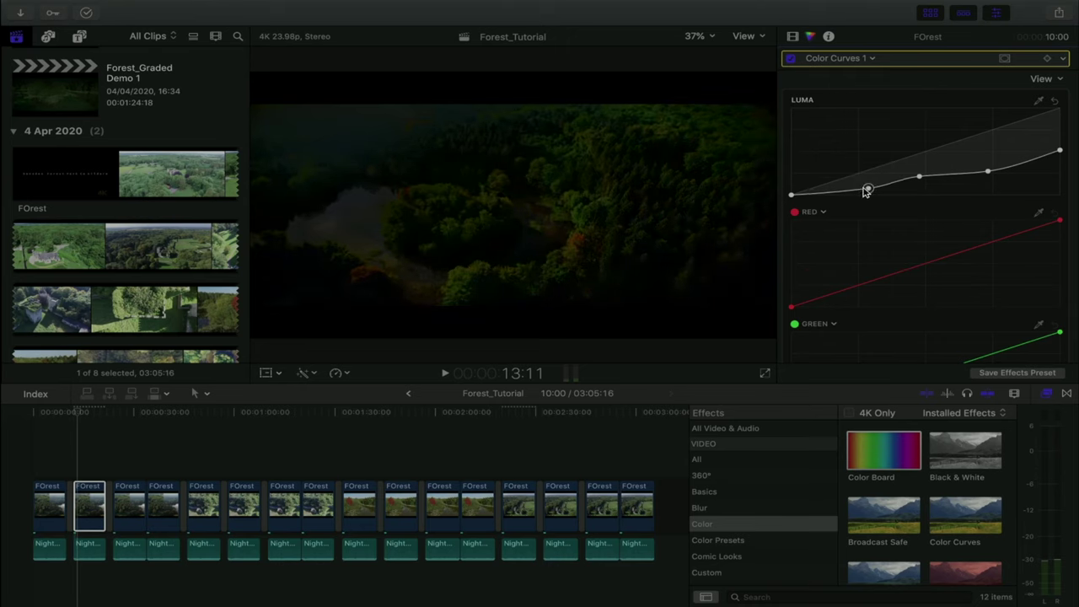
{"action": "mouse_move", "coordinate": [867, 191]}
{"action": "left_mouse_down"}
{"action": "mouse_move", "coordinate": [852, 176]}
{"action": "mouse_move", "coordinate": [861, 186]}
{"action": "left_mouse_up"}
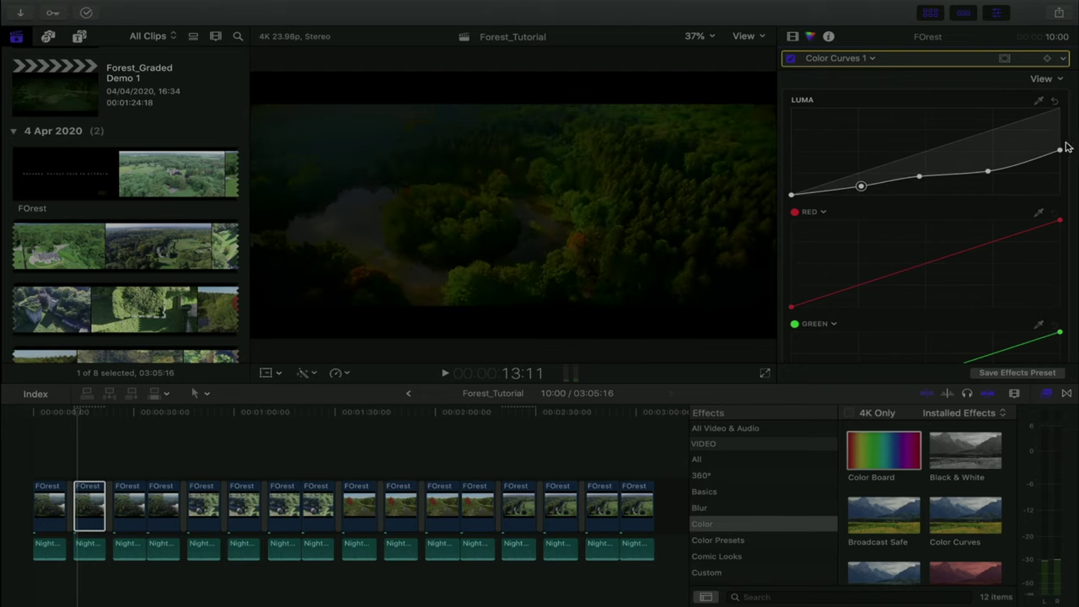
Reset the Luma curve and try pulling its white end far down with one extra highlight point.
{"action": "left_click", "coordinate": [1054, 101]}
{"action": "left_click_drag", "start_coordinate": [1060, 111], "coordinate": [1062, 175]}
{"action": "left_click_drag", "start_coordinate": [1031, 123], "coordinate": [1076, 181]}
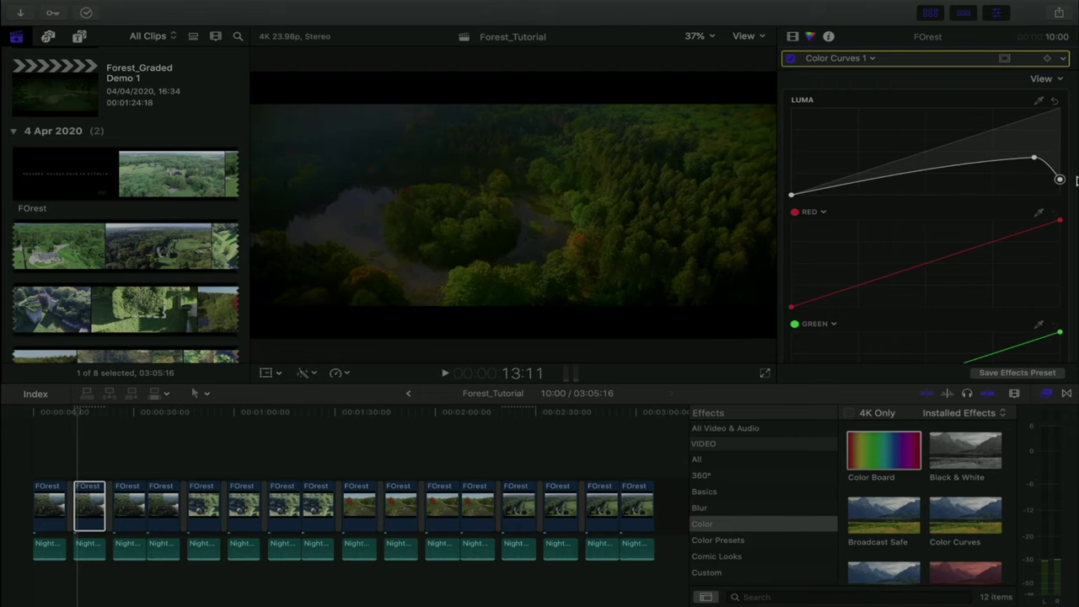
Undo the Luma curve experiments and redo until the curve with three inner control points is restored.
{"action": "key", "text": "super+z"}
{"action": "key", "text": "super+z"}
{"action": "key", "text": "super+z"}
{"action": "key", "text": "super+z"}
{"action": "key", "text": "super+z"}
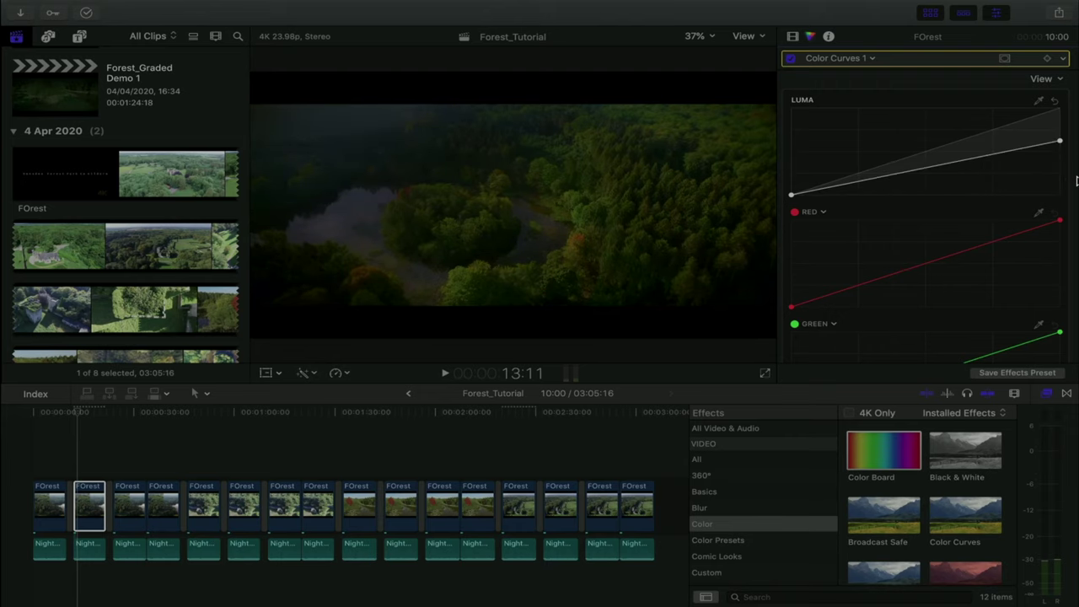
{"action": "key", "text": "super+shift+z"}
{"action": "key", "text": "super+shift+z"}
{"action": "key", "text": "super+shift+z"}
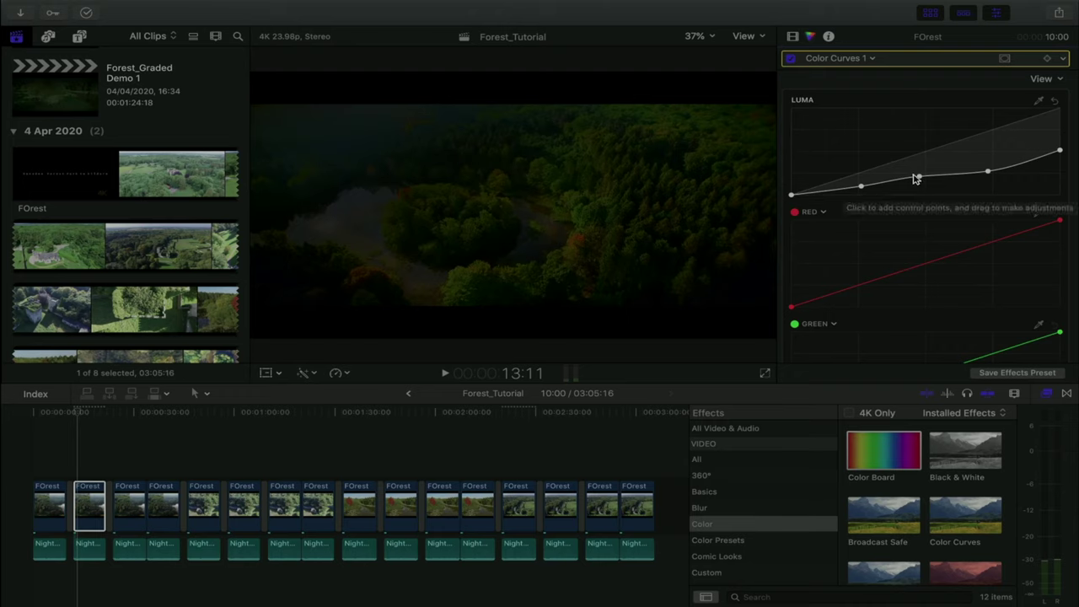
Try the Luma curve's white end at full height and at zero for comparison, and return it to about half height.
{"action": "left_click_drag", "start_coordinate": [917, 179], "coordinate": [862, 188]}
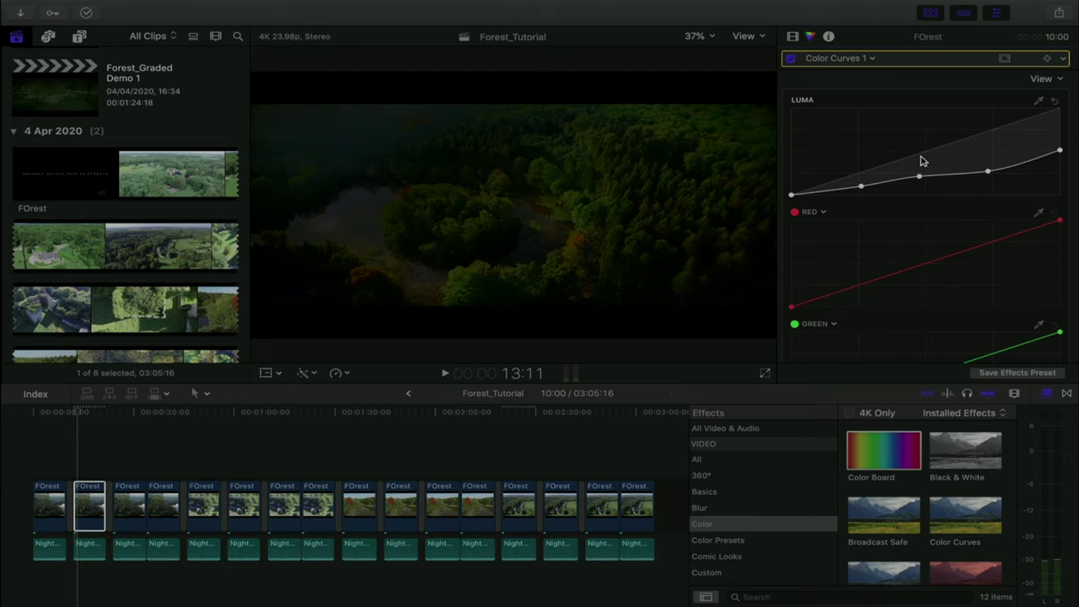
{"action": "left_click", "coordinate": [920, 179]}
{"action": "left_click_drag", "start_coordinate": [920, 178], "coordinate": [919, 177]}
{"action": "left_click", "coordinate": [988, 171]}
{"action": "left_click_drag", "start_coordinate": [988, 171], "coordinate": [991, 172]}
{"action": "left_click_drag", "start_coordinate": [1060, 151], "coordinate": [1073, 104]}
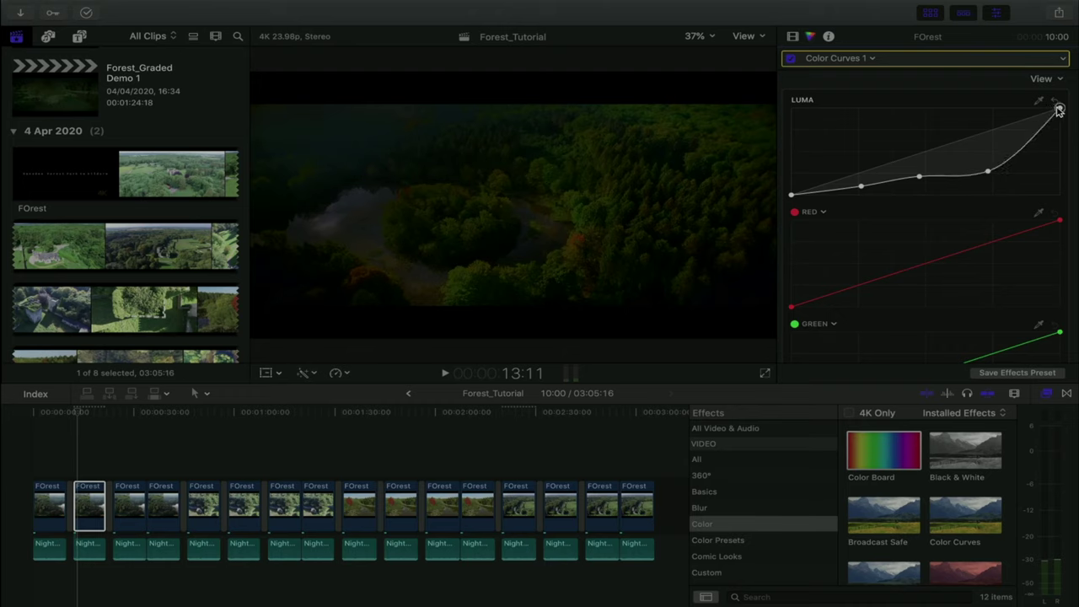
{"action": "left_click_drag", "start_coordinate": [1060, 111], "coordinate": [1077, 203]}
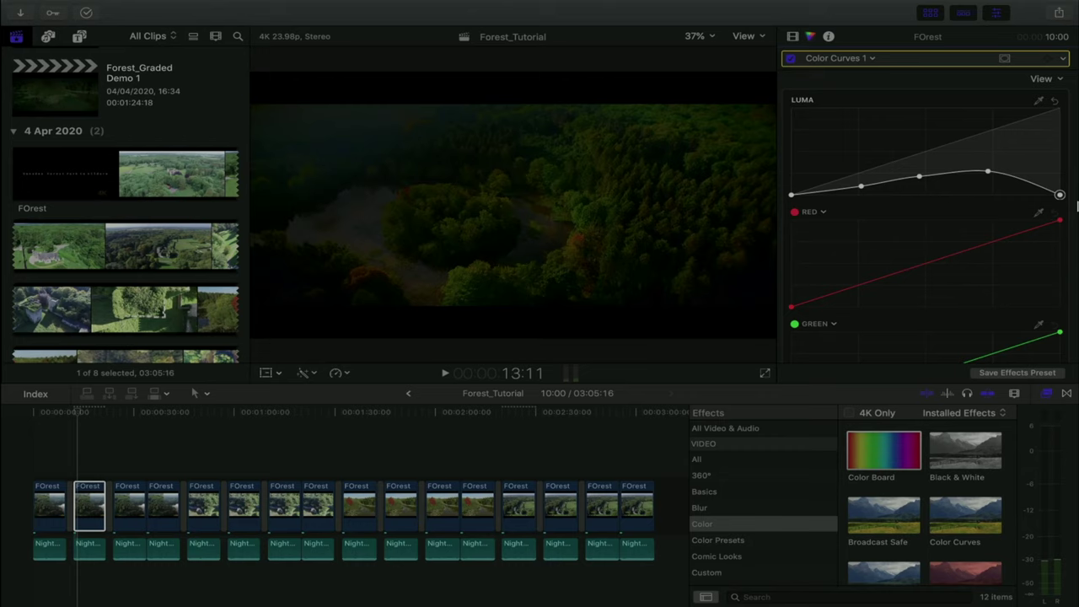
{"action": "left_click_drag", "start_coordinate": [1077, 197], "coordinate": [1077, 170]}
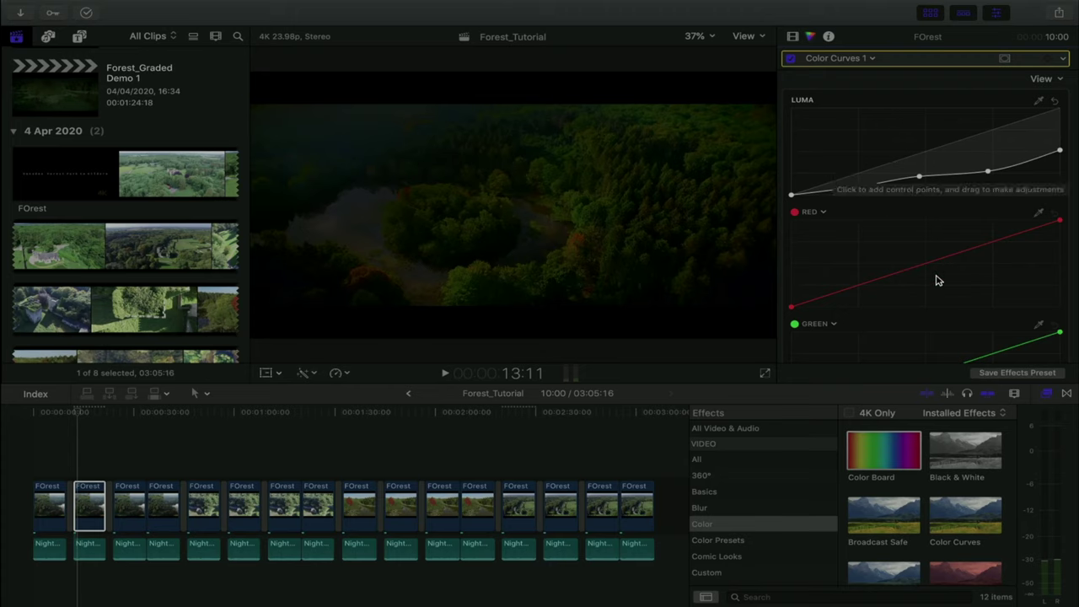
Try raising the middle of the Red curve and remove the added control point.
{"action": "scroll", "coordinate": [936, 279], "scroll_direction": "down", "scroll_amount": 3}
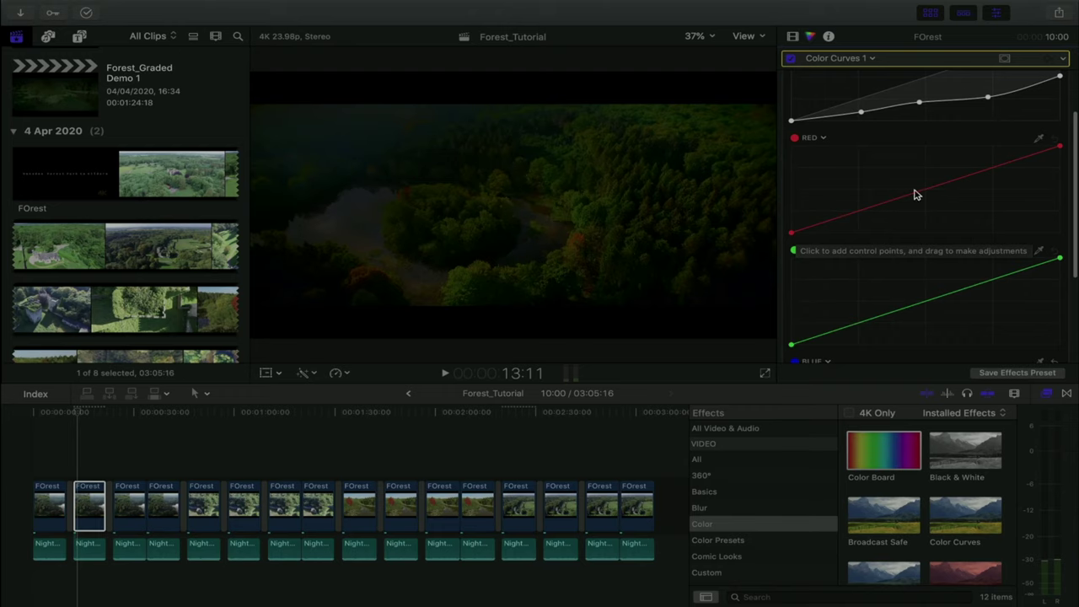
{"action": "left_click_drag", "start_coordinate": [927, 189], "coordinate": [919, 155]}
{"action": "key", "text": "Delete"}
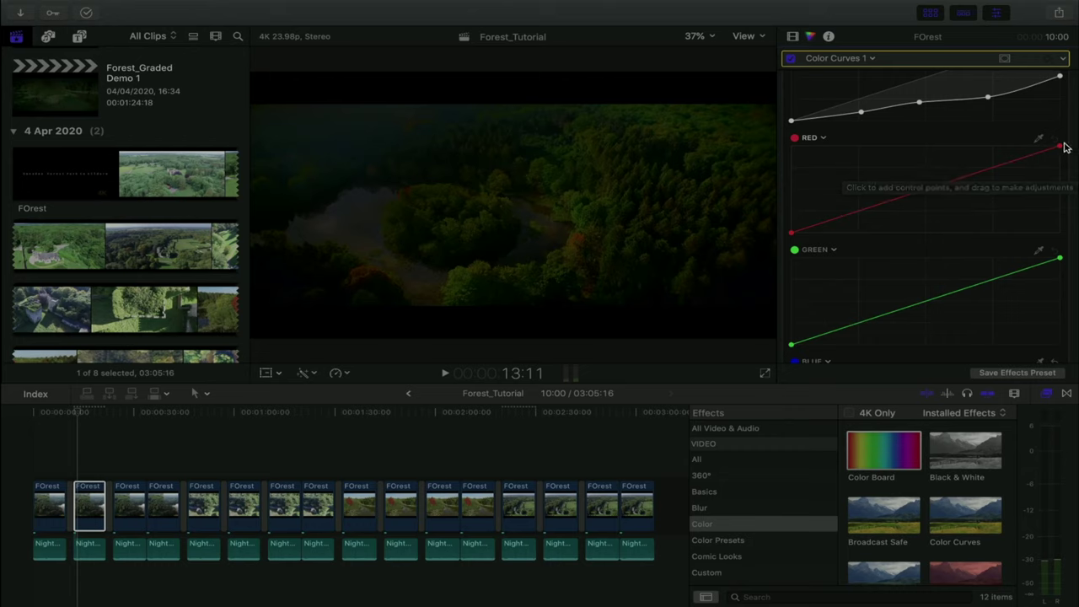
{"action": "mouse_move", "coordinate": [1062, 149]}
{"action": "left_mouse_down"}
{"action": "mouse_move", "coordinate": [1073, 193]}
{"action": "mouse_move", "coordinate": [1073, 159]}
{"action": "mouse_move", "coordinate": [1076, 168]}
{"action": "mouse_move", "coordinate": [1067, 181]}
{"action": "mouse_move", "coordinate": [1061, 147]}
{"action": "left_mouse_up"}
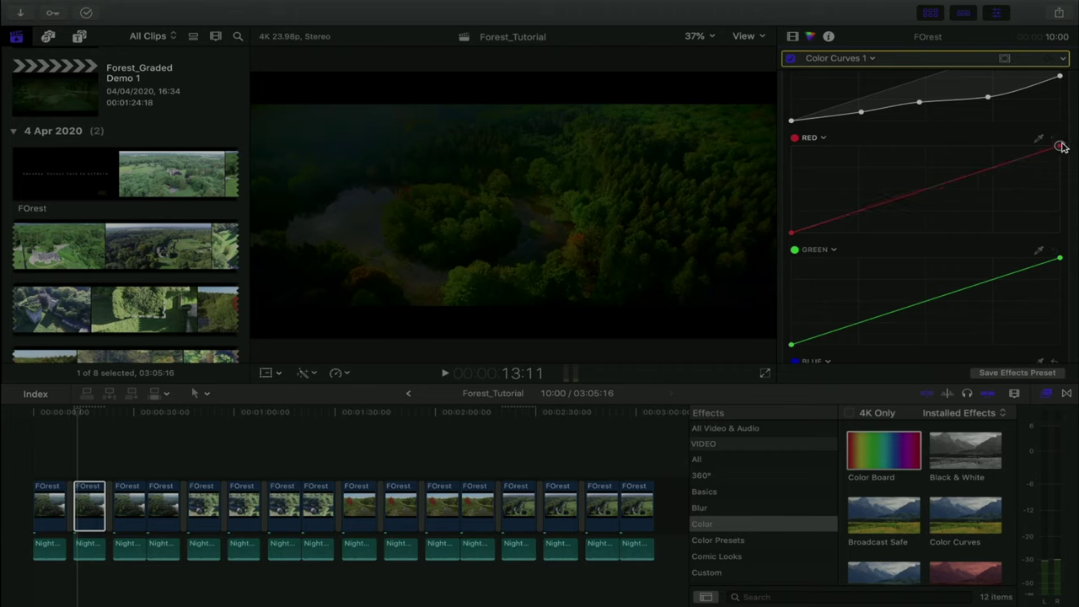
Reset the Blue curve in Color Curves 1 to compare the lake's tint, and bring back its S shape.
{"action": "scroll", "coordinate": [980, 220], "scroll_direction": "down", "scroll_amount": 3}
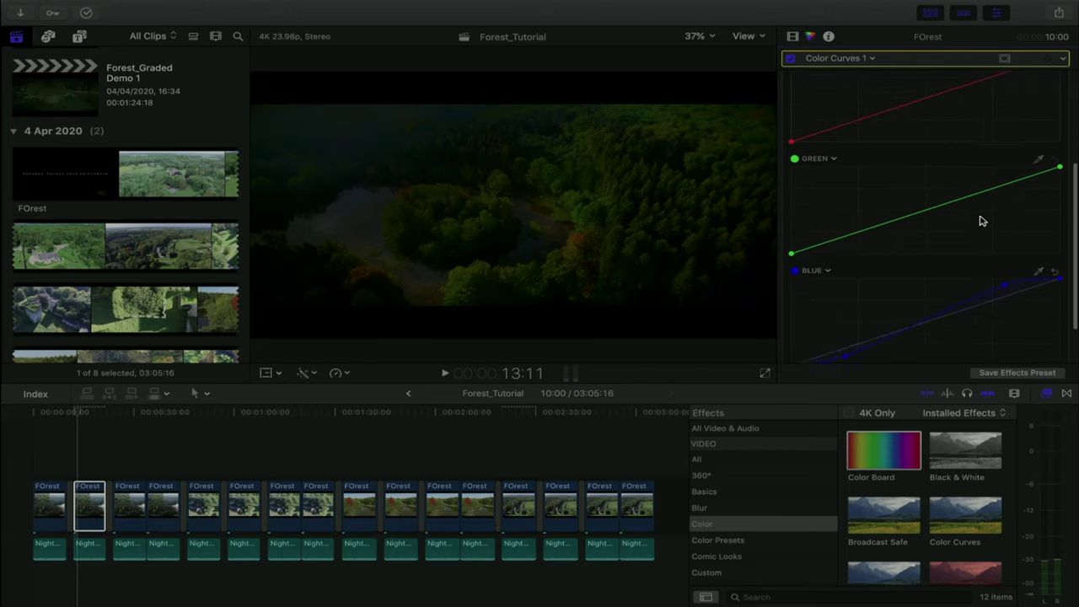
{"action": "scroll", "coordinate": [793, 122], "scroll_direction": "down", "scroll_amount": 2}
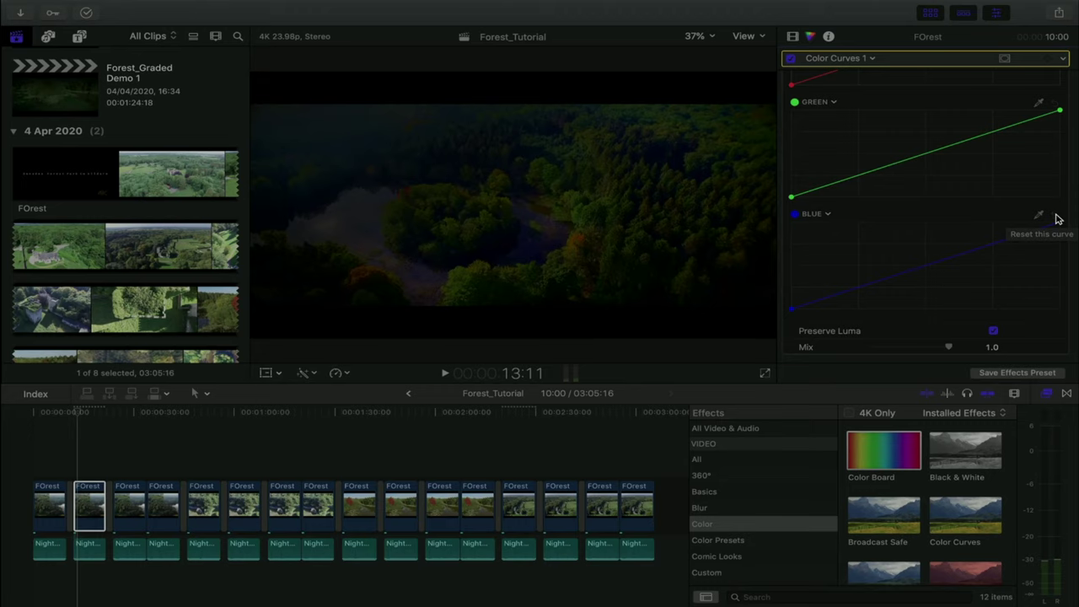
{"action": "scroll", "coordinate": [953, 227], "scroll_direction": "up", "scroll_amount": 5}
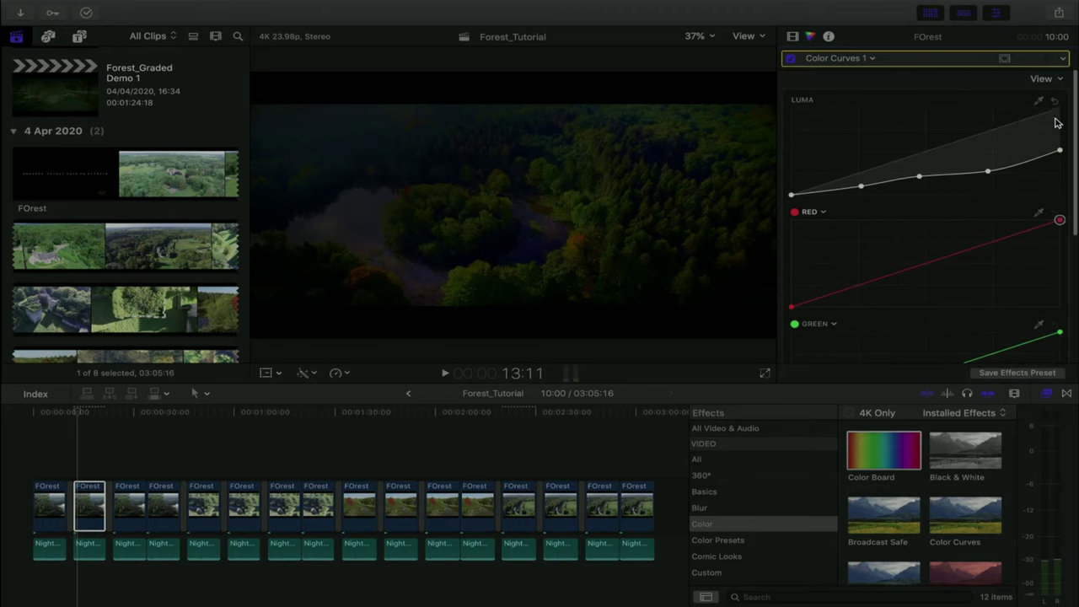
{"action": "scroll", "coordinate": [919, 158], "scroll_direction": "down", "scroll_amount": 5}
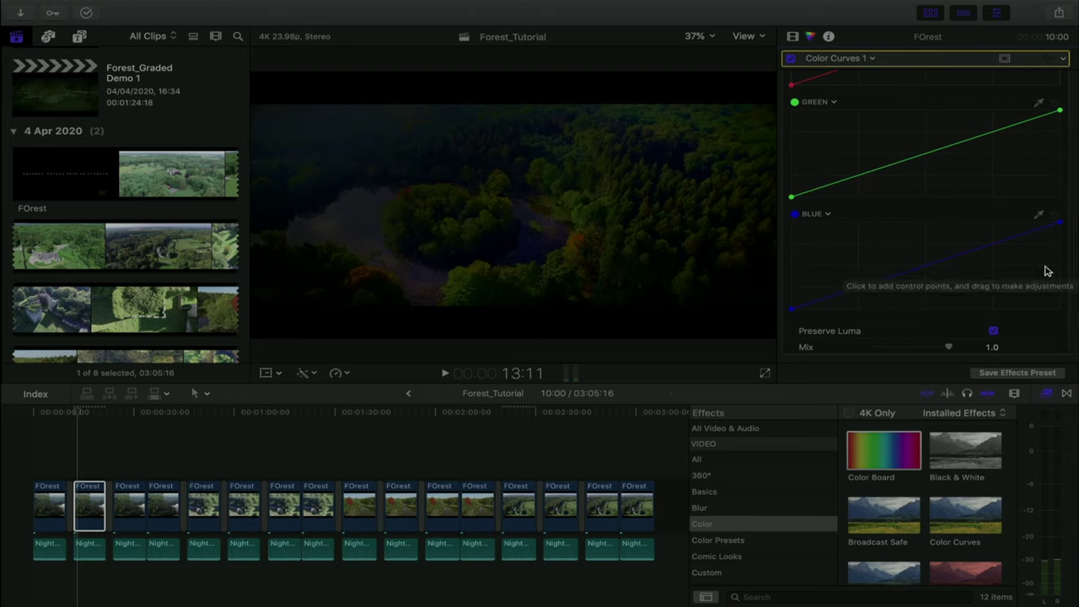
{"action": "left_click_drag", "start_coordinate": [1003, 240], "coordinate": [1003, 229]}
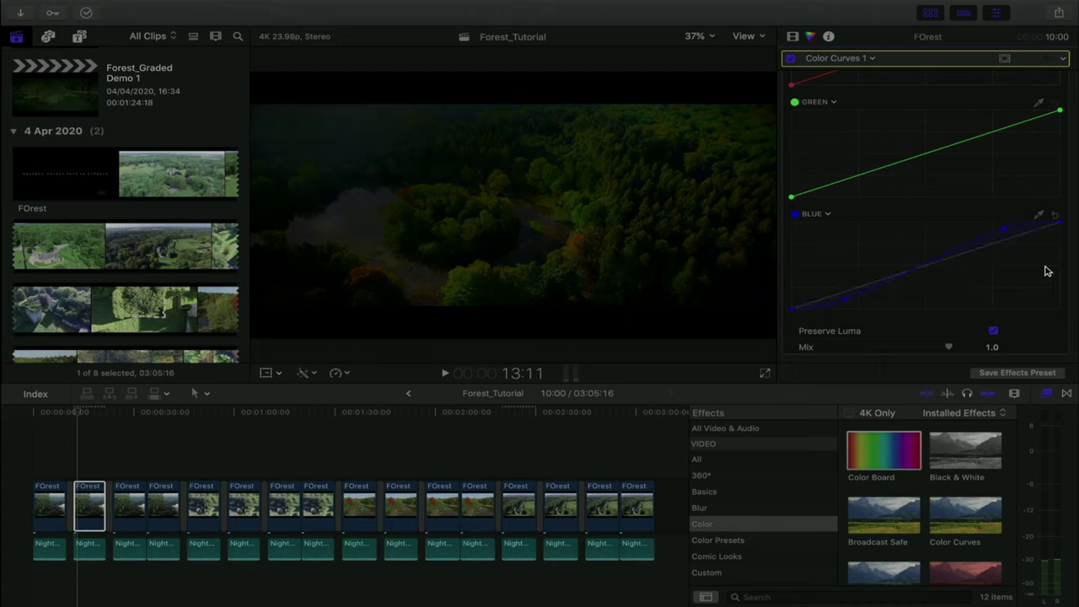
Try rebuilding the Blue curve from straight as an S shape, with the shadows pulled down and the highlights raised.
{"action": "left_click", "coordinate": [844, 300]}
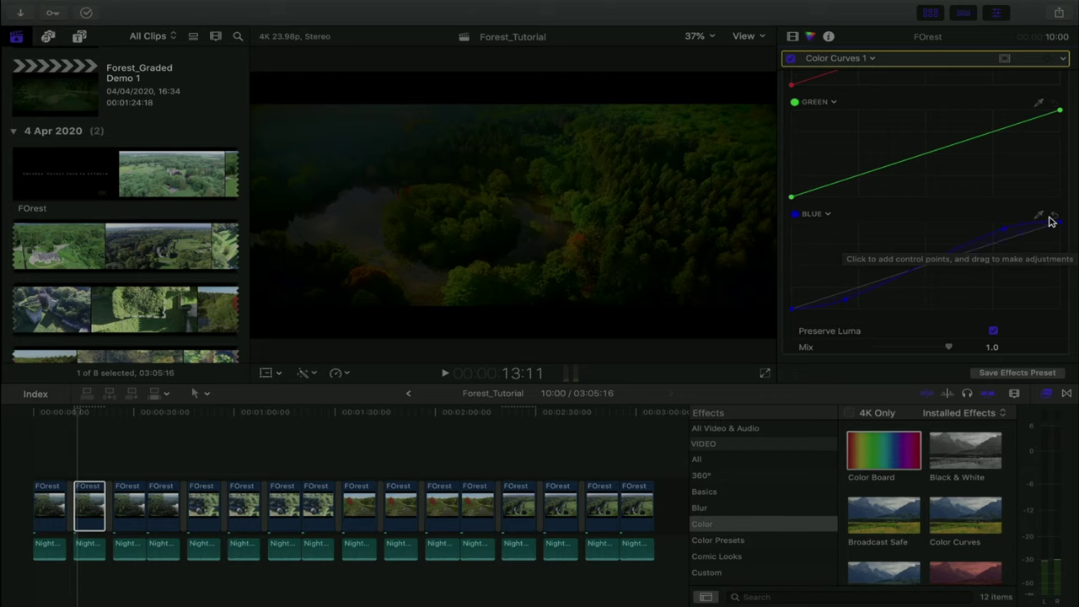
{"action": "left_click", "coordinate": [840, 302]}
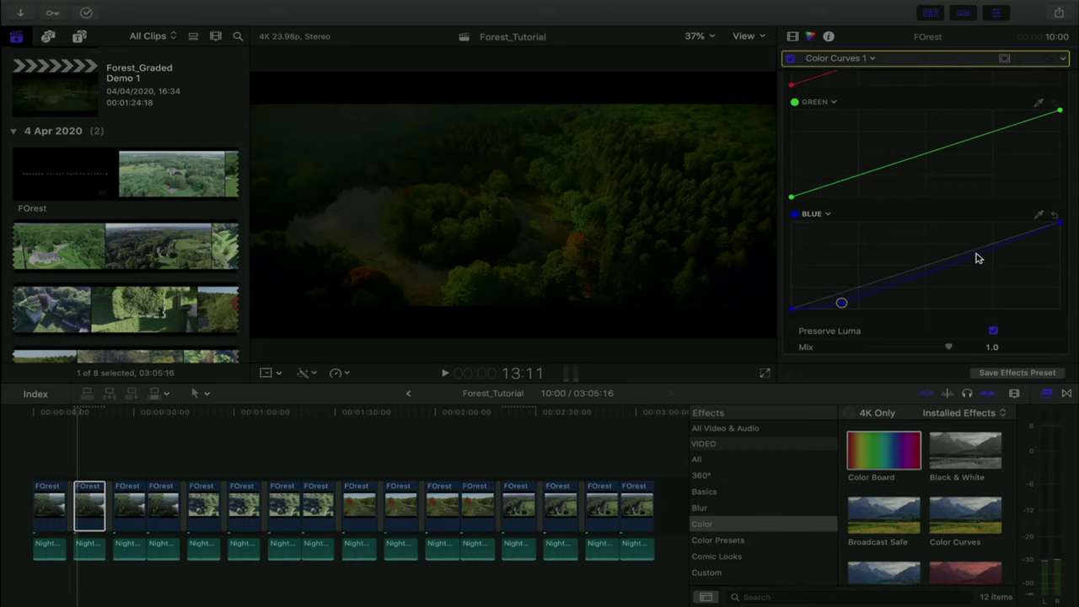
{"action": "left_click_drag", "start_coordinate": [985, 258], "coordinate": [984, 235]}
{"action": "scroll", "coordinate": [865, 244], "scroll_direction": "up", "scroll_amount": 5}
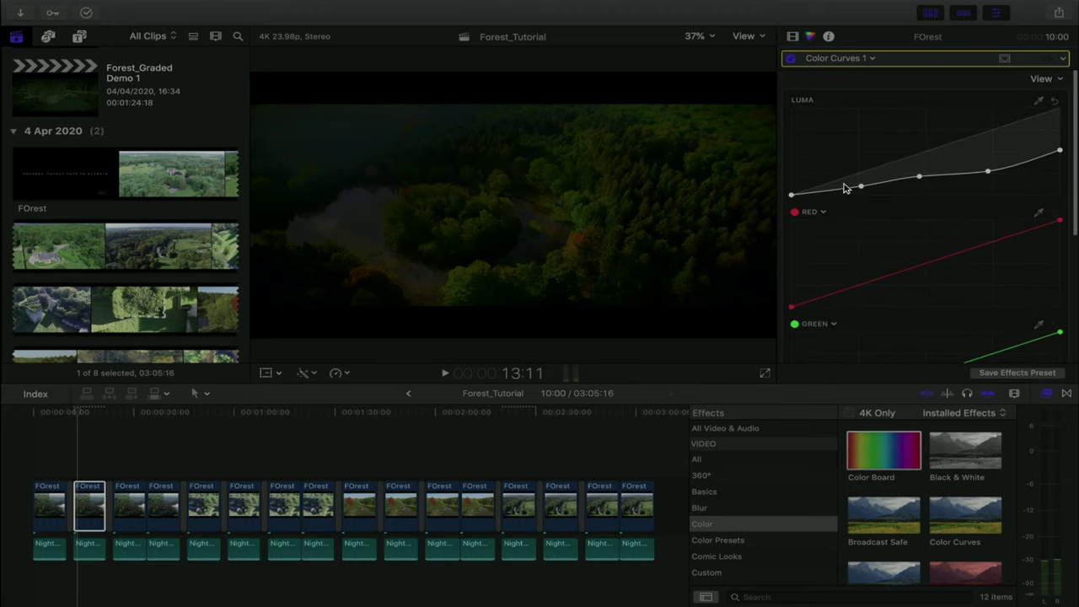
{"action": "scroll", "coordinate": [879, 200], "scroll_direction": "down", "scroll_amount": 5}
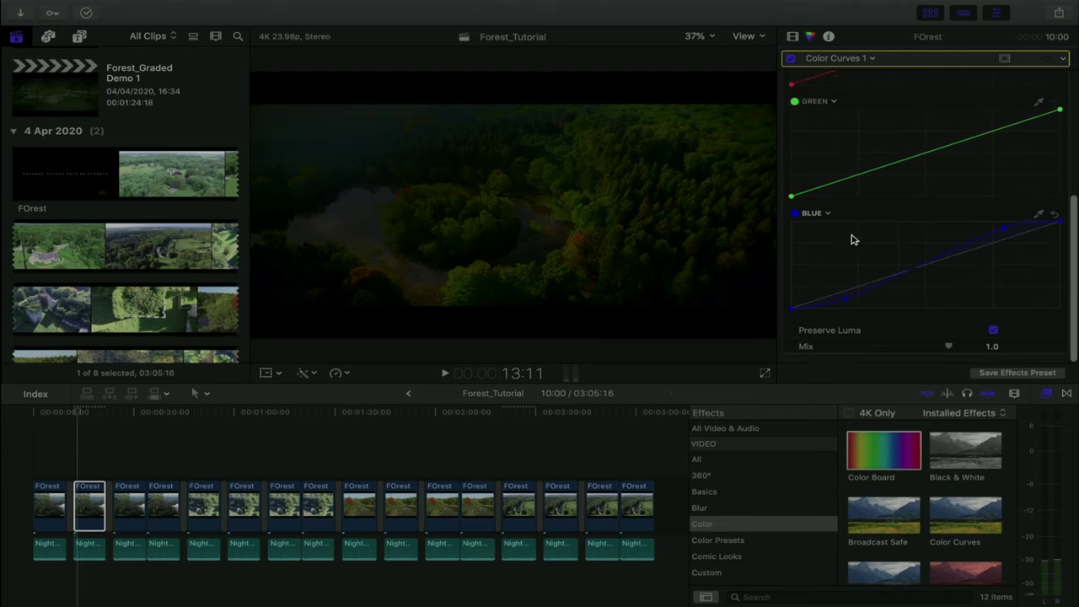
{"action": "scroll", "coordinate": [886, 233], "scroll_direction": "up", "scroll_amount": 5}
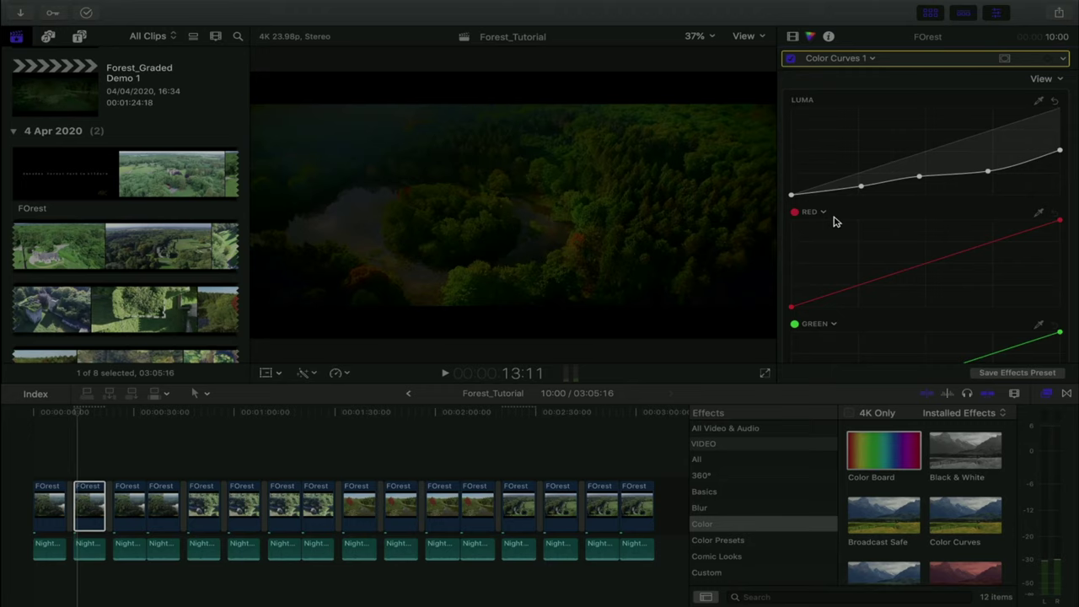
{"action": "scroll", "coordinate": [834, 221], "scroll_direction": "down", "scroll_amount": 5}
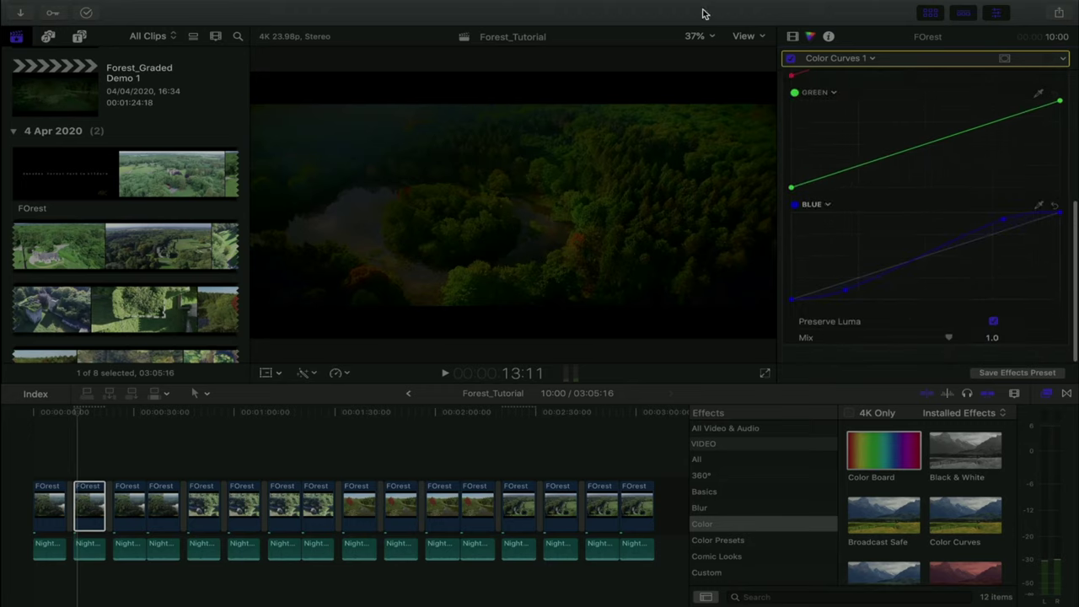
Switch Color Curves 2 on and off several times to compare the lake with and without the correction.
{"action": "left_click", "coordinate": [792, 37]}
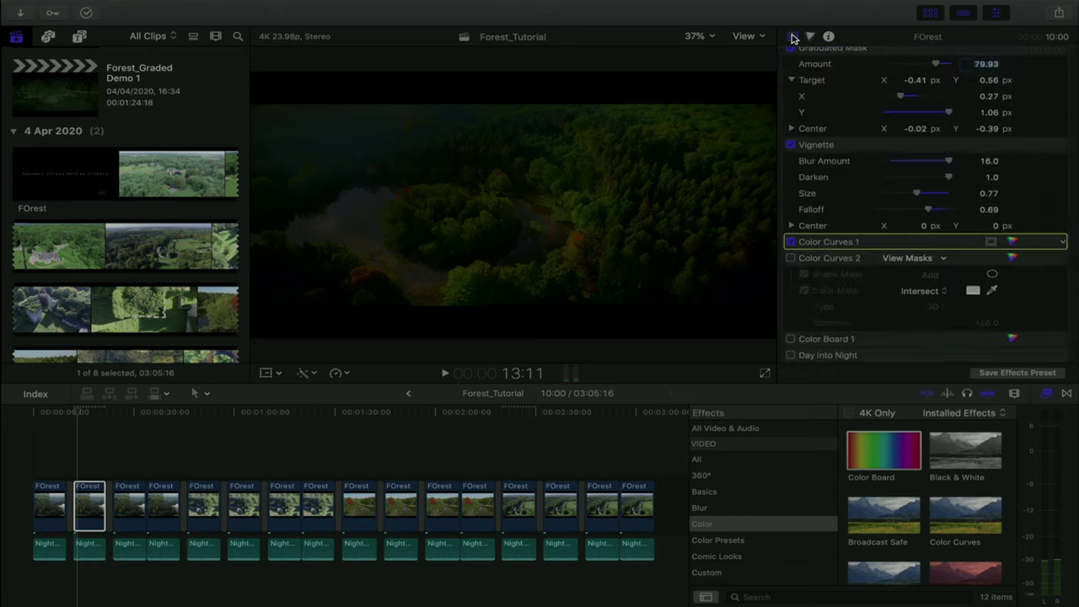
{"action": "left_click", "coordinate": [829, 258]}
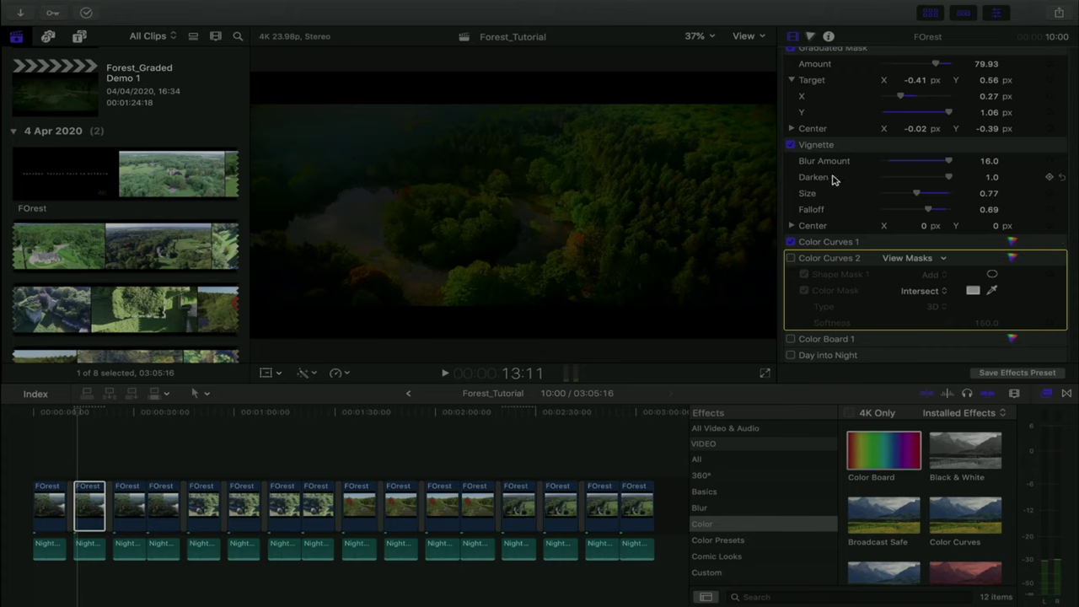
{"action": "scroll", "coordinate": [833, 180], "scroll_direction": "down", "scroll_amount": 3}
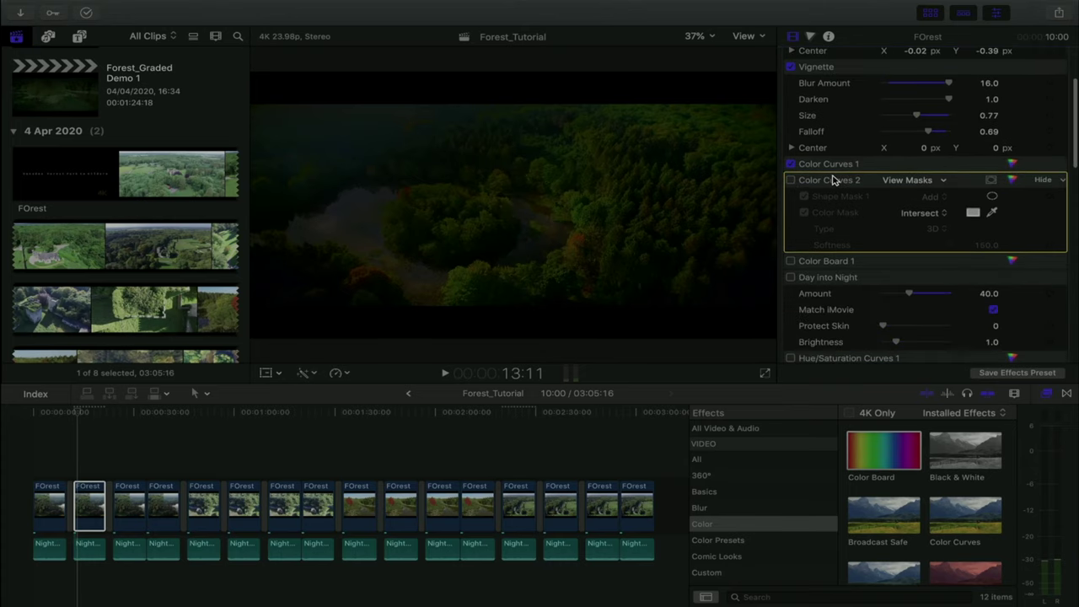
{"action": "scroll", "coordinate": [831, 180], "scroll_direction": "up", "scroll_amount": 3}
{"action": "left_click", "coordinate": [790, 234]}
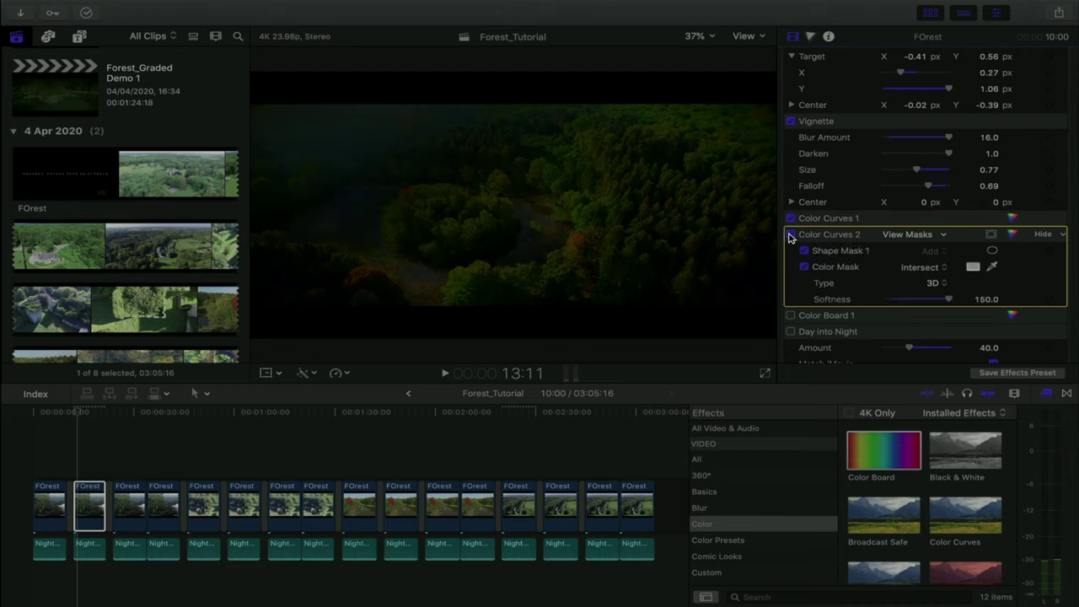
{"action": "left_click", "coordinate": [790, 234]}
{"action": "left_click", "coordinate": [790, 234]}
{"action": "left_click", "coordinate": [790, 234]}
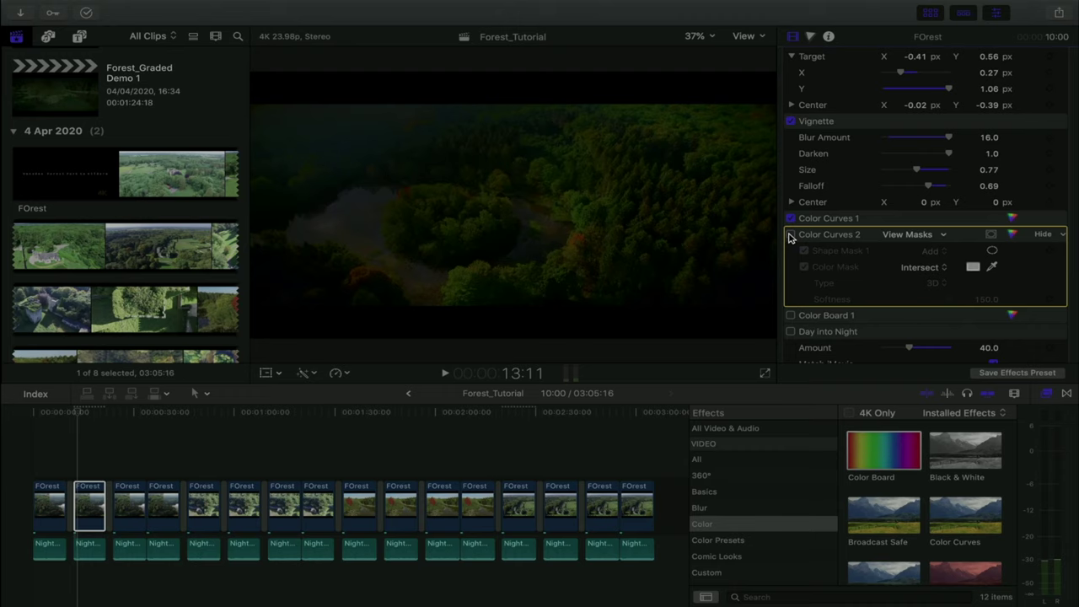
{"action": "left_click", "coordinate": [790, 235]}
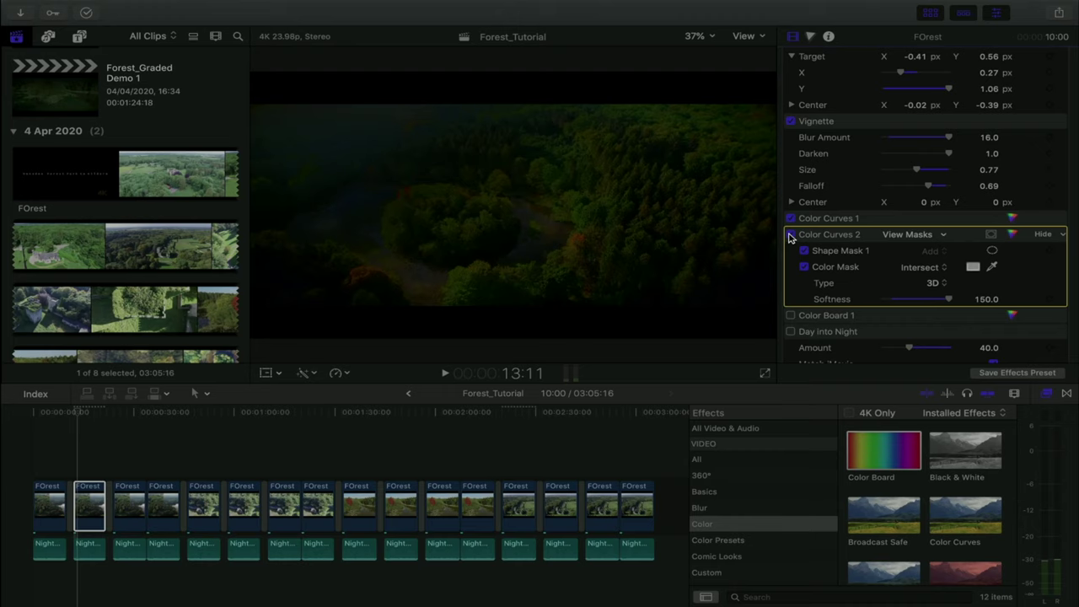
{"action": "left_click", "coordinate": [789, 234]}
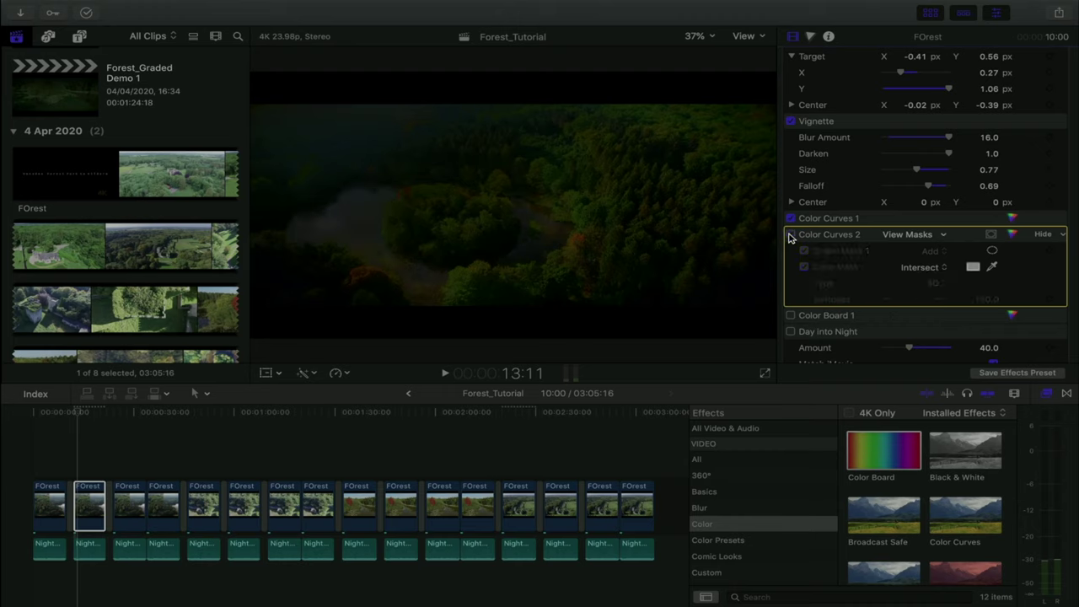
{"action": "left_click", "coordinate": [790, 235]}
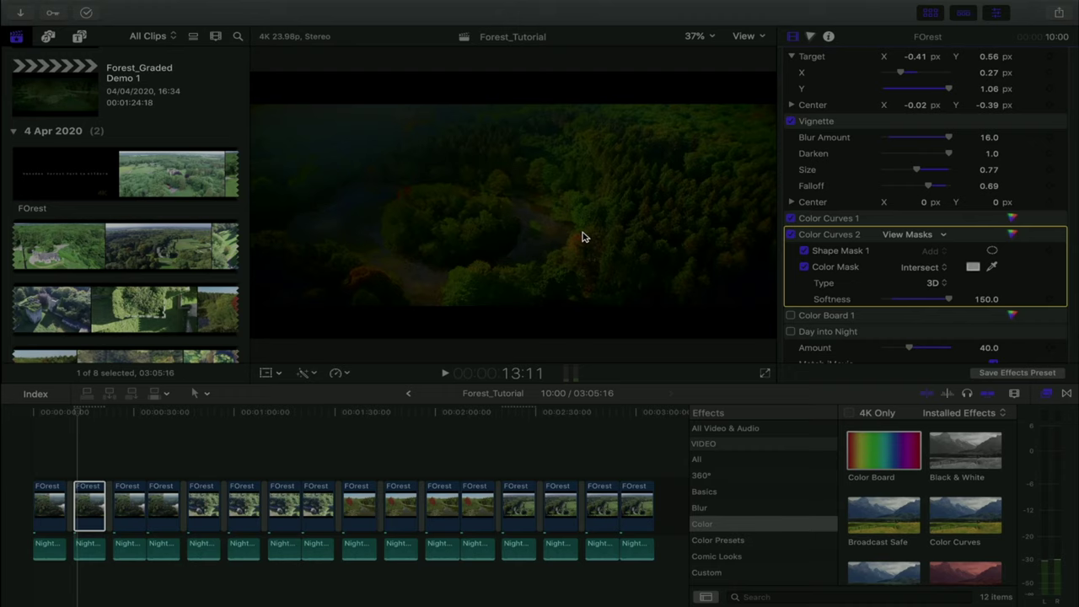
{"action": "left_click", "coordinate": [790, 234]}
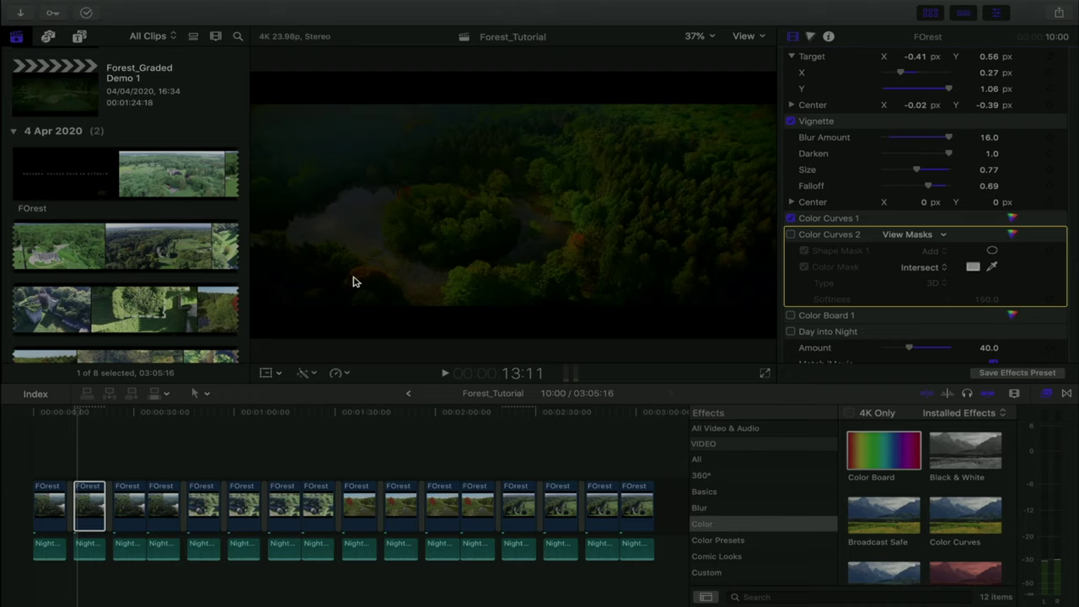
{"action": "left_click", "coordinate": [790, 235]}
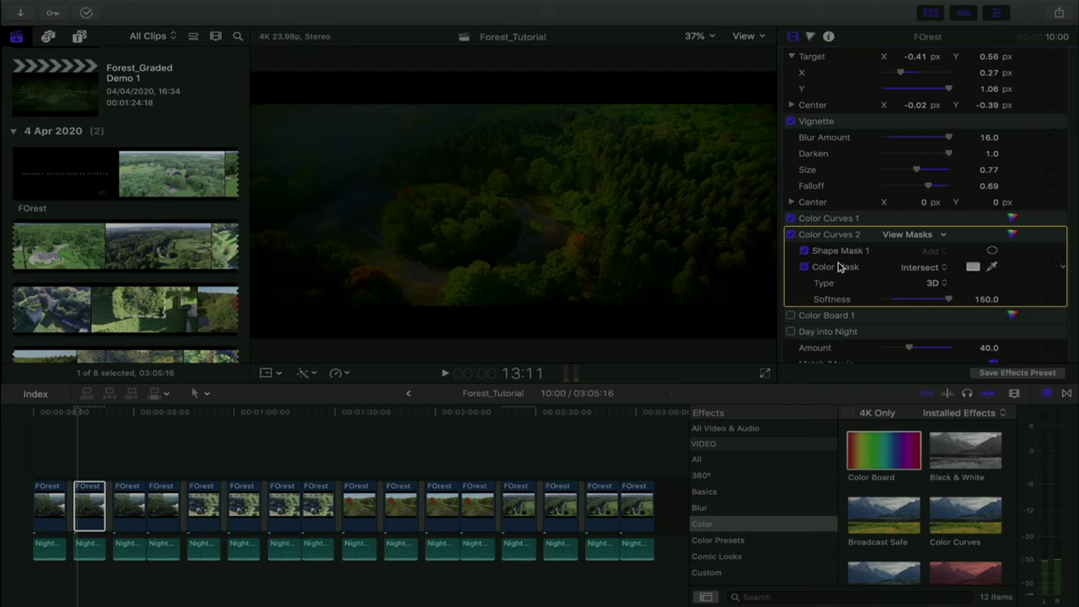
Disable Shape Mask 1 in Color Curves 2, and reset and restore its Luma and Red curves to compare their effect.
{"action": "left_click", "coordinate": [805, 251]}
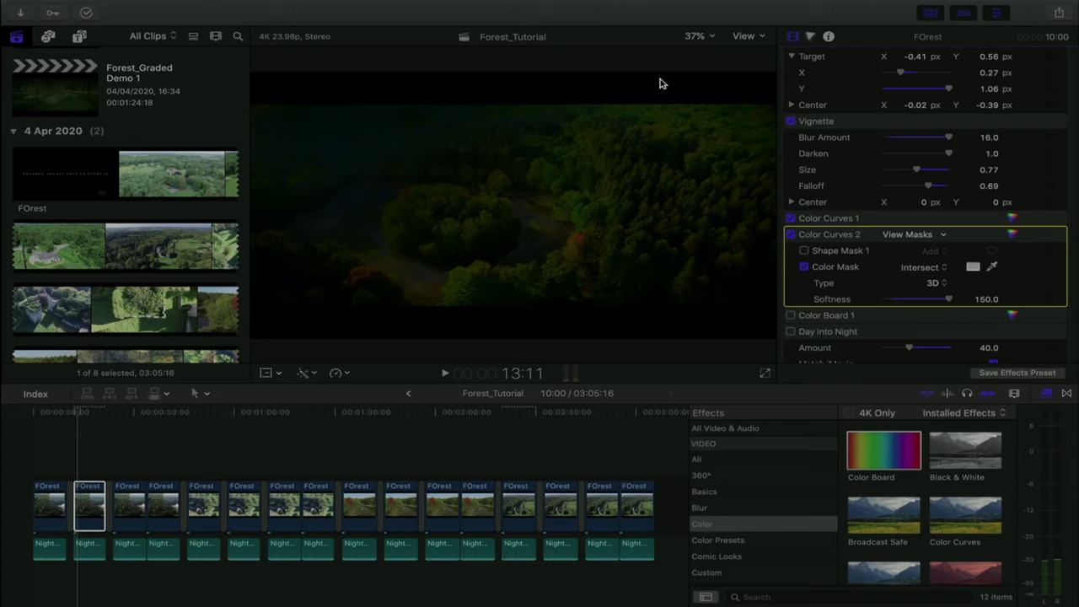
{"action": "left_click", "coordinate": [1012, 234]}
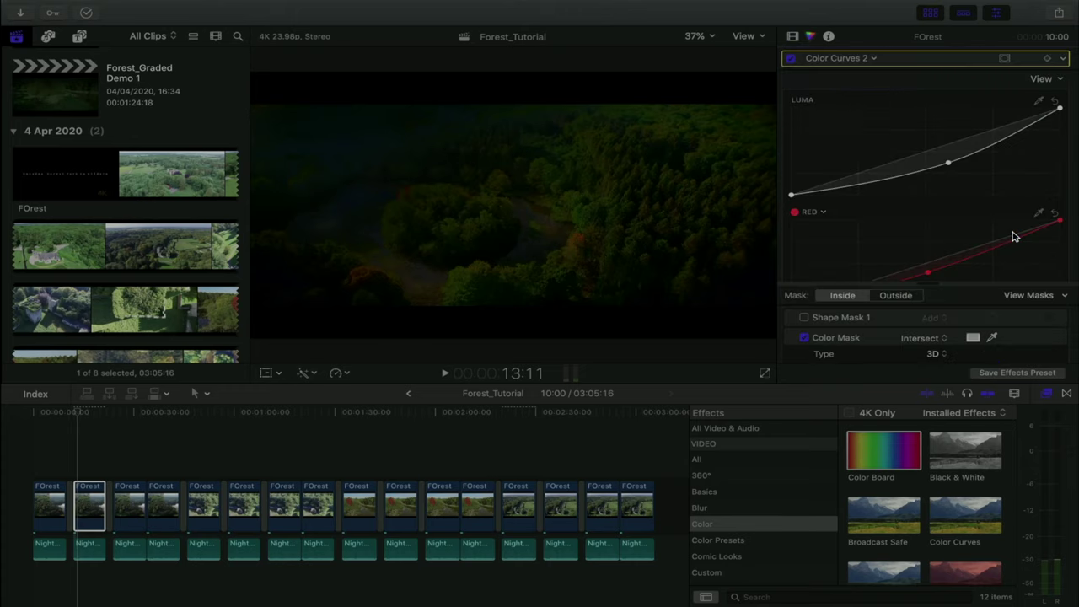
{"action": "left_click", "coordinate": [1055, 101]}
{"action": "key", "text": "super+z"}
{"action": "scroll", "coordinate": [972, 173], "scroll_direction": "down", "scroll_amount": 2}
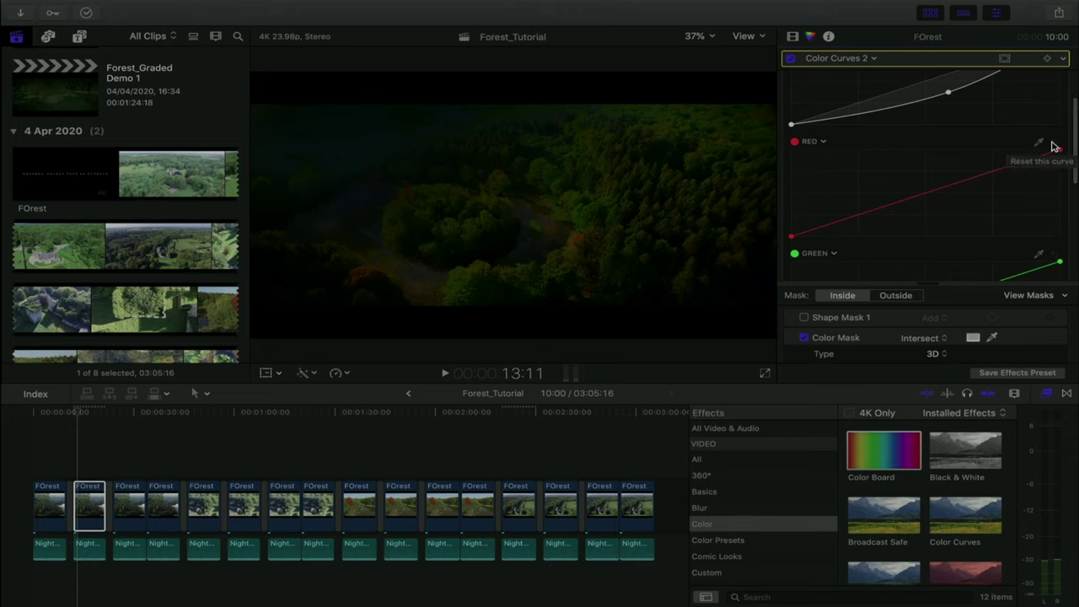
{"action": "scroll", "coordinate": [996, 198], "scroll_direction": "down", "scroll_amount": 1}
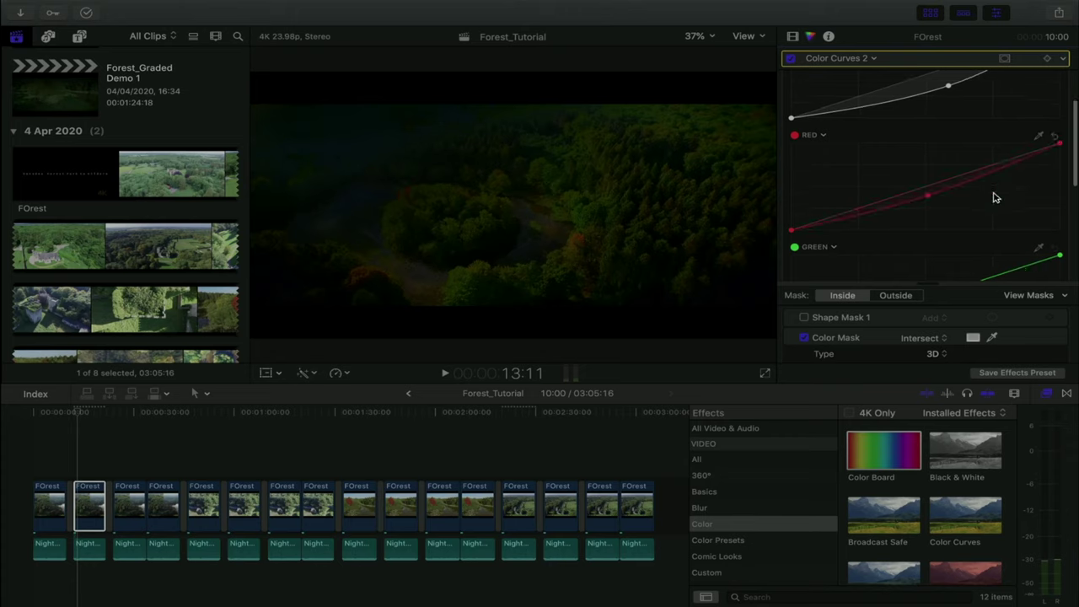
{"action": "scroll", "coordinate": [995, 197], "scroll_direction": "down", "scroll_amount": 10}
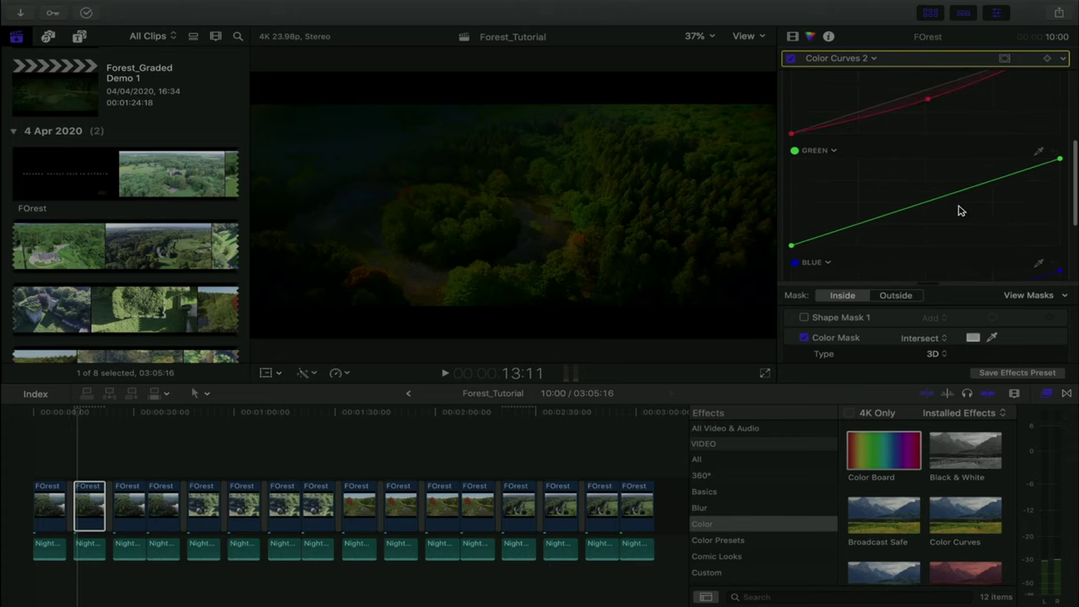
Turn the Color Mask of Color Curves 2 off and back on to compare the image without it.
{"action": "left_click", "coordinate": [793, 36]}
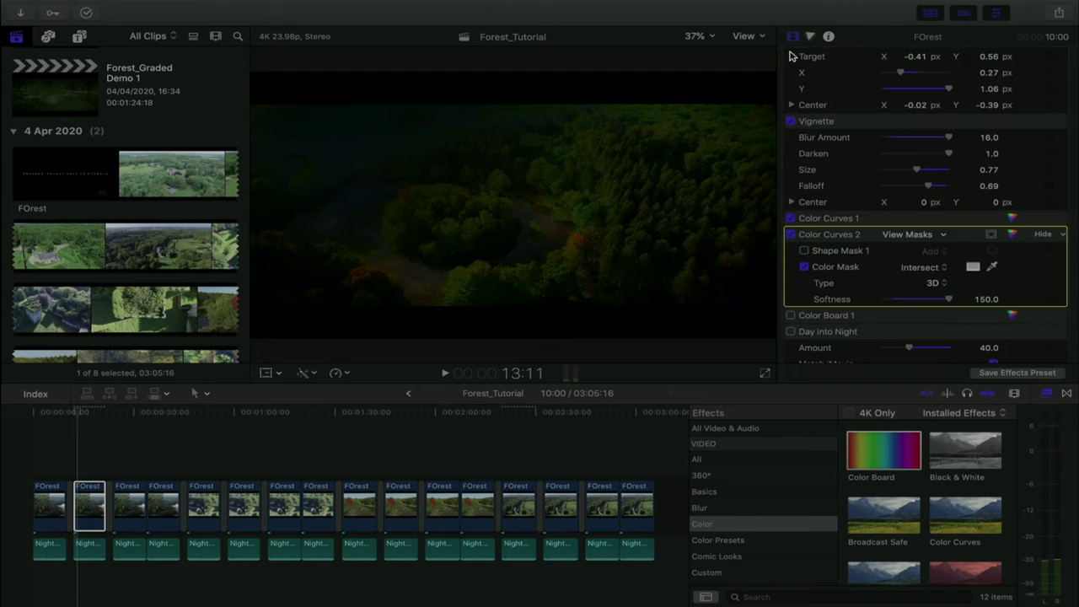
{"action": "left_click", "coordinate": [802, 268]}
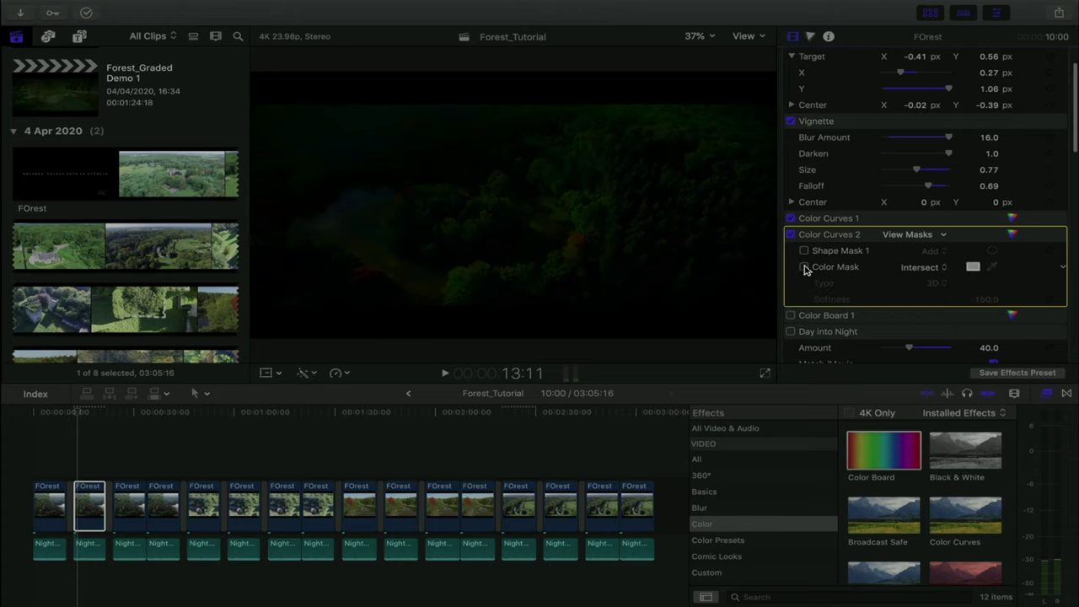
{"action": "left_click", "coordinate": [804, 267]}
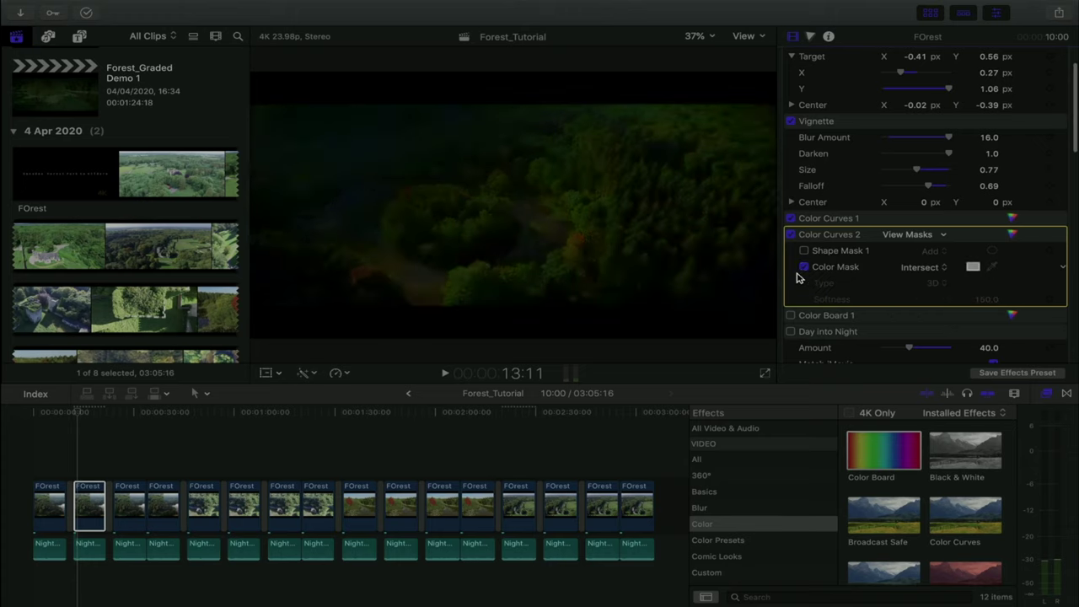
Add a color mask to Color Curves 3 by sampling the lake's surface, and preview the mask.
{"action": "left_click", "coordinate": [991, 235]}
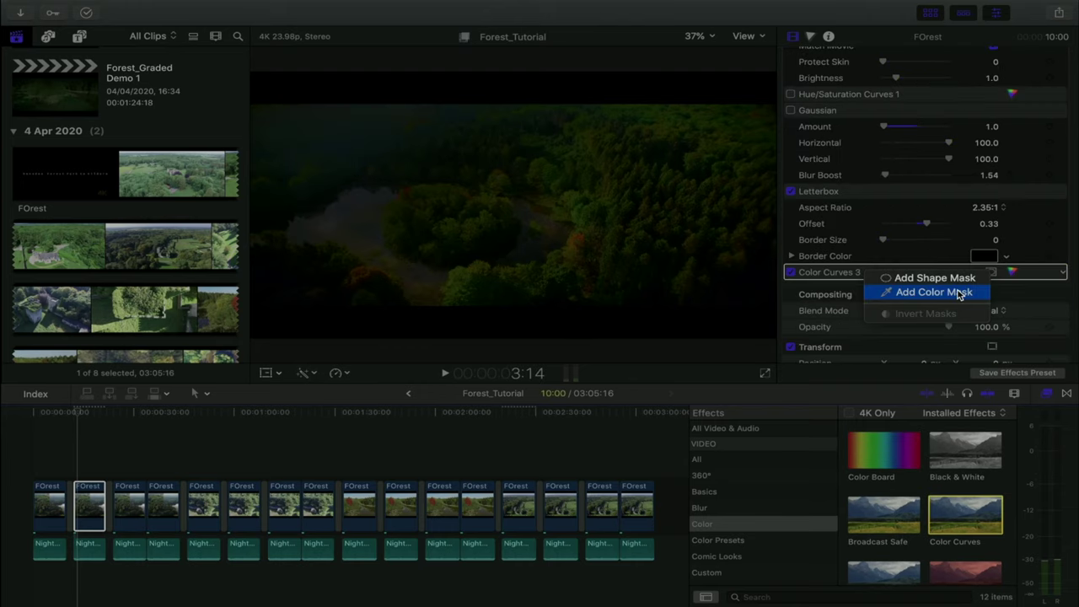
{"action": "left_click", "coordinate": [958, 291]}
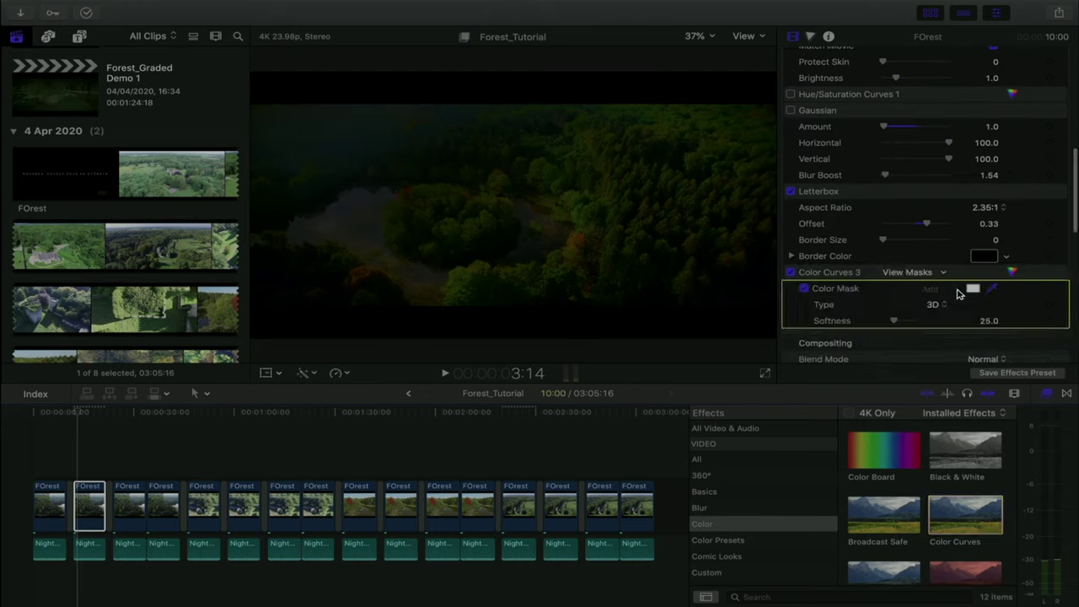
{"action": "mouse_move", "coordinate": [988, 278]}
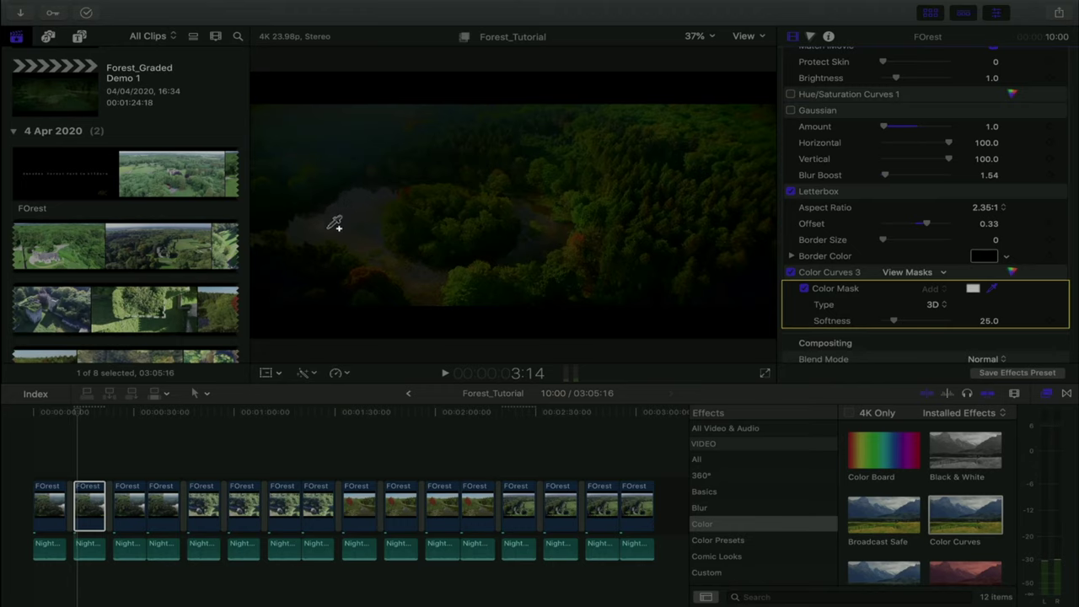
{"action": "left_click_drag", "start_coordinate": [333, 224], "coordinate": [342, 216]}
{"action": "left_click", "coordinate": [912, 272]}
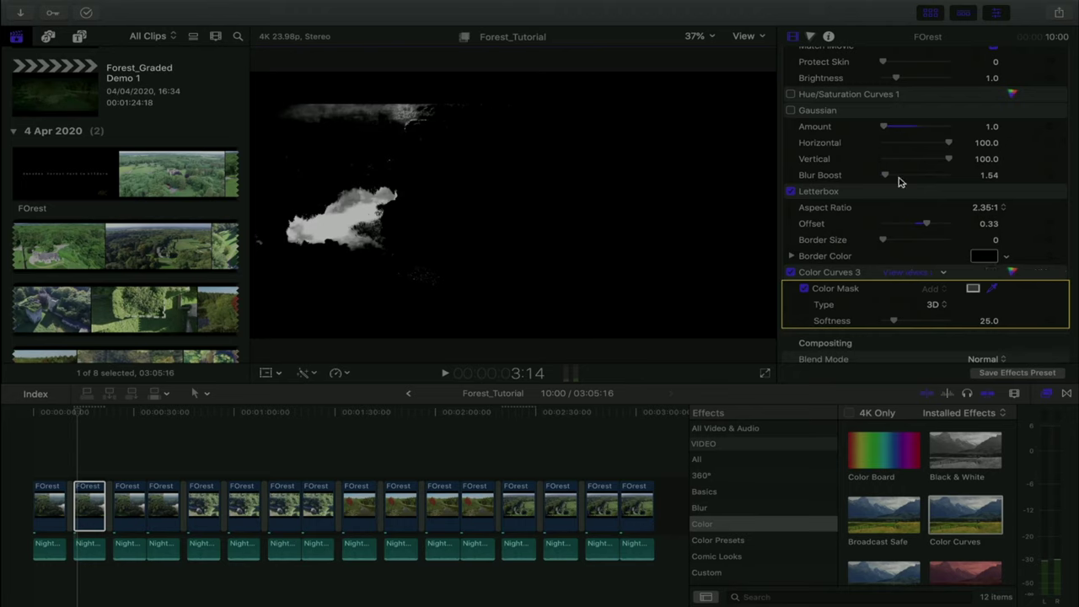
{"action": "left_click", "coordinate": [924, 274]}
Disable Color Curves 3 and turn on Color Curves 2 without its shape and color masks to compare the unmasked correction.
{"action": "left_click", "coordinate": [791, 272]}
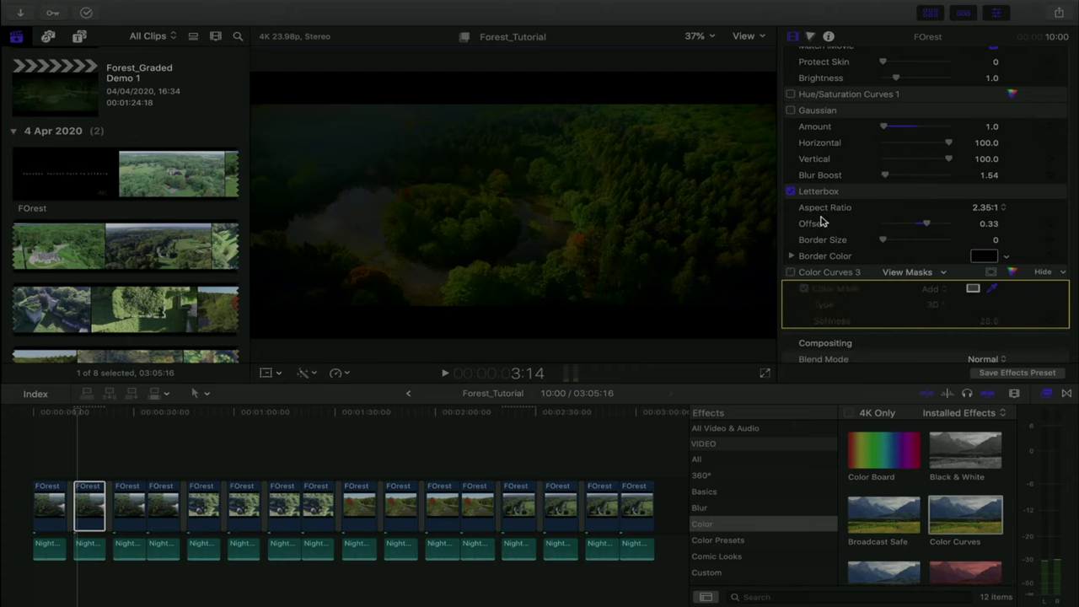
{"action": "scroll", "coordinate": [831, 192], "scroll_direction": "up", "scroll_amount": 6}
{"action": "left_click", "coordinate": [791, 148]}
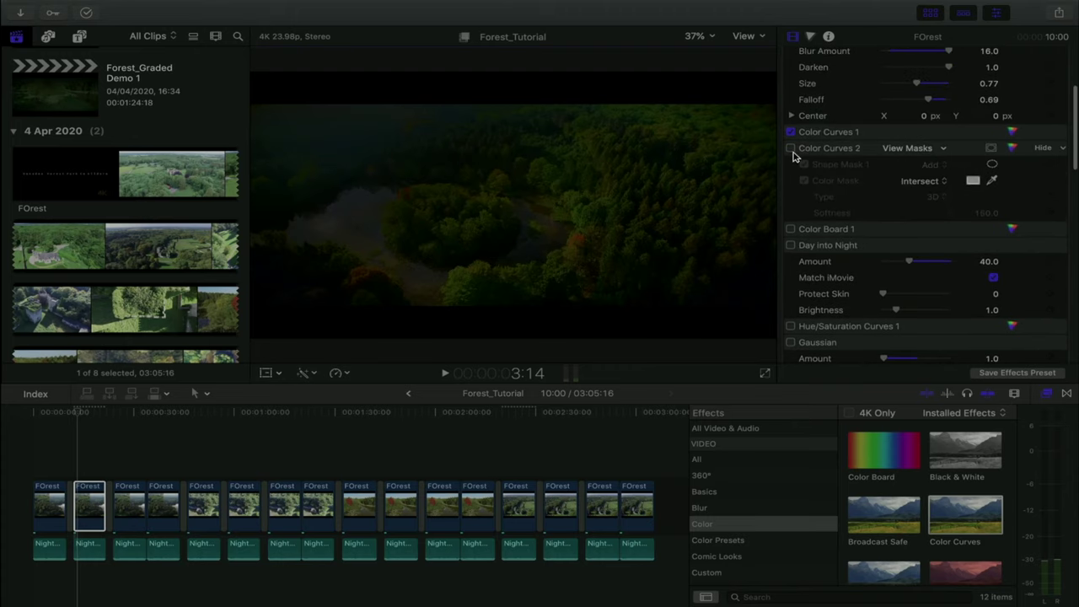
{"action": "left_click", "coordinate": [803, 165]}
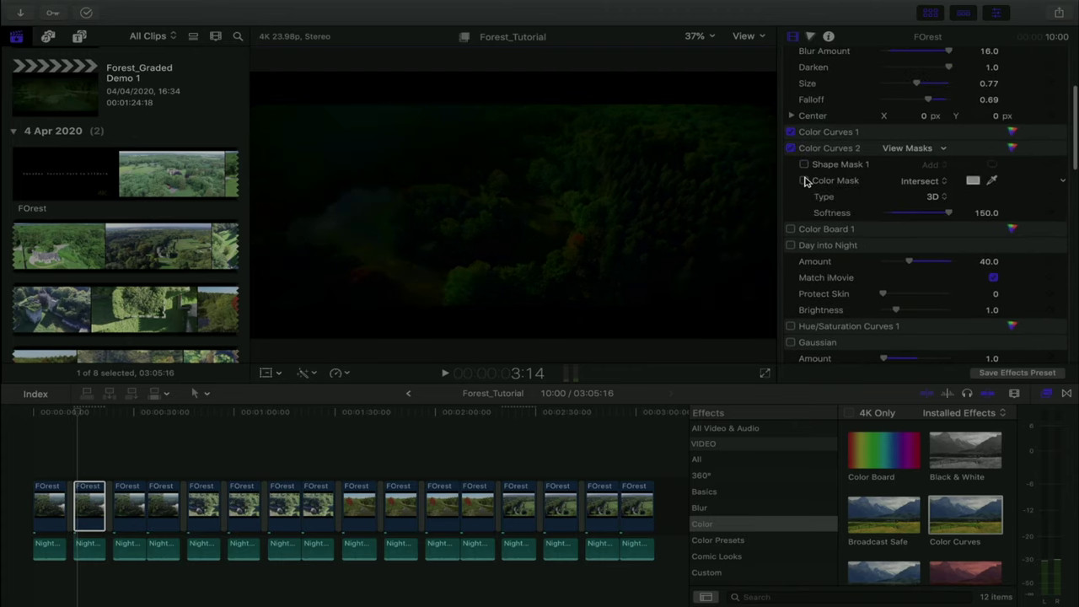
{"action": "left_click", "coordinate": [804, 181]}
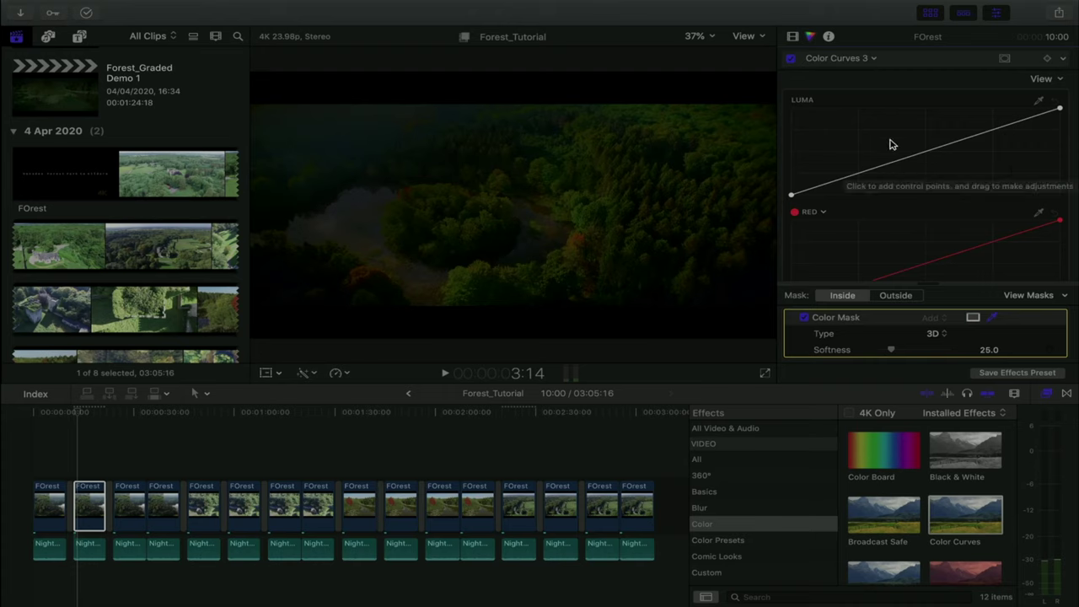
Add a control point in the middle of the Luma curve in Color Curves 3 and pull it down to darken the lake.
{"action": "left_click", "coordinate": [927, 154]}
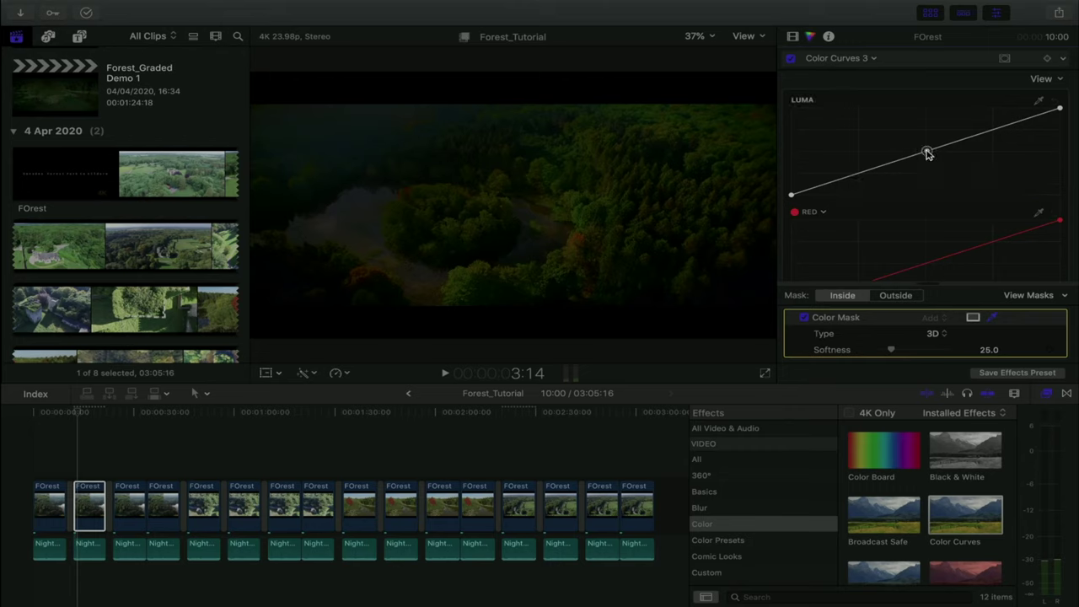
{"action": "left_click_drag", "start_coordinate": [926, 153], "coordinate": [936, 177]}
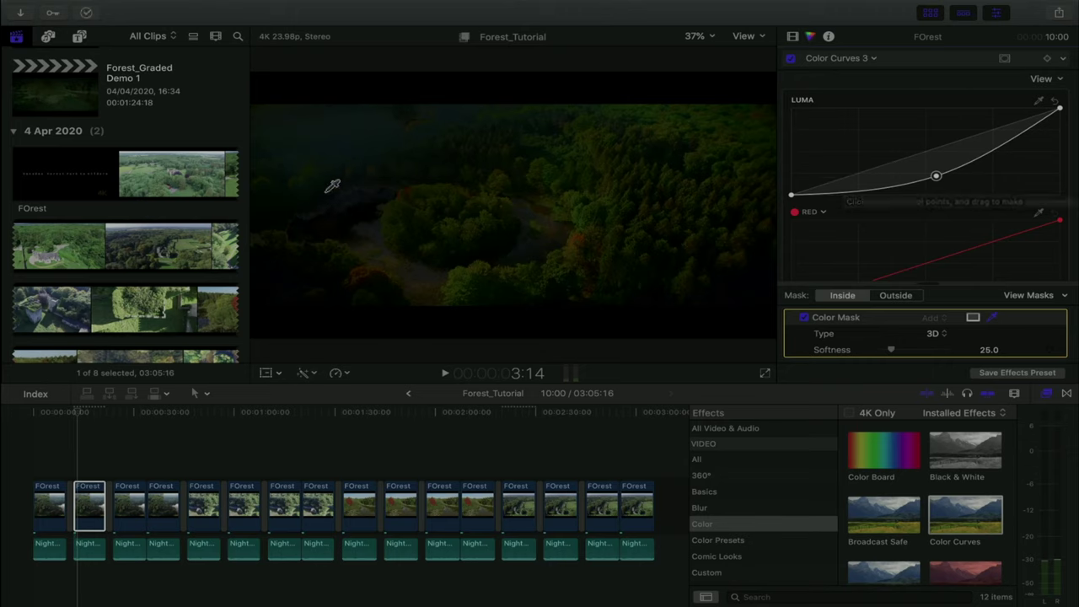
Set the Color Mask softness of Color Curves 3 to 150 and preview the resulting mask.
{"action": "left_click", "coordinate": [793, 38]}
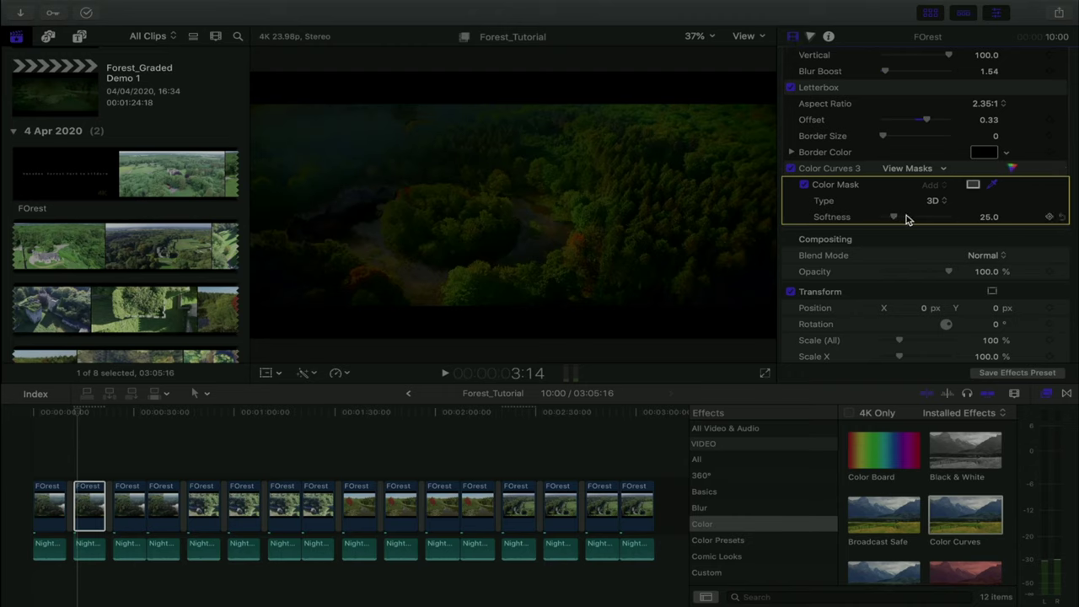
{"action": "mouse_move", "coordinate": [897, 218]}
{"action": "left_mouse_down"}
{"action": "mouse_move", "coordinate": [963, 218]}
{"action": "mouse_move", "coordinate": [911, 218]}
{"action": "left_mouse_up"}
{"action": "scroll", "coordinate": [910, 218], "scroll_direction": "up", "scroll_amount": 10}
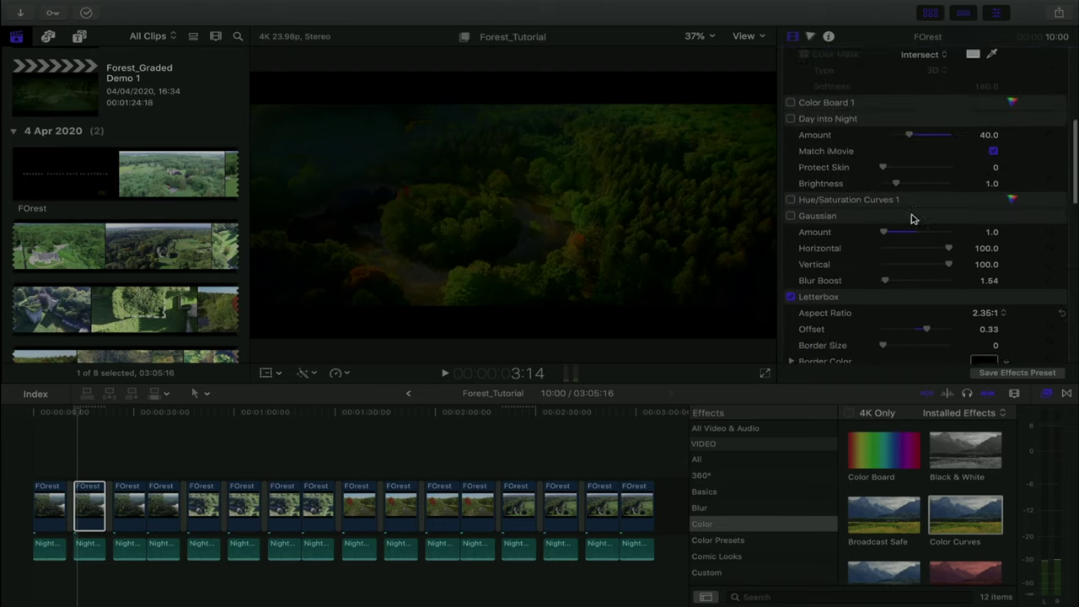
{"action": "scroll", "coordinate": [953, 235], "scroll_direction": "down", "scroll_amount": 10}
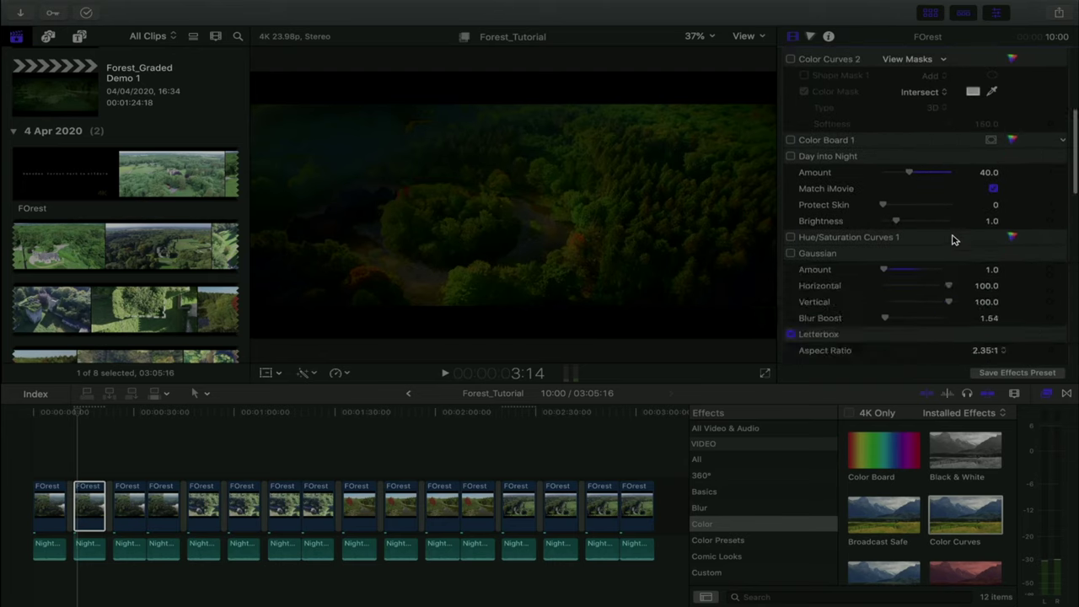
{"action": "left_click_drag", "start_coordinate": [986, 220], "coordinate": [1003, 202]}
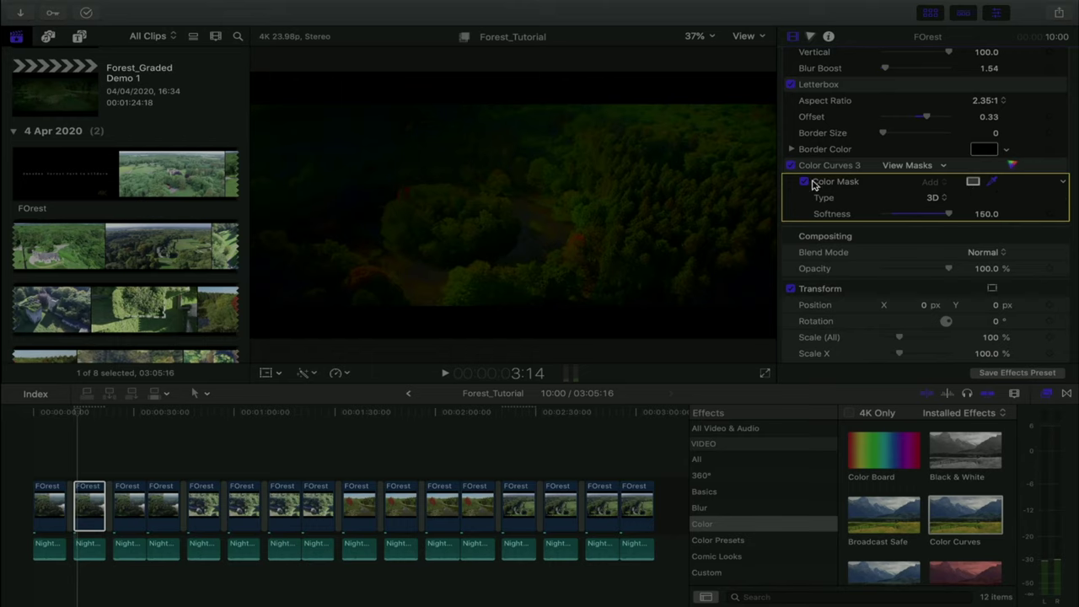
{"action": "left_click", "coordinate": [910, 165]}
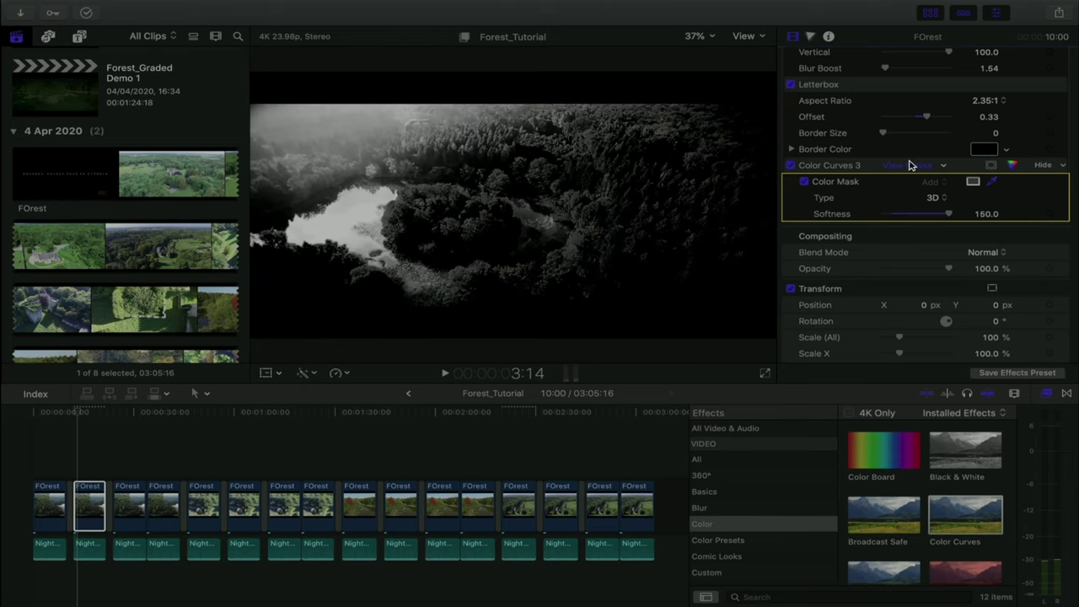
{"action": "left_click", "coordinate": [911, 165]}
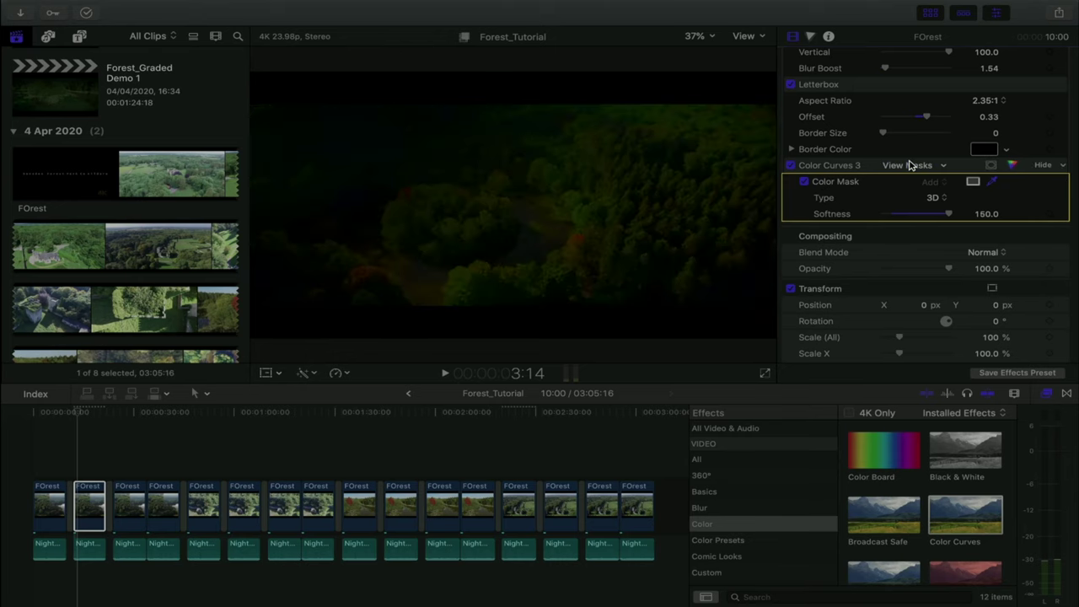
Add a shape mask to Color Curves 3, square off its corners, and stretch it into a wide rectangle over the lake and lower forest.
{"action": "left_click", "coordinate": [992, 166]}
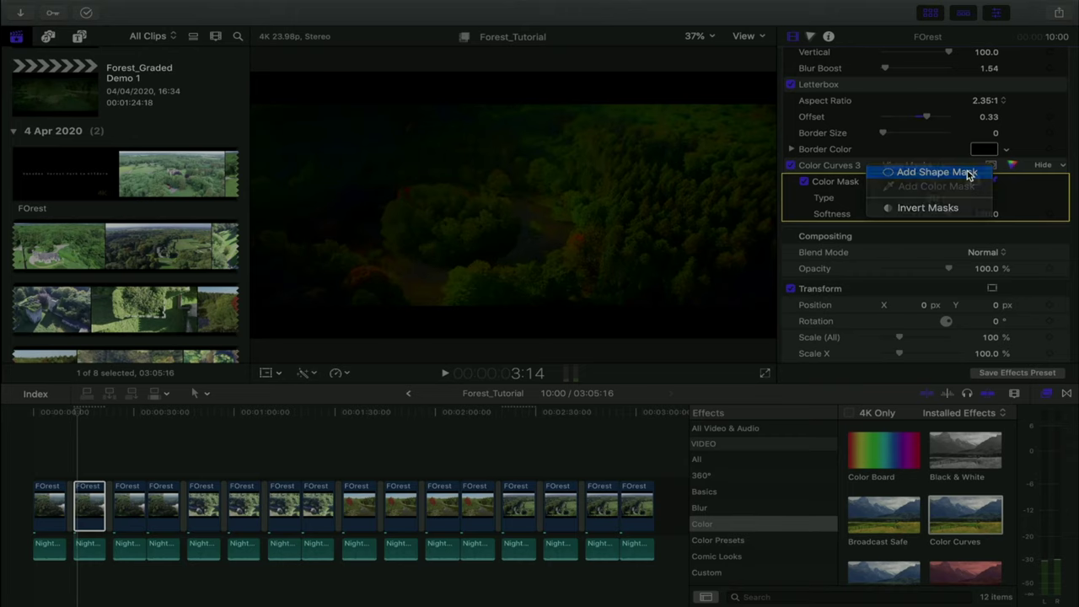
{"action": "left_click", "coordinate": [968, 173]}
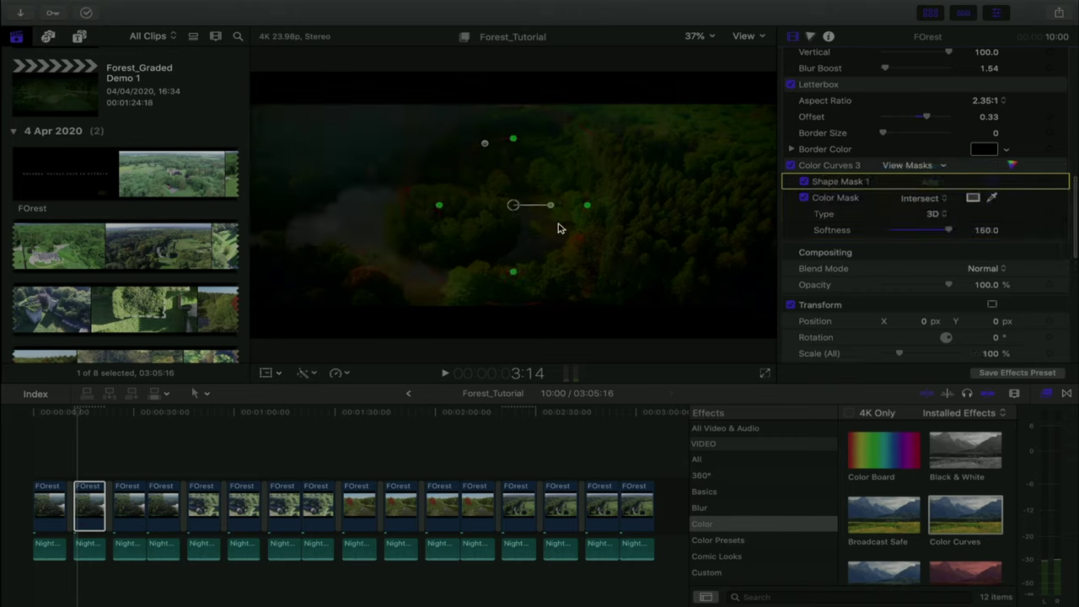
{"action": "left_click_drag", "start_coordinate": [547, 233], "coordinate": [404, 265]}
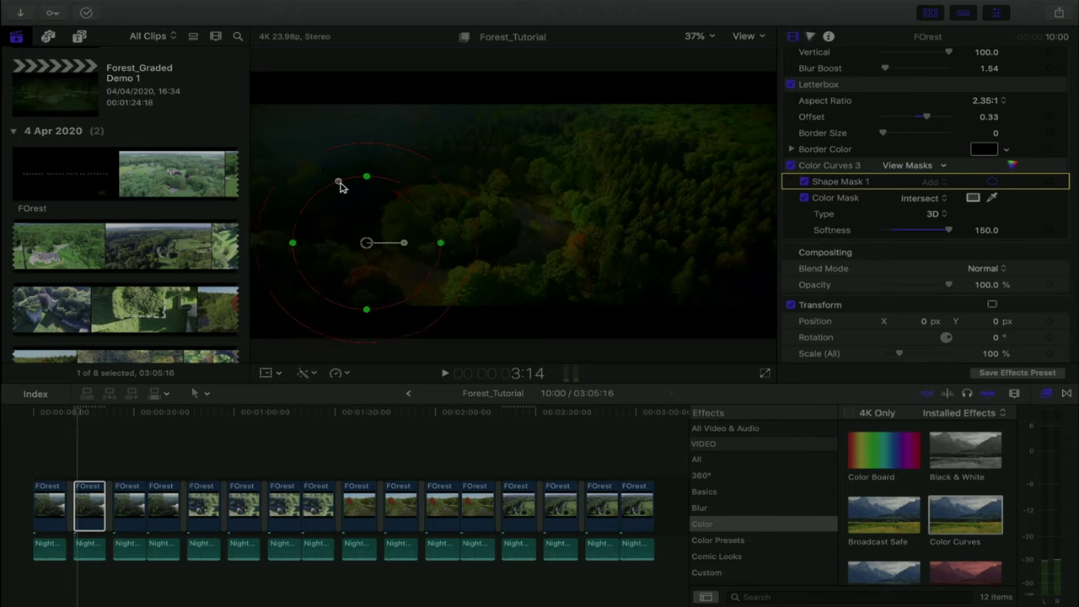
{"action": "left_click_drag", "start_coordinate": [335, 184], "coordinate": [285, 162]}
{"action": "left_click_drag", "start_coordinate": [328, 250], "coordinate": [304, 231]}
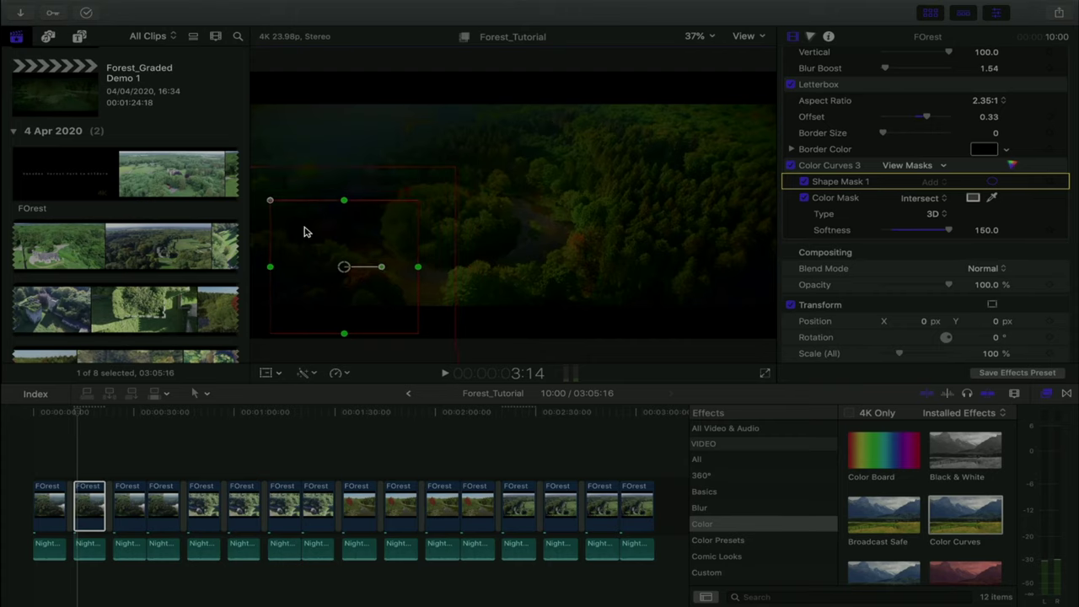
{"action": "left_click_drag", "start_coordinate": [421, 269], "coordinate": [606, 272]}
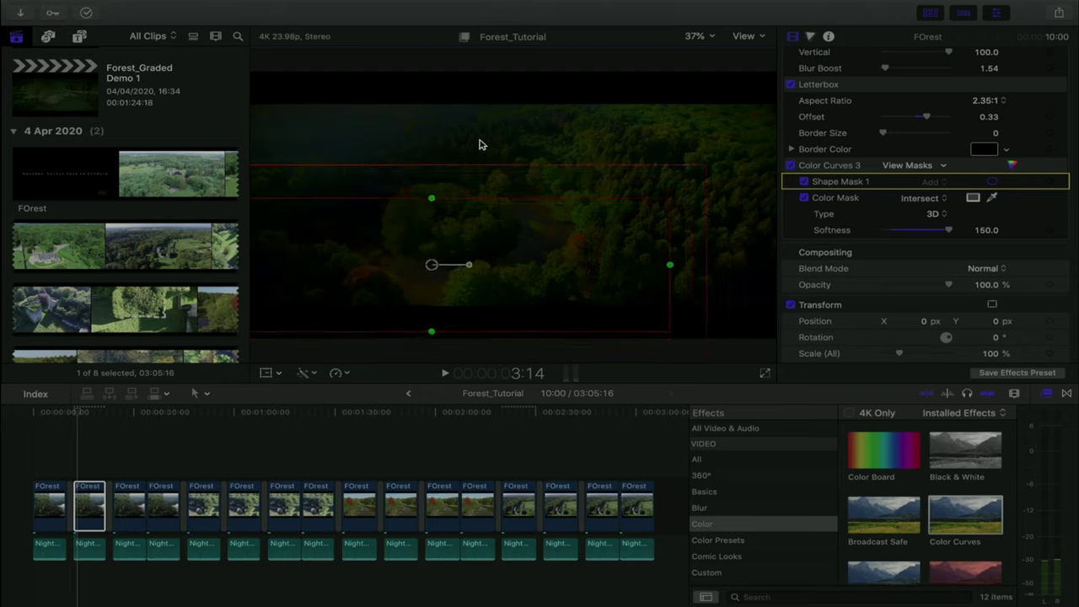
{"action": "left_click", "coordinate": [846, 167]}
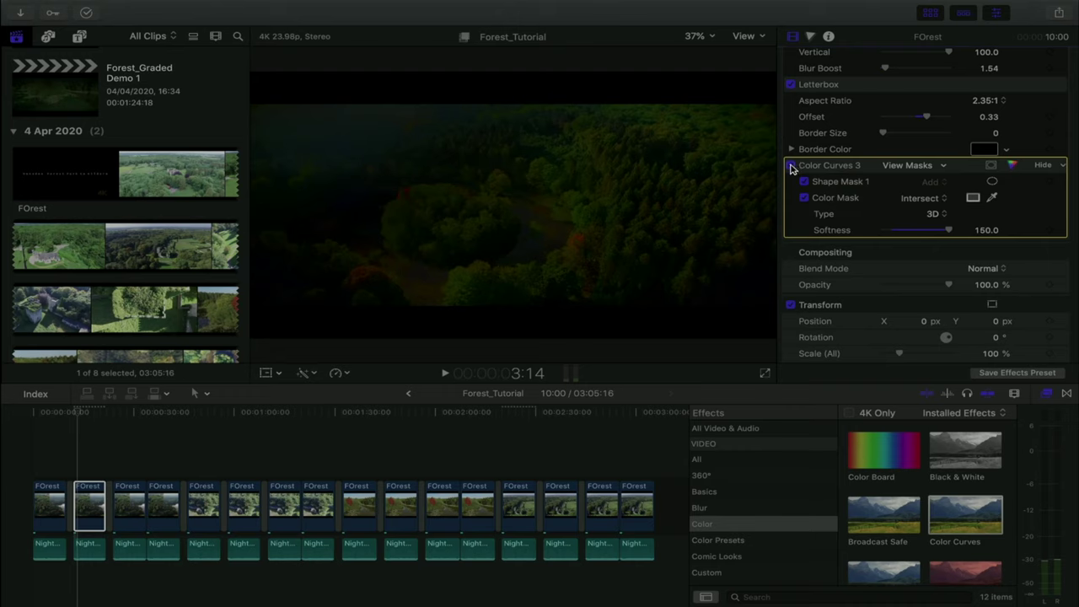
Readjust the middle control point of the Luma curve in Color Curves 3 to refine the lake's darkening.
{"action": "left_click", "coordinate": [1012, 166]}
{"action": "left_click_drag", "start_coordinate": [938, 179], "coordinate": [933, 167]}
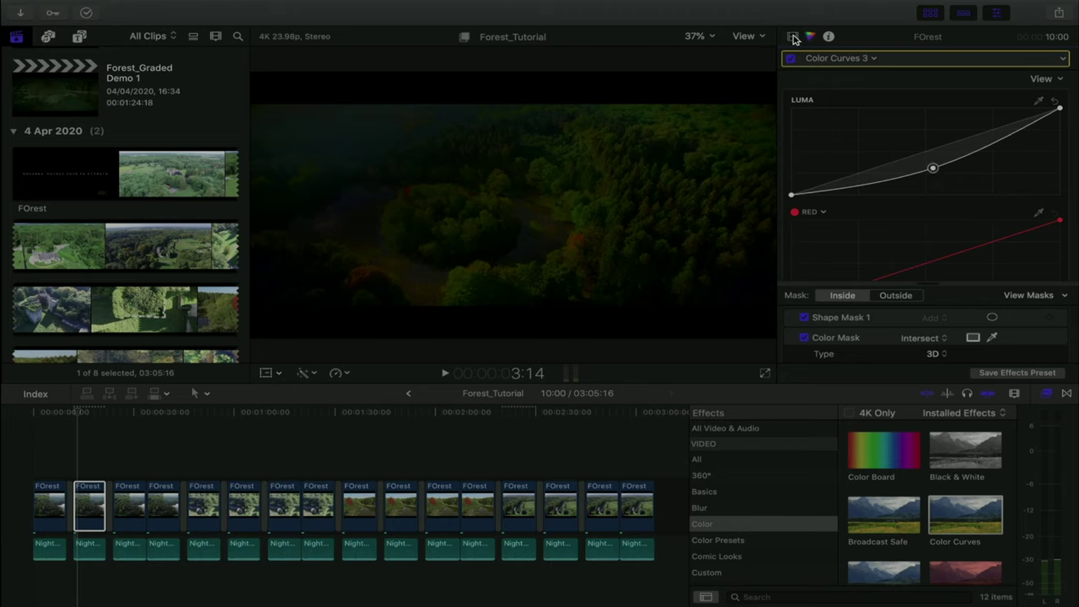
{"action": "key", "text": "ctrl+shift+Tab"}
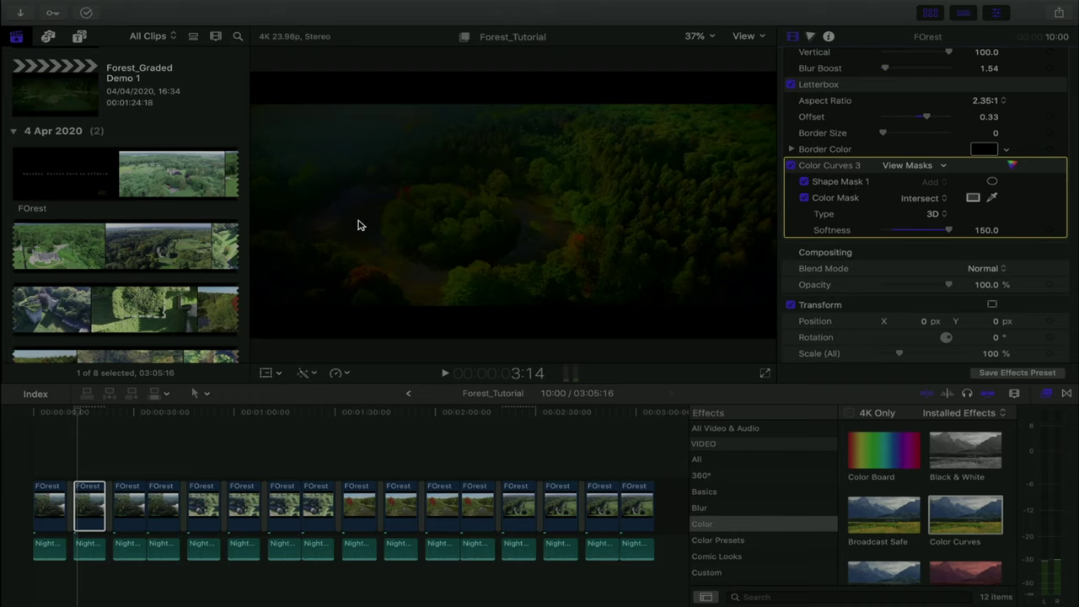
Compare the shot with Color Curves 3 and its Shape Mask 1 each switched off and on.
{"action": "left_click", "coordinate": [791, 165]}
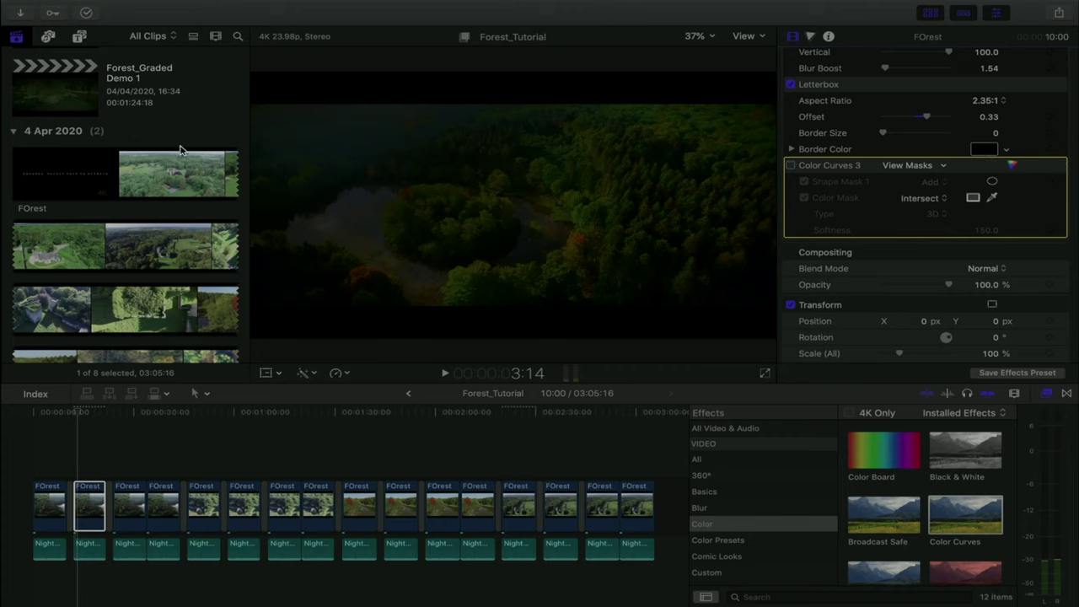
{"action": "left_click", "coordinate": [790, 165]}
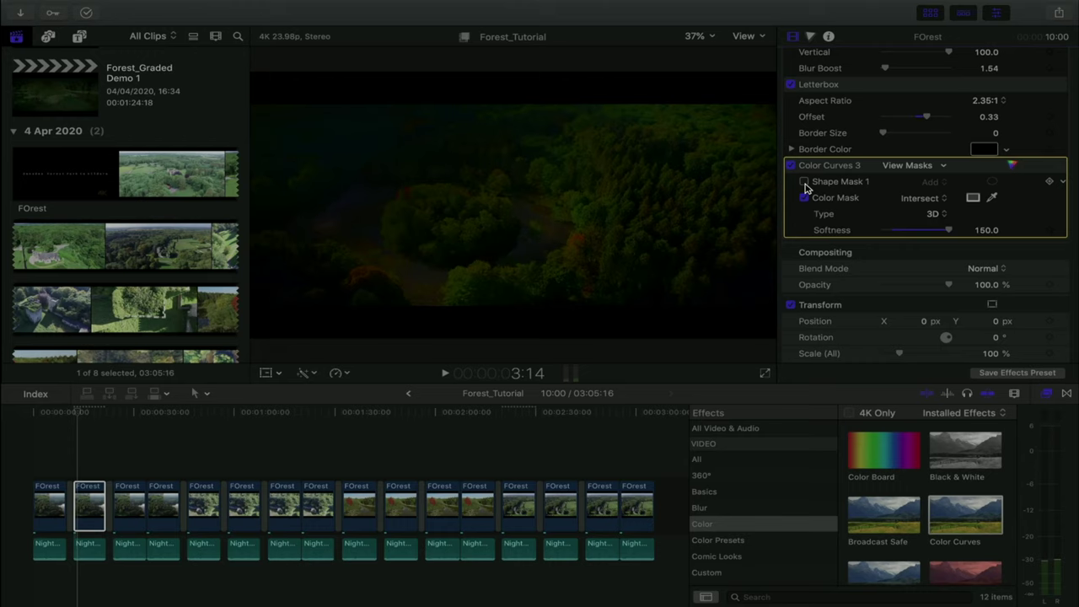
{"action": "left_click", "coordinate": [804, 183]}
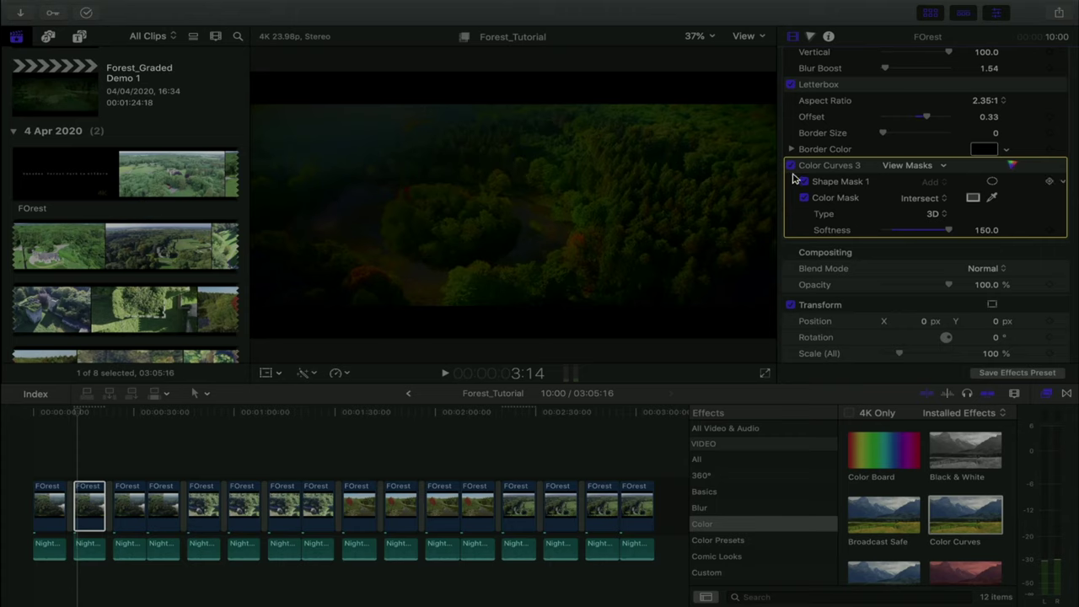
Delete Color Curves 3 and re-enable Color Curves 2 together with its Shape Mask 1.
{"action": "left_click", "coordinate": [791, 166]}
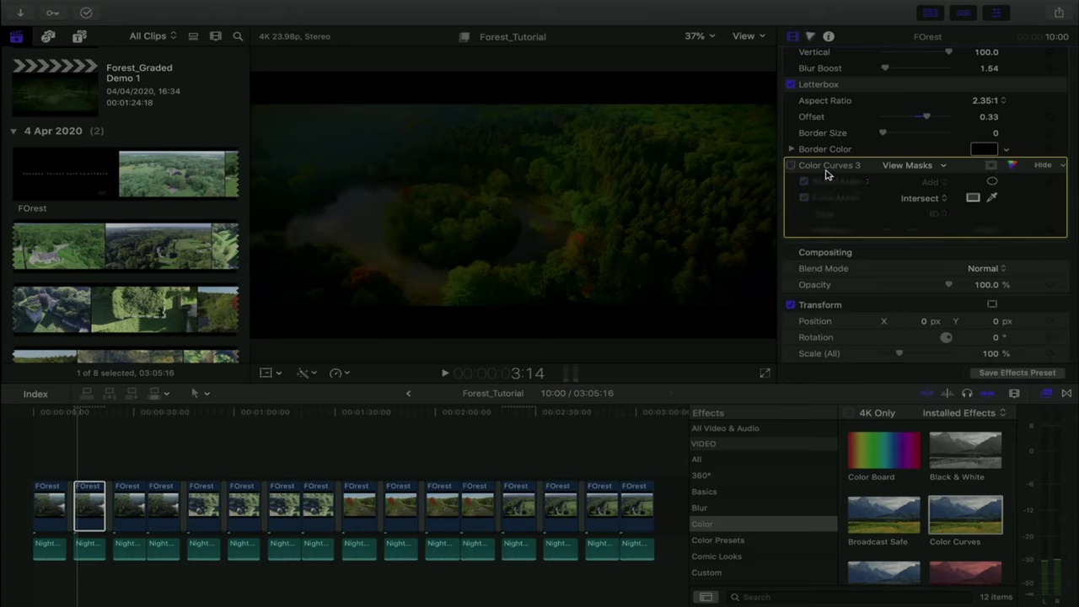
{"action": "key", "text": "Delete"}
{"action": "scroll", "coordinate": [826, 174], "scroll_direction": "up", "scroll_amount": 10}
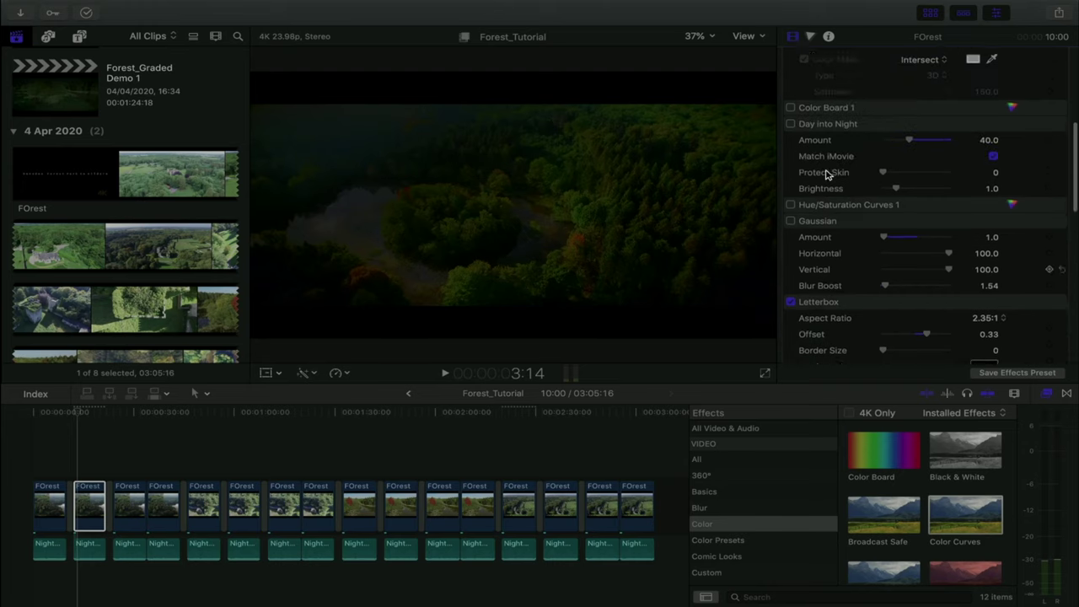
{"action": "left_click", "coordinate": [791, 151]}
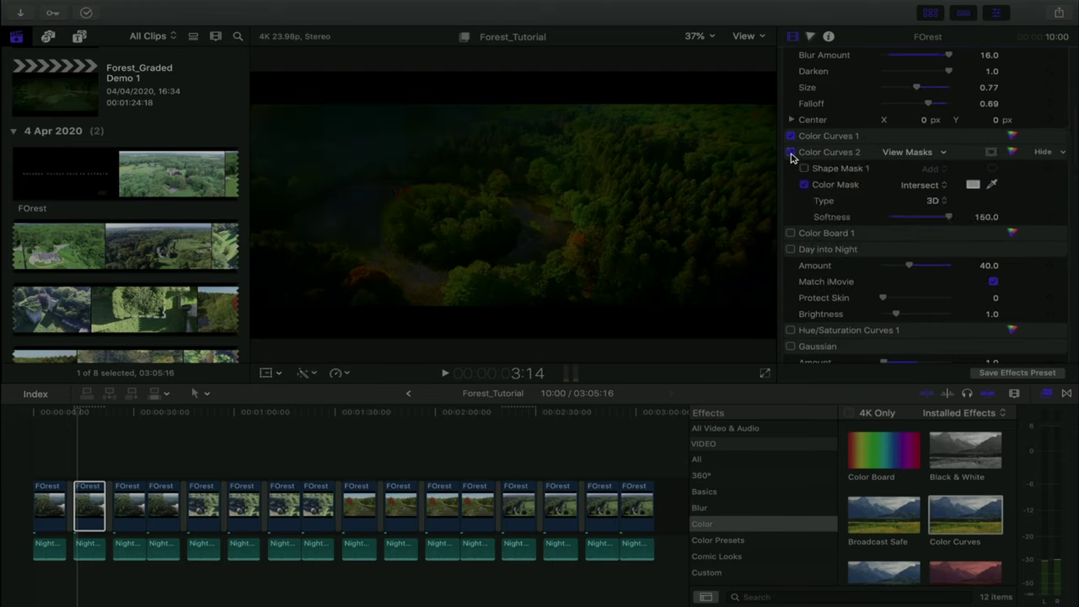
{"action": "left_click", "coordinate": [804, 169]}
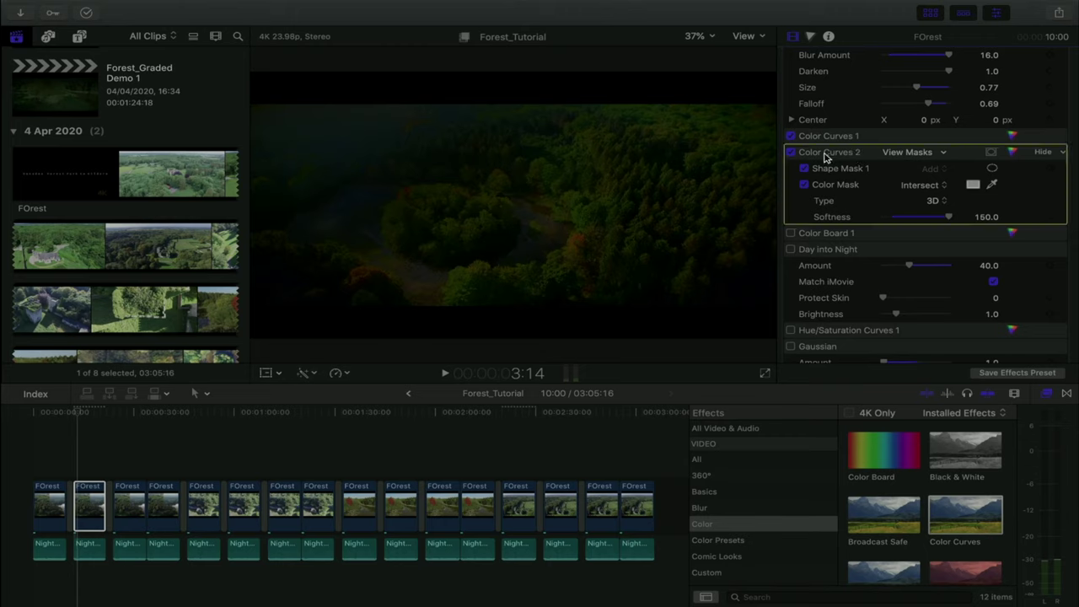
Enable the Color Board 1 effect on the selected forest clip.
{"action": "left_click", "coordinate": [801, 233]}
{"action": "scroll", "coordinate": [801, 219], "scroll_direction": "down", "scroll_amount": 2}
{"action": "left_click", "coordinate": [791, 183]}
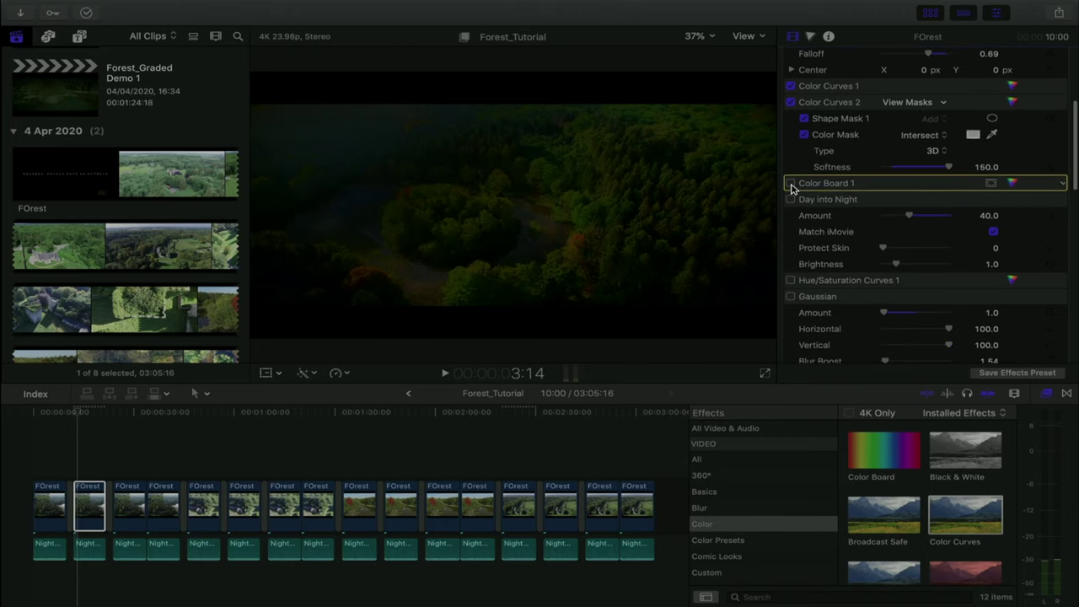
Review the exposure, saturation and color settings of Color Board 1, and compare the shot with the effect off and on.
{"action": "left_click", "coordinate": [1012, 184]}
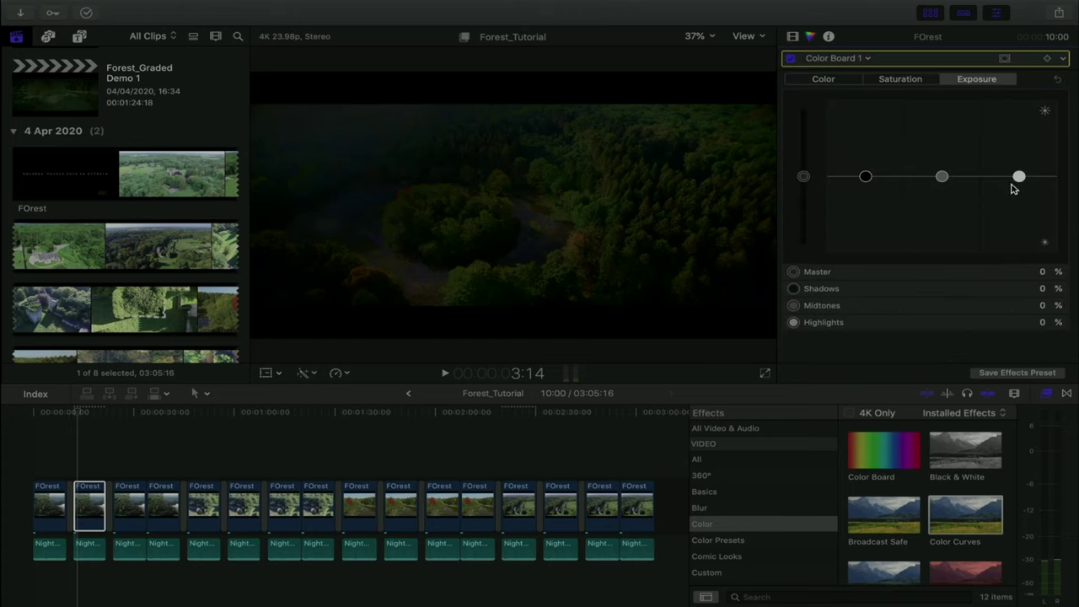
{"action": "left_click", "coordinate": [909, 82]}
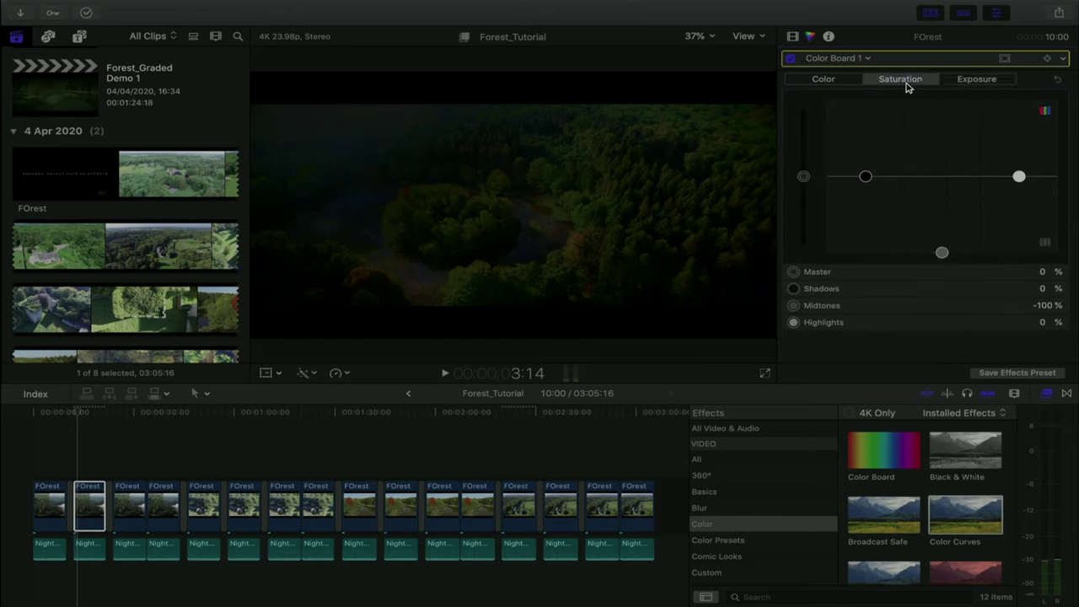
{"action": "left_click", "coordinate": [845, 80]}
{"action": "left_click", "coordinate": [902, 82]}
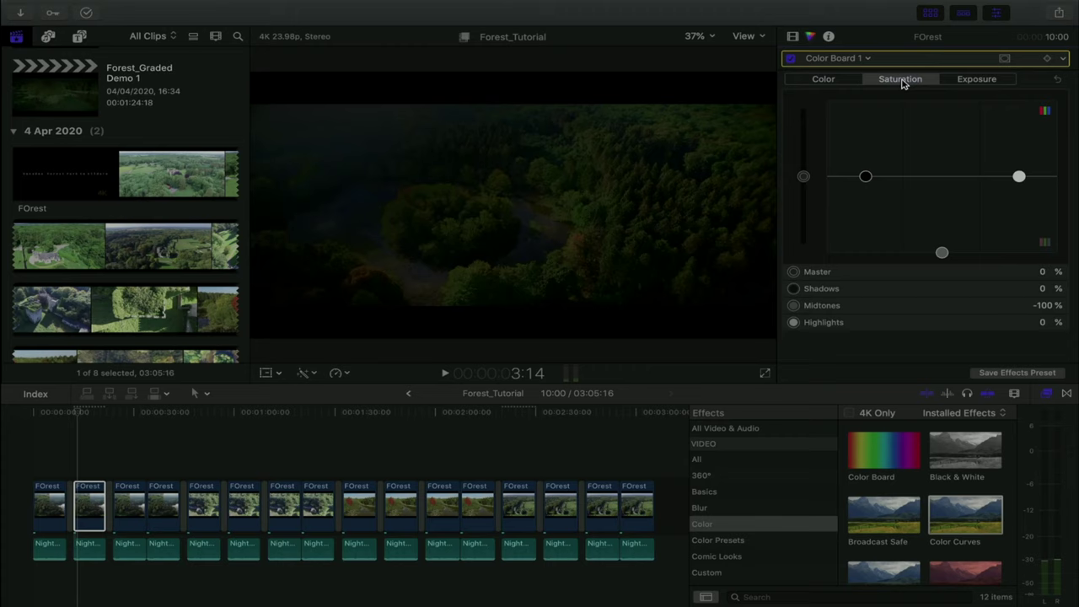
{"action": "left_click", "coordinate": [845, 81]}
{"action": "left_click", "coordinate": [963, 169]}
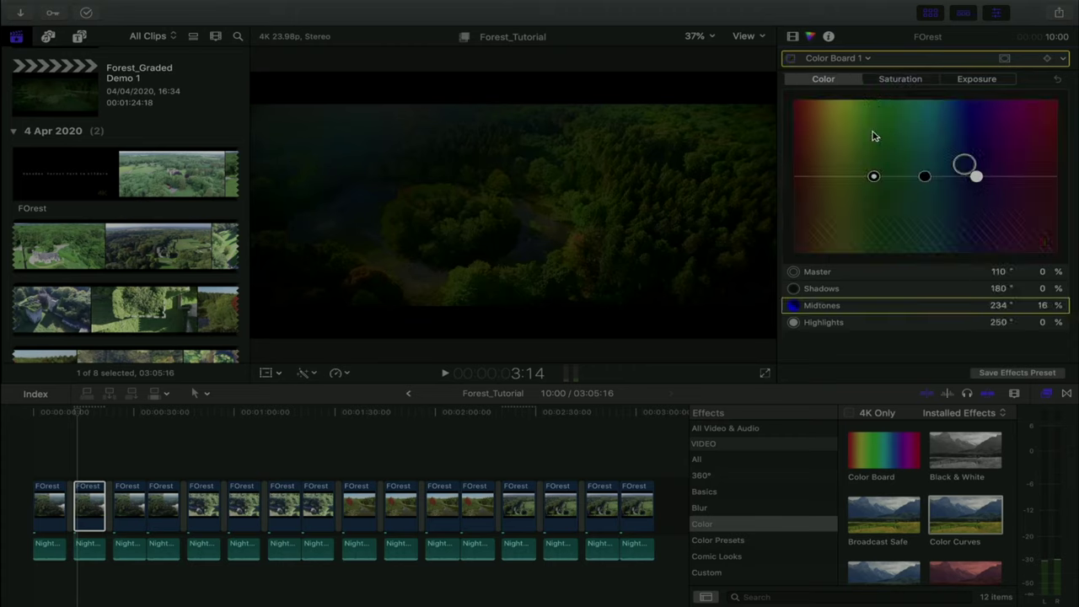
{"action": "left_click", "coordinate": [794, 38]}
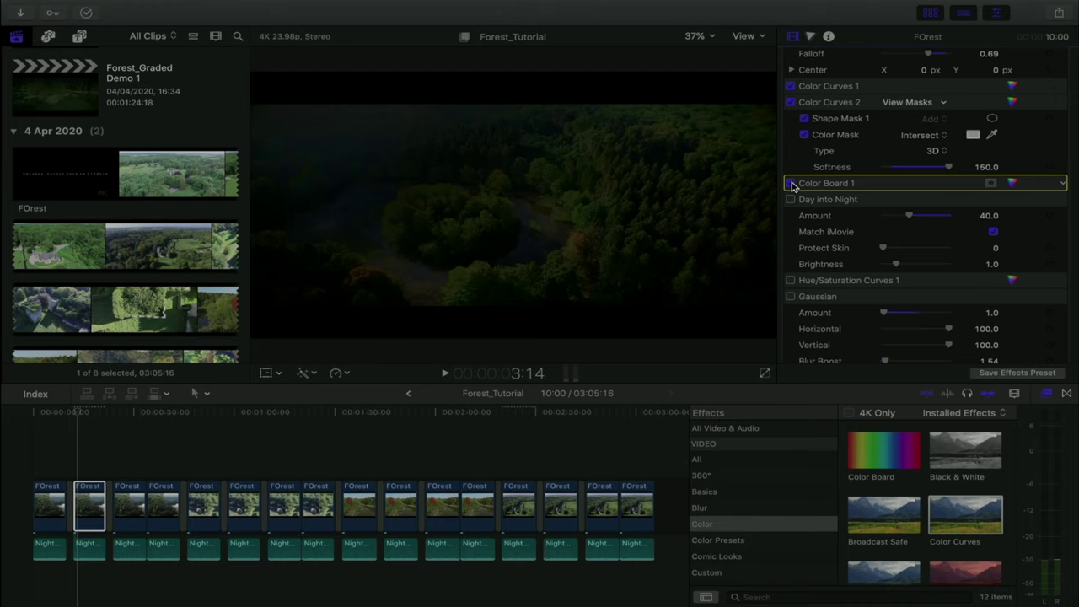
{"action": "left_click", "coordinate": [791, 183]}
{"action": "left_click", "coordinate": [790, 184]}
Enable the Day into Night effect and move the playhead to 18:23 in the selected clip.
{"action": "left_click", "coordinate": [811, 203]}
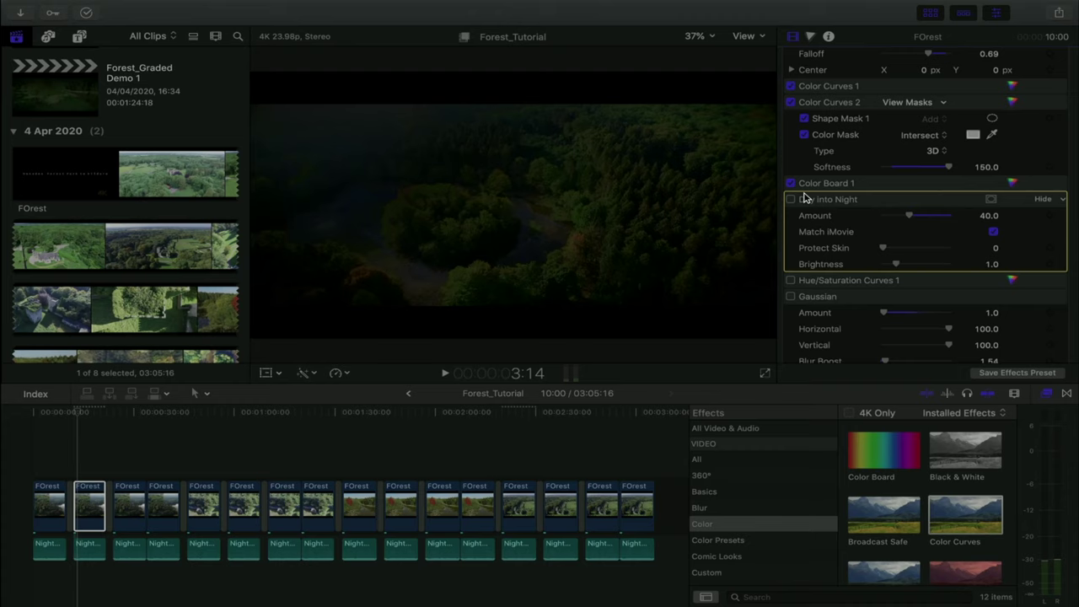
{"action": "left_click", "coordinate": [76, 412]}
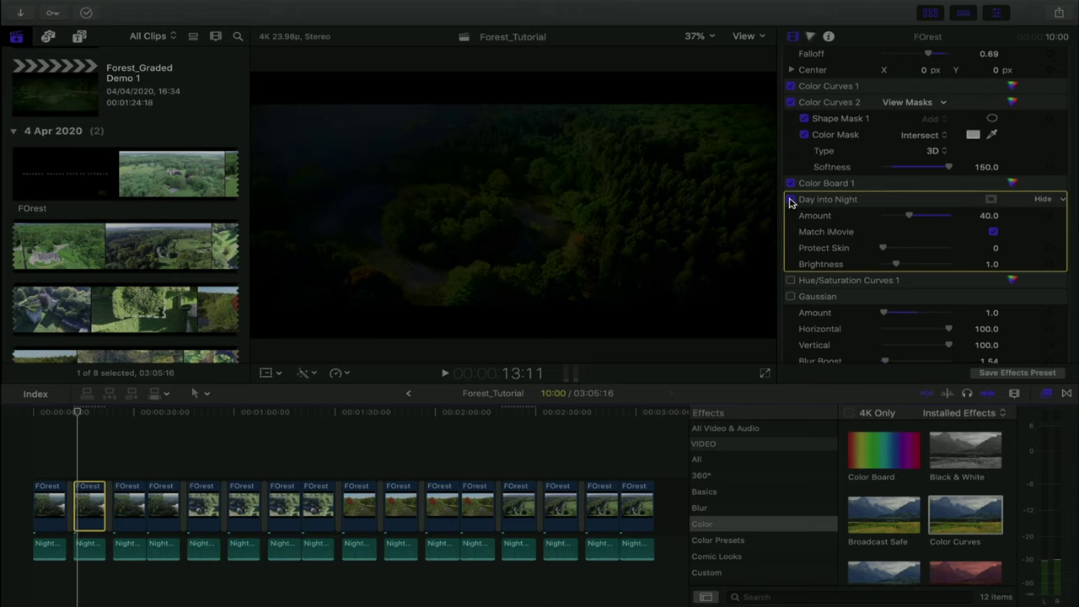
{"action": "left_click", "coordinate": [96, 416]}
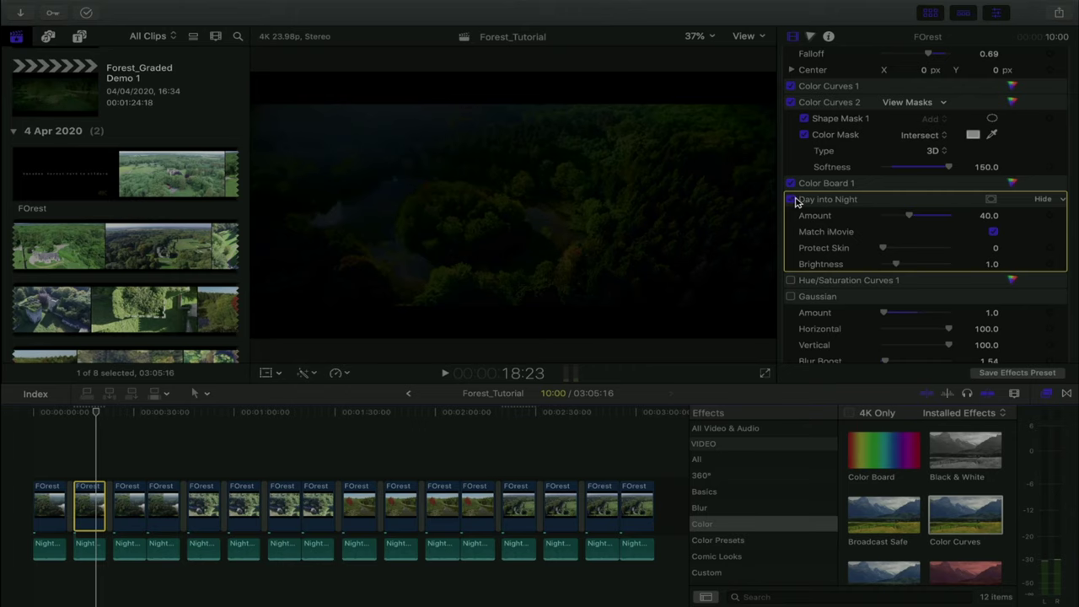
Compare the shot with Day into Night off and on while reviewing the vignette and color curve effects above it.
{"action": "left_click", "coordinate": [795, 201]}
{"action": "scroll", "coordinate": [824, 163], "scroll_direction": "up", "scroll_amount": 3}
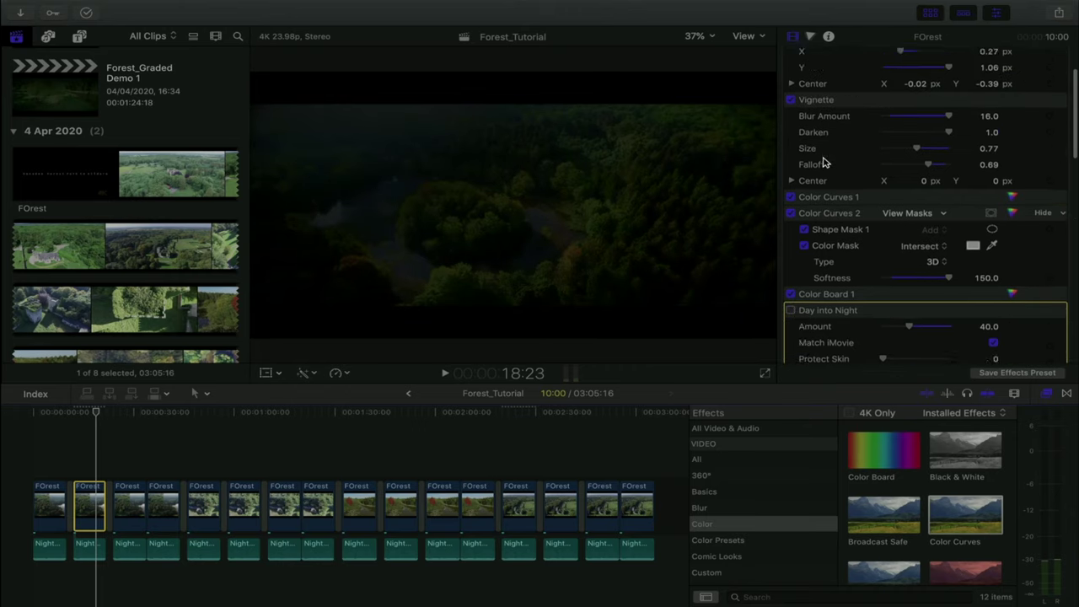
{"action": "scroll", "coordinate": [825, 163], "scroll_direction": "up", "scroll_amount": 2}
{"action": "scroll", "coordinate": [824, 176], "scroll_direction": "down", "scroll_amount": 2}
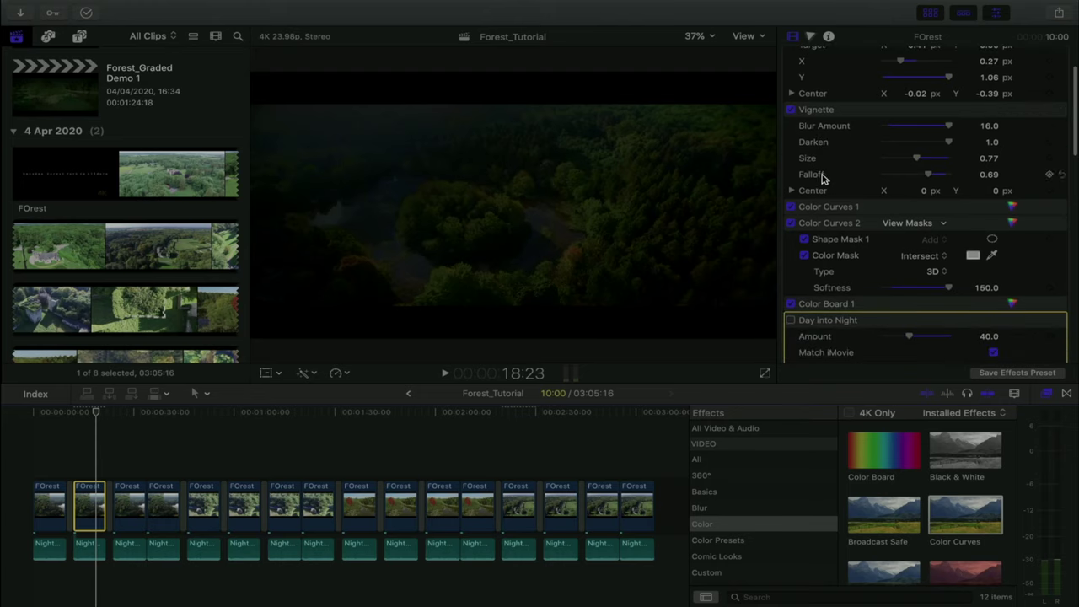
{"action": "scroll", "coordinate": [829, 242], "scroll_direction": "down", "scroll_amount": 1}
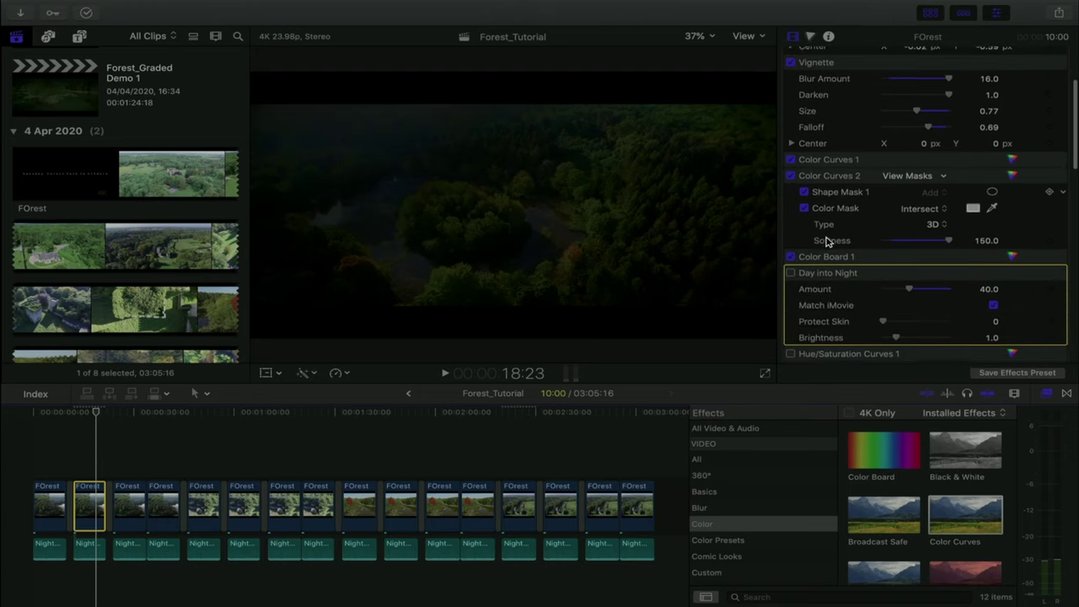
{"action": "left_click", "coordinate": [791, 272]}
Enable Hue/Saturation Curves 1, open its curves, and compare the shot with the effect off and on.
{"action": "scroll", "coordinate": [794, 271], "scroll_direction": "down", "scroll_amount": 2}
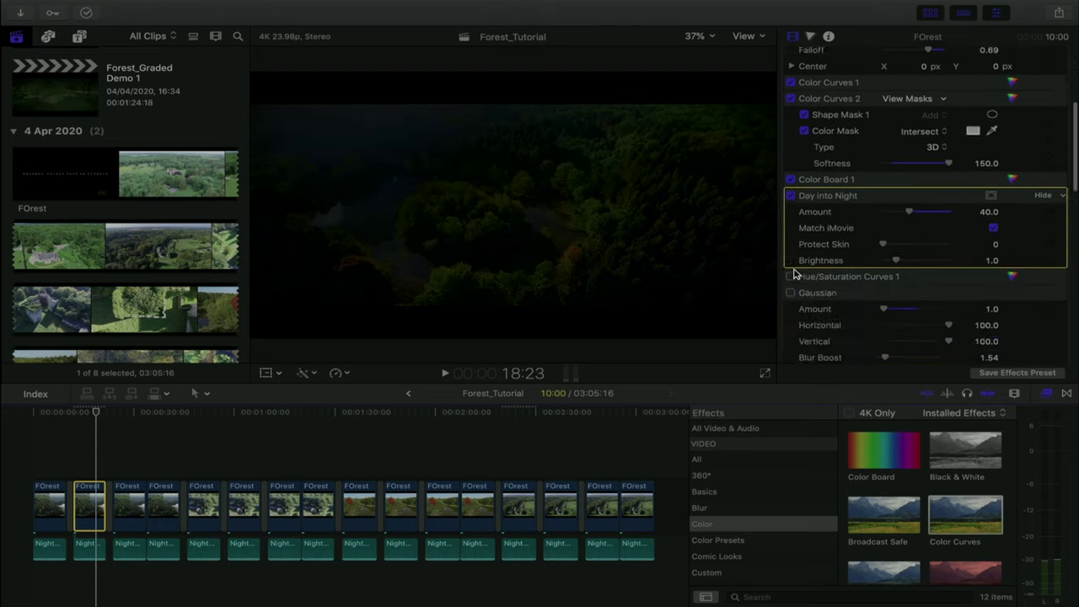
{"action": "scroll", "coordinate": [809, 245], "scroll_direction": "down", "scroll_amount": 7}
{"action": "scroll", "coordinate": [843, 247], "scroll_direction": "up", "scroll_amount": 4}
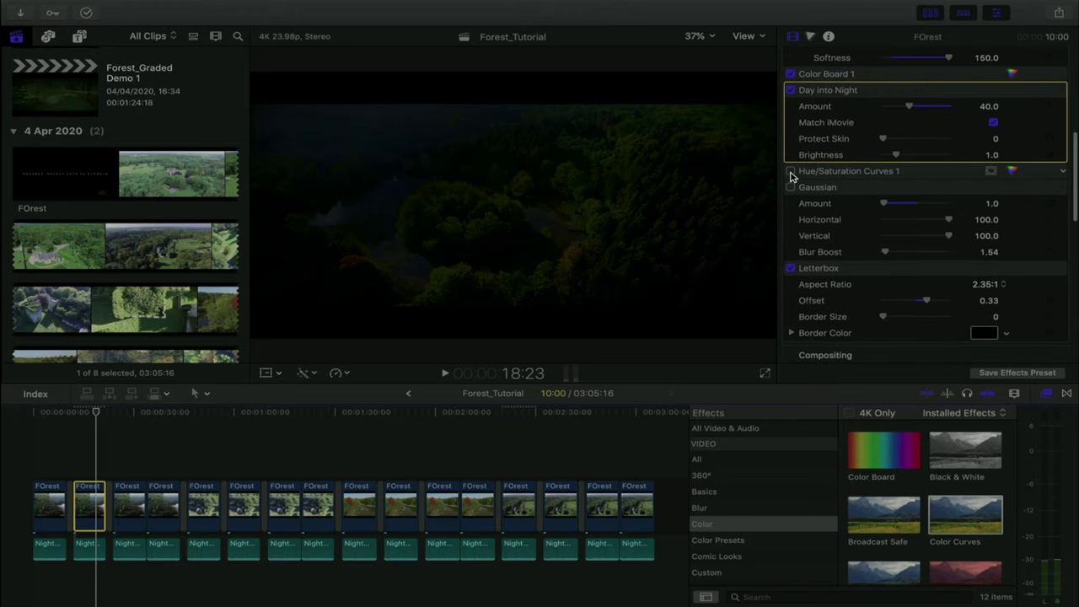
{"action": "left_click", "coordinate": [791, 172]}
{"action": "left_click", "coordinate": [1012, 172]}
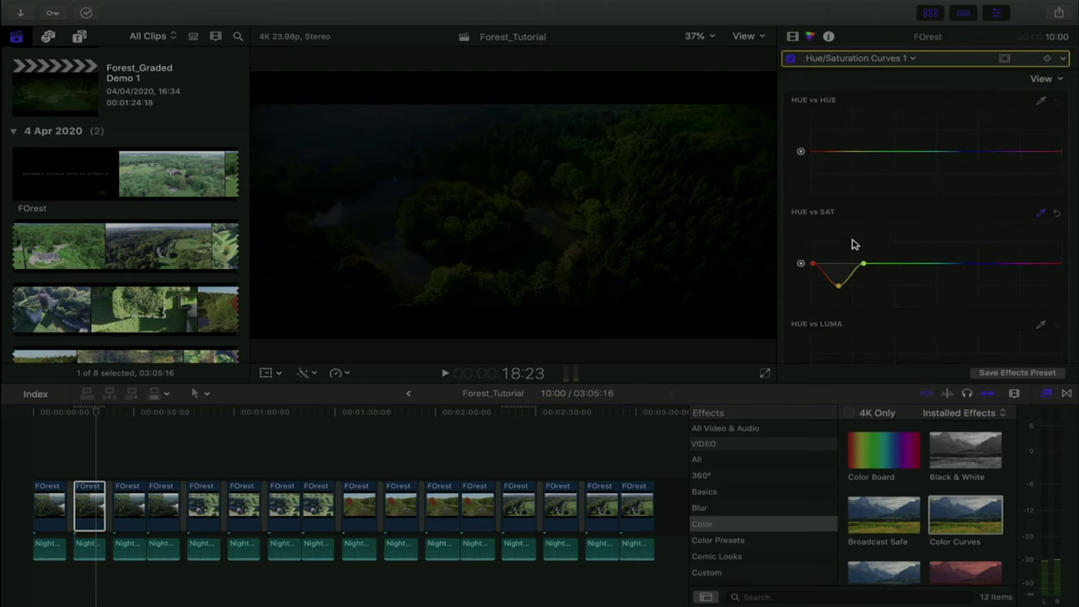
{"action": "scroll", "coordinate": [851, 245], "scroll_direction": "down", "scroll_amount": 2}
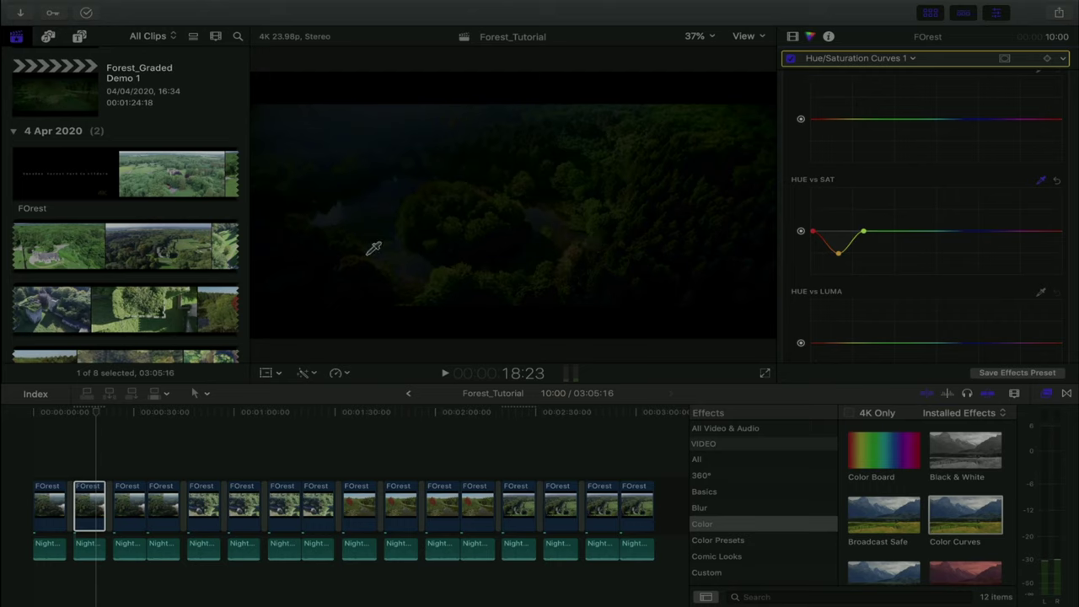
{"action": "left_click", "coordinate": [790, 59]}
{"action": "left_click", "coordinate": [790, 59]}
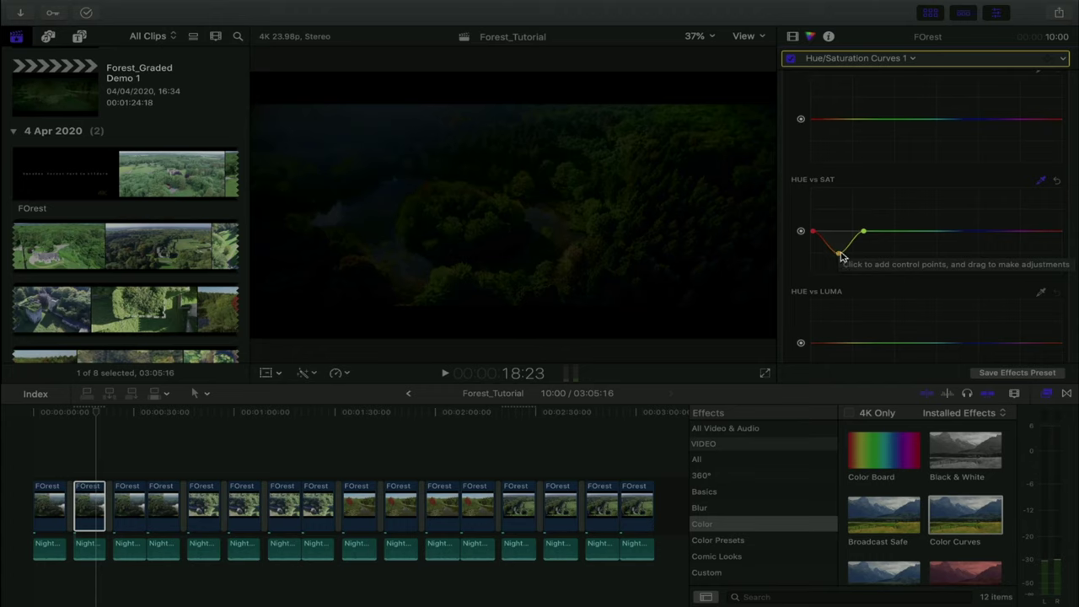
Try pulling the orange point of the Hue vs Sat curve lower, undo the change, and look through the remaining curves.
{"action": "scroll", "coordinate": [842, 256], "scroll_direction": "down", "scroll_amount": 1}
{"action": "left_click_drag", "start_coordinate": [840, 241], "coordinate": [843, 263]}
{"action": "key", "text": "super+z"}
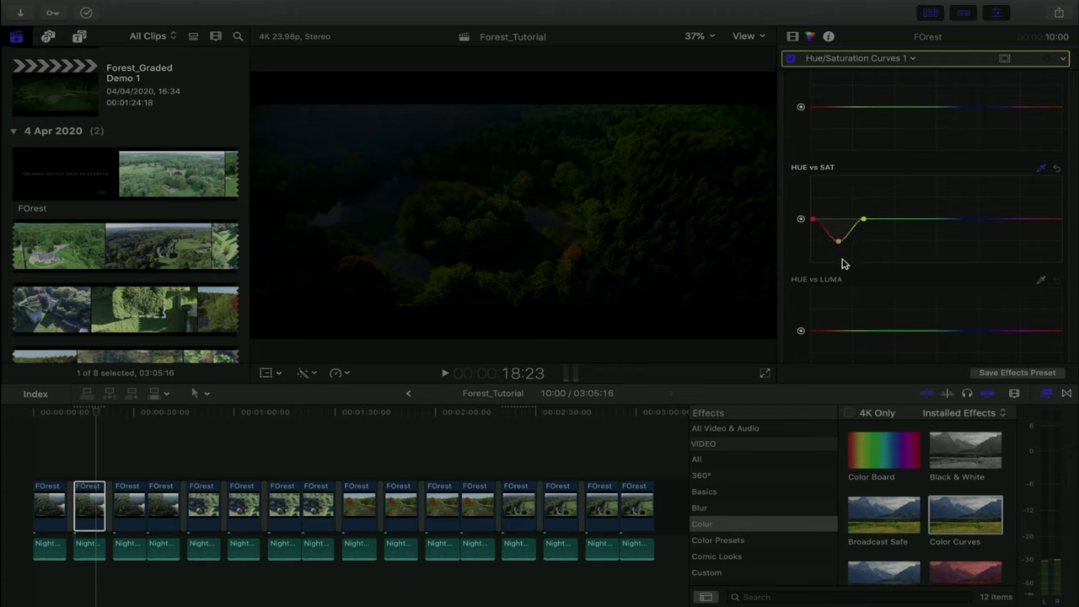
{"action": "scroll", "coordinate": [843, 264], "scroll_direction": "down", "scroll_amount": 10}
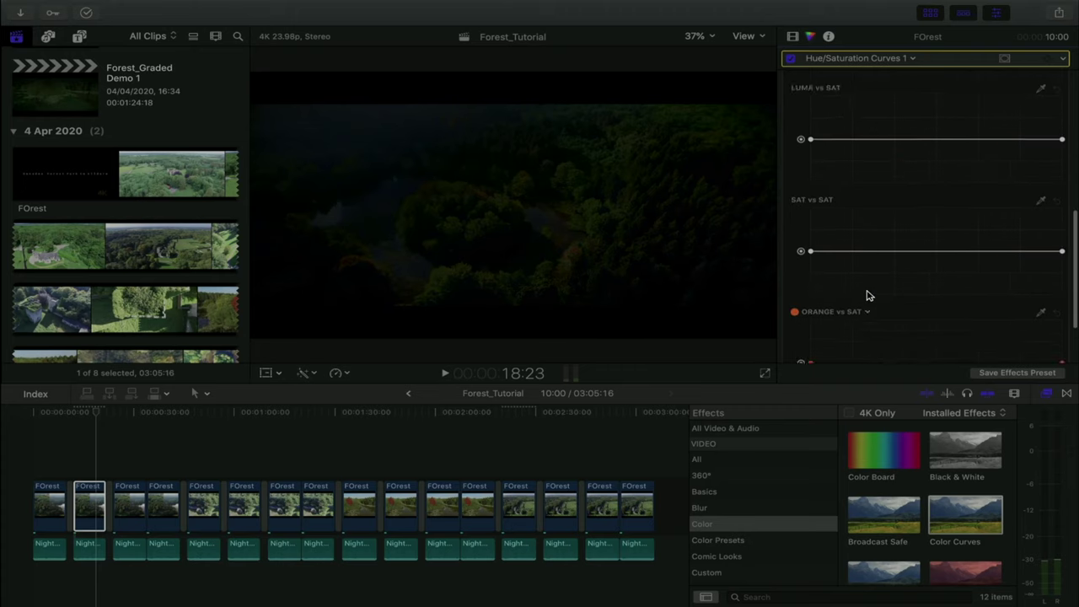
{"action": "scroll", "coordinate": [880, 310], "scroll_direction": "up", "scroll_amount": 10}
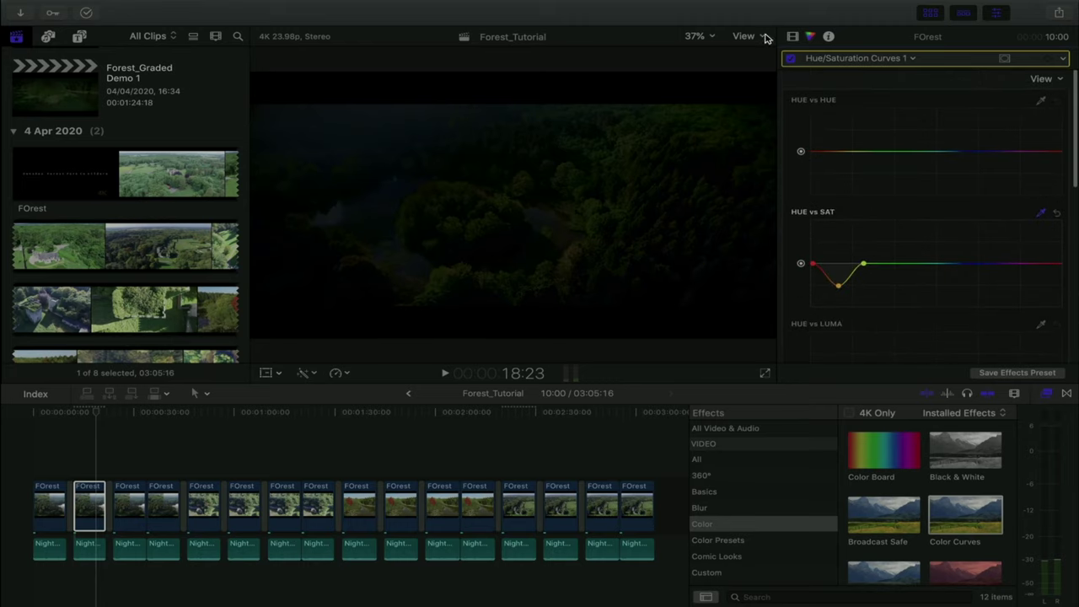
Return to the clip's effect list, review the stack, and enable the Gaussian effect.
{"action": "left_click", "coordinate": [793, 37]}
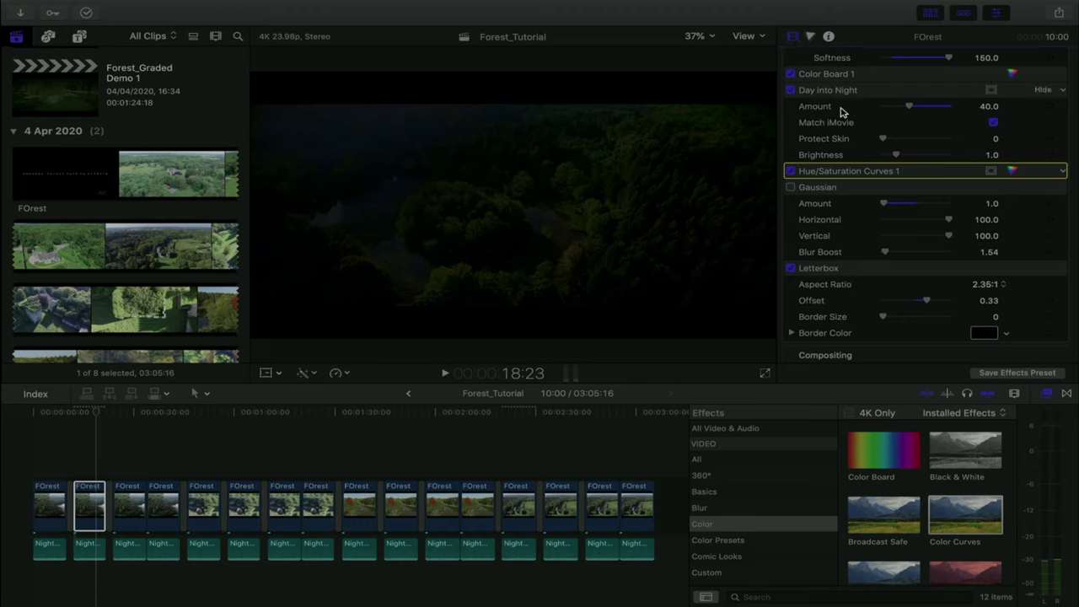
{"action": "scroll", "coordinate": [858, 131], "scroll_direction": "up", "scroll_amount": 5}
{"action": "scroll", "coordinate": [858, 132], "scroll_direction": "up", "scroll_amount": 5}
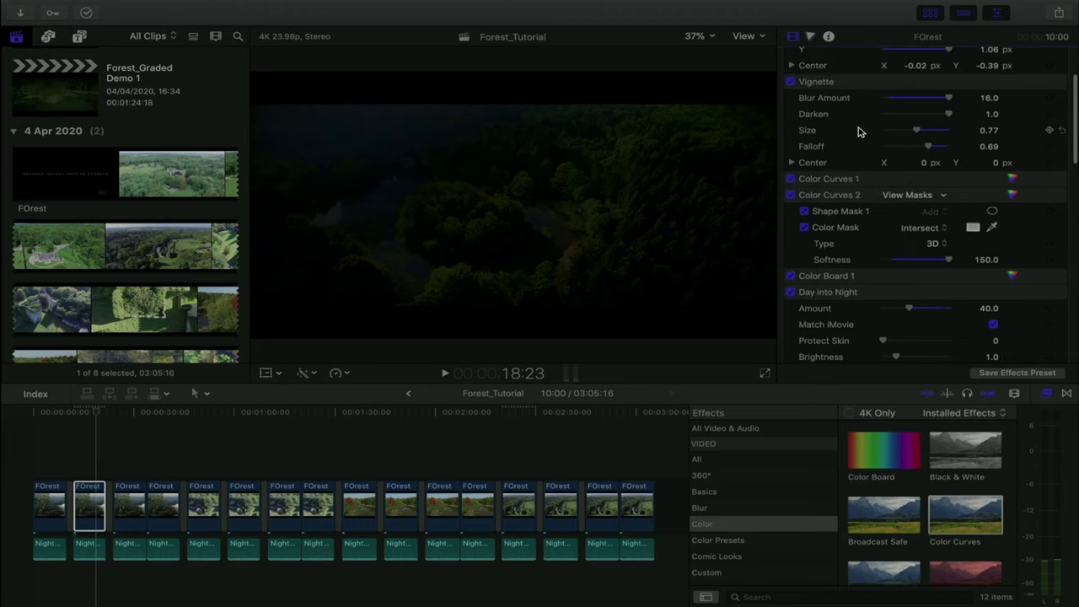
{"action": "scroll", "coordinate": [858, 131], "scroll_direction": "down", "scroll_amount": 10}
{"action": "scroll", "coordinate": [859, 132], "scroll_direction": "up", "scroll_amount": 2}
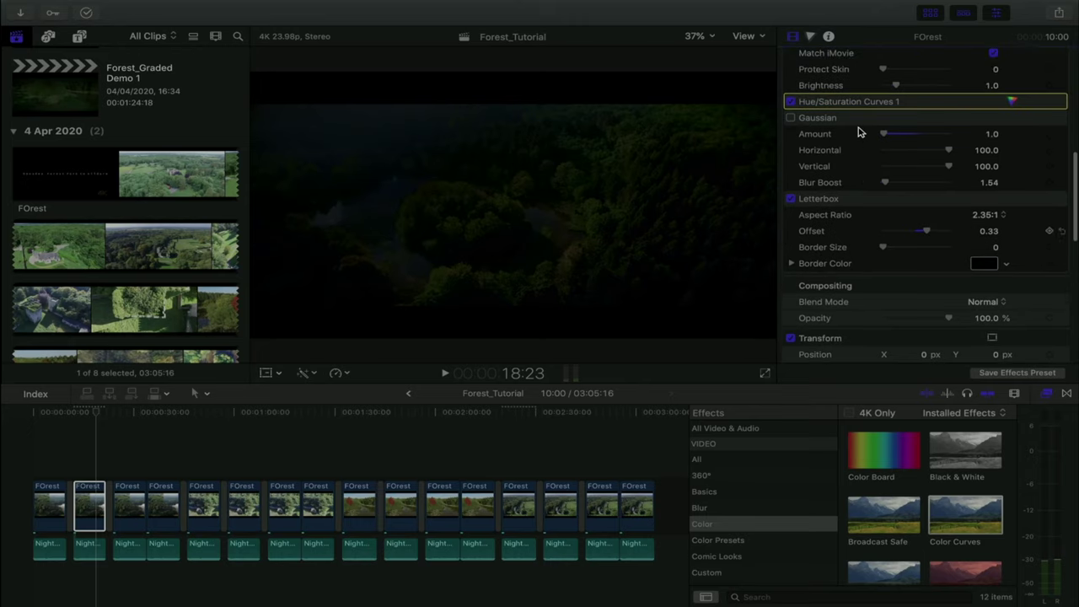
{"action": "scroll", "coordinate": [858, 131], "scroll_direction": "up", "scroll_amount": 1}
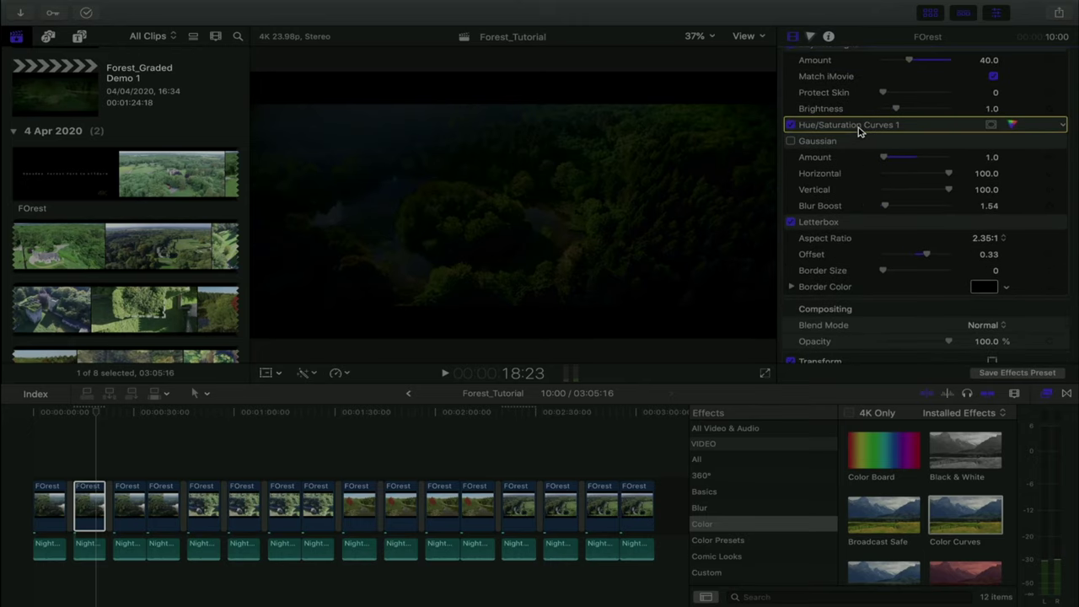
{"action": "left_click", "coordinate": [831, 144]}
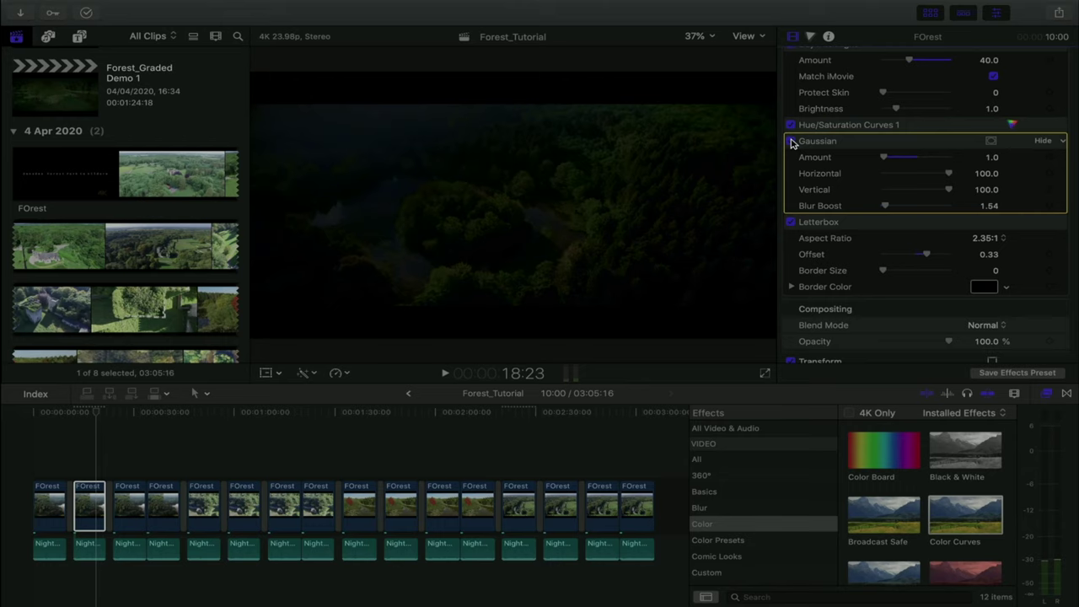
{"action": "left_click", "coordinate": [792, 142]}
Inspect the blurred trees at 150% viewer zoom, return to Fit, and try raising the Gaussian amount before undoing the change.
{"action": "left_click", "coordinate": [699, 36]}
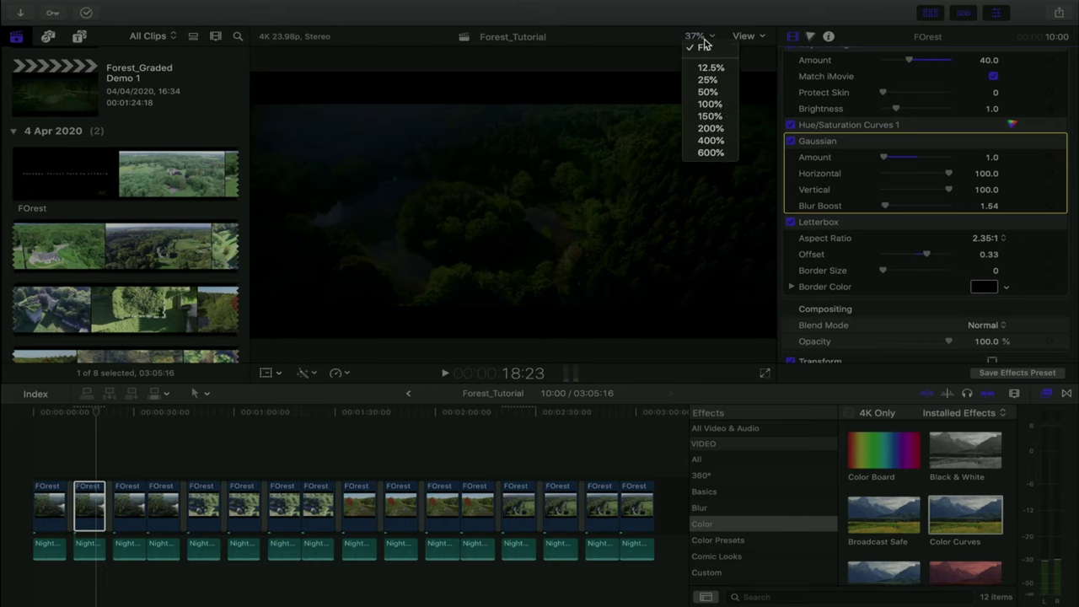
{"action": "left_click", "coordinate": [711, 115]}
{"action": "left_click_drag", "start_coordinate": [746, 200], "coordinate": [737, 204]}
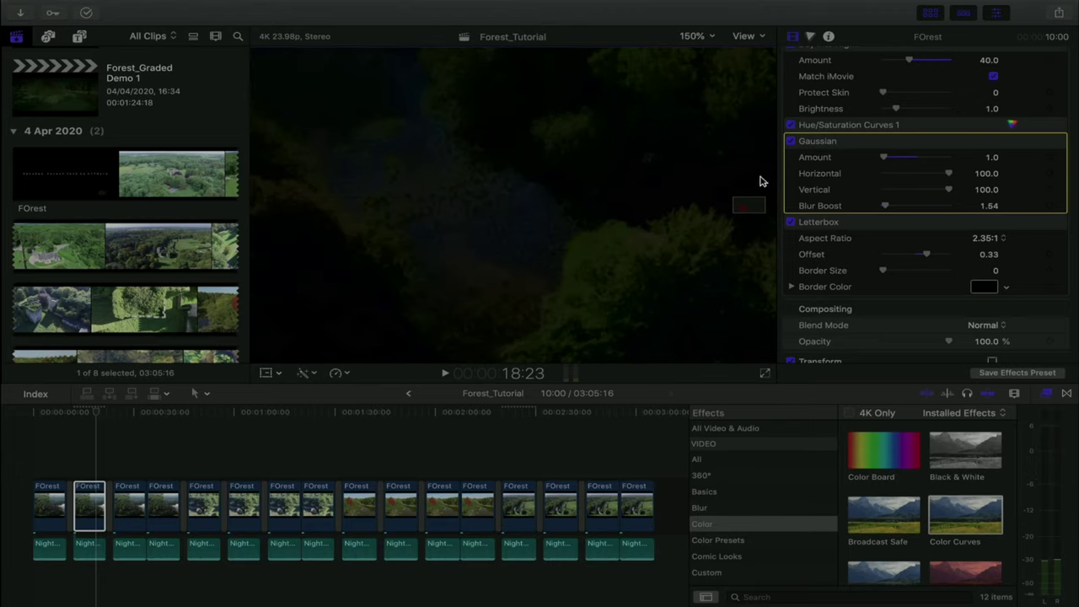
{"action": "left_click_drag", "start_coordinate": [751, 197], "coordinate": [746, 203]}
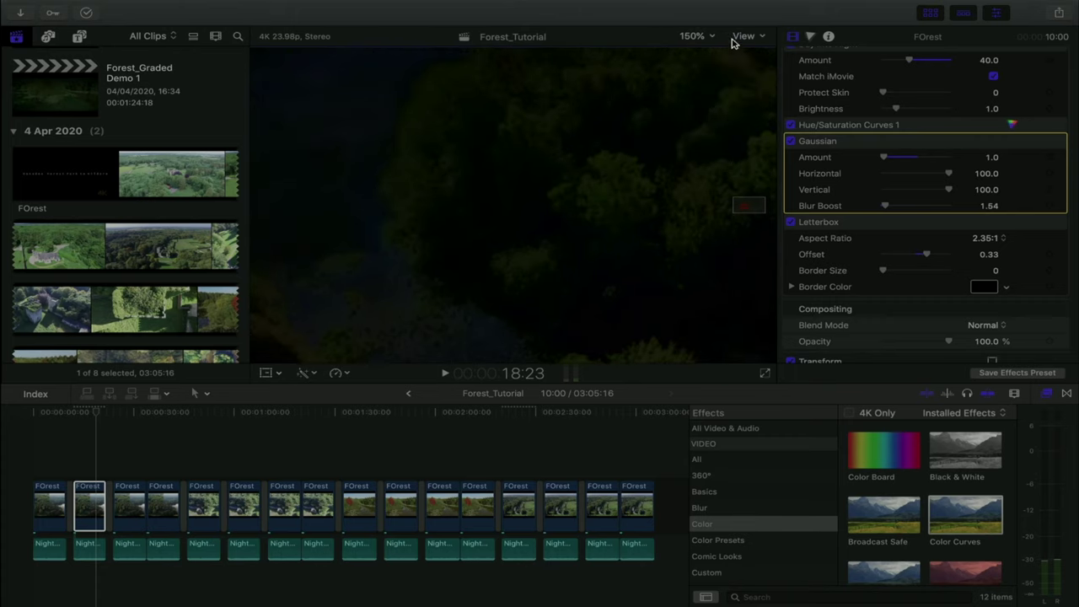
{"action": "left_click", "coordinate": [737, 42]}
{"action": "left_click", "coordinate": [705, 43]}
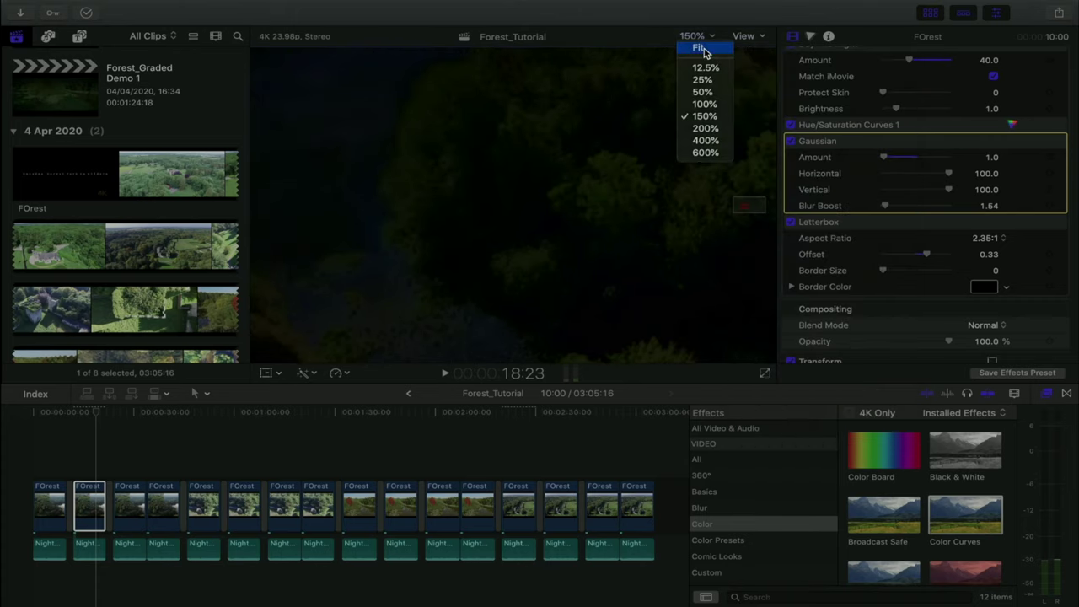
{"action": "left_click", "coordinate": [703, 48]}
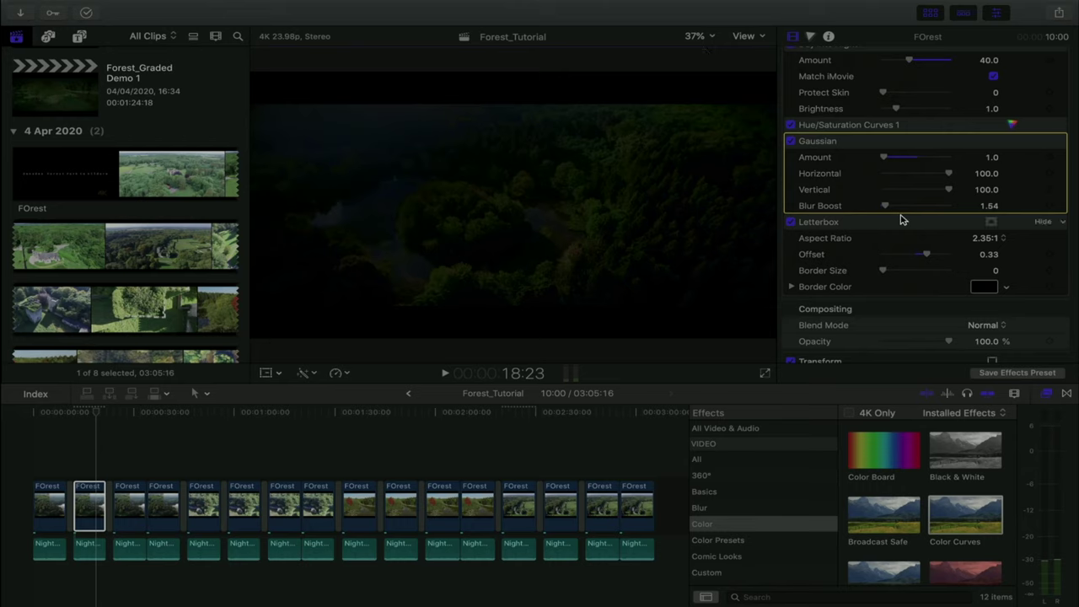
{"action": "left_click_drag", "start_coordinate": [884, 157], "coordinate": [896, 159]}
{"action": "key", "text": "super+z"}
Set the viewer zoom to 200% and play the first clip from 4:00, followed by the second clip up to 13:23, to compare detail.
{"action": "left_click", "coordinate": [47, 426]}
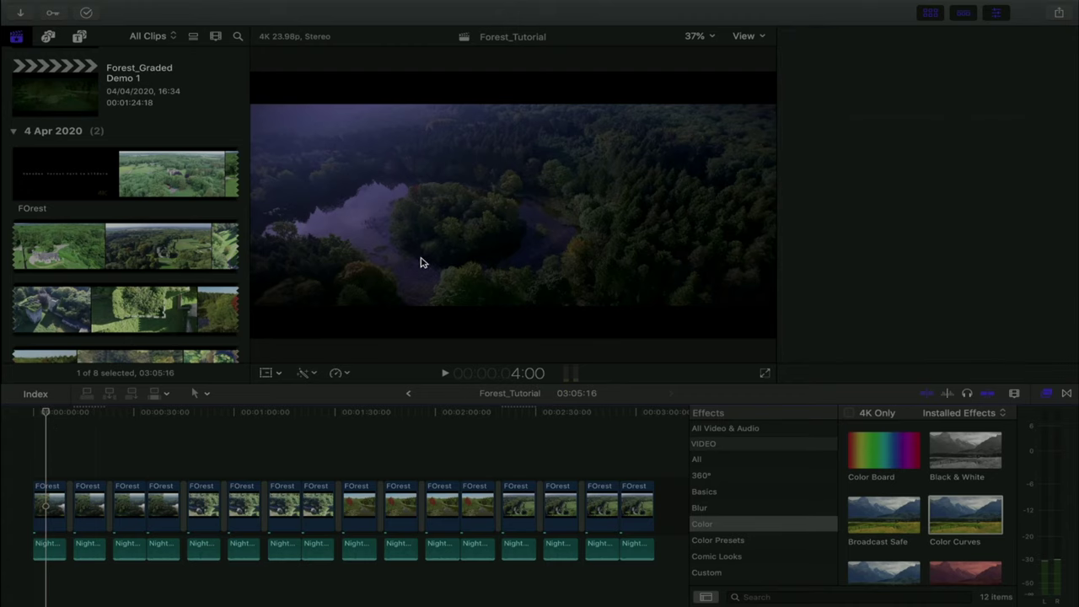
{"action": "mouse_move", "coordinate": [798, 5]}
{"action": "left_click", "coordinate": [694, 36]}
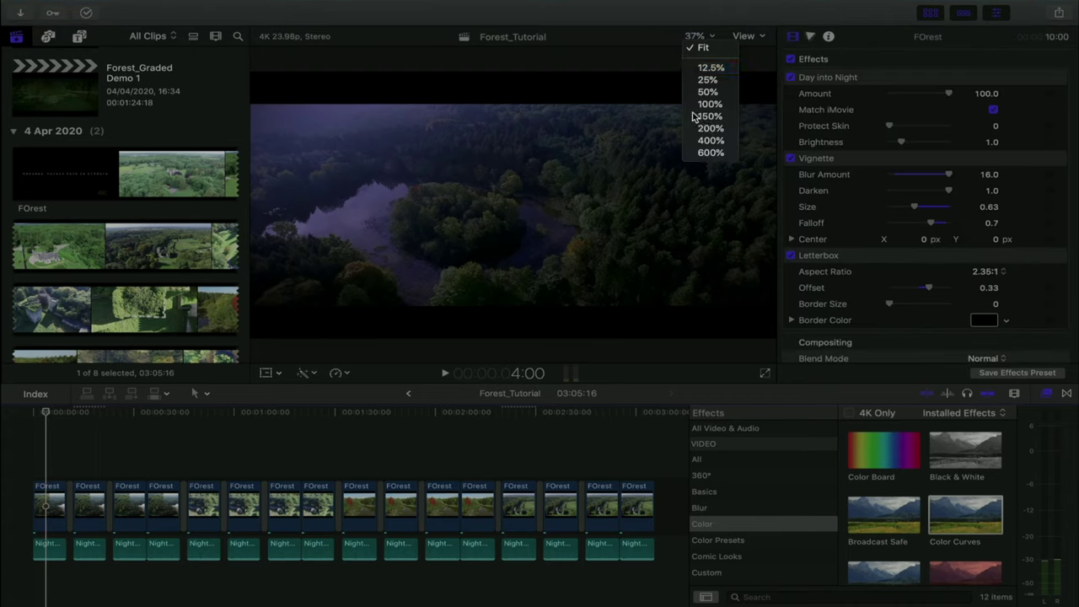
{"action": "left_click", "coordinate": [713, 135]}
{"action": "mouse_move", "coordinate": [748, 200]}
{"action": "left_mouse_down"}
{"action": "mouse_move", "coordinate": [734, 212]}
{"action": "mouse_move", "coordinate": [737, 202]}
{"action": "left_mouse_up"}
{"action": "left_click", "coordinate": [446, 373]}
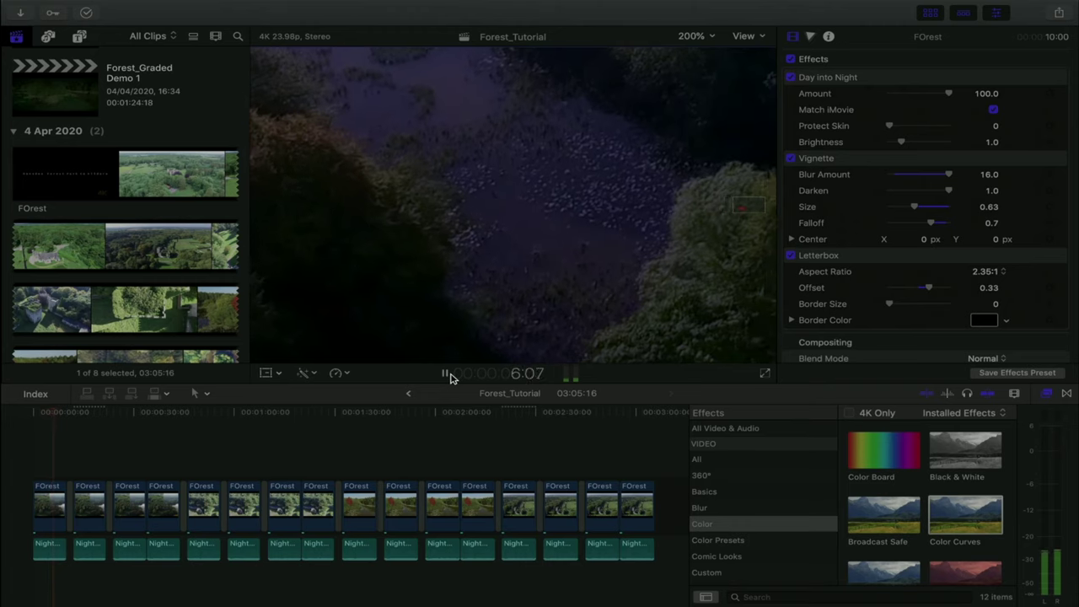
{"action": "left_click", "coordinate": [75, 420]}
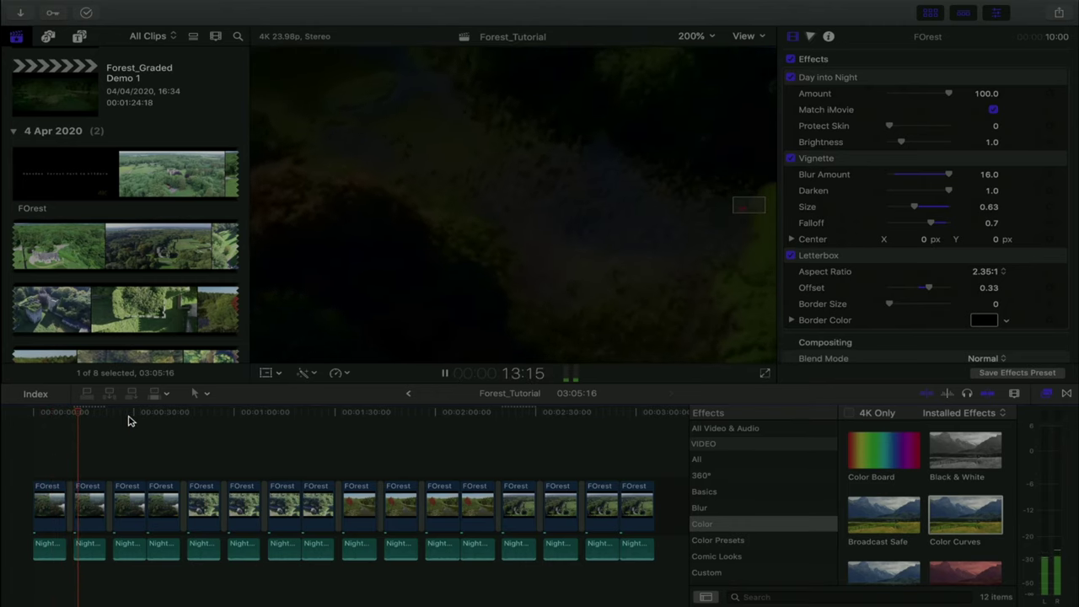
{"action": "key", "text": "space"}
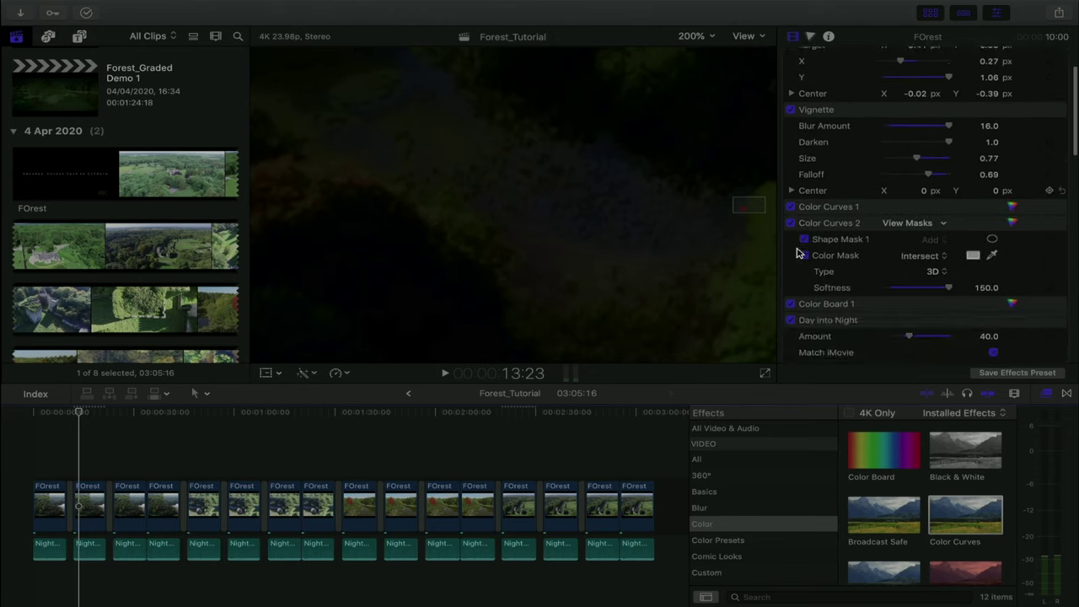
Check the Gaussian effect off and on in the close-up of the second clip, and set the viewer zoom back to Fit.
{"action": "scroll", "coordinate": [800, 248], "scroll_direction": "up", "scroll_amount": 5}
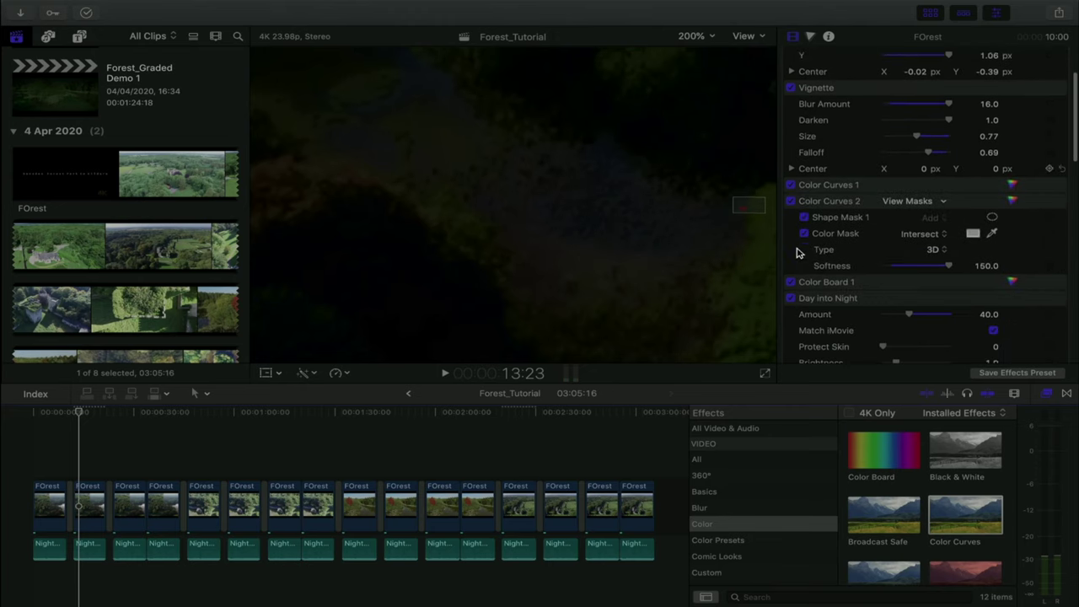
{"action": "mouse_move", "coordinate": [800, 168]}
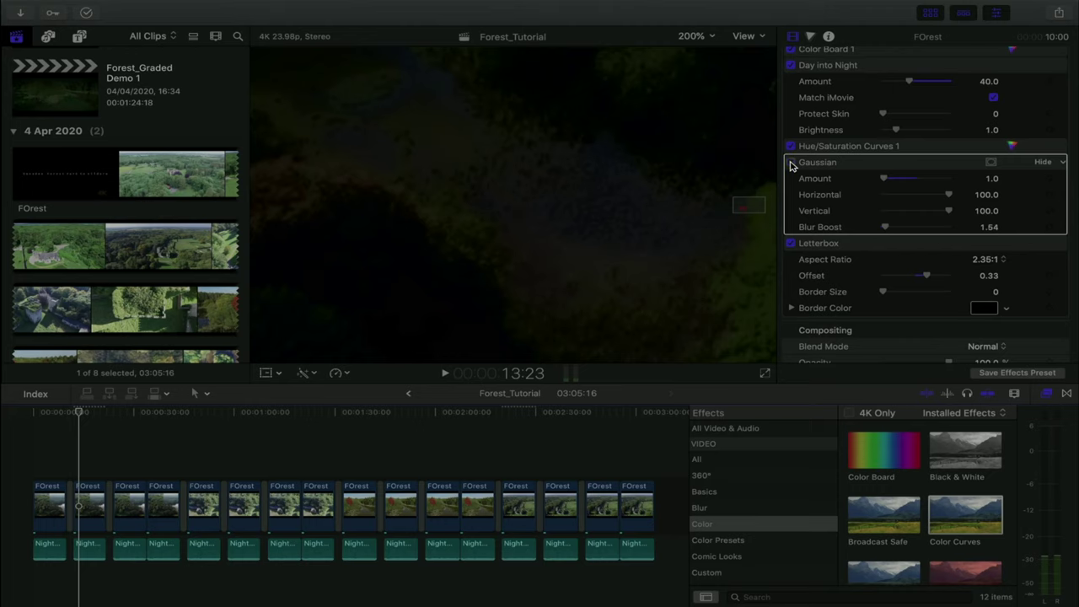
{"action": "left_click", "coordinate": [791, 163]}
{"action": "left_click", "coordinate": [687, 36]}
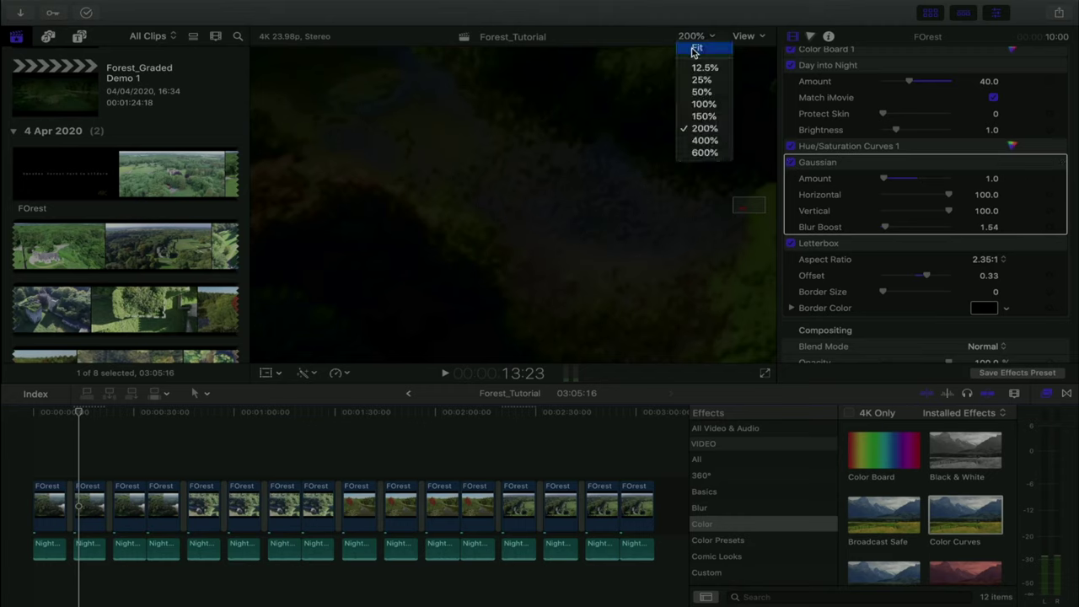
{"action": "left_click", "coordinate": [694, 48]}
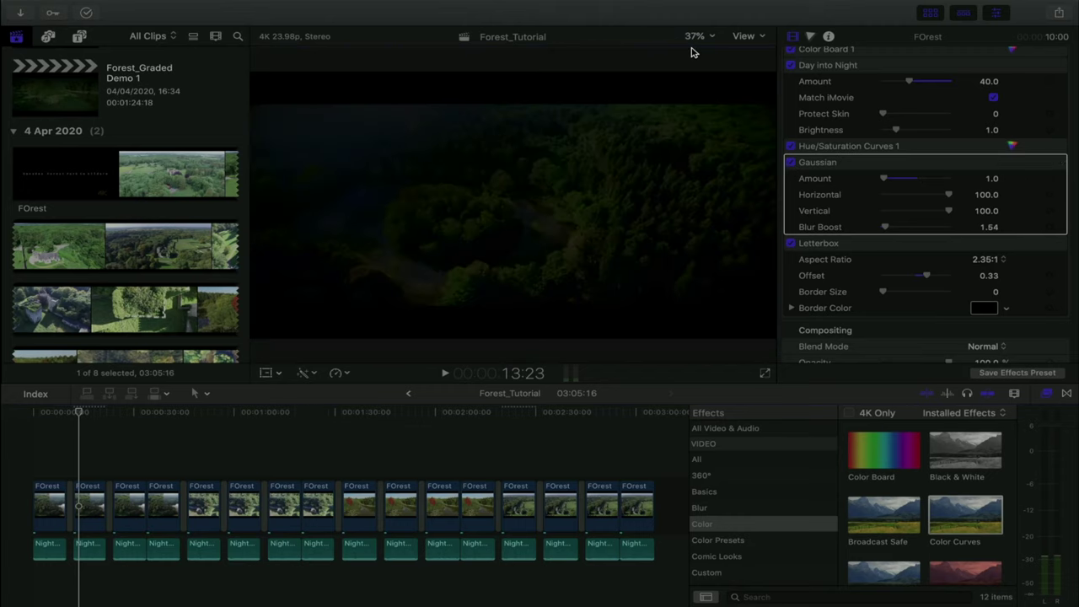
Select the Letterbox effect and review the order and settings of the whole effect stack.
{"action": "left_click", "coordinate": [818, 246]}
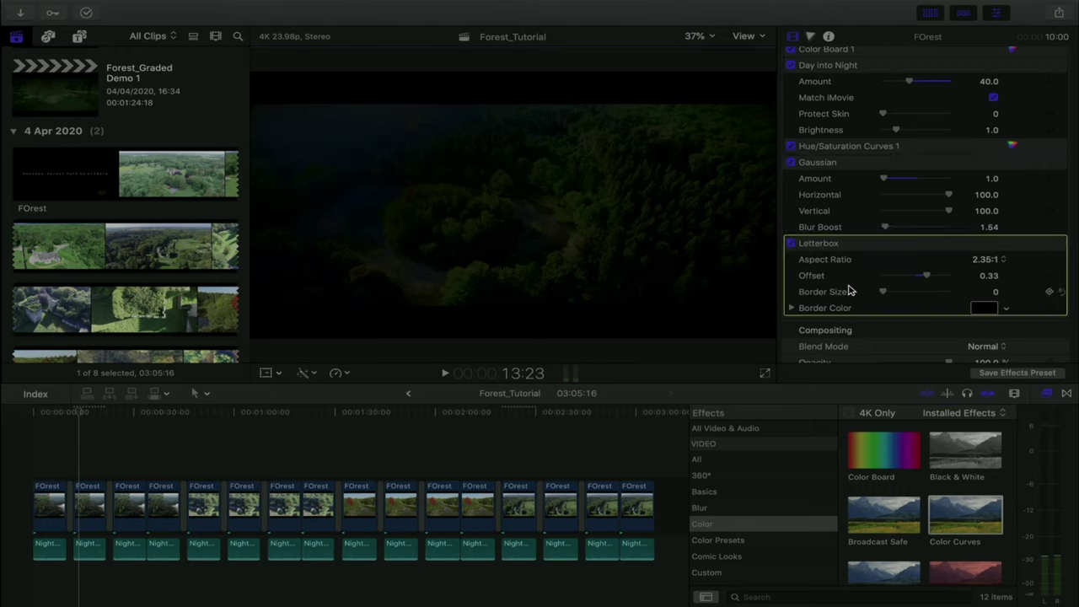
{"action": "scroll", "coordinate": [845, 268], "scroll_direction": "up", "scroll_amount": 2}
{"action": "scroll", "coordinate": [843, 269], "scroll_direction": "up", "scroll_amount": 5}
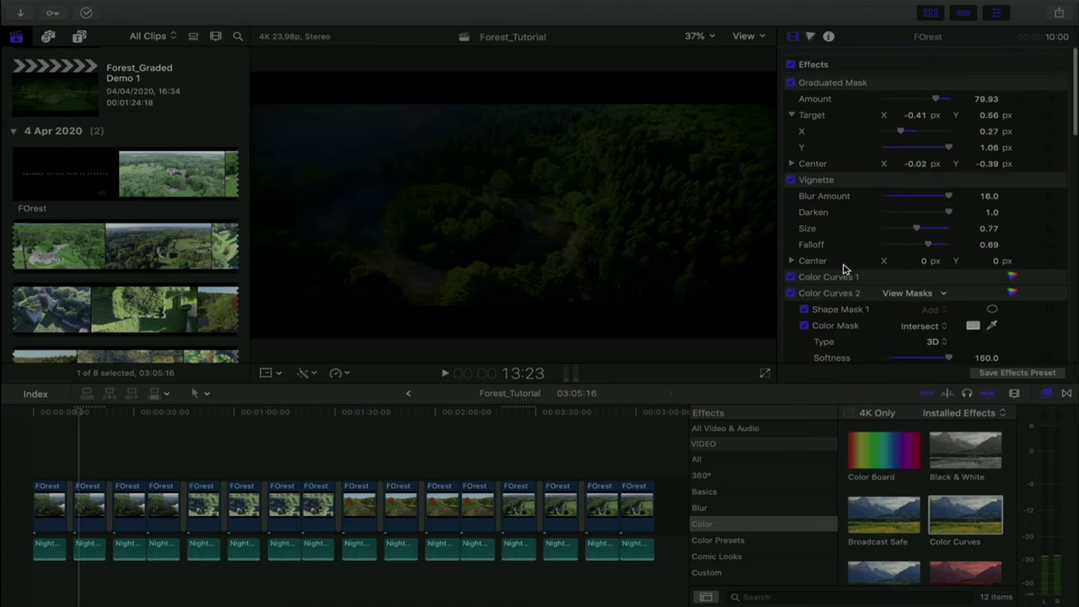
{"action": "scroll", "coordinate": [794, 212], "scroll_direction": "down", "scroll_amount": 10}
{"action": "scroll", "coordinate": [811, 106], "scroll_direction": "up", "scroll_amount": 6}
{"action": "scroll", "coordinate": [811, 106], "scroll_direction": "up", "scroll_amount": 8}
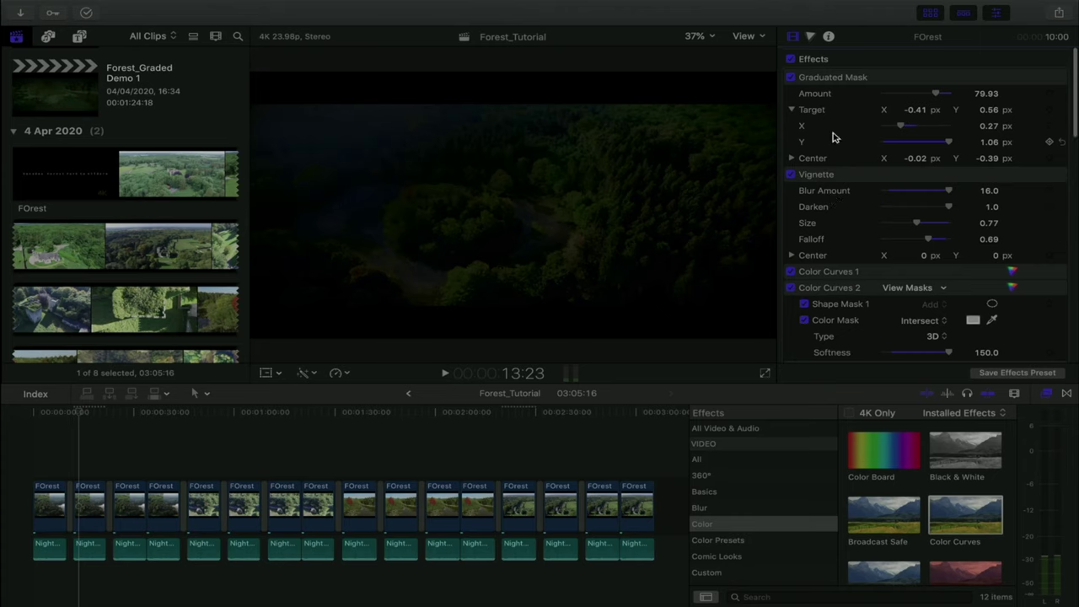
{"action": "scroll", "coordinate": [835, 147], "scroll_direction": "down", "scroll_amount": 8}
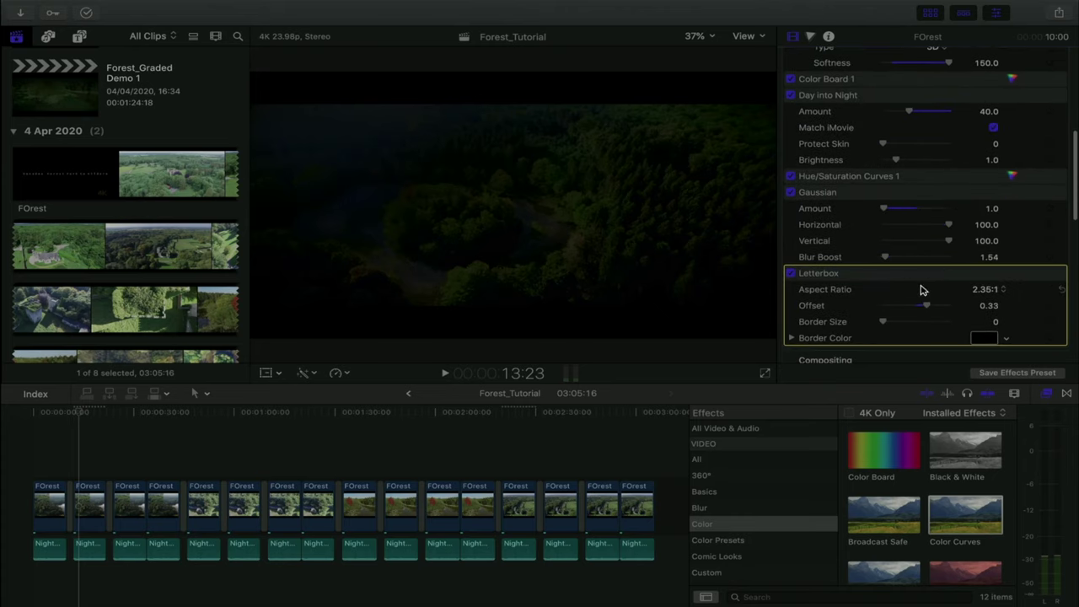
{"action": "scroll", "coordinate": [872, 291], "scroll_direction": "up", "scroll_amount": 8}
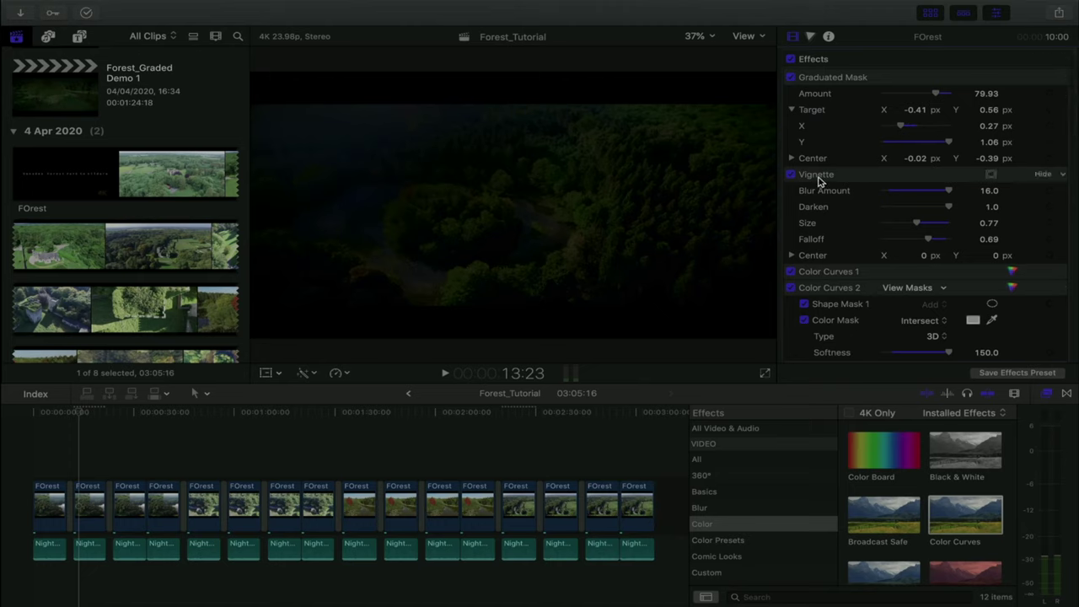
Try moving the Vignette effect below Color Board 1 in the effect order and undo the move.
{"action": "left_click_drag", "start_coordinate": [817, 180], "coordinate": [826, 339]}
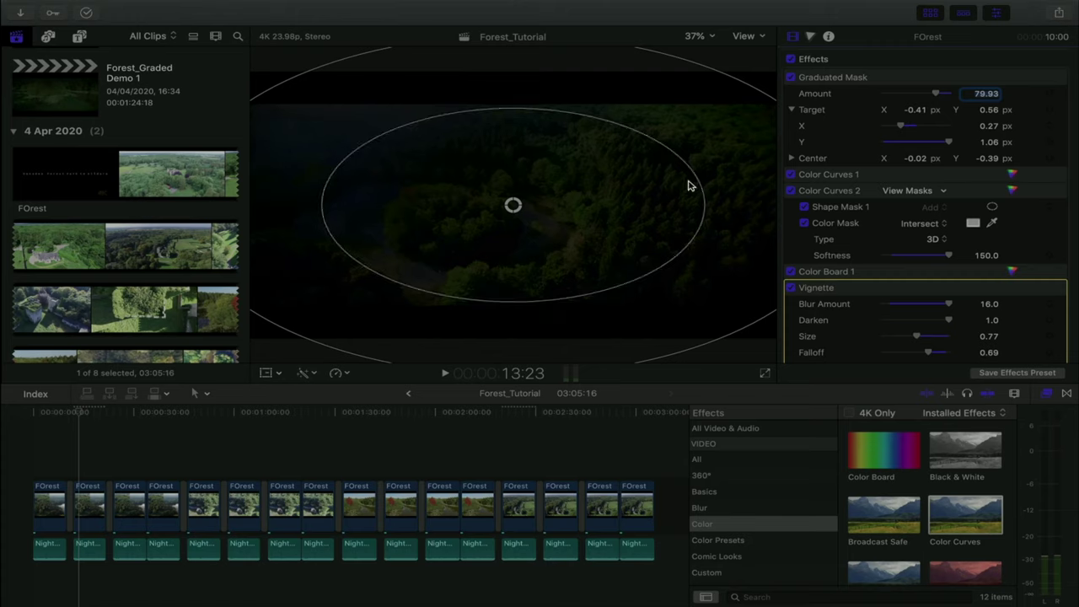
{"action": "key", "text": "super+z"}
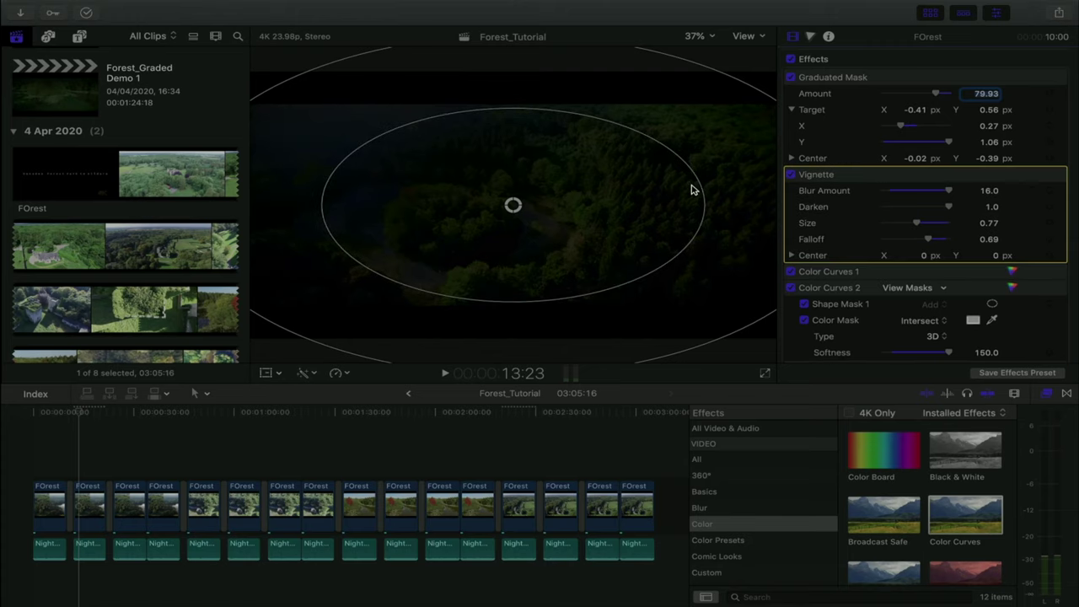
{"action": "left_click", "coordinate": [821, 62]}
Review the remaining effects, play the timeline full screen from the start of the third clip, and exit full screen.
{"action": "scroll", "coordinate": [850, 176], "scroll_direction": "down", "scroll_amount": 10}
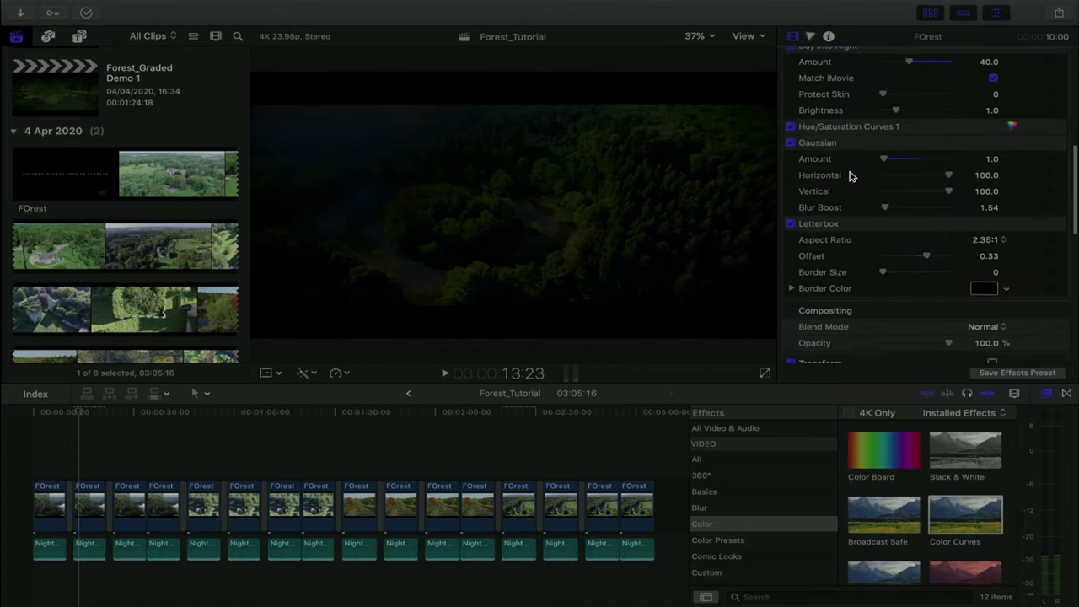
{"action": "scroll", "coordinate": [850, 176], "scroll_direction": "up", "scroll_amount": 7}
{"action": "scroll", "coordinate": [850, 176], "scroll_direction": "down", "scroll_amount": 5}
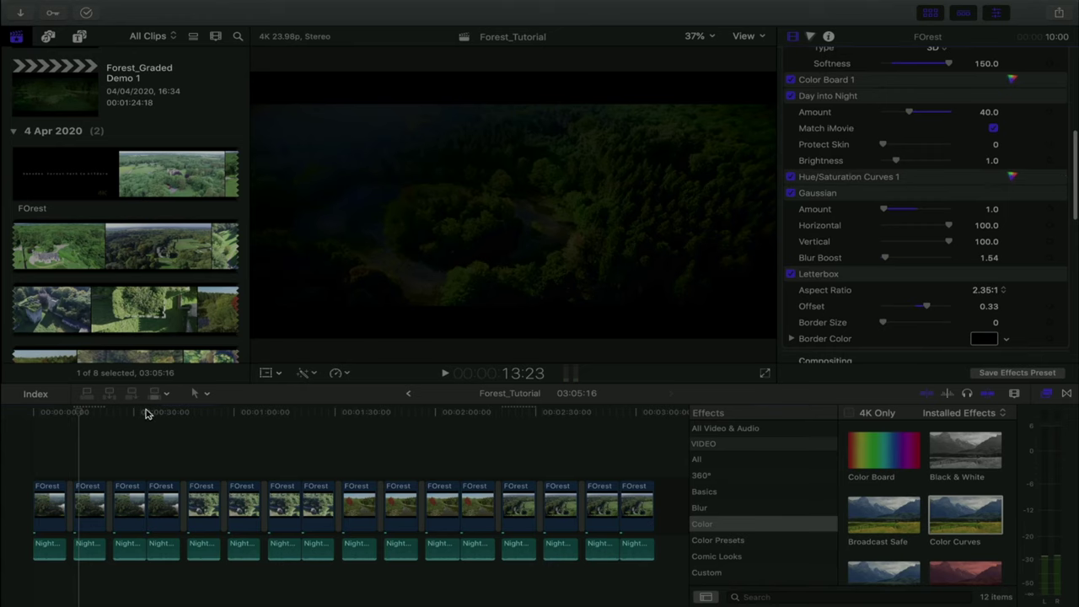
{"action": "left_click", "coordinate": [112, 412]}
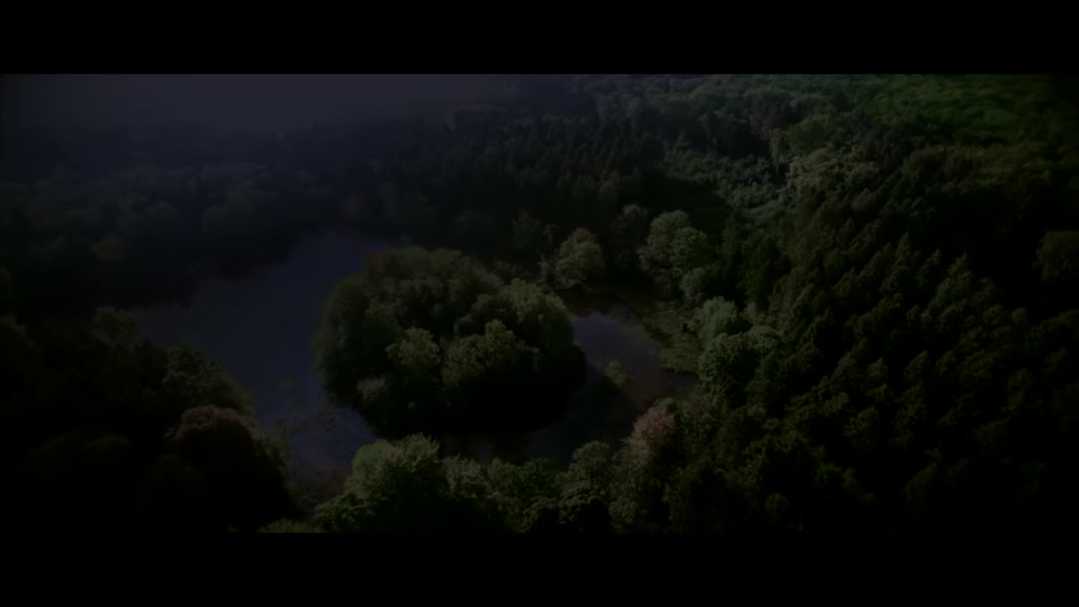
{"action": "key", "text": "space"}
{"action": "left_click", "coordinate": [679, 541]}
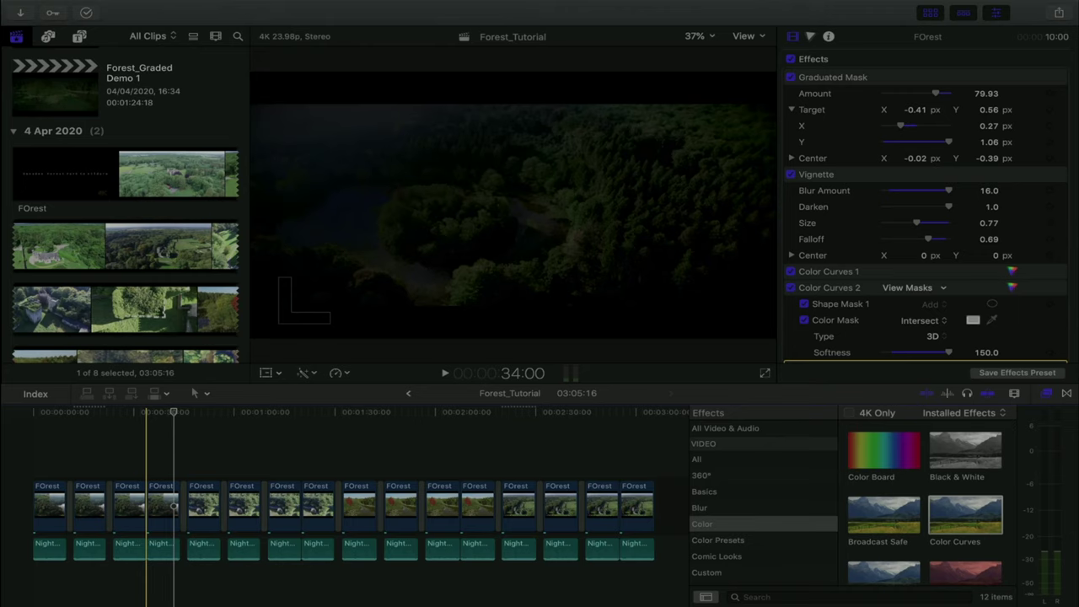
Compare the ungraded third clip with the graded fourth clip from 34:00, view the graded shot full screen, and return to the editing view.
{"action": "left_click", "coordinate": [126, 413]}
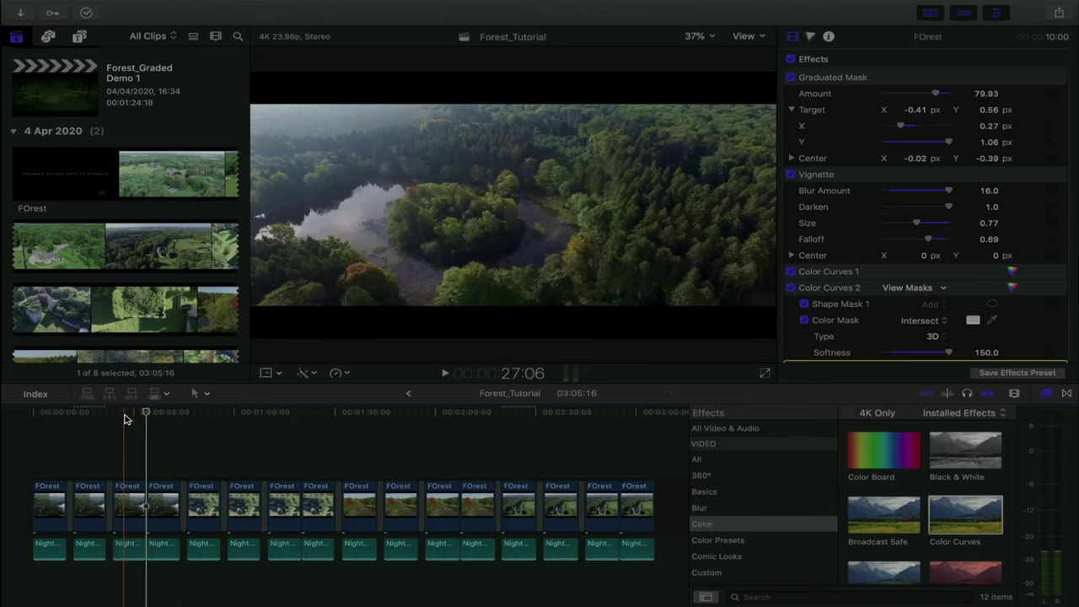
{"action": "left_click", "coordinate": [145, 413]}
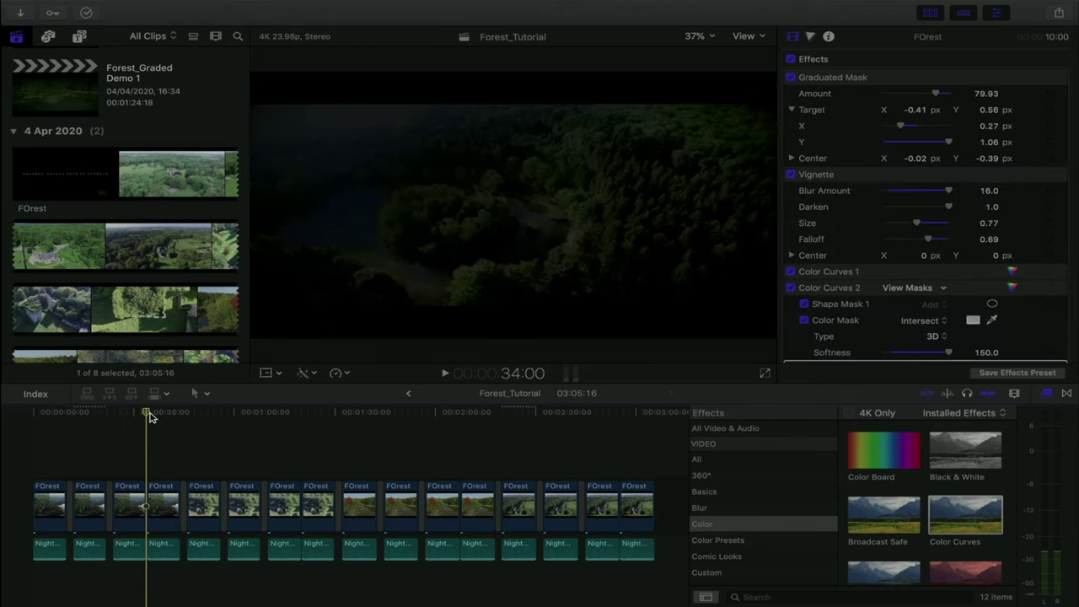
{"action": "key", "text": "space"}
{"action": "left_click", "coordinate": [766, 373]}
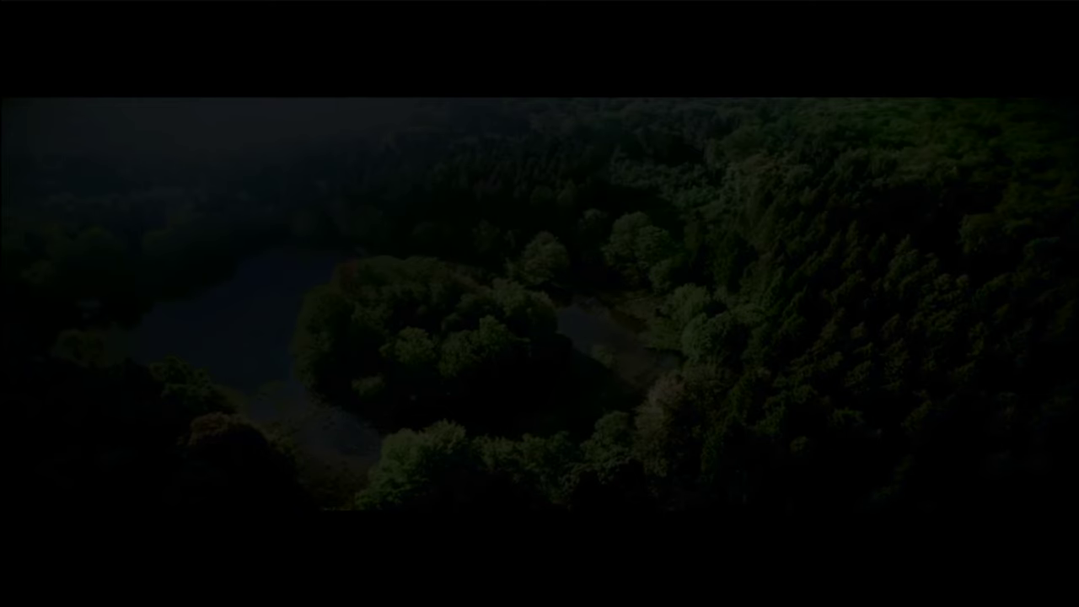
{"action": "mouse_move", "coordinate": [754, 585]}
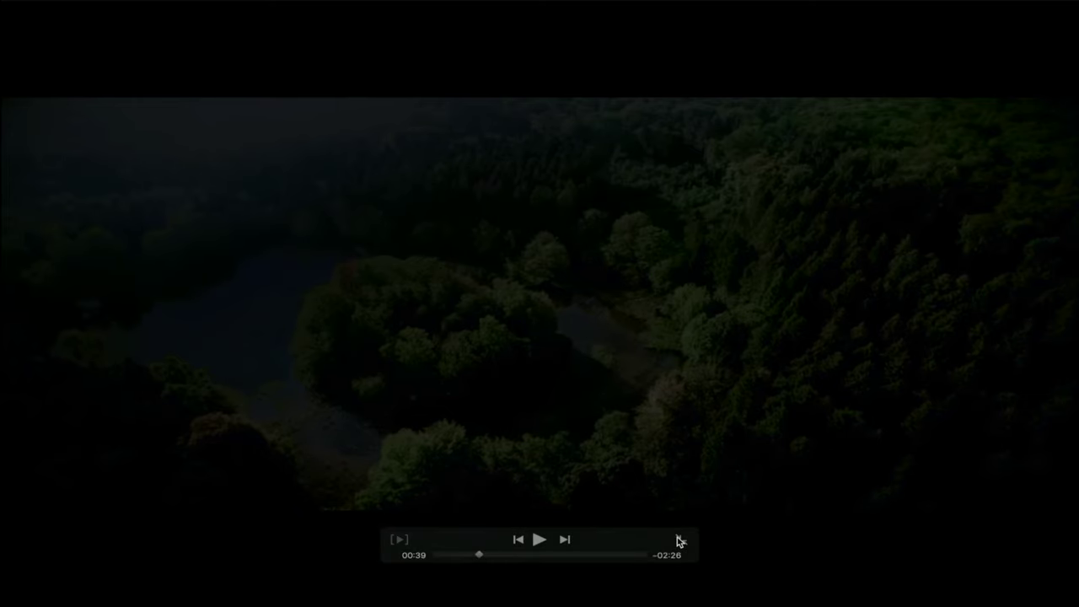
{"action": "key", "text": "Escape"}
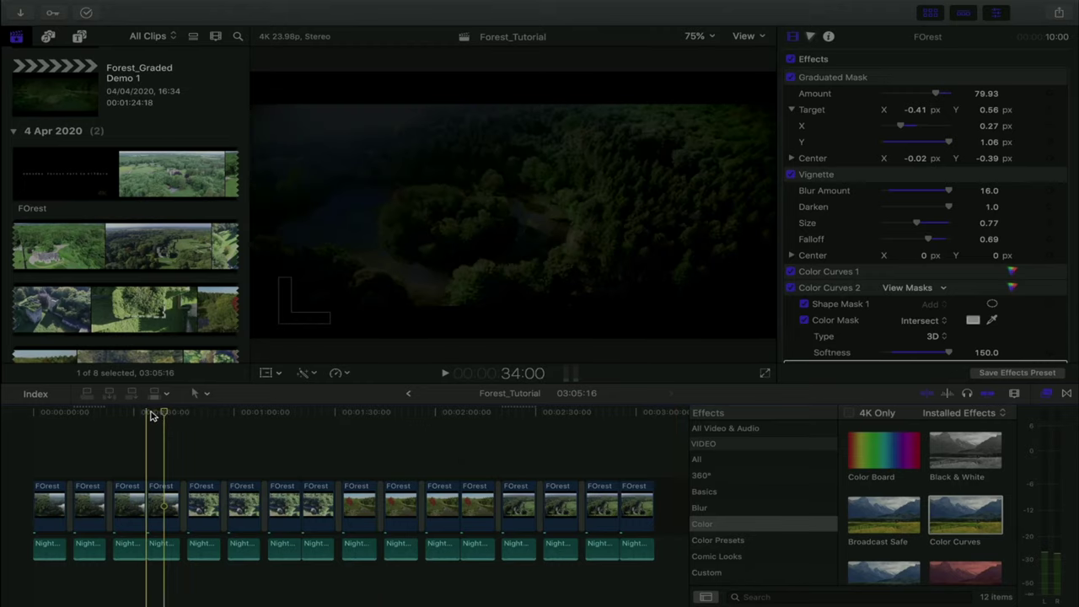
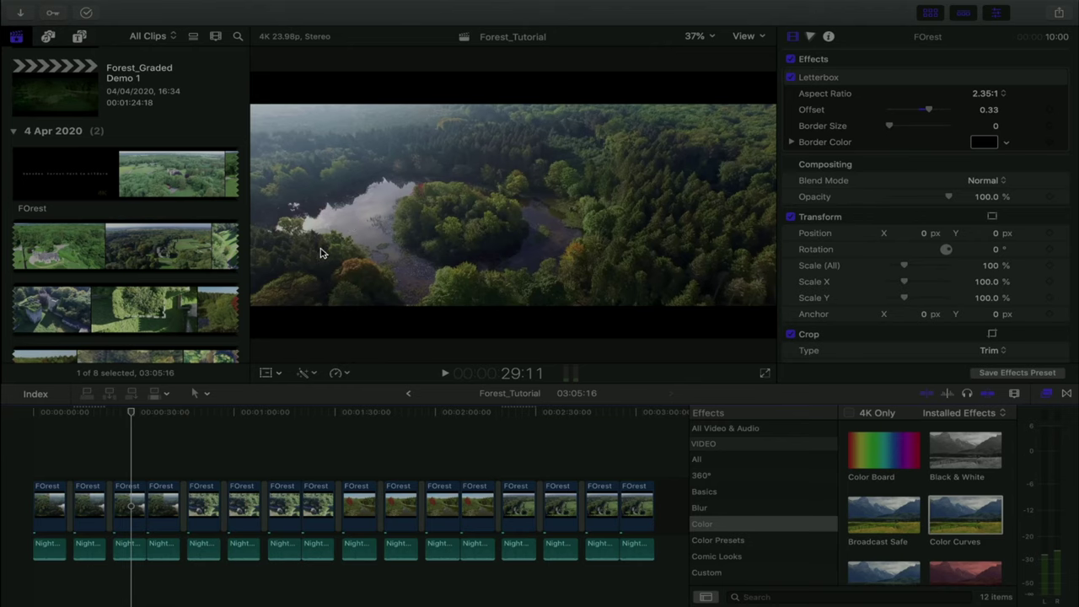
Compare the Day into Night version of the castle shot in the fifth clip with the ungraded seventh clip by playing both.
{"action": "left_click", "coordinate": [186, 413]}
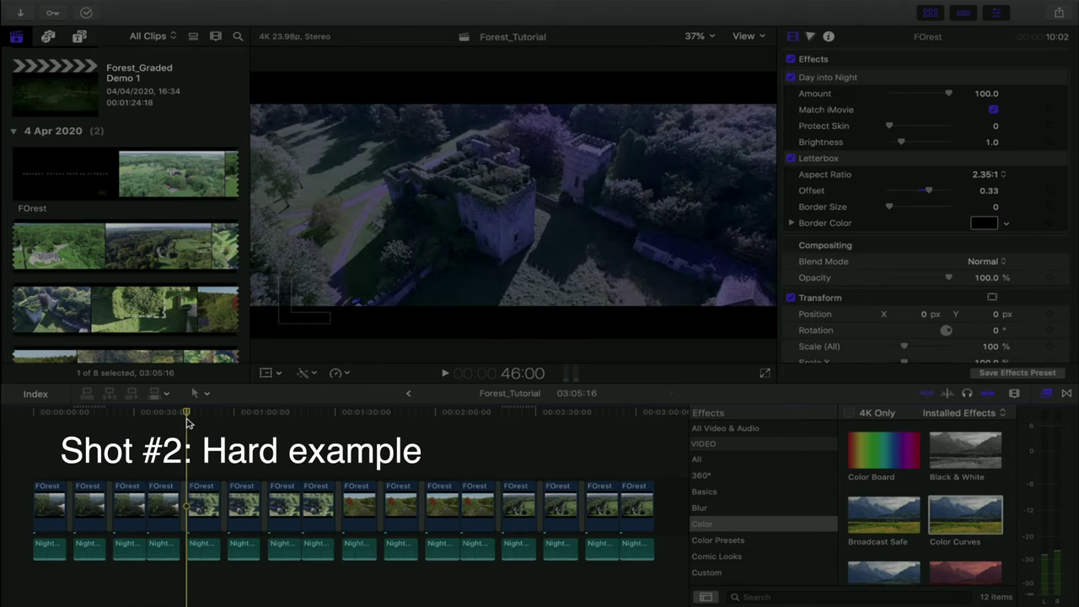
{"action": "left_click", "coordinate": [269, 412]}
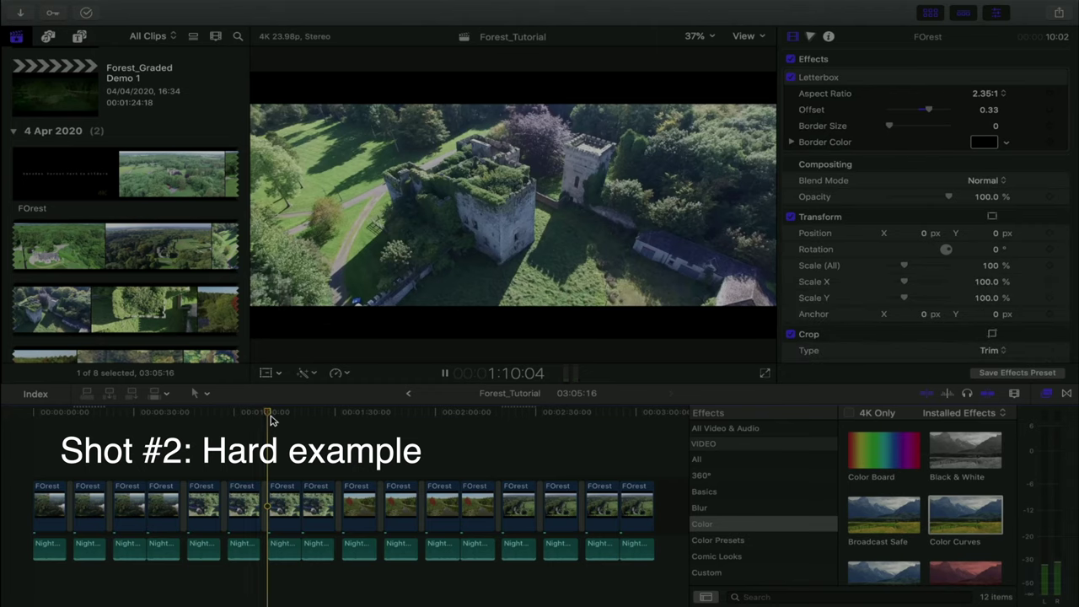
{"action": "key", "text": "space"}
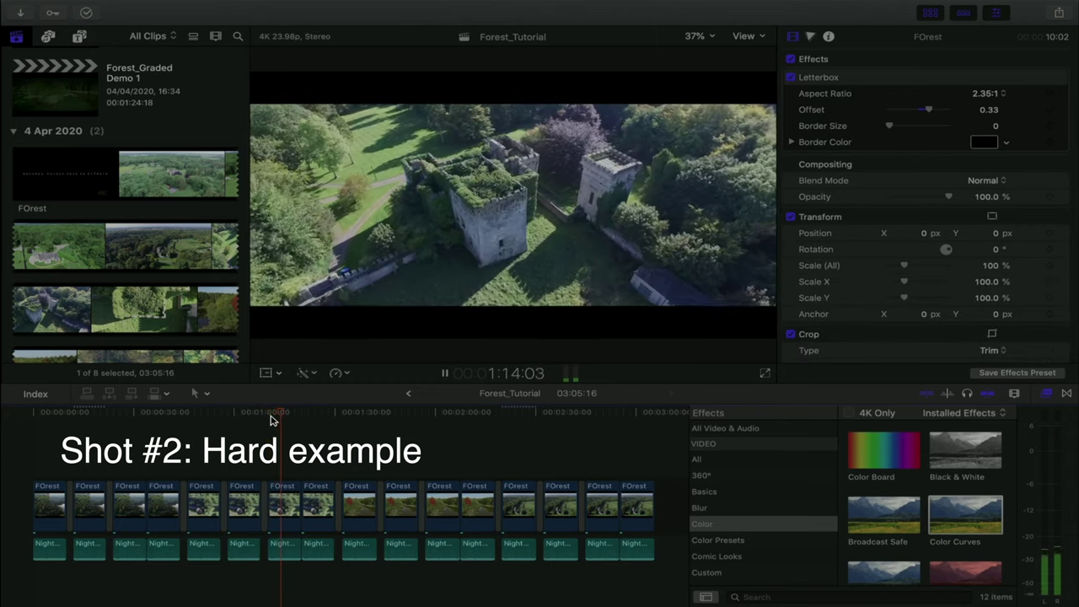
{"action": "key", "text": "space"}
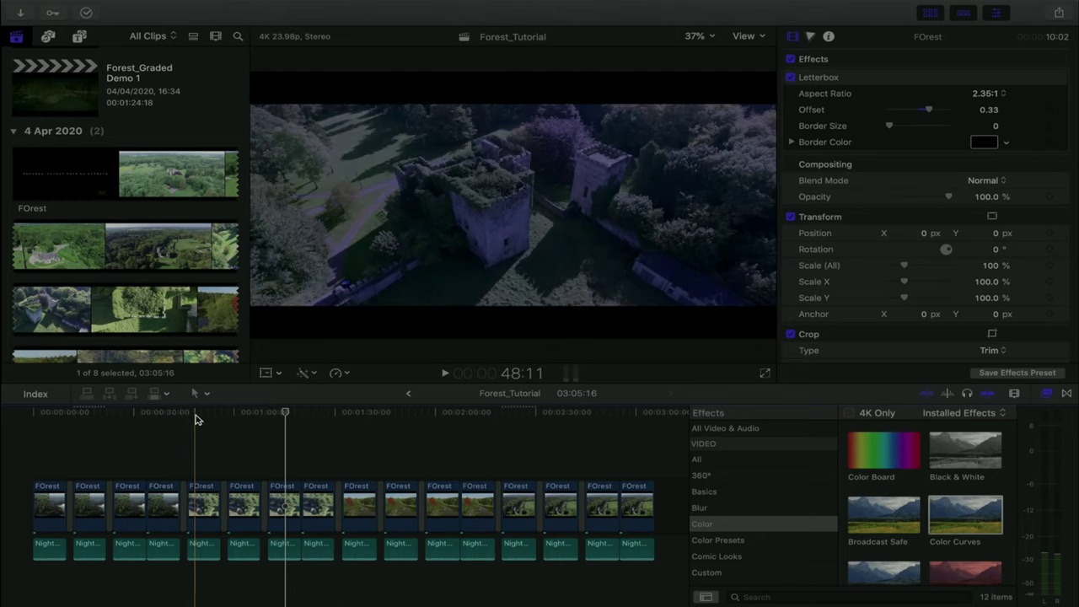
{"action": "left_click", "coordinate": [195, 415]}
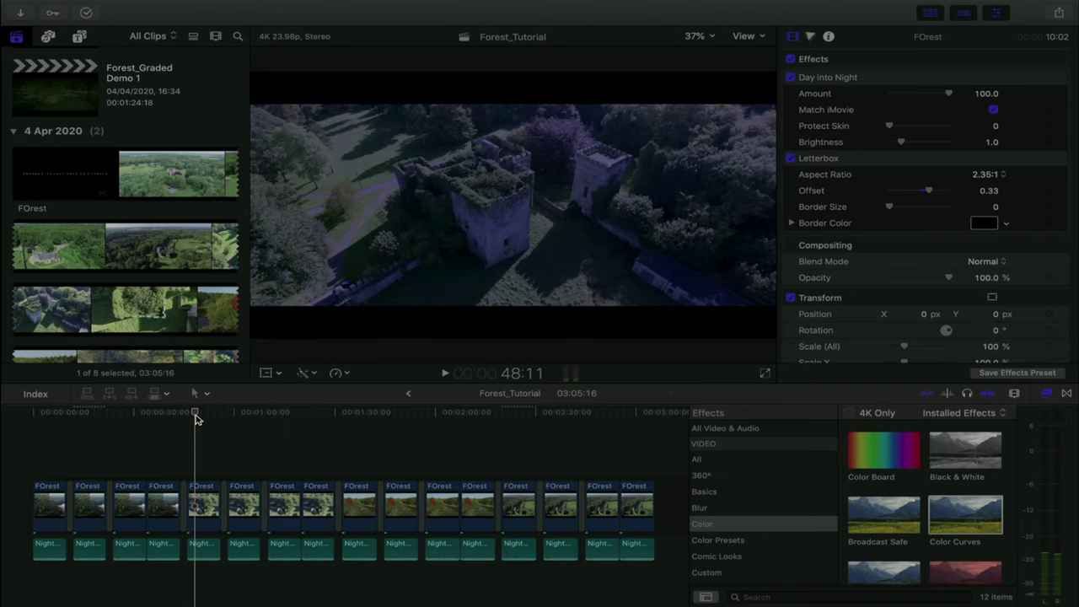
{"action": "key", "text": "space"}
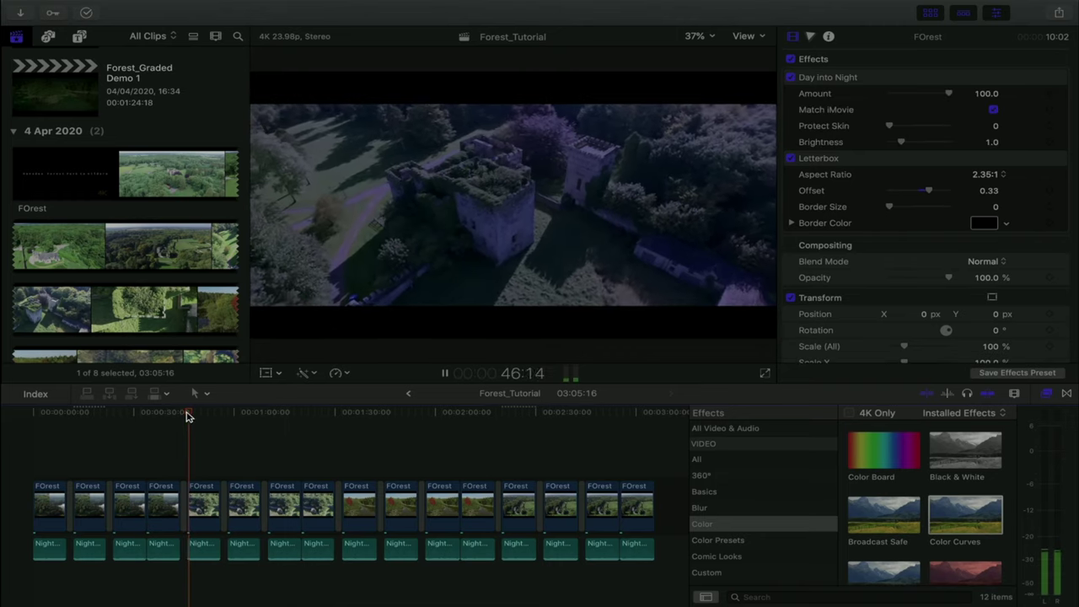
{"action": "key", "text": "space"}
Play the graded castle shot in the sixth clip from its start, pausing to examine the dark grade.
{"action": "left_click", "coordinate": [226, 424]}
{"action": "key", "text": "space"}
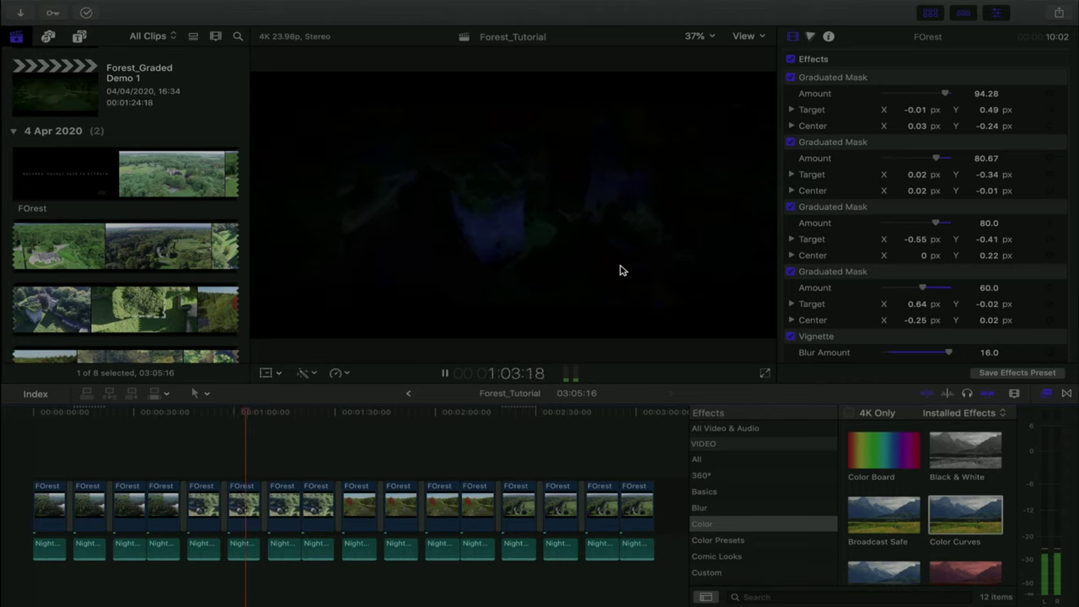
{"action": "key", "text": "space"}
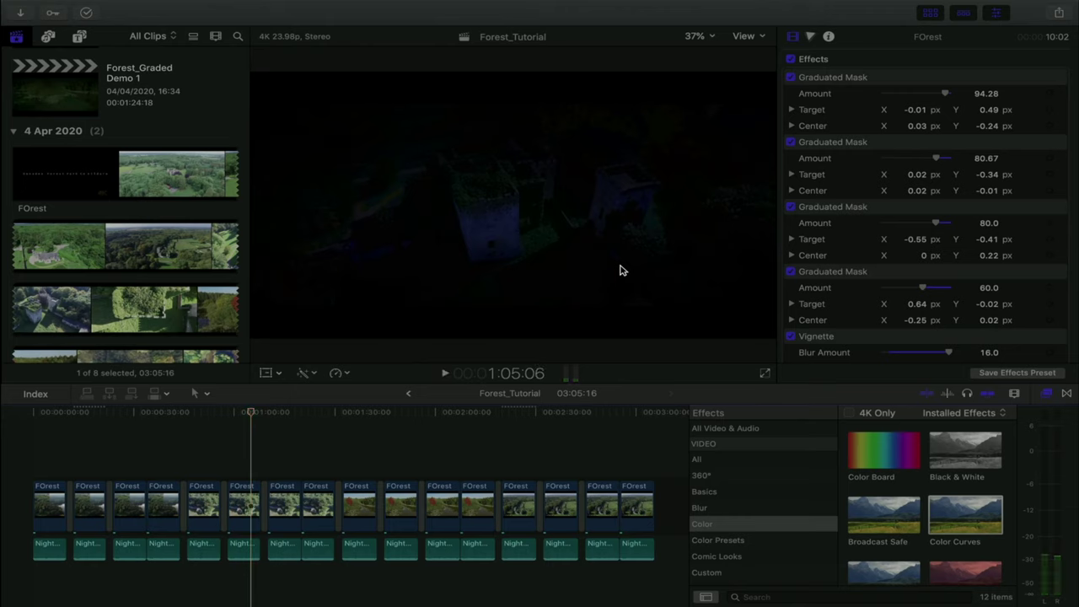
{"action": "key", "text": "space"}
{"action": "key", "text": "space"}
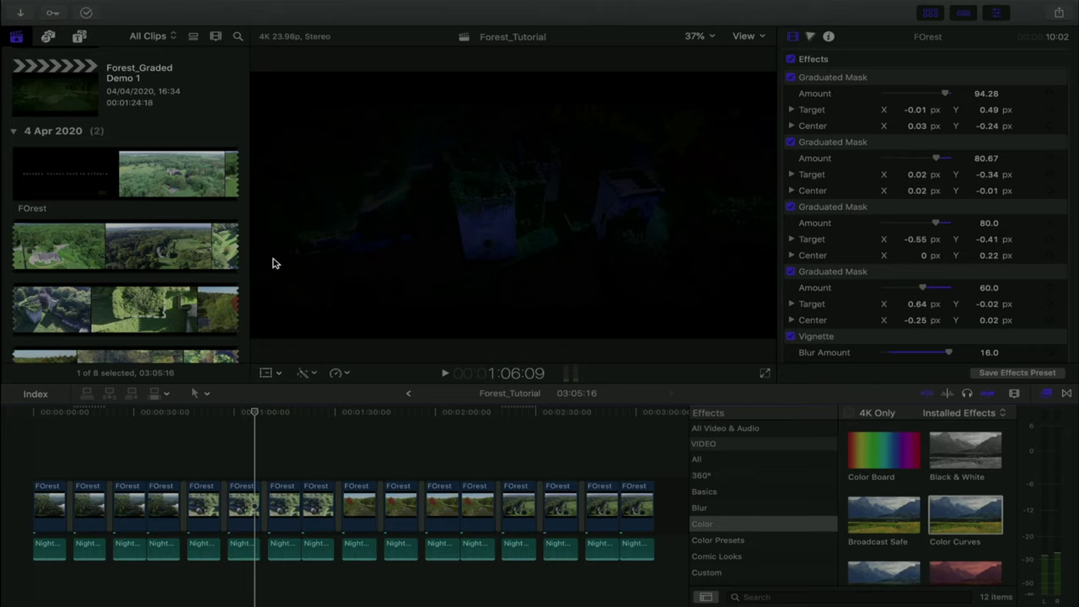
{"action": "left_click", "coordinate": [229, 413]}
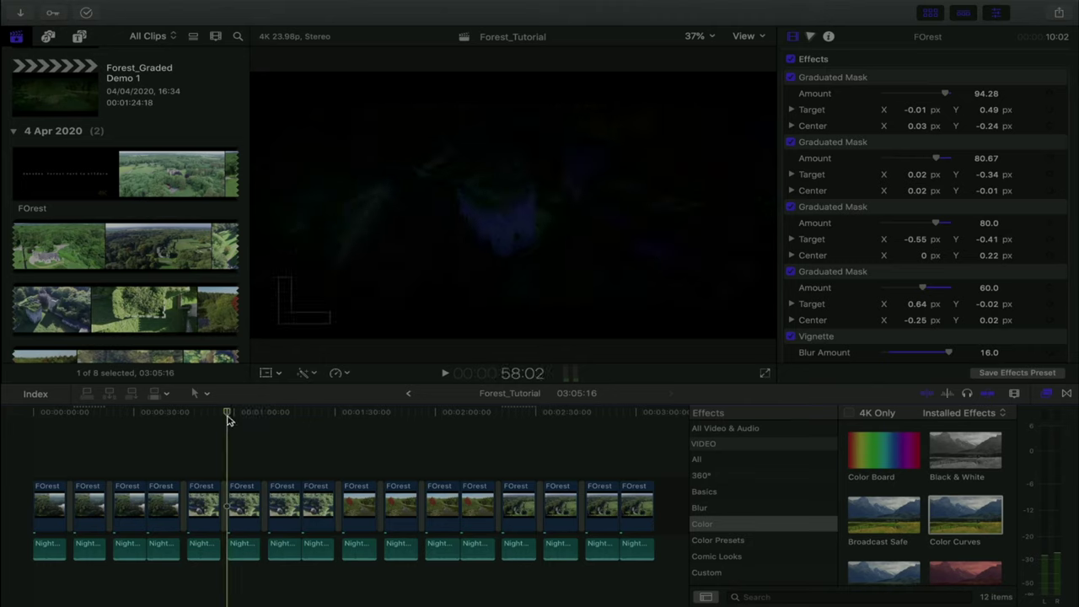
{"action": "key", "text": "space"}
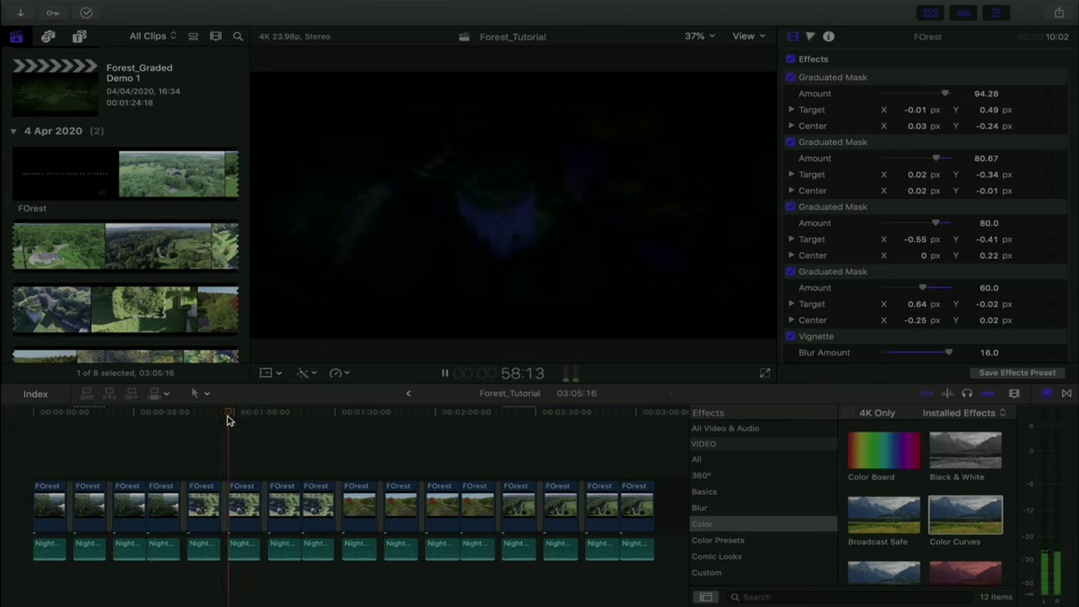
{"action": "key", "text": "space"}
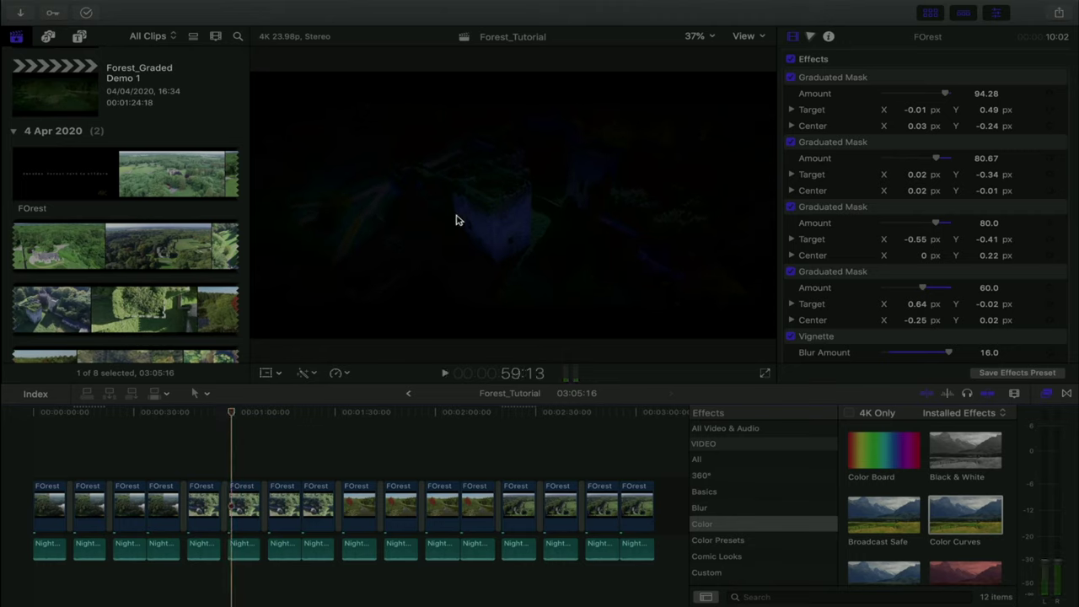
{"action": "key", "text": "space"}
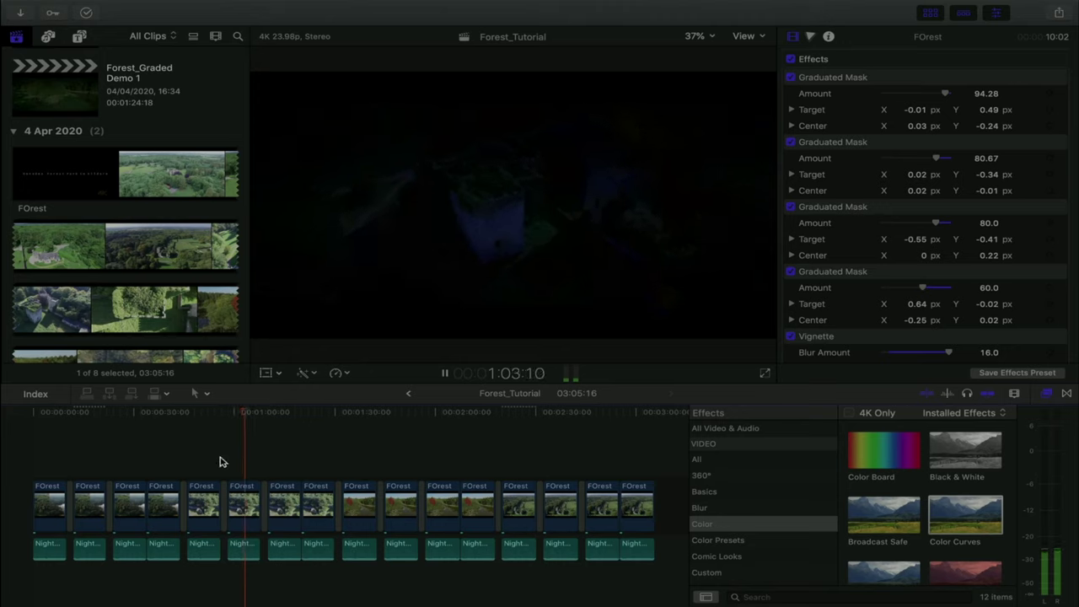
{"action": "key", "text": "space"}
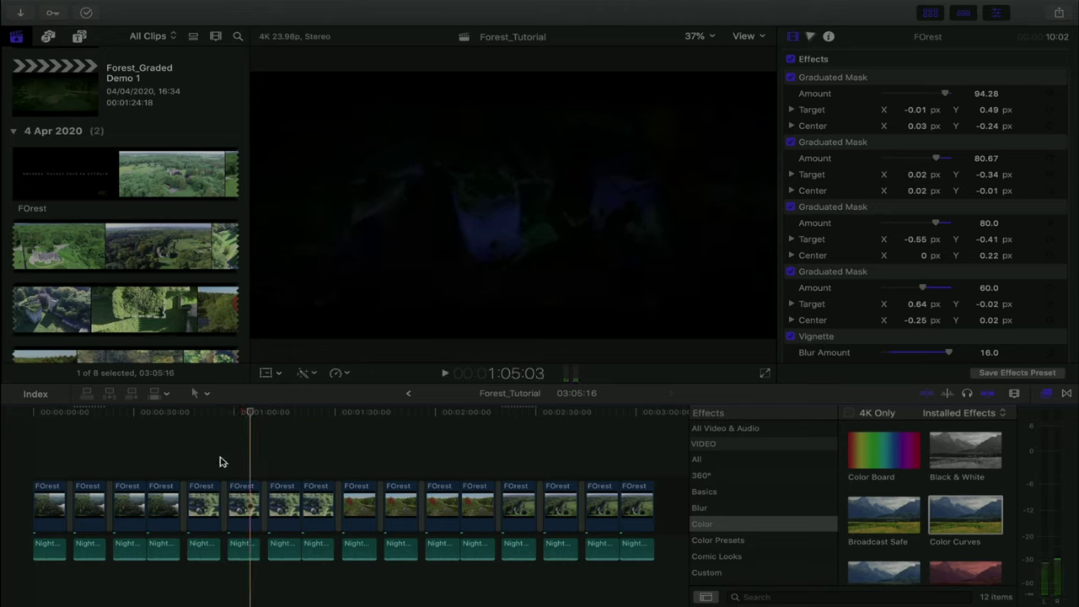
Disable Day into Night, Gaussian, Hue/Saturation Curves 1, Color Curves 2, Color Curves 1 and Vignette on the sixth clip.
{"action": "left_click", "coordinate": [245, 491]}
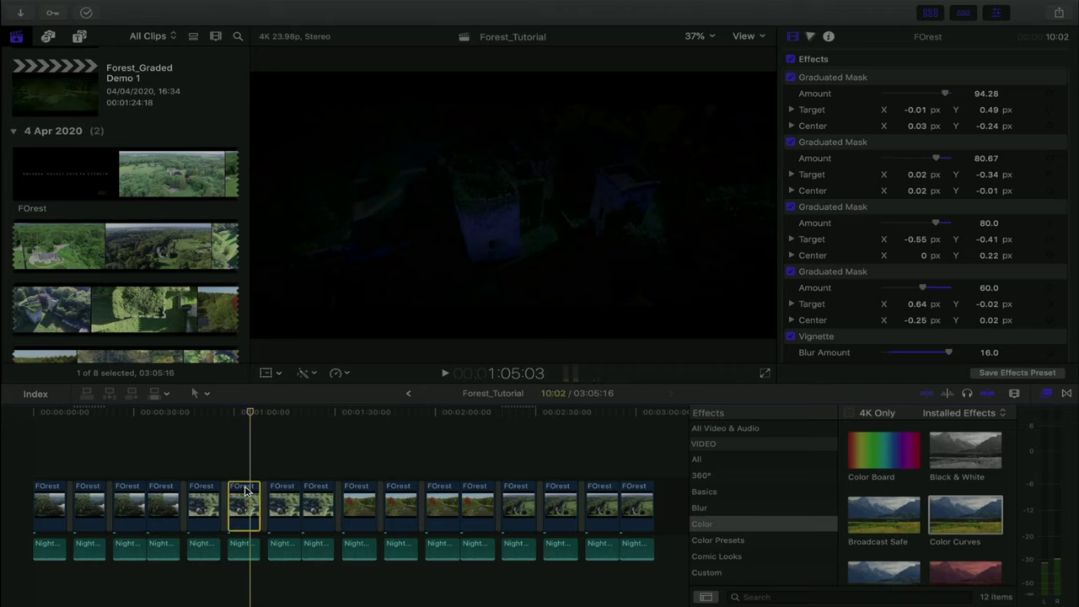
{"action": "scroll", "coordinate": [867, 242], "scroll_direction": "down", "scroll_amount": 5}
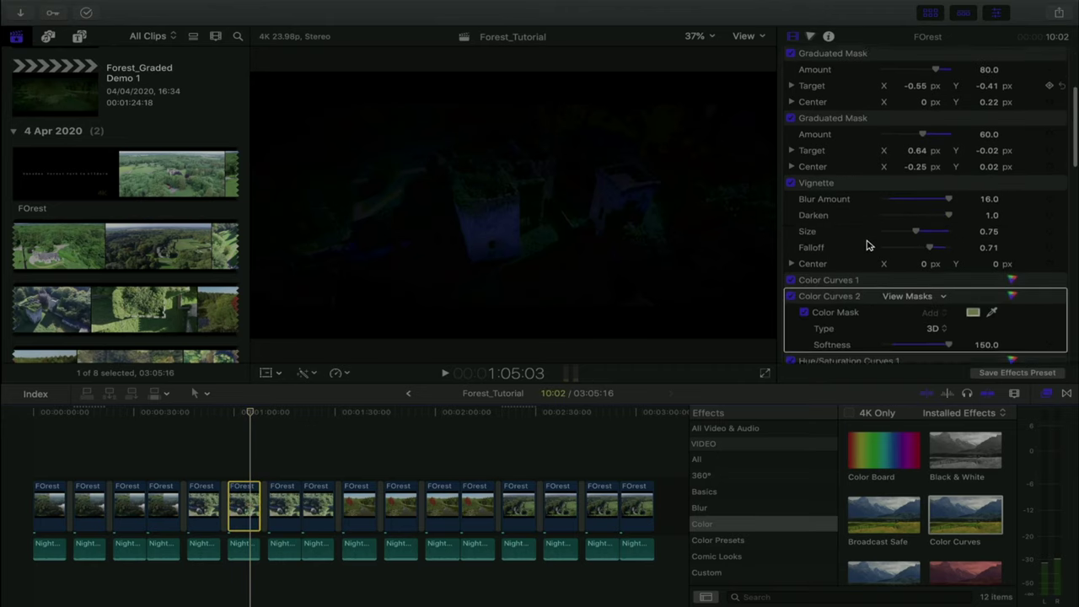
{"action": "scroll", "coordinate": [868, 245], "scroll_direction": "up", "scroll_amount": 5}
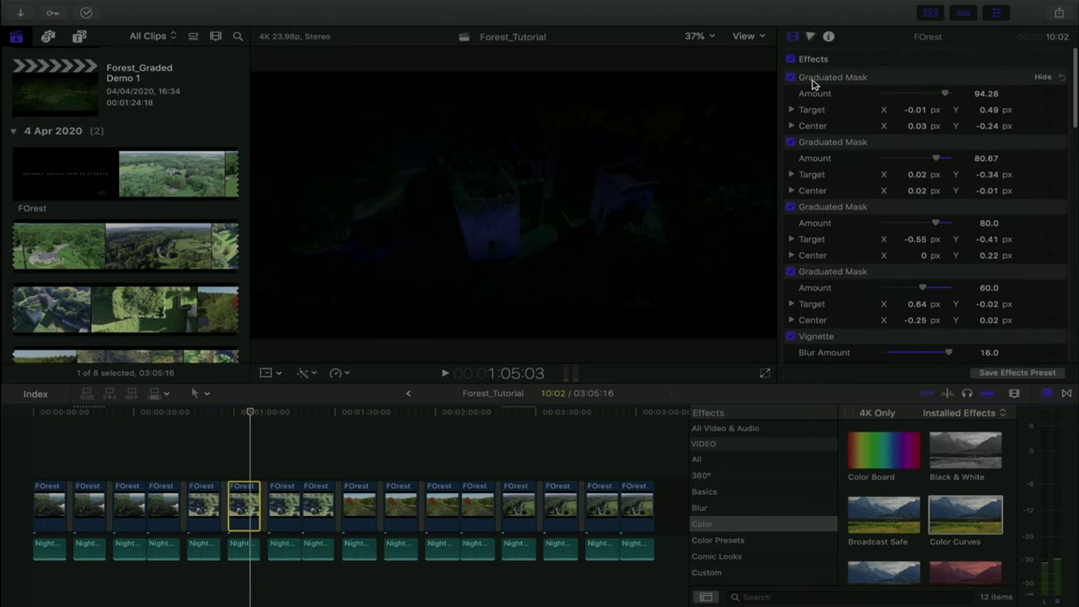
{"action": "scroll", "coordinate": [812, 85], "scroll_direction": "down", "scroll_amount": 10}
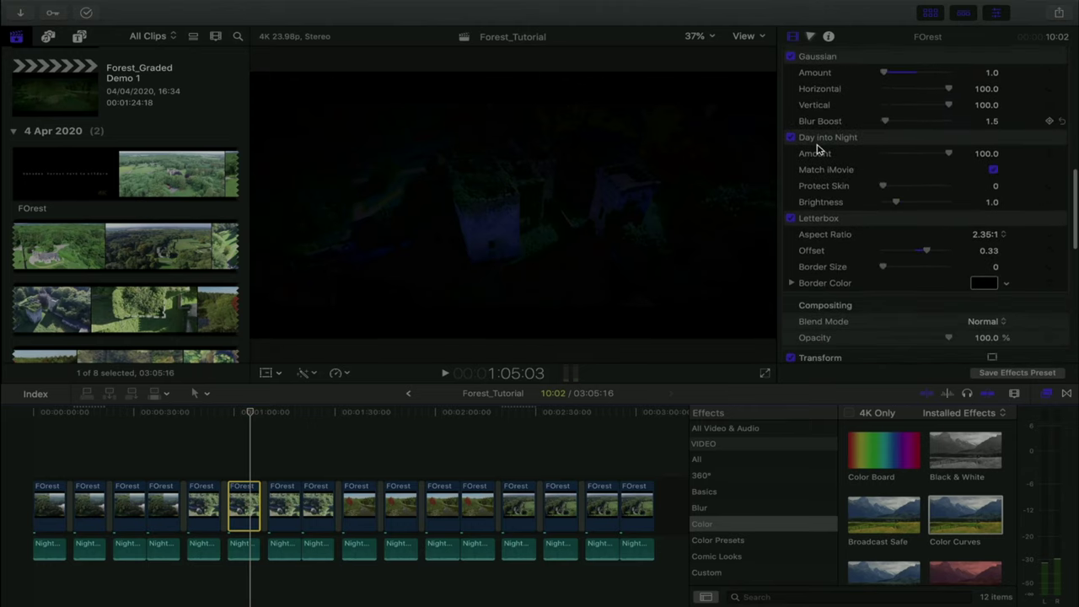
{"action": "left_click", "coordinate": [790, 137]}
{"action": "scroll", "coordinate": [790, 139], "scroll_direction": "up", "scroll_amount": 3}
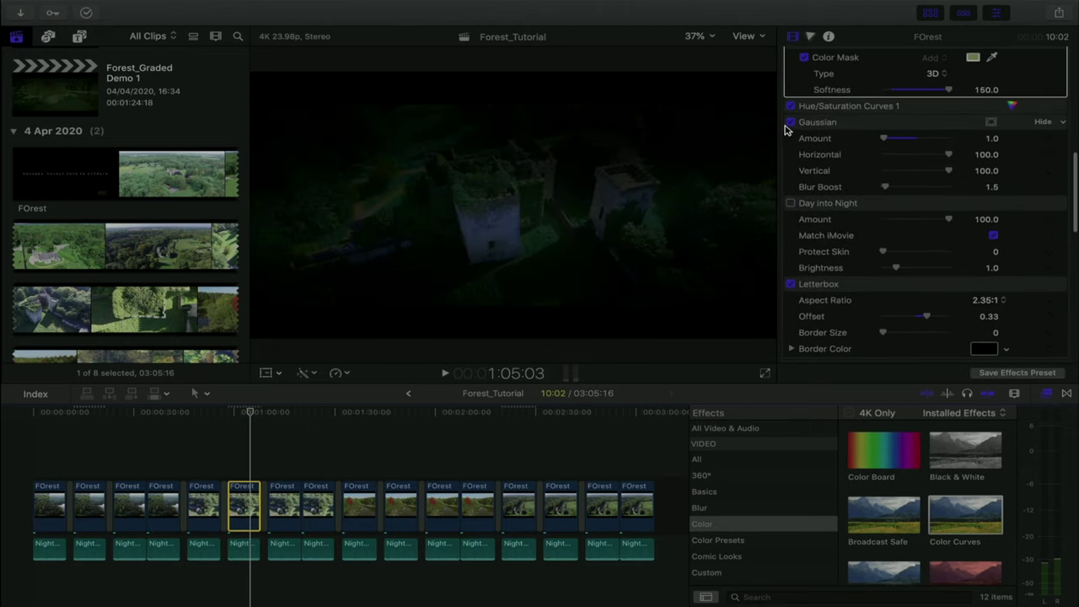
{"action": "left_click", "coordinate": [790, 123]}
{"action": "scroll", "coordinate": [793, 108], "scroll_direction": "up", "scroll_amount": 3}
{"action": "left_click", "coordinate": [793, 107]}
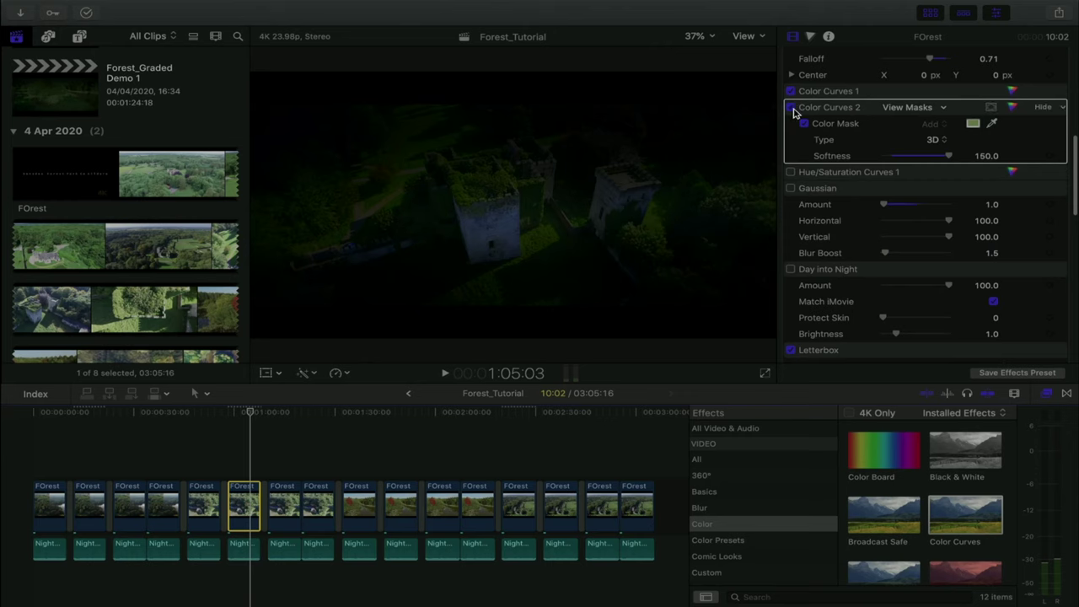
{"action": "left_click", "coordinate": [792, 91]}
{"action": "scroll", "coordinate": [792, 101], "scroll_direction": "up", "scroll_amount": 4}
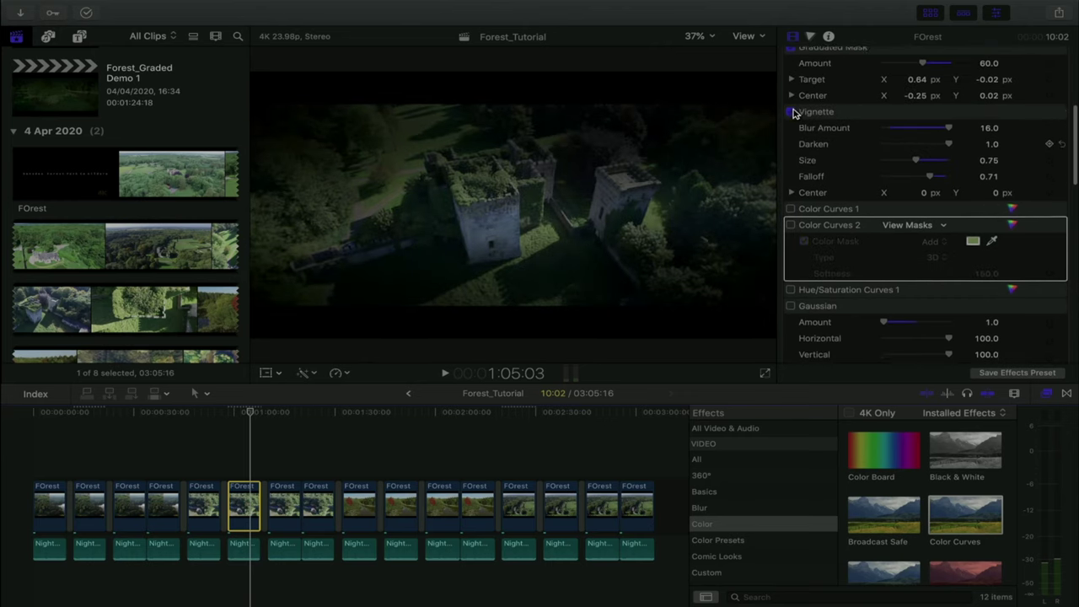
{"action": "left_click", "coordinate": [791, 104]}
Disable all four Graduated Mask effects on the sixth clip, working from the last one up to the first.
{"action": "scroll", "coordinate": [792, 118], "scroll_direction": "up", "scroll_amount": 2}
{"action": "scroll", "coordinate": [793, 122], "scroll_direction": "up", "scroll_amount": 1}
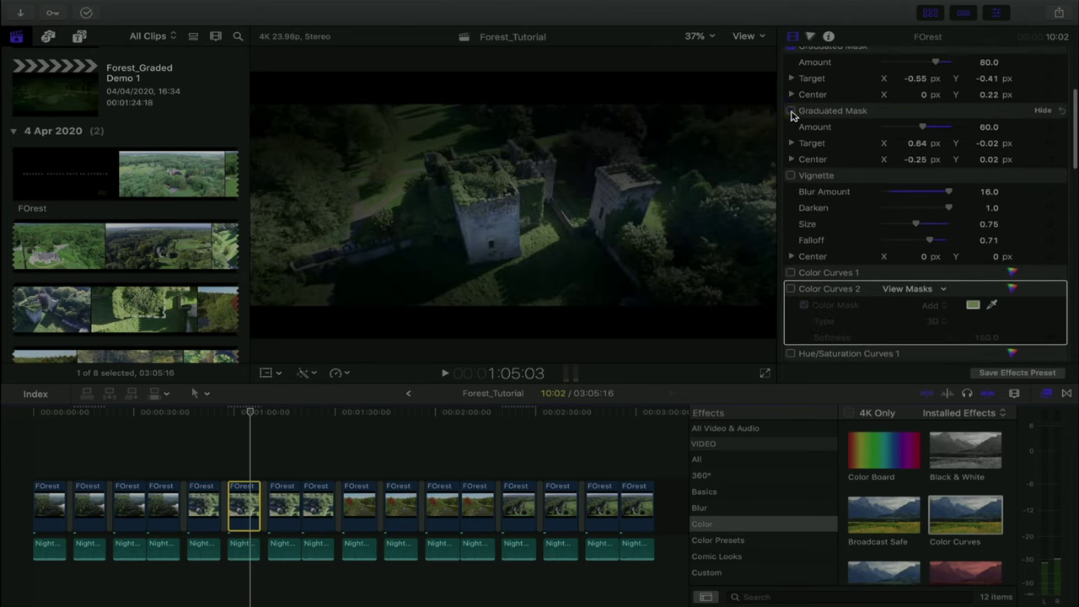
{"action": "left_click", "coordinate": [791, 111]}
{"action": "scroll", "coordinate": [792, 115], "scroll_direction": "up", "scroll_amount": 2}
{"action": "left_click", "coordinate": [791, 113]}
{"action": "scroll", "coordinate": [793, 116], "scroll_direction": "up", "scroll_amount": 2}
{"action": "left_click", "coordinate": [791, 116]}
{"action": "scroll", "coordinate": [791, 114], "scroll_direction": "up", "scroll_amount": 2}
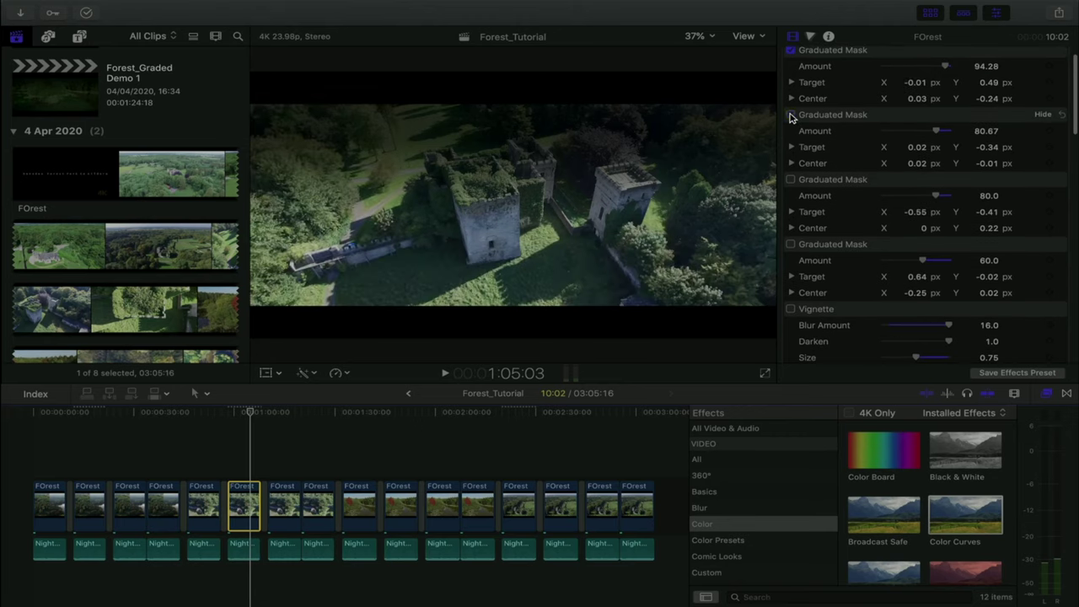
{"action": "left_click", "coordinate": [790, 78]}
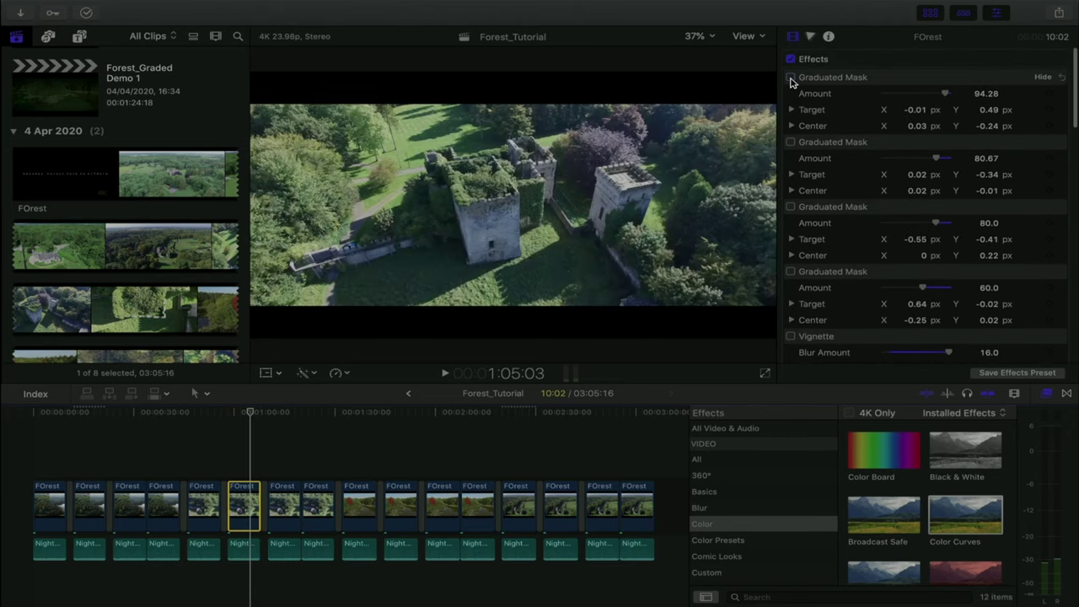
Play the sixth clip from its start with the grading effects disabled and pause at 59:20.
{"action": "left_click", "coordinate": [232, 426]}
{"action": "left_click", "coordinate": [234, 489]}
{"action": "key", "text": "space"}
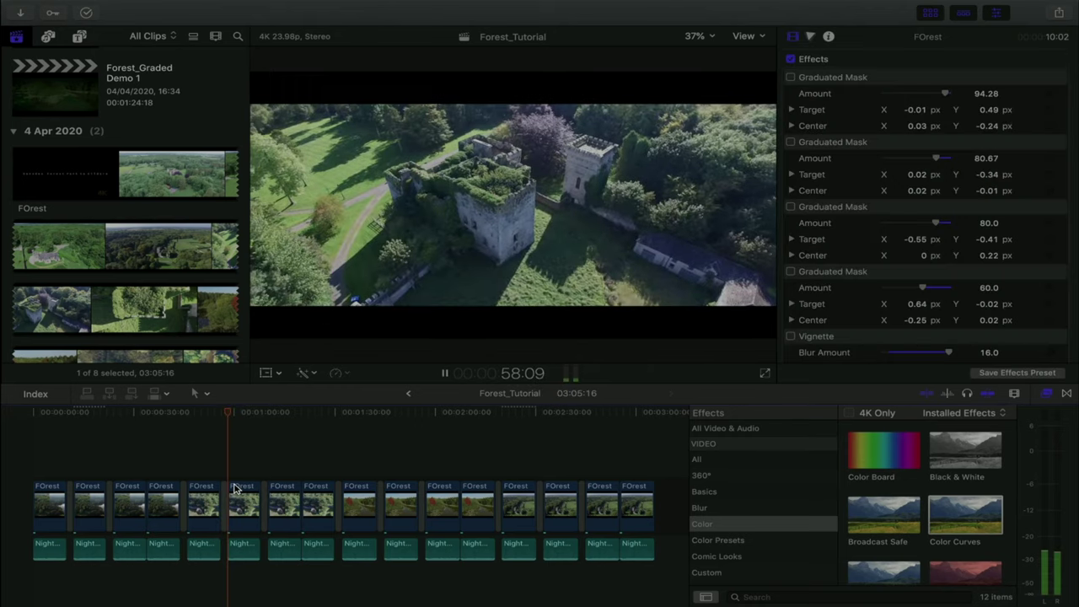
{"action": "key", "text": "space"}
Enable the first Graduated Mask on the sixth clip and select it to show its on-screen controls.
{"action": "left_click", "coordinate": [238, 504]}
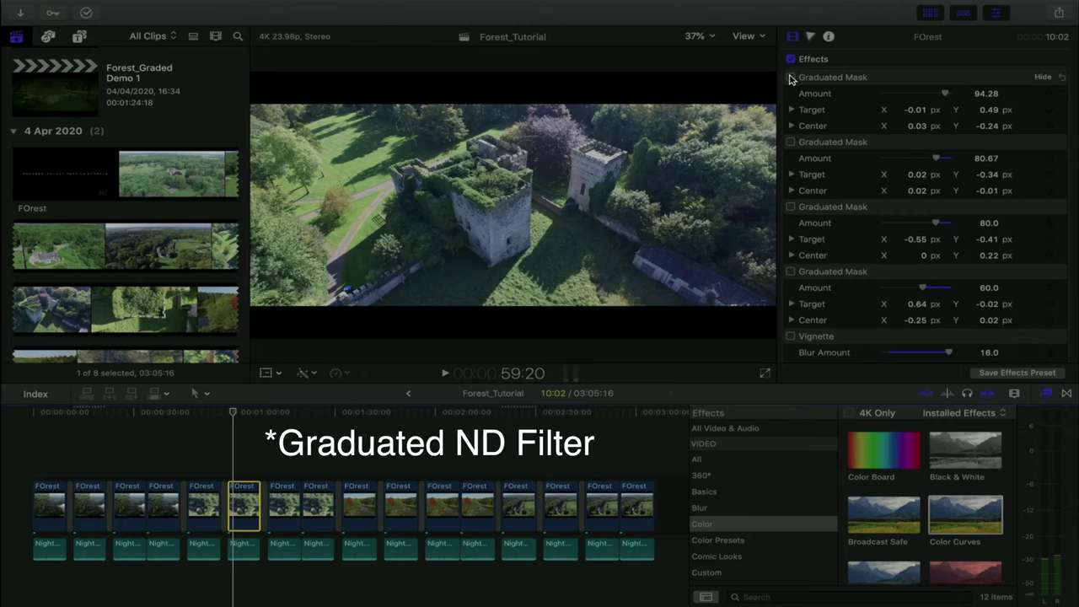
{"action": "left_click", "coordinate": [791, 78]}
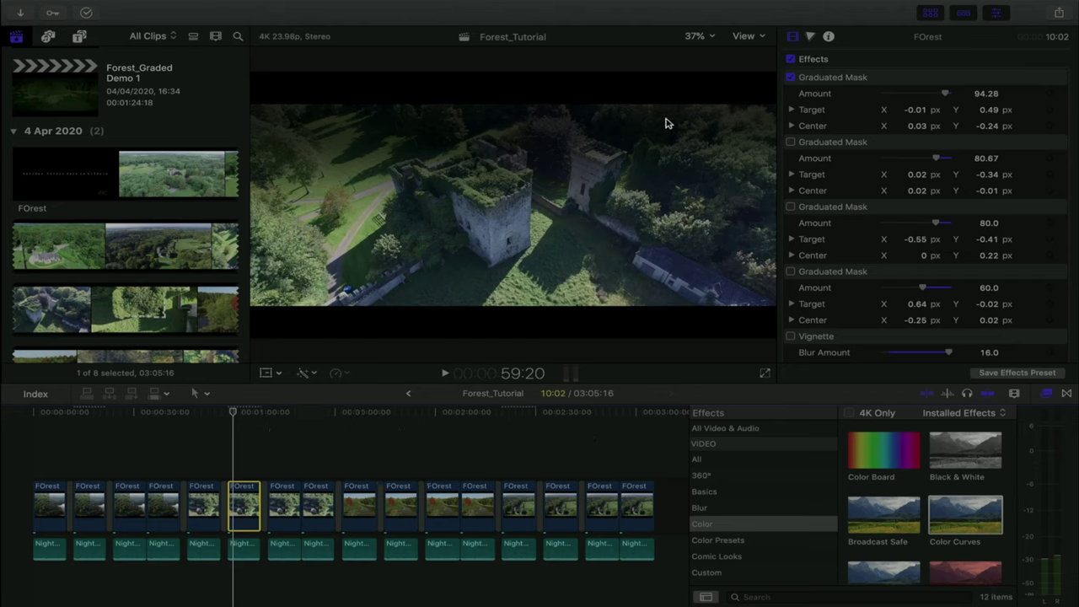
{"action": "left_click", "coordinate": [831, 80]}
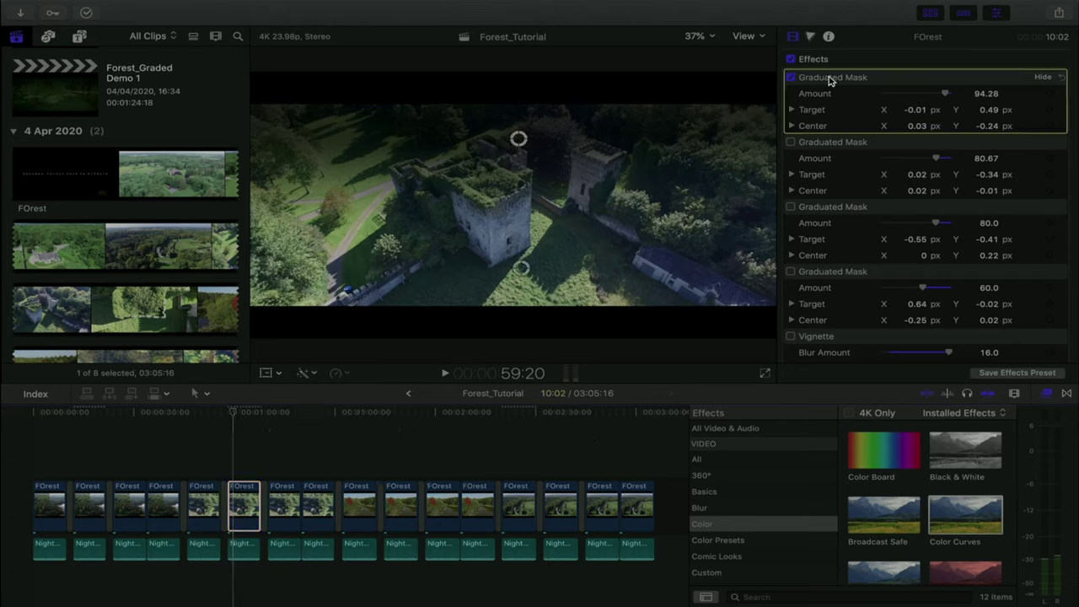
Try raising the first Graduated Mask's Amount to 100 and undo the change.
{"action": "left_click", "coordinate": [981, 99]}
{"action": "left_click_drag", "start_coordinate": [944, 94], "coordinate": [996, 97]}
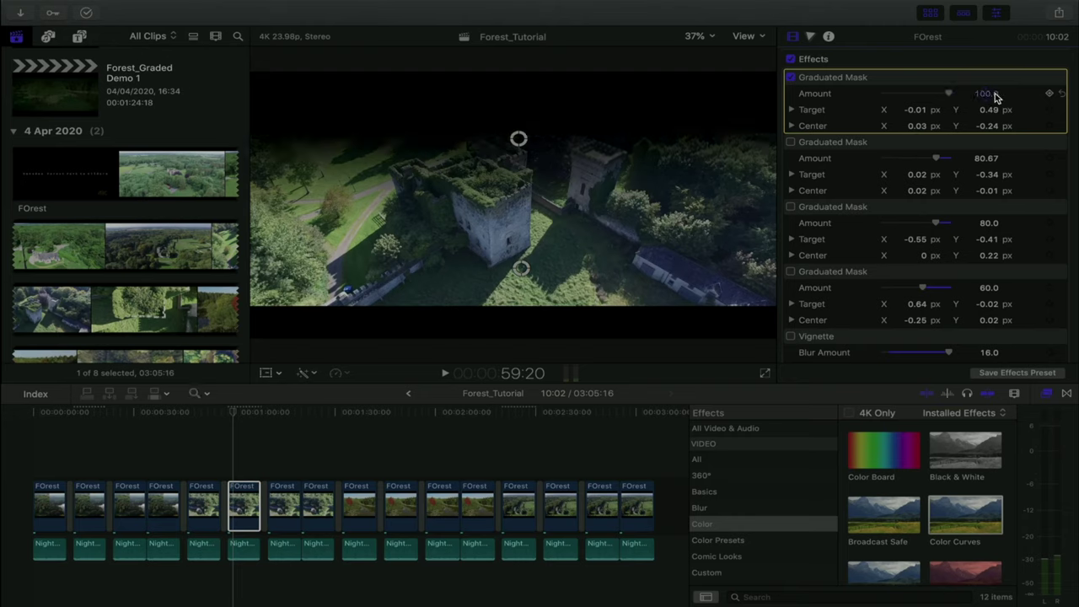
{"action": "key", "text": "super+z"}
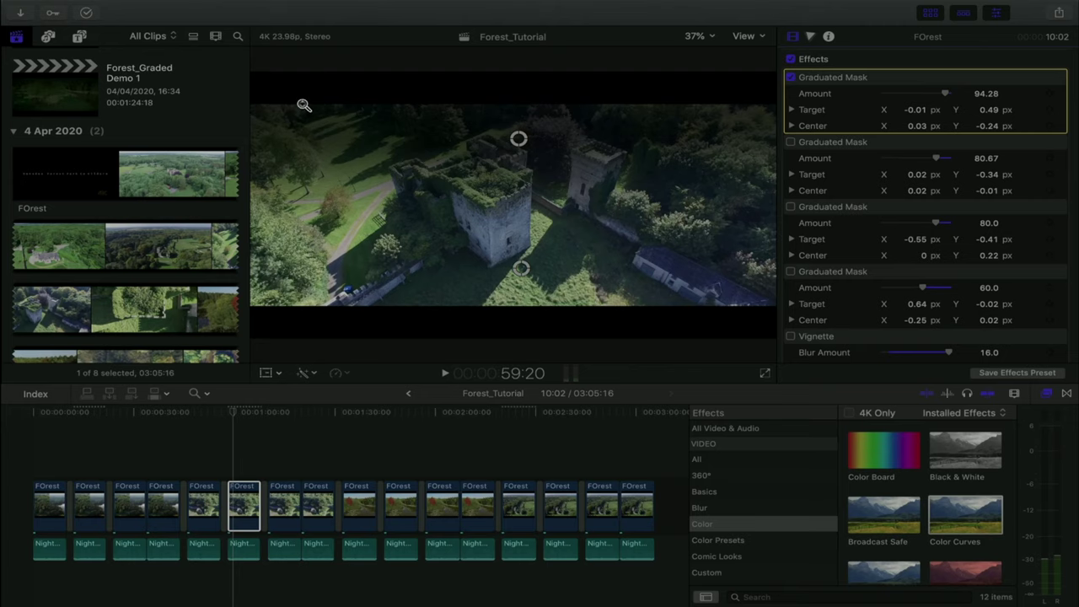
{"action": "key", "text": "a"}
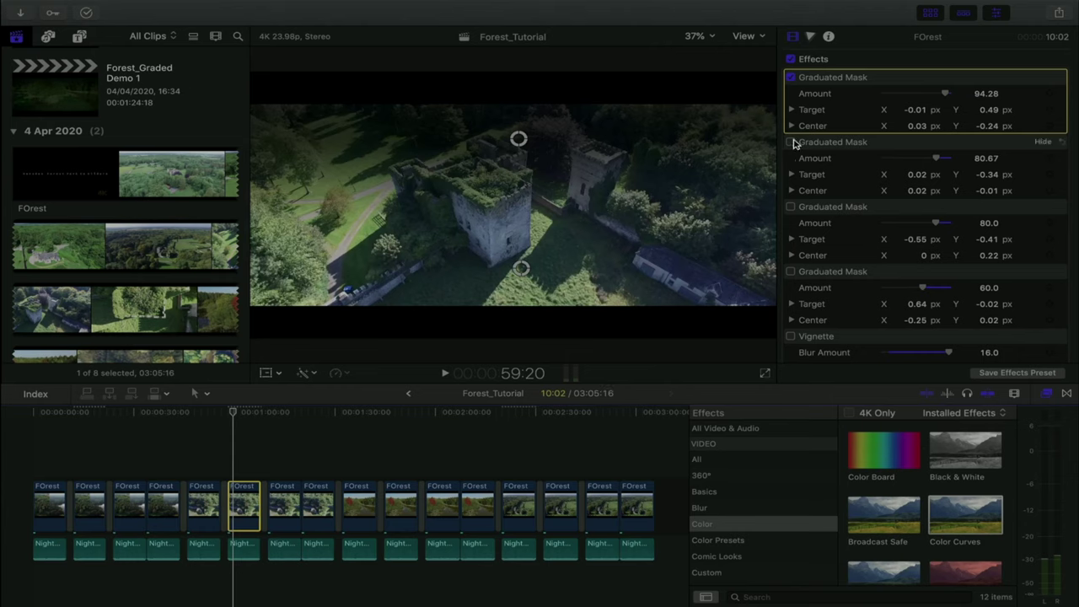
Enable the remaining three Graduated Masks and the Vignette effect on the castle shot.
{"action": "left_click", "coordinate": [790, 142]}
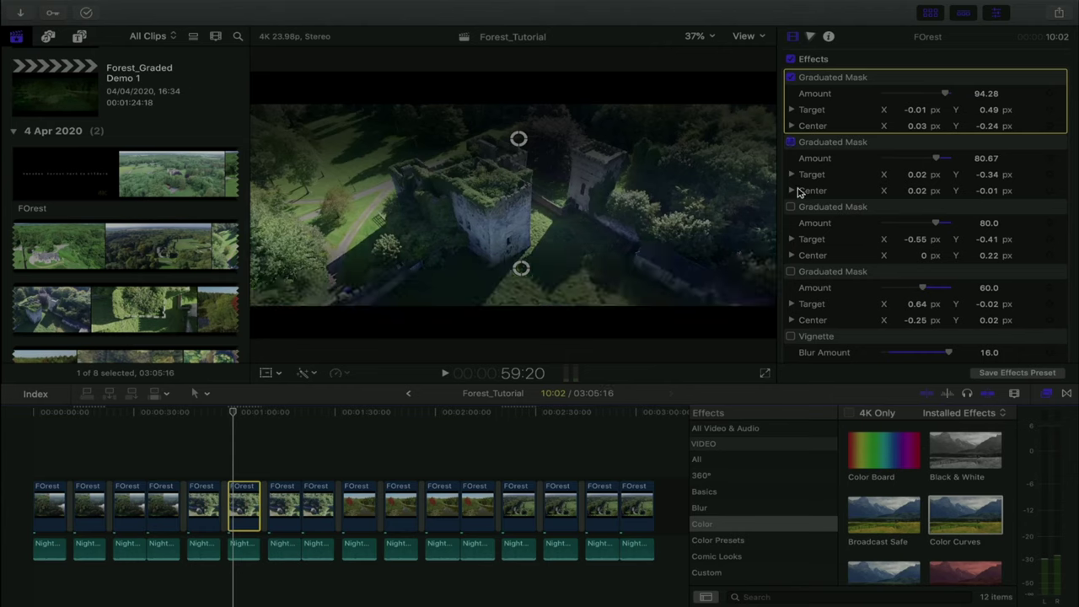
{"action": "left_click", "coordinate": [790, 207]}
{"action": "left_click", "coordinate": [791, 271]}
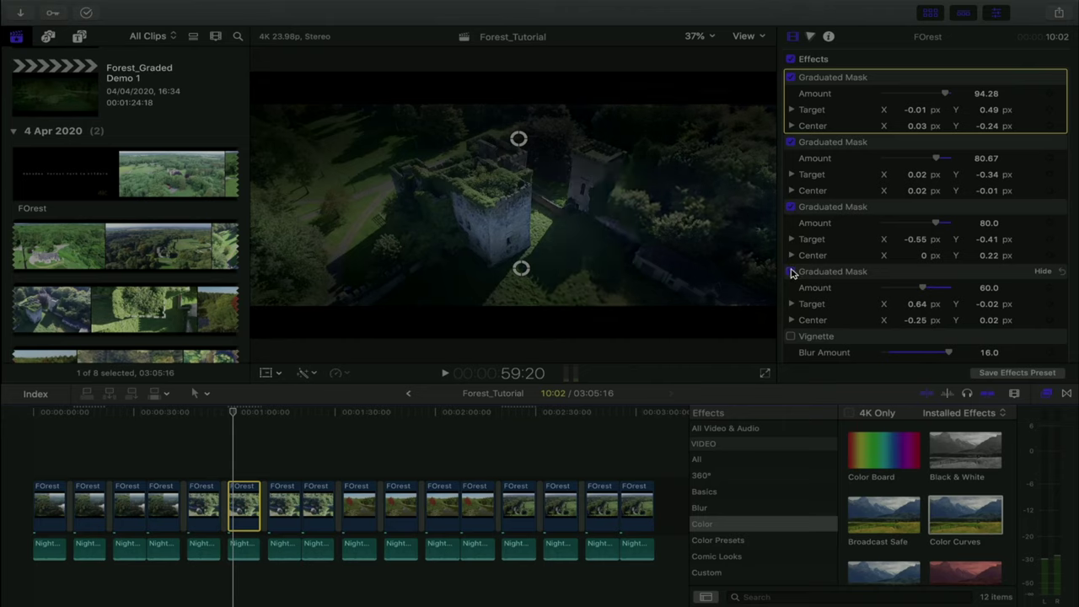
{"action": "scroll", "coordinate": [834, 261], "scroll_direction": "down", "scroll_amount": 3}
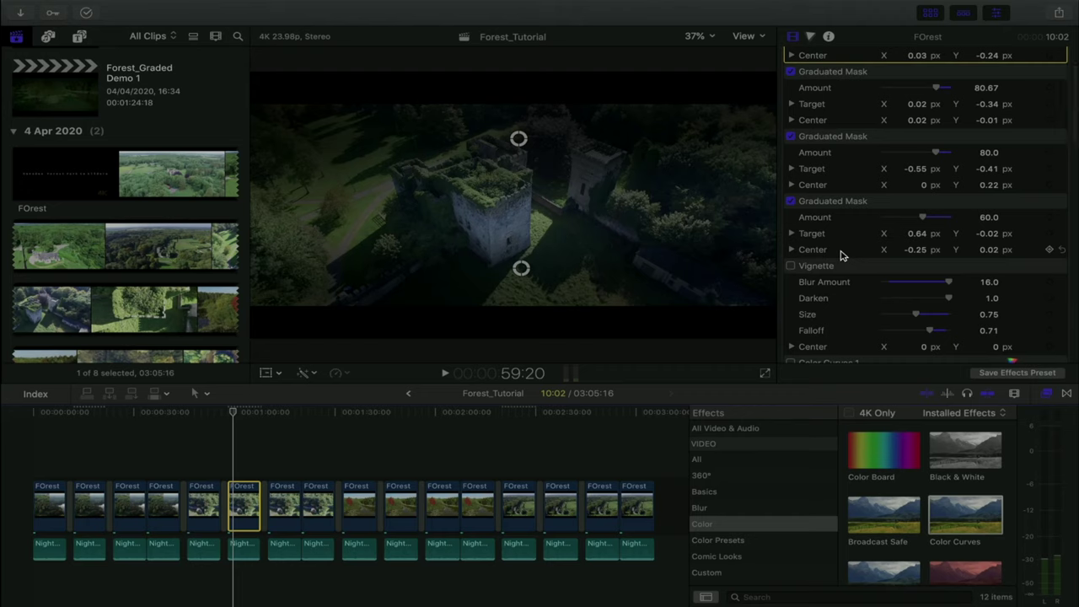
{"action": "left_click", "coordinate": [791, 266]}
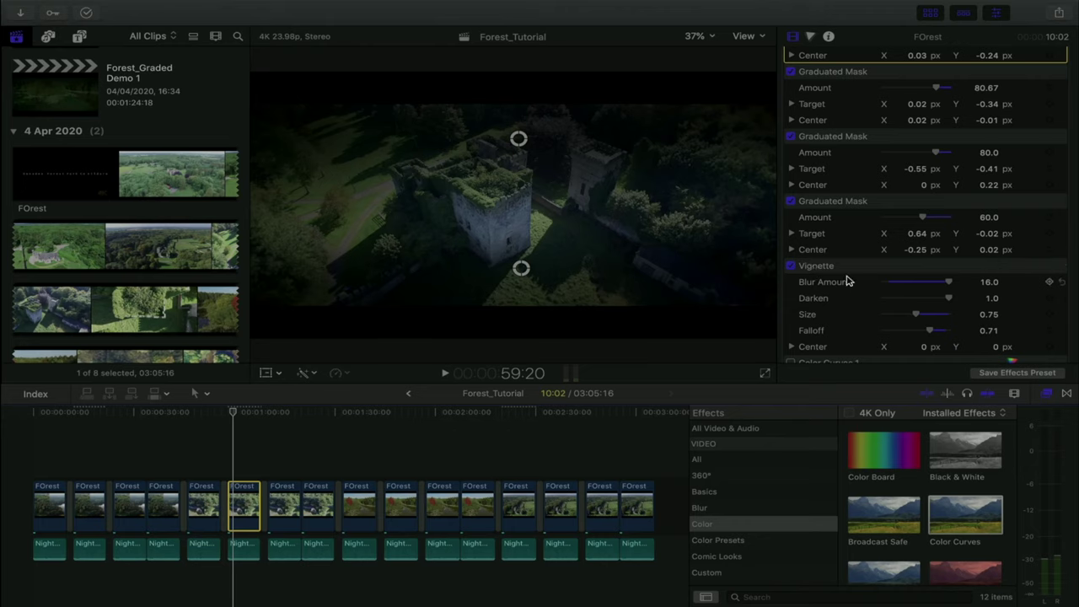
Select the Color Curves 1 effect in the clip's effect stack and enable it.
{"action": "scroll", "coordinate": [847, 278], "scroll_direction": "down", "scroll_amount": 5}
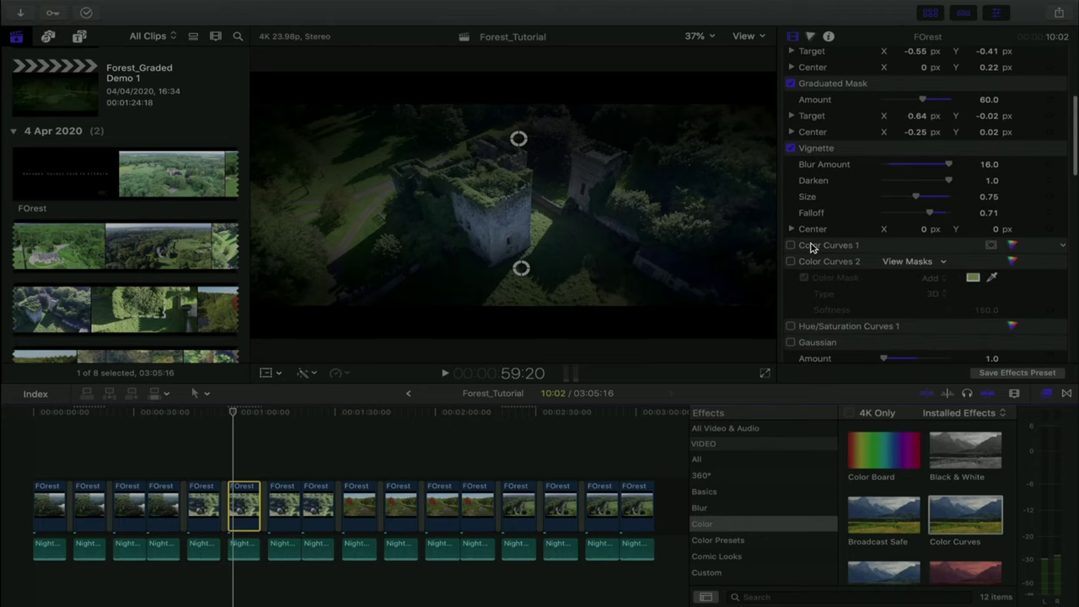
{"action": "left_click", "coordinate": [811, 246]}
{"action": "left_click", "coordinate": [791, 245]}
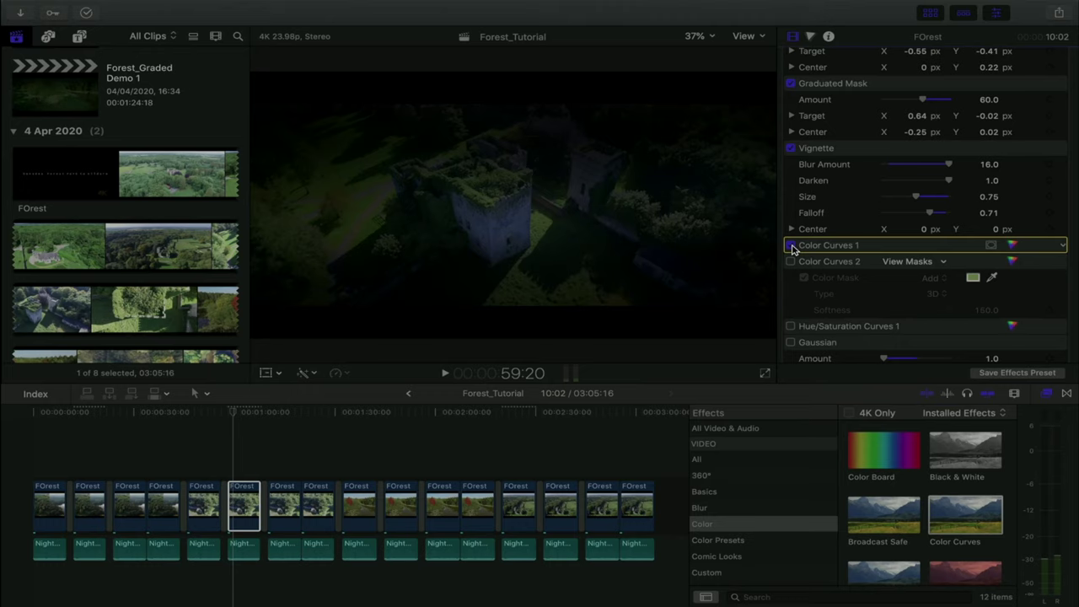
Open the Color Curves 1 settings, reset the Luma curve and pull its highlight end down to about a third of its height.
{"action": "left_click", "coordinate": [1011, 246]}
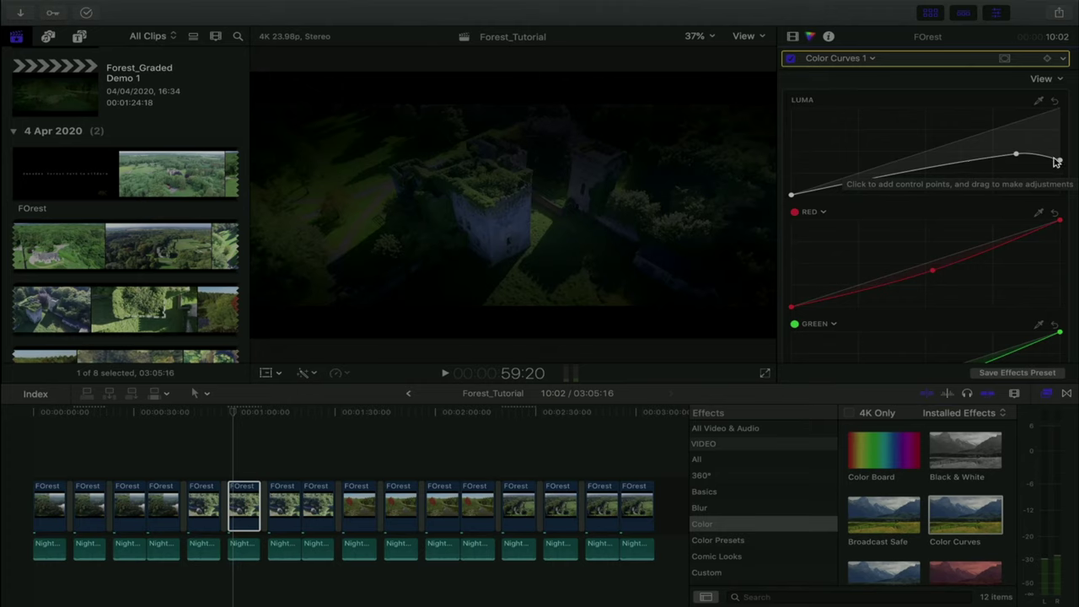
{"action": "left_click", "coordinate": [1054, 100]}
{"action": "left_click_drag", "start_coordinate": [1063, 111], "coordinate": [1016, 162]}
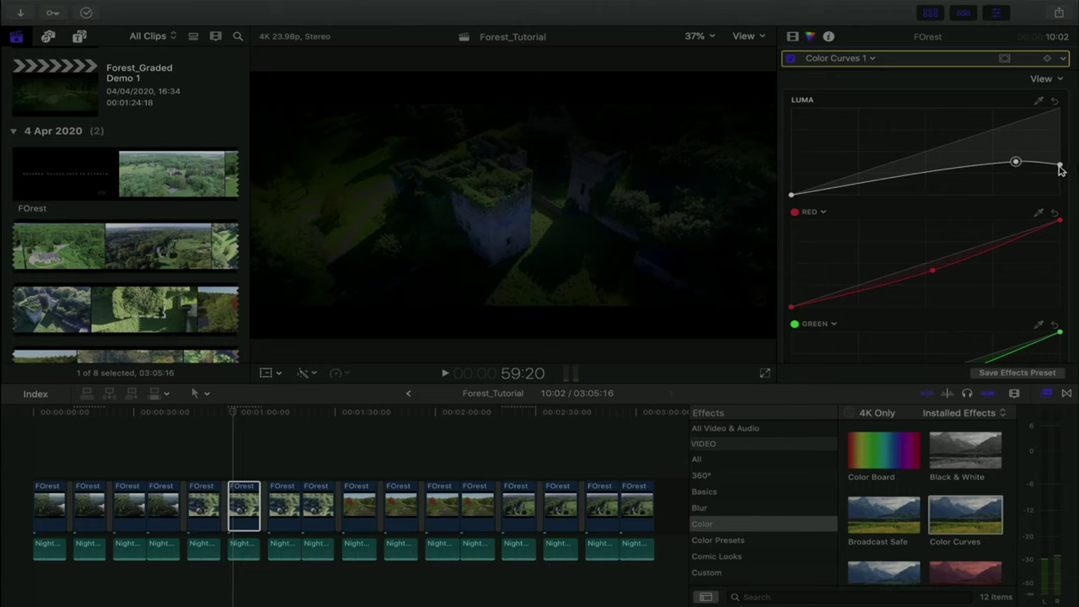
Try raising and lowering the white point of the luma curve in Color Curves 1, and undo the last move.
{"action": "left_click_drag", "start_coordinate": [1060, 167], "coordinate": [1061, 140]}
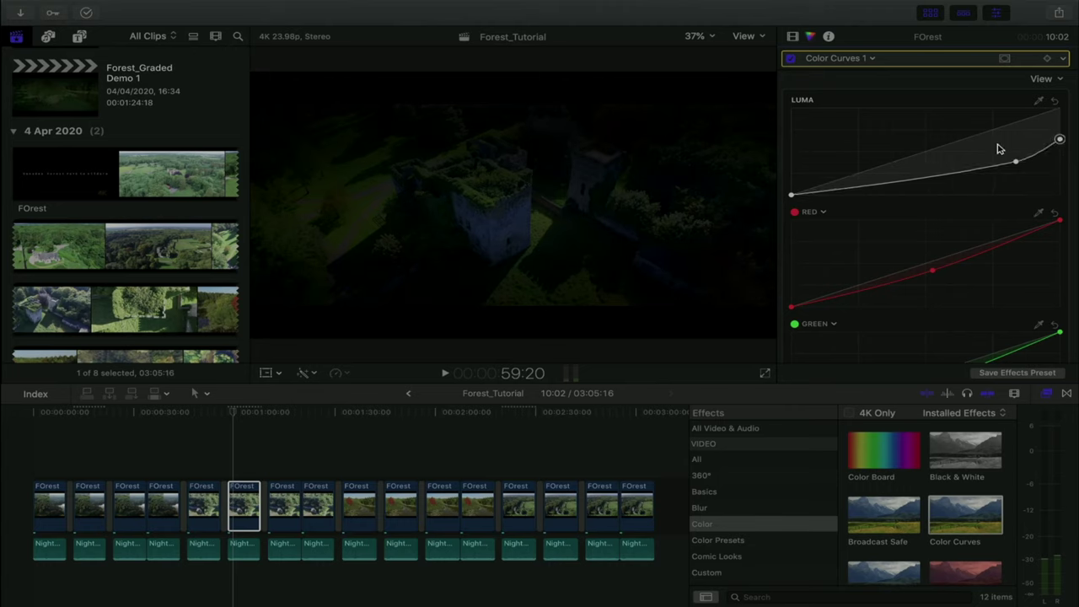
{"action": "left_click_drag", "start_coordinate": [1060, 141], "coordinate": [1060, 171]}
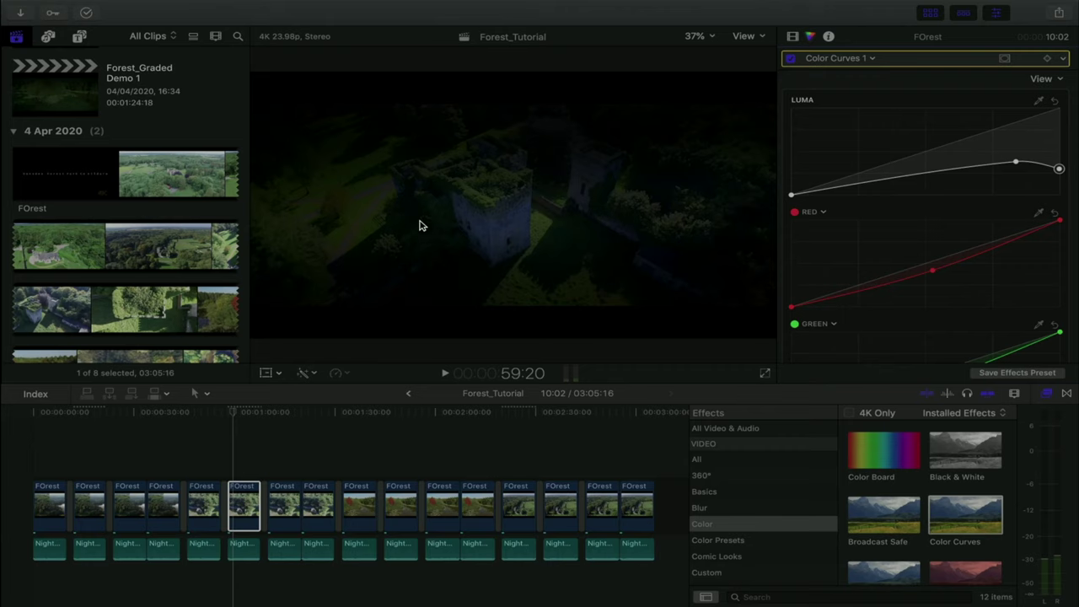
{"action": "key", "text": "super+z"}
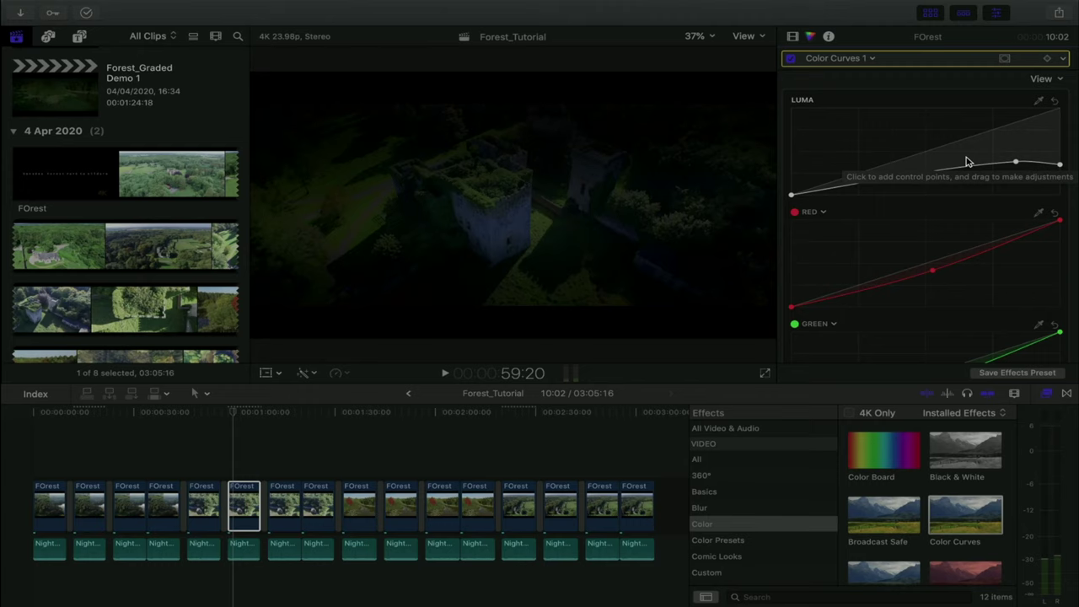
Try resetting the red curve and the green curve of Color Curves 1, restoring each one after checking the image.
{"action": "scroll", "coordinate": [1017, 215], "scroll_direction": "down", "scroll_amount": 1}
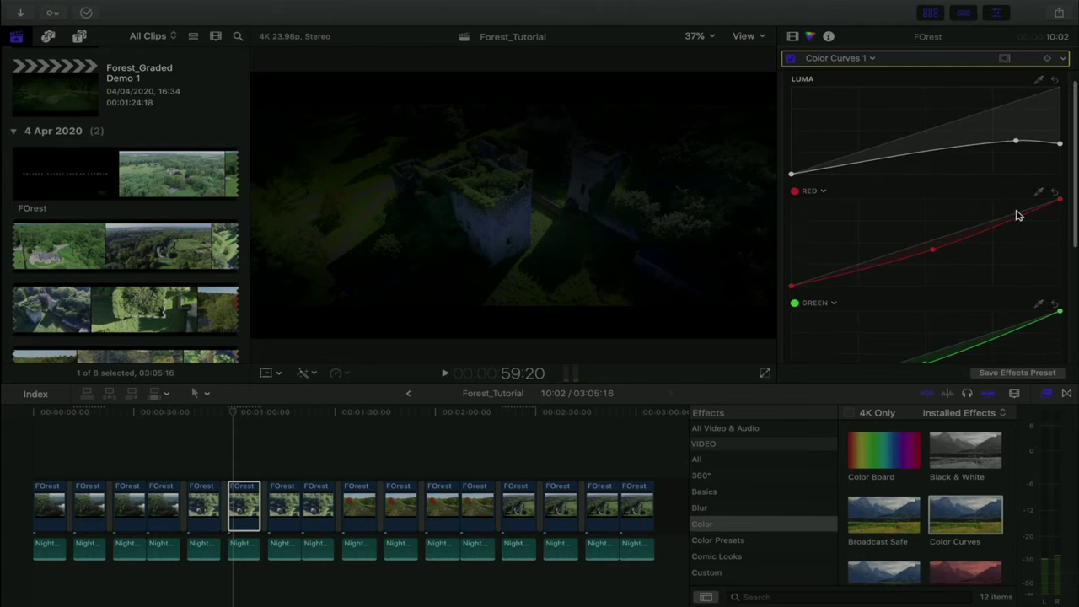
{"action": "left_click", "coordinate": [1055, 194]}
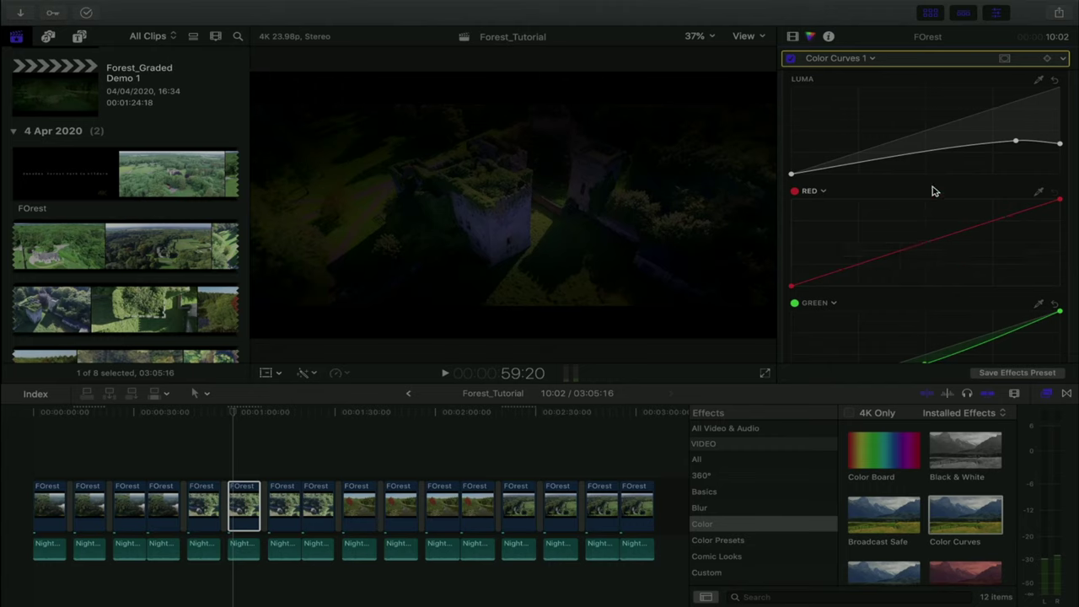
{"action": "left_click", "coordinate": [932, 191]}
{"action": "scroll", "coordinate": [933, 191], "scroll_direction": "down", "scroll_amount": 4}
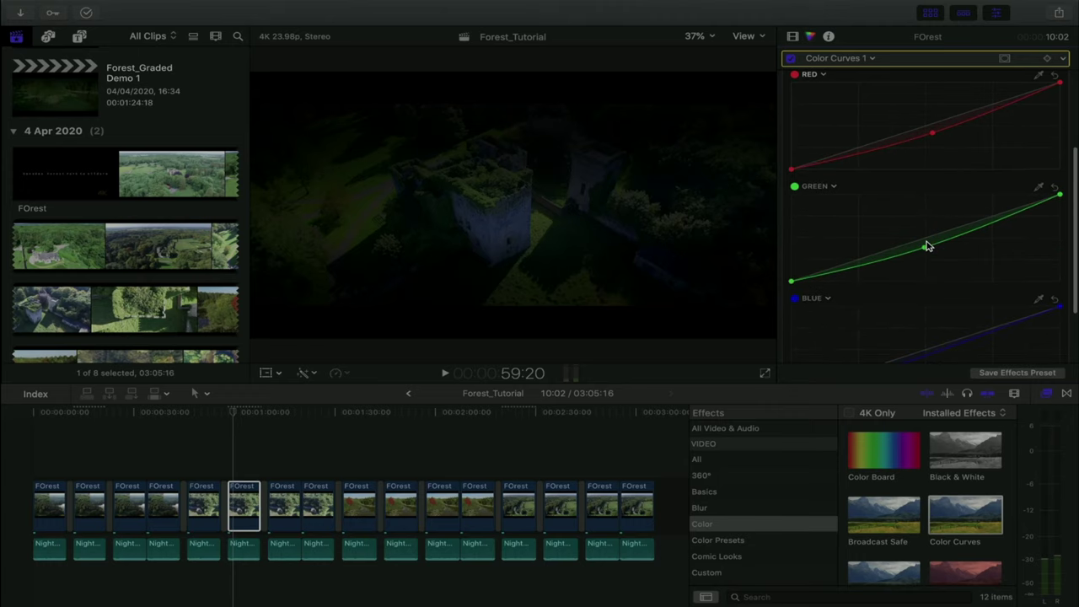
{"action": "left_click", "coordinate": [1054, 189]}
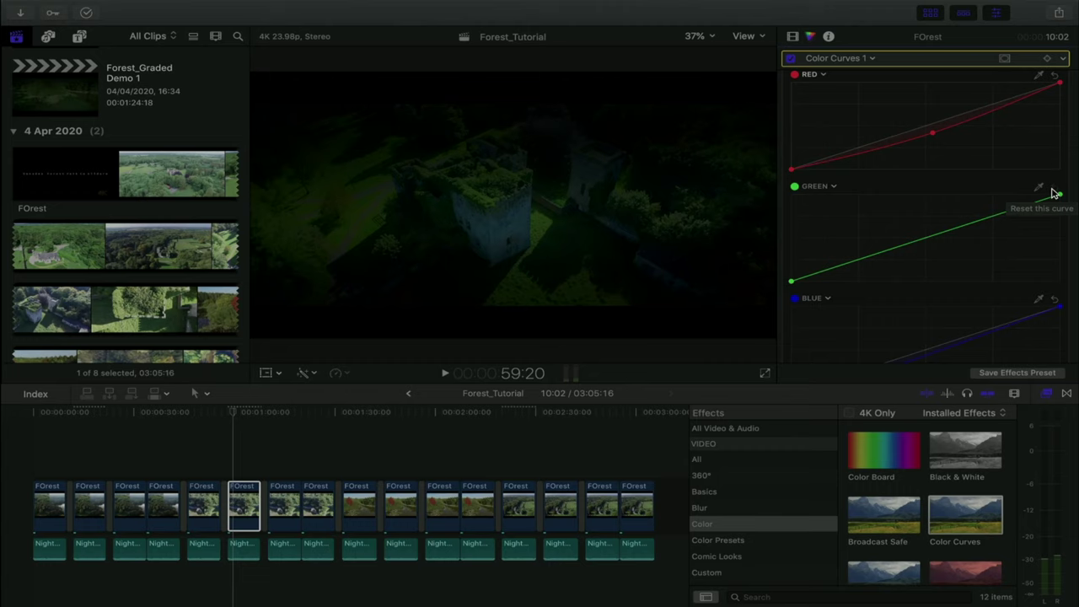
{"action": "scroll", "coordinate": [902, 529], "scroll_direction": "down", "scroll_amount": 3}
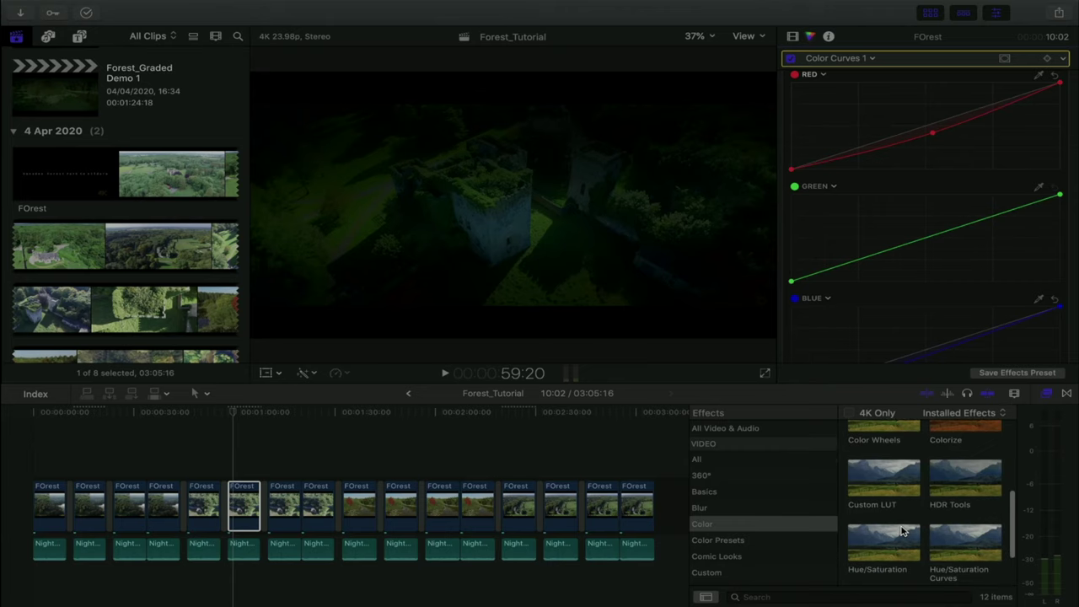
{"action": "scroll", "coordinate": [905, 532], "scroll_direction": "down", "scroll_amount": 3}
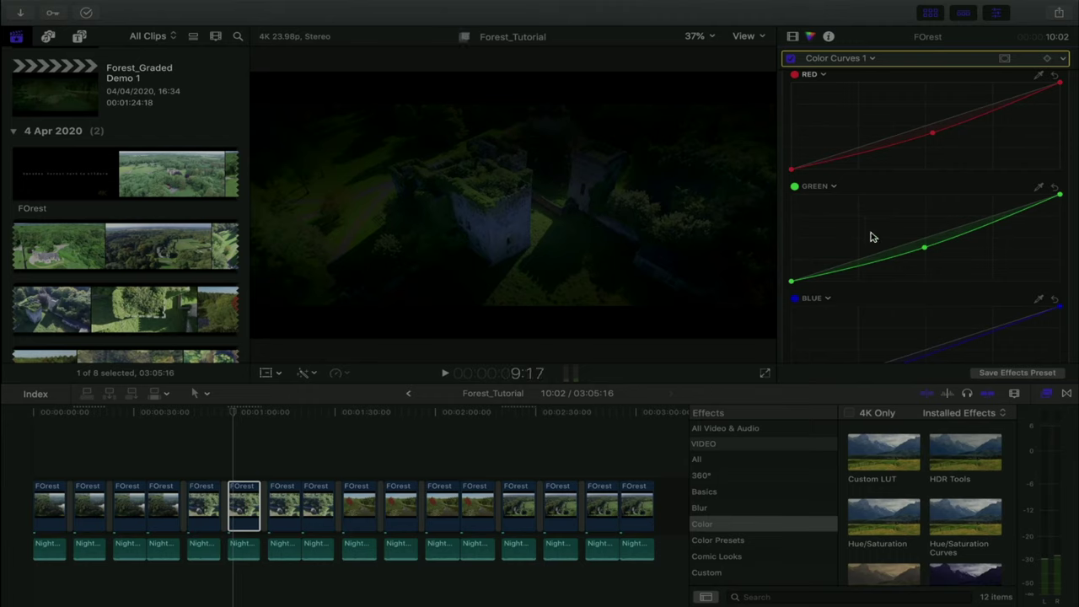
Reset the blue curve of Color Curves 1 and add a shadow control point slightly below the diagonal.
{"action": "scroll", "coordinate": [933, 265], "scroll_direction": "down", "scroll_amount": 3}
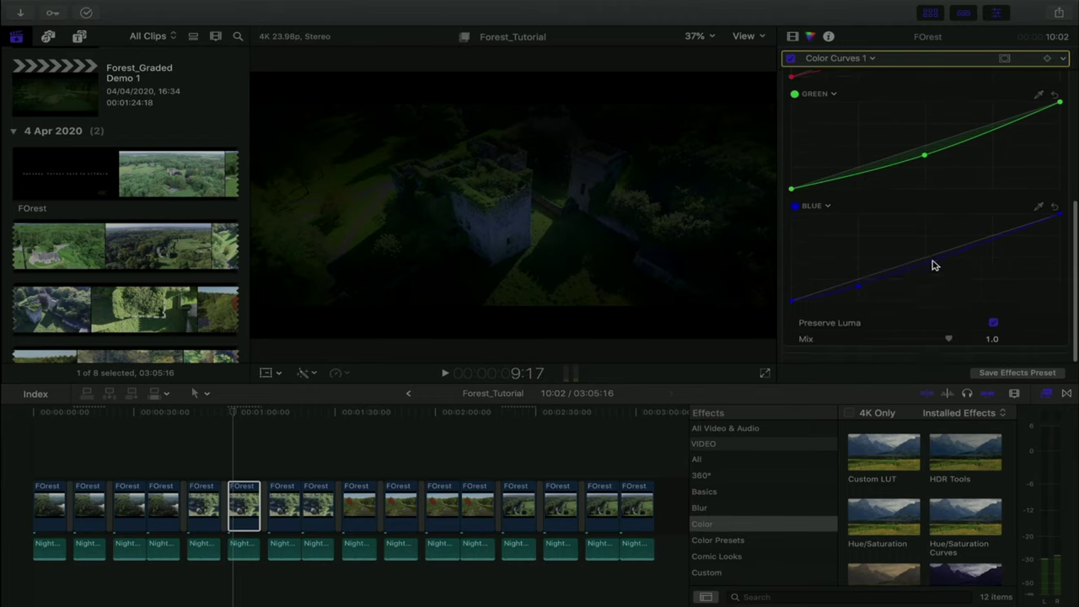
{"action": "left_click", "coordinate": [1055, 215]}
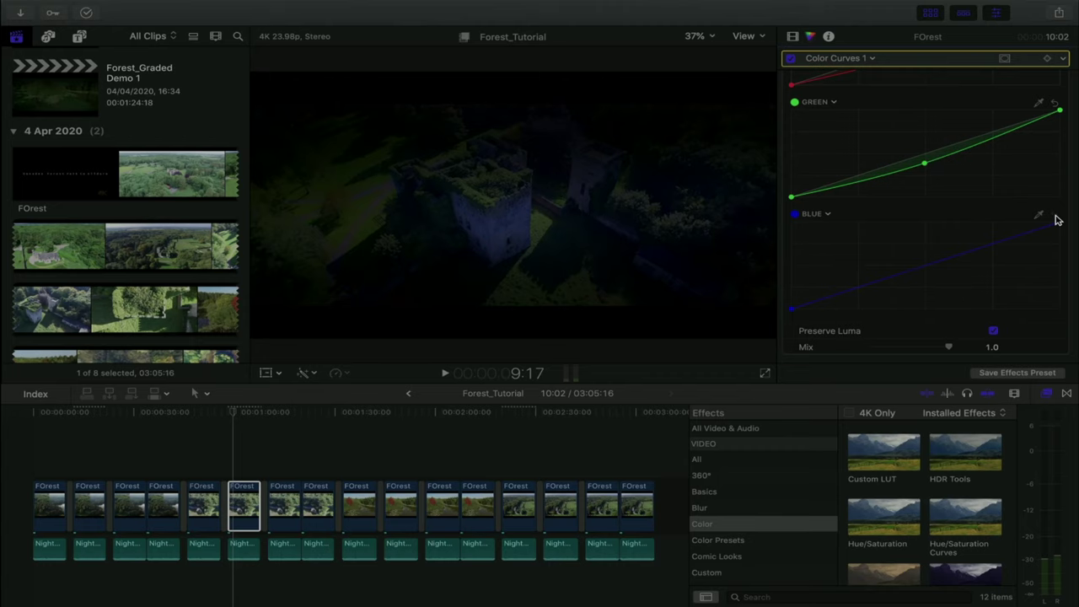
{"action": "left_click", "coordinate": [860, 297]}
{"action": "left_click_drag", "start_coordinate": [863, 301], "coordinate": [861, 300]}
{"action": "scroll", "coordinate": [809, 305], "scroll_direction": "up", "scroll_amount": 2}
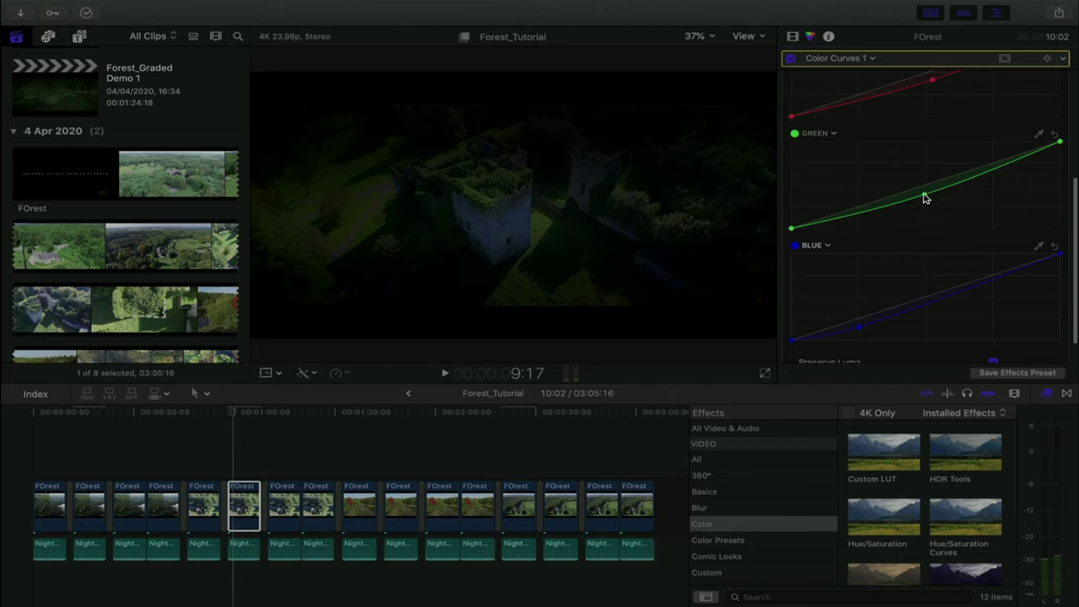
Try lowering the green curve's midpoint and lifting its shadows and highlights, undoing each change.
{"action": "left_click_drag", "start_coordinate": [924, 198], "coordinate": [931, 201]}
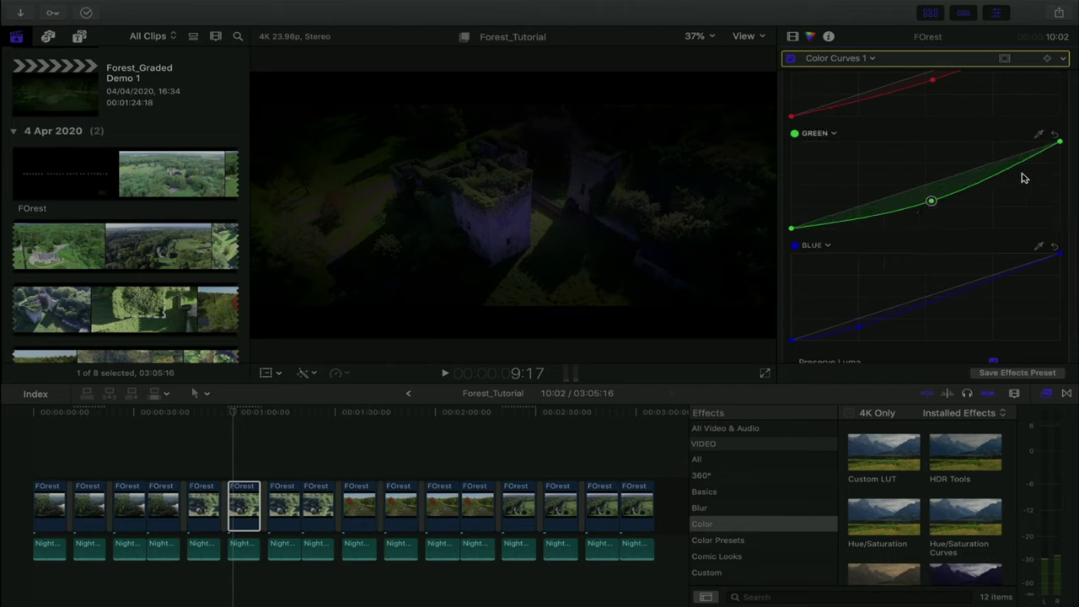
{"action": "key", "text": "super+z"}
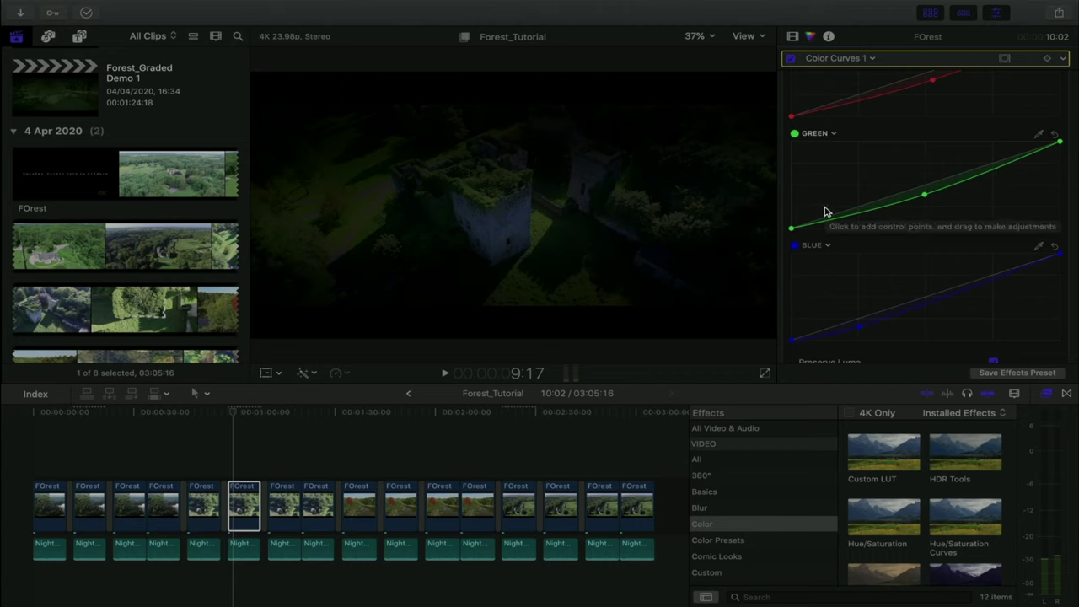
{"action": "left_click_drag", "start_coordinate": [867, 217], "coordinate": [865, 208]}
{"action": "left_click_drag", "start_coordinate": [970, 182], "coordinate": [968, 177]}
{"action": "key", "text": "super+z"}
{"action": "key", "text": "super+z"}
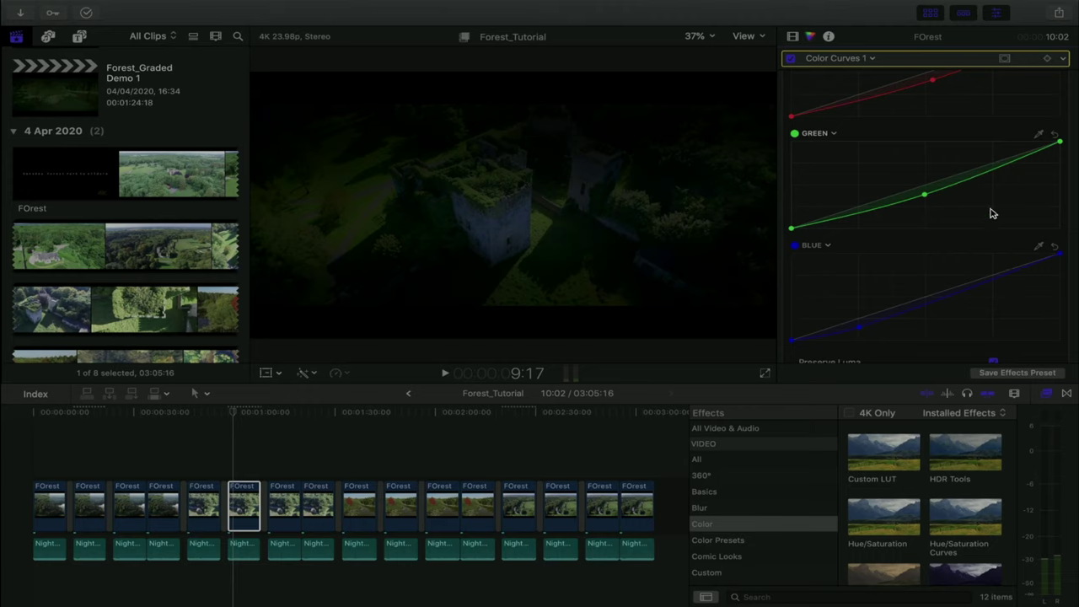
Enable the Color Curves 2 effect on the clip, toggling it off and on to compare the image.
{"action": "scroll", "coordinate": [991, 214], "scroll_direction": "up", "scroll_amount": 10}
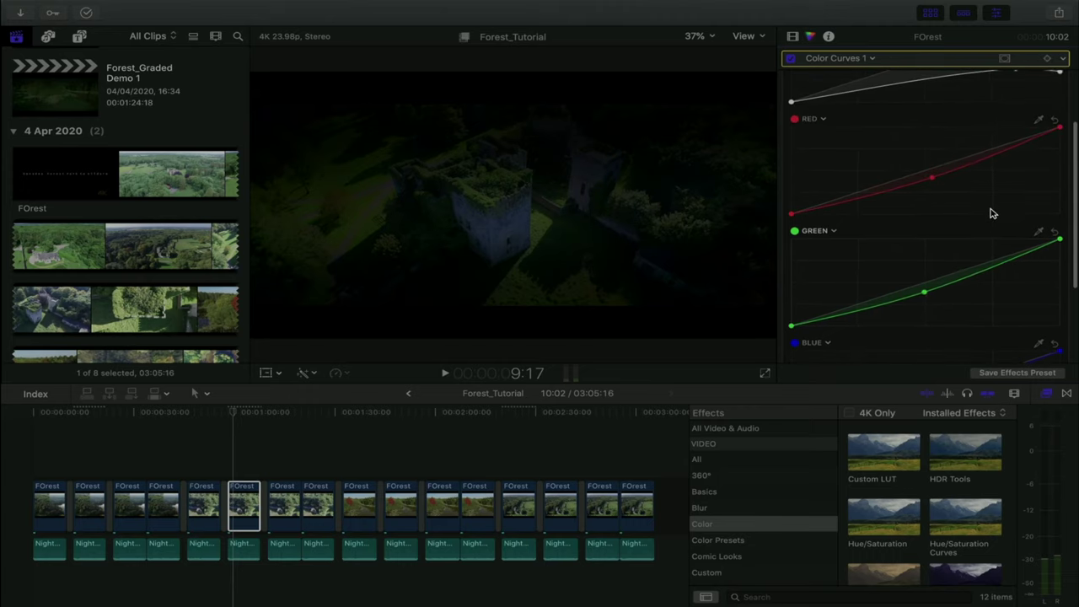
{"action": "left_click", "coordinate": [795, 39]}
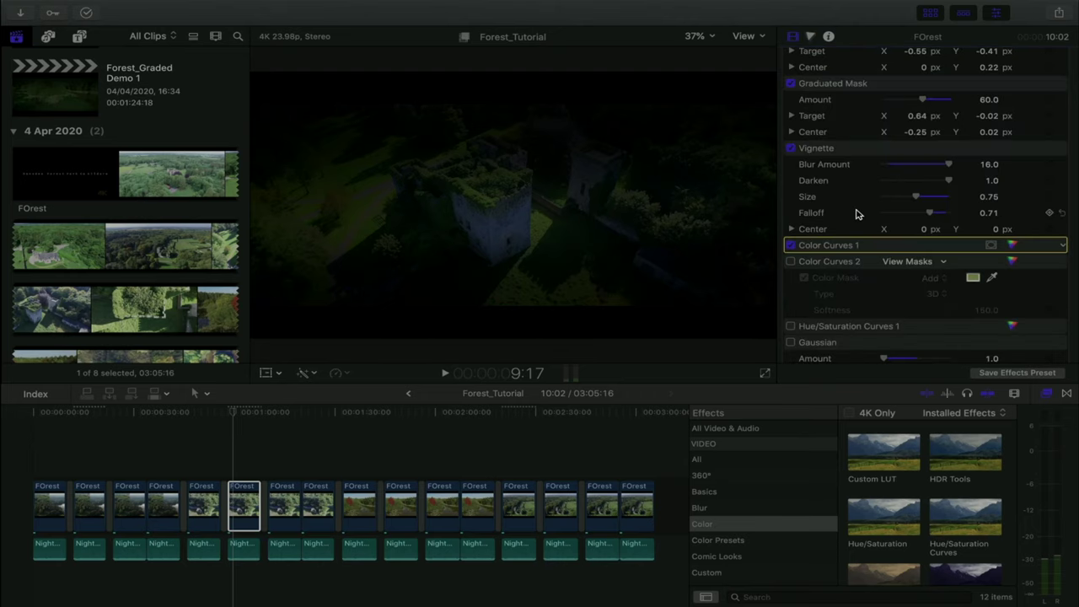
{"action": "scroll", "coordinate": [851, 153], "scroll_direction": "down", "scroll_amount": 1}
{"action": "left_click", "coordinate": [829, 217]}
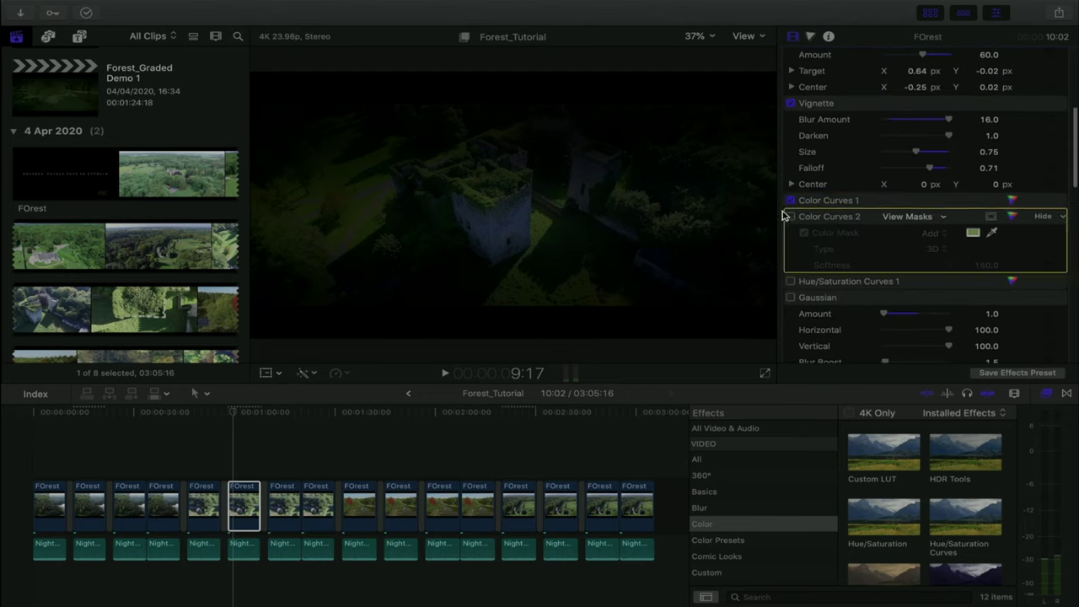
{"action": "left_click", "coordinate": [790, 217]}
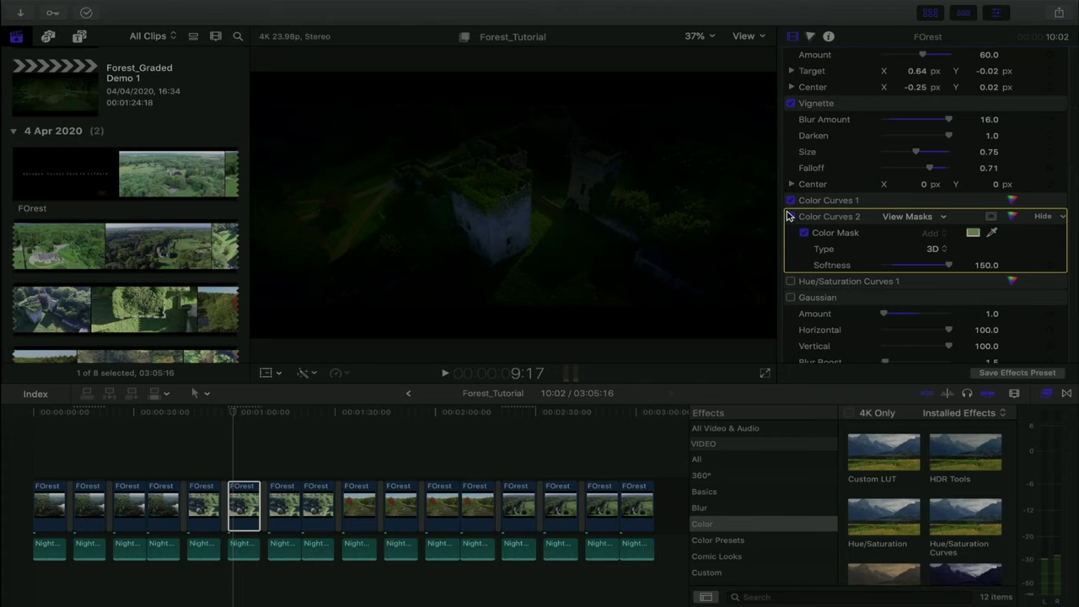
{"action": "left_click", "coordinate": [790, 217]}
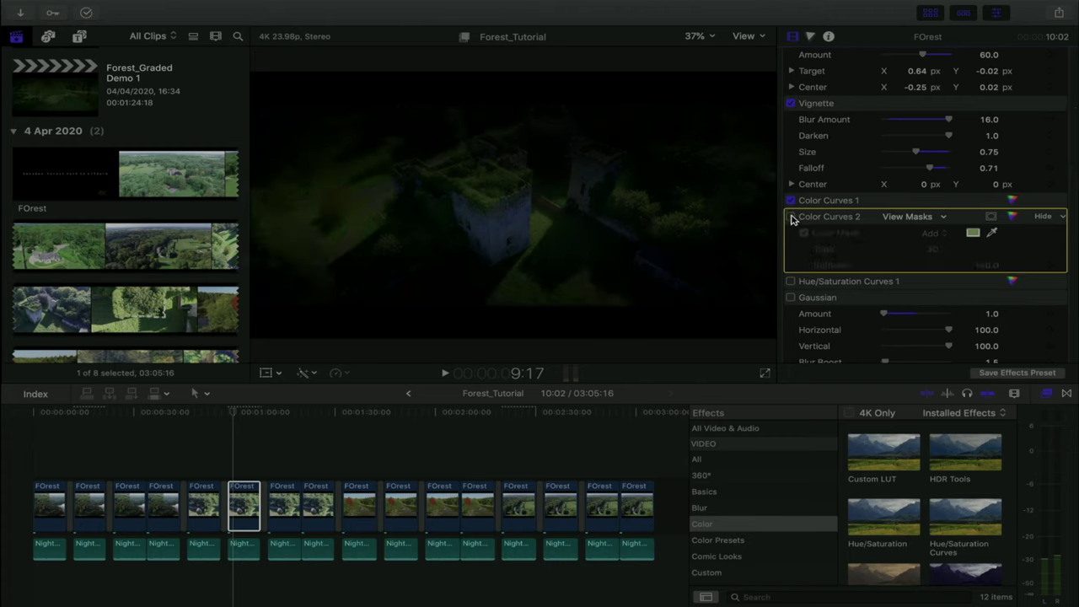
{"action": "left_click", "coordinate": [791, 217]}
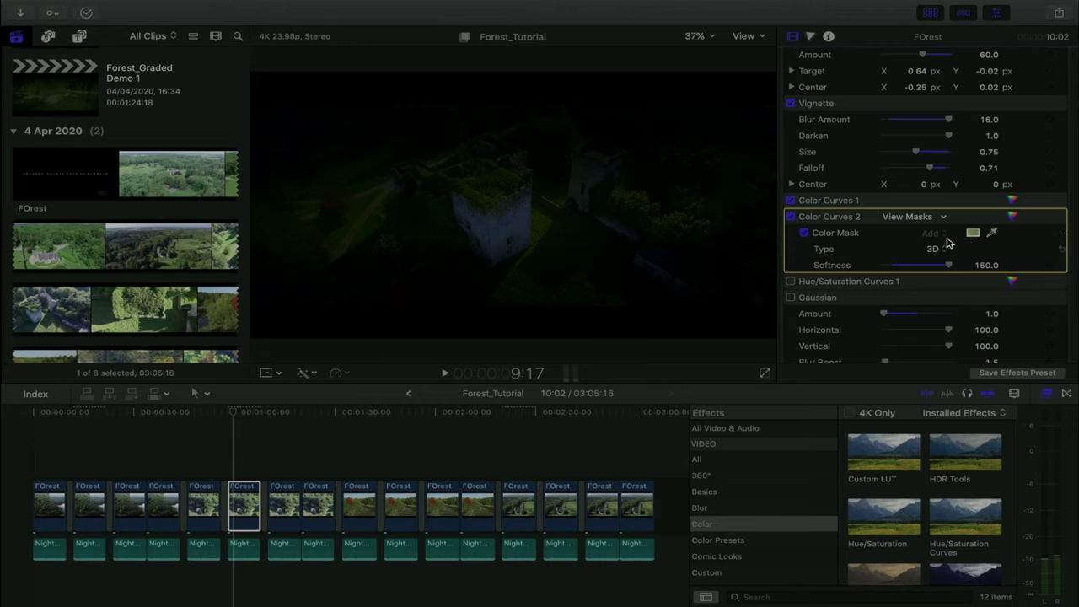
Try shifting the luma curve's lower control point and white point in Color Curves 2, comparing the image with the effect off and on.
{"action": "left_click", "coordinate": [1014, 218]}
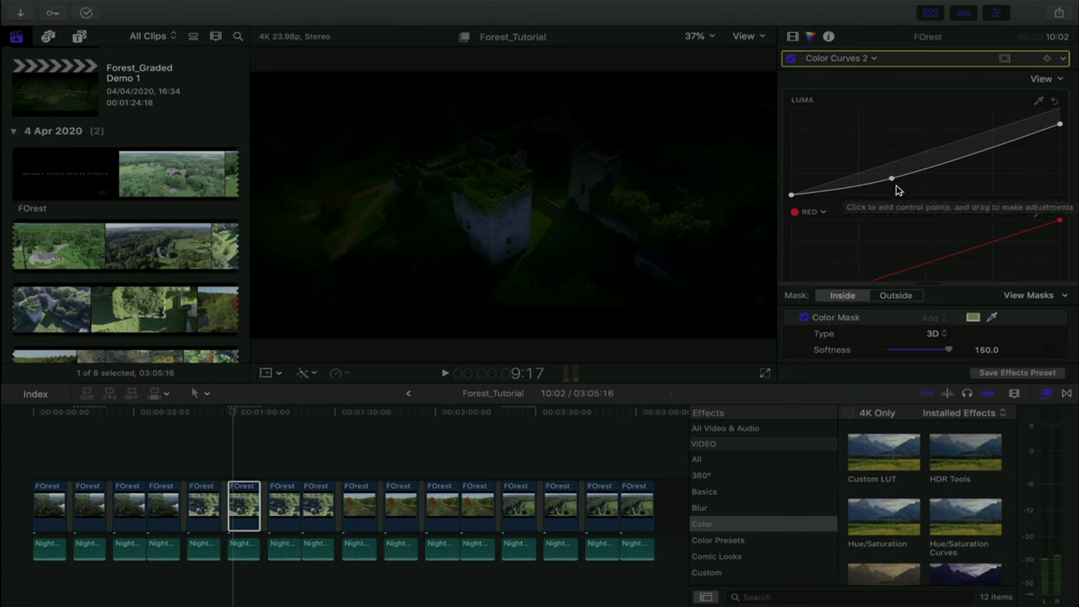
{"action": "mouse_move", "coordinate": [891, 181]}
{"action": "left_mouse_down"}
{"action": "mouse_move", "coordinate": [888, 131]}
{"action": "mouse_move", "coordinate": [890, 179]}
{"action": "left_mouse_up"}
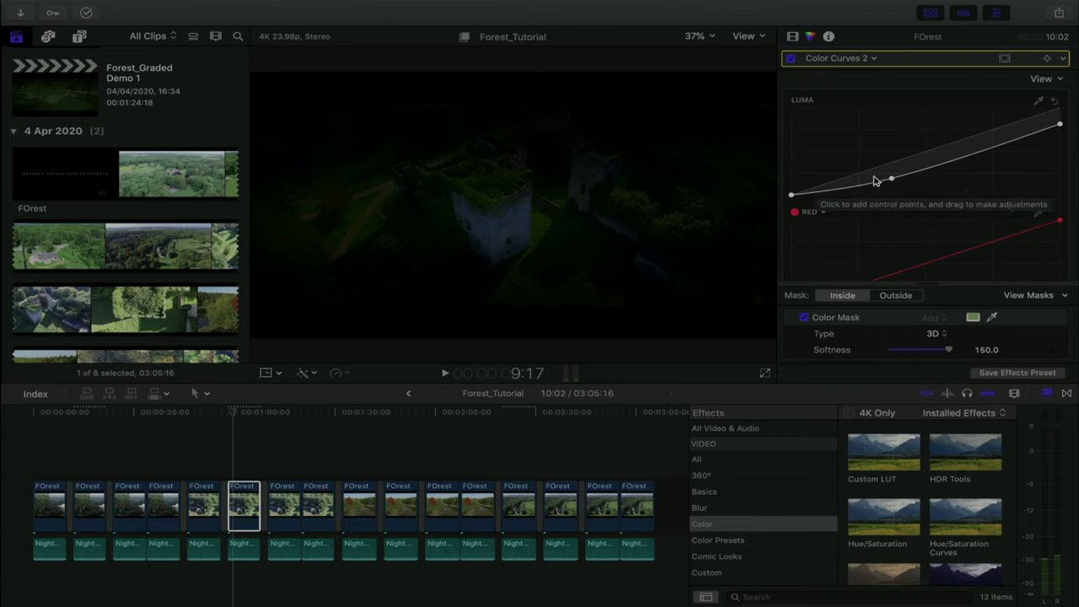
{"action": "mouse_move", "coordinate": [894, 184]}
{"action": "left_mouse_down"}
{"action": "mouse_move", "coordinate": [886, 163]}
{"action": "mouse_move", "coordinate": [887, 175]}
{"action": "left_mouse_up"}
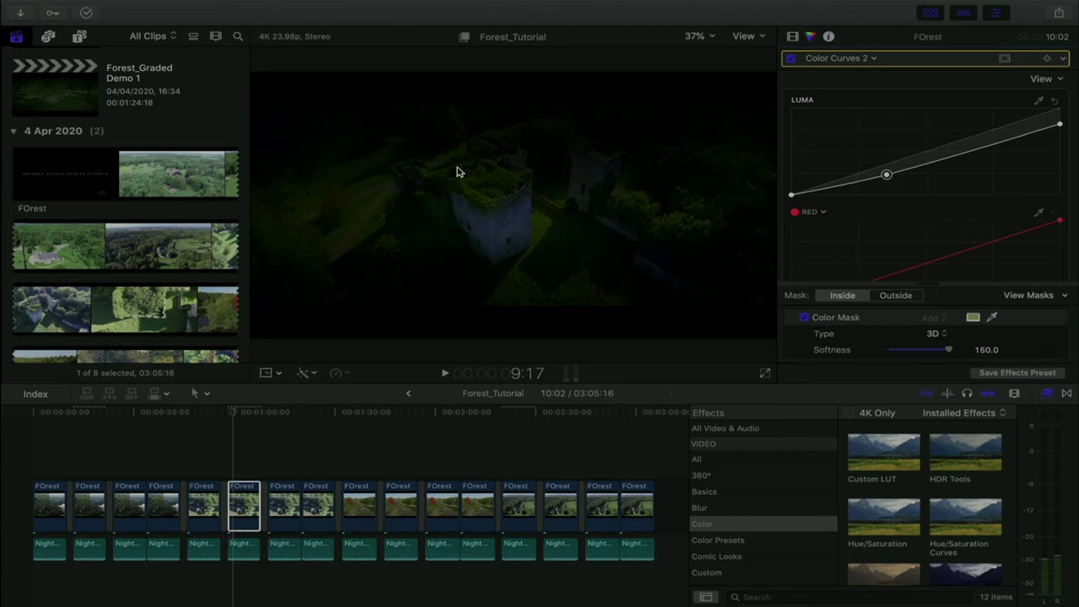
{"action": "key", "text": "ctrl+z"}
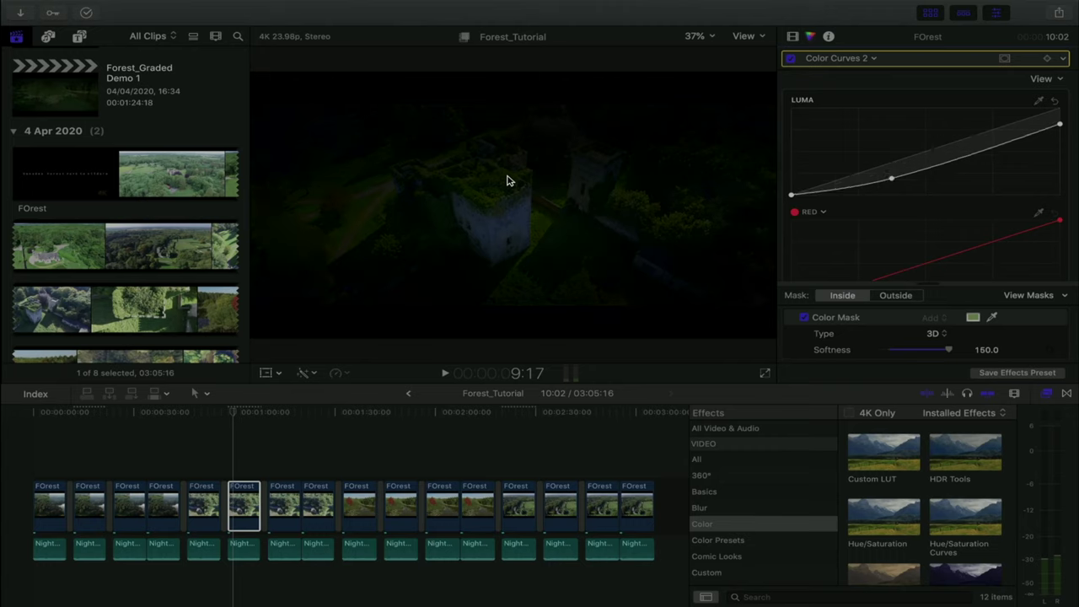
{"action": "left_click", "coordinate": [790, 58]}
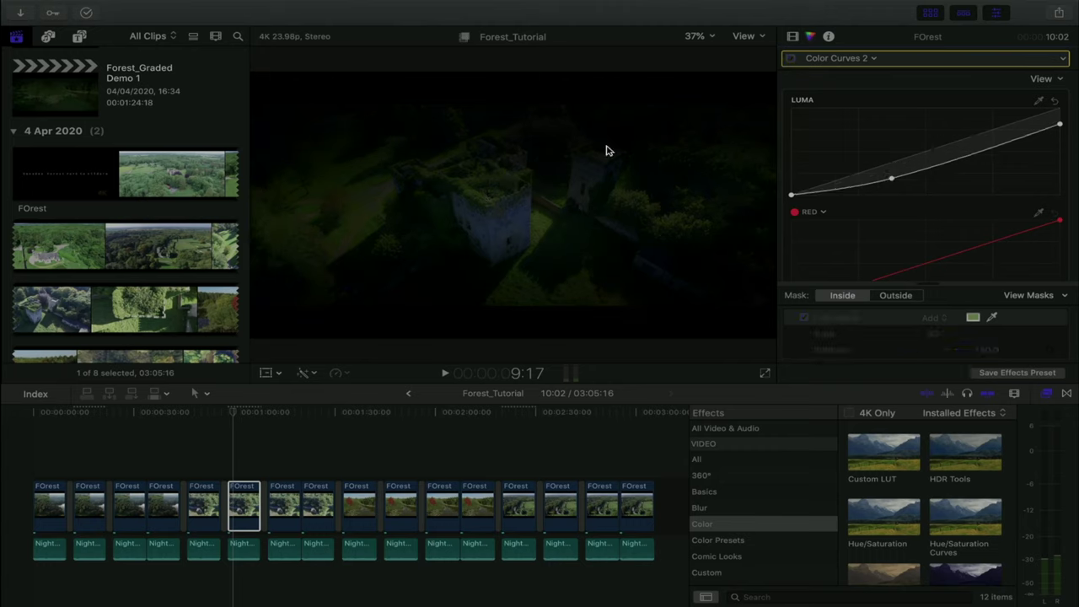
{"action": "left_click", "coordinate": [791, 58]}
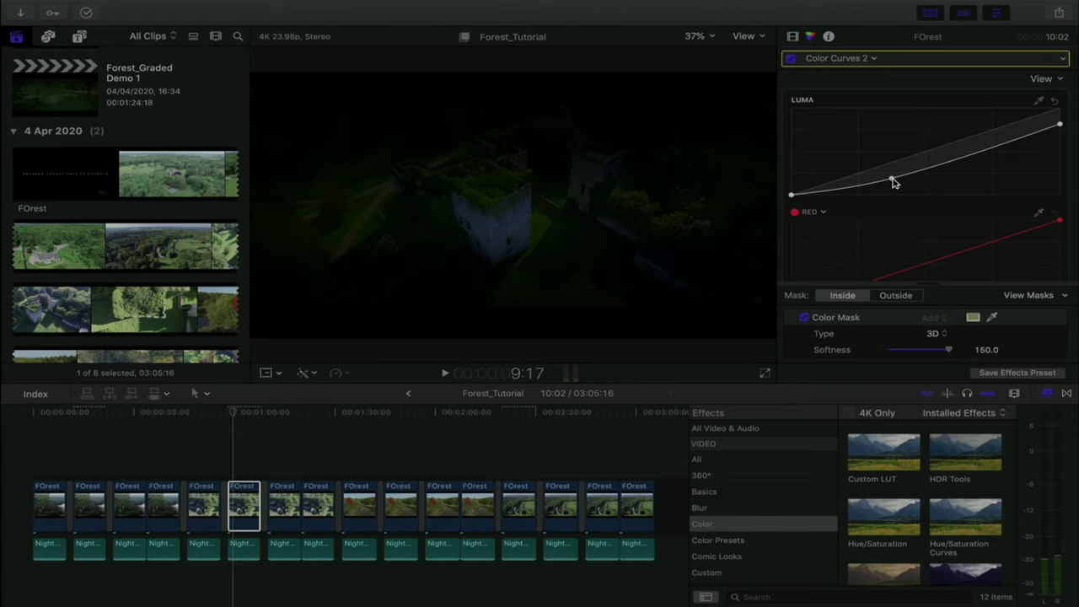
{"action": "left_click_drag", "start_coordinate": [895, 183], "coordinate": [899, 179]}
{"action": "mouse_move", "coordinate": [1060, 127]}
{"action": "left_mouse_down"}
{"action": "mouse_move", "coordinate": [1061, 103]}
{"action": "mouse_move", "coordinate": [1077, 143]}
{"action": "mouse_move", "coordinate": [1062, 104]}
{"action": "mouse_move", "coordinate": [1078, 201]}
{"action": "mouse_move", "coordinate": [1078, 101]}
{"action": "mouse_move", "coordinate": [1077, 125]}
{"action": "left_mouse_up"}
Try resetting the blue curve of Color Curves 2 to compare the masked greens, and restore the curve each time.
{"action": "scroll", "coordinate": [923, 211], "scroll_direction": "down", "scroll_amount": 3}
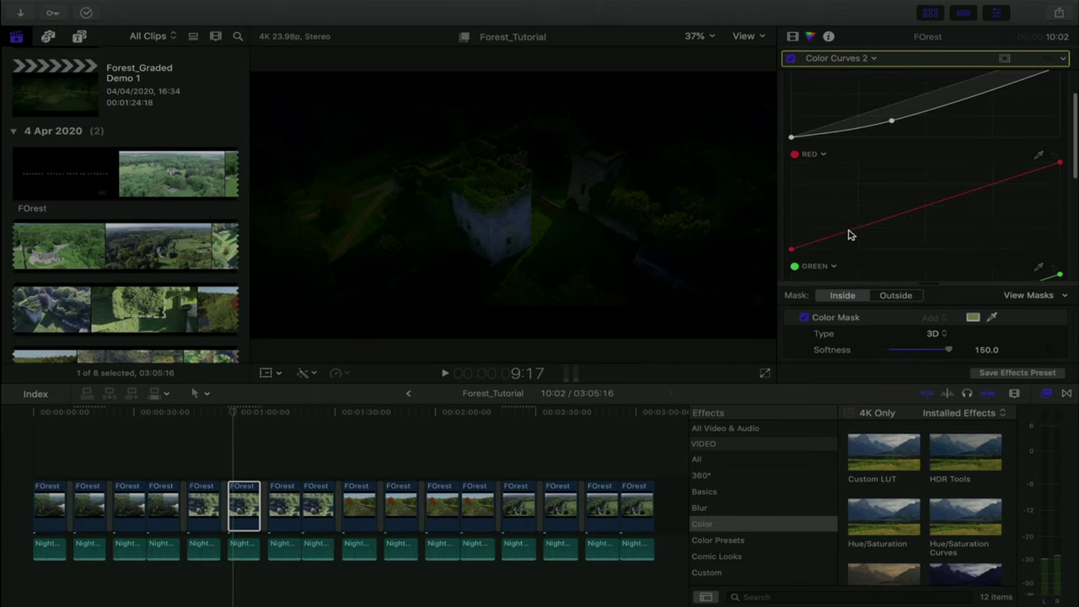
{"action": "scroll", "coordinate": [850, 236], "scroll_direction": "down", "scroll_amount": 3}
{"action": "scroll", "coordinate": [849, 236], "scroll_direction": "down", "scroll_amount": 5}
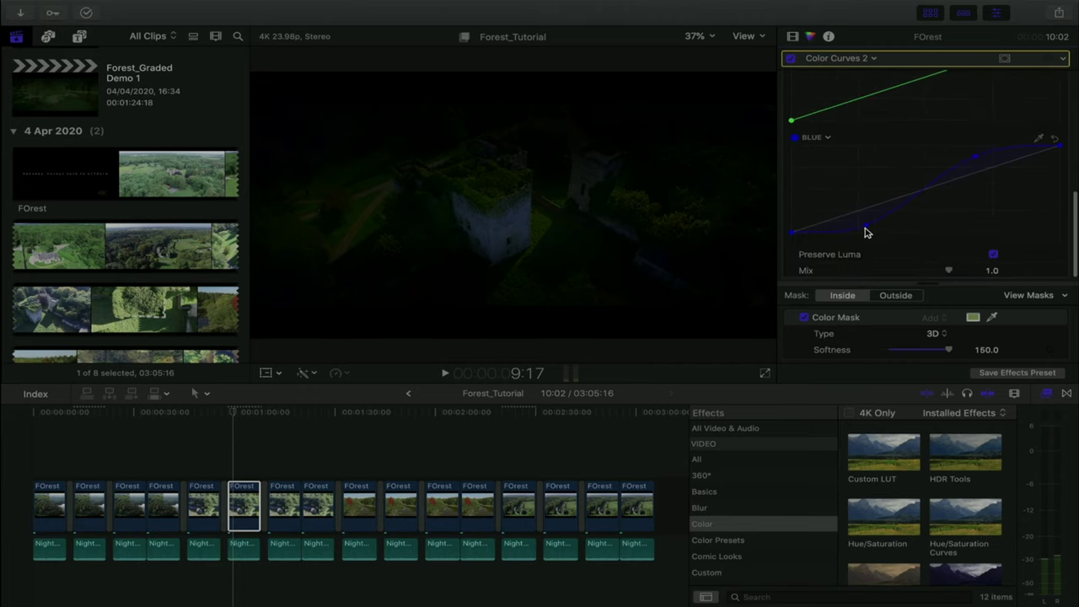
{"action": "left_click", "coordinate": [1054, 139]}
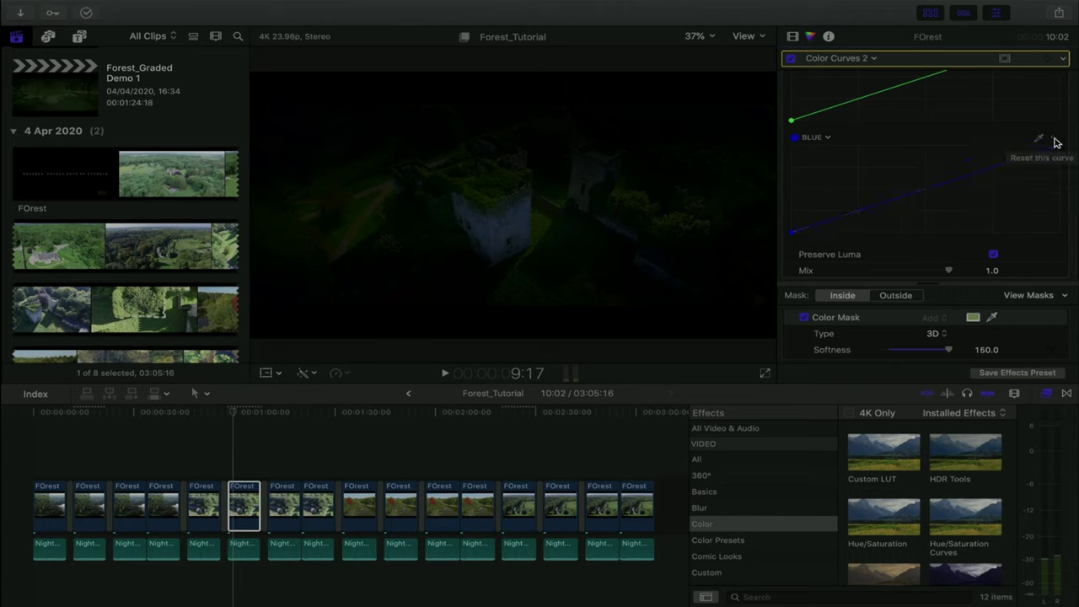
{"action": "key", "text": "super+z"}
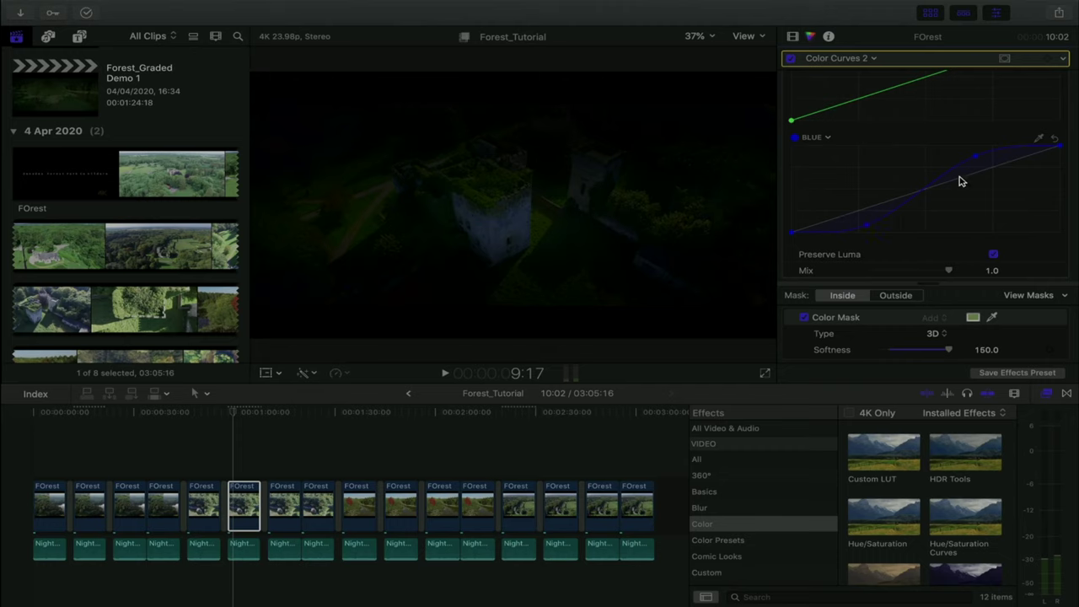
{"action": "left_click", "coordinate": [1054, 141]}
{"action": "key", "text": "super+z"}
Pull the upper control point of the blue curve in Color Curves 2 down below the diagonal.
{"action": "left_click_drag", "start_coordinate": [975, 157], "coordinate": [988, 183]}
{"action": "scroll", "coordinate": [872, 178], "scroll_direction": "up", "scroll_amount": 5}
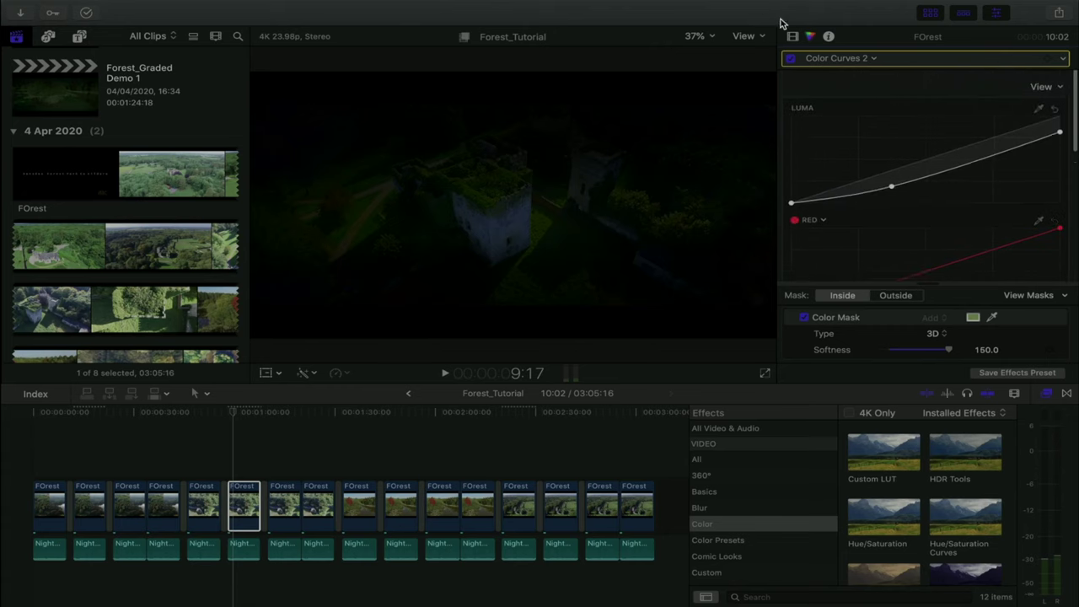
Review the clip's effect stack, from the graduated masks and vignette to the color curves and Hue/Saturation Curves 1.
{"action": "left_click", "coordinate": [792, 36]}
{"action": "scroll", "coordinate": [881, 186], "scroll_direction": "down", "scroll_amount": 2}
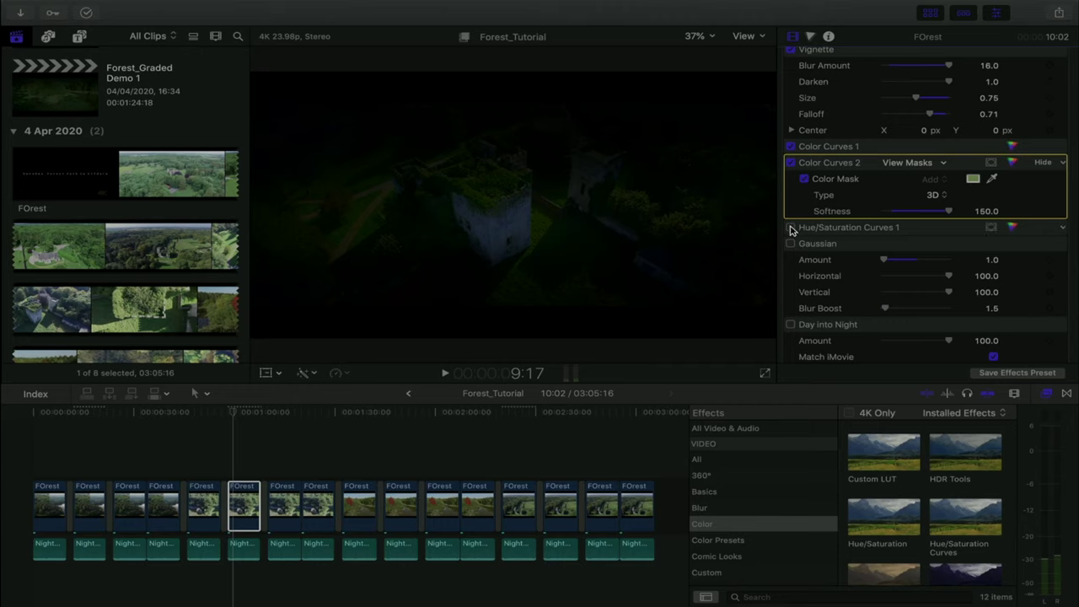
{"action": "scroll", "coordinate": [826, 138], "scroll_direction": "up", "scroll_amount": 7}
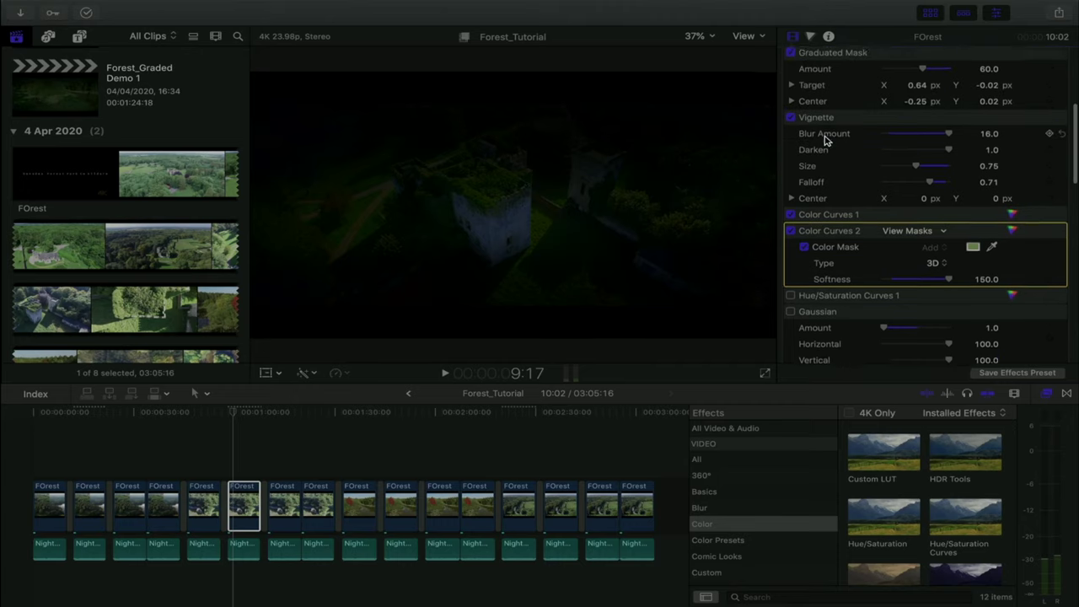
{"action": "scroll", "coordinate": [828, 102], "scroll_direction": "up", "scroll_amount": 5}
{"action": "scroll", "coordinate": [828, 102], "scroll_direction": "down", "scroll_amount": 8}
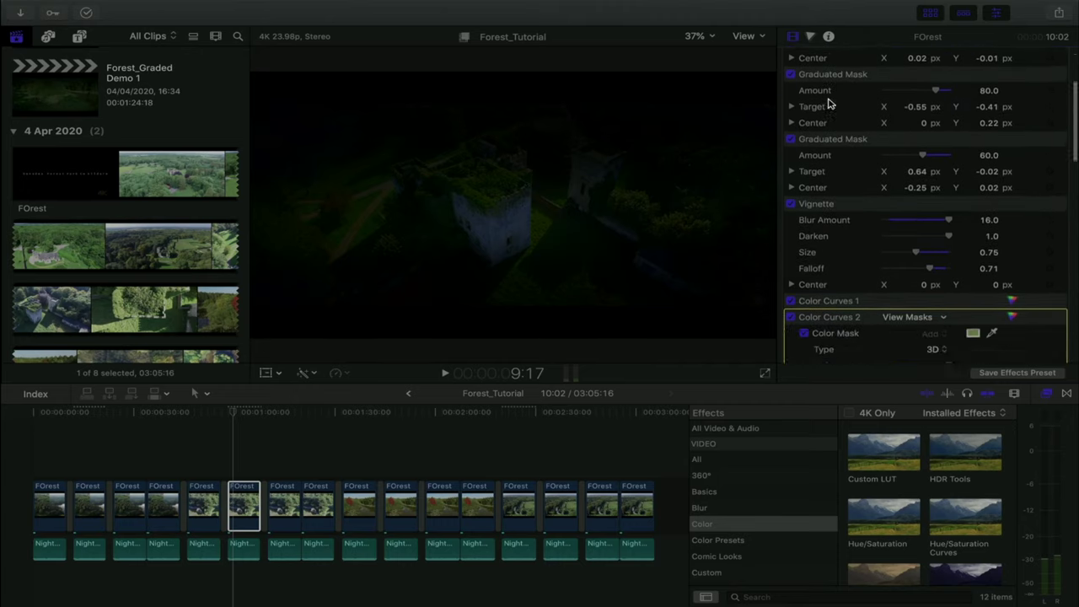
Enable Hue/Saturation Curves 1 in the clip's effect stack and open its curves.
{"action": "scroll", "coordinate": [846, 169], "scroll_direction": "down", "scroll_amount": 7}
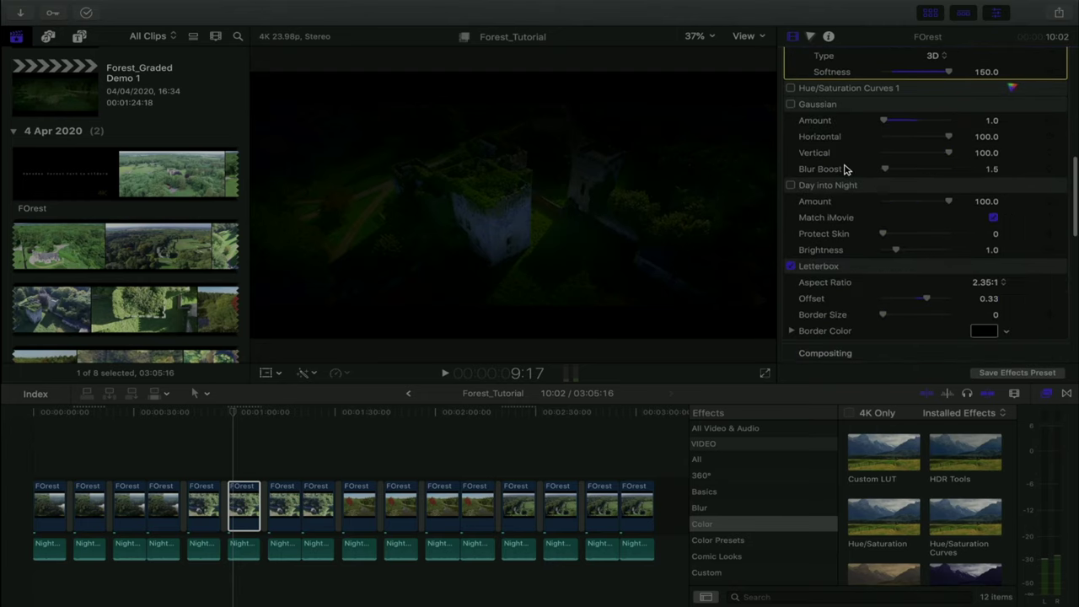
{"action": "scroll", "coordinate": [846, 172], "scroll_direction": "up", "scroll_amount": 4}
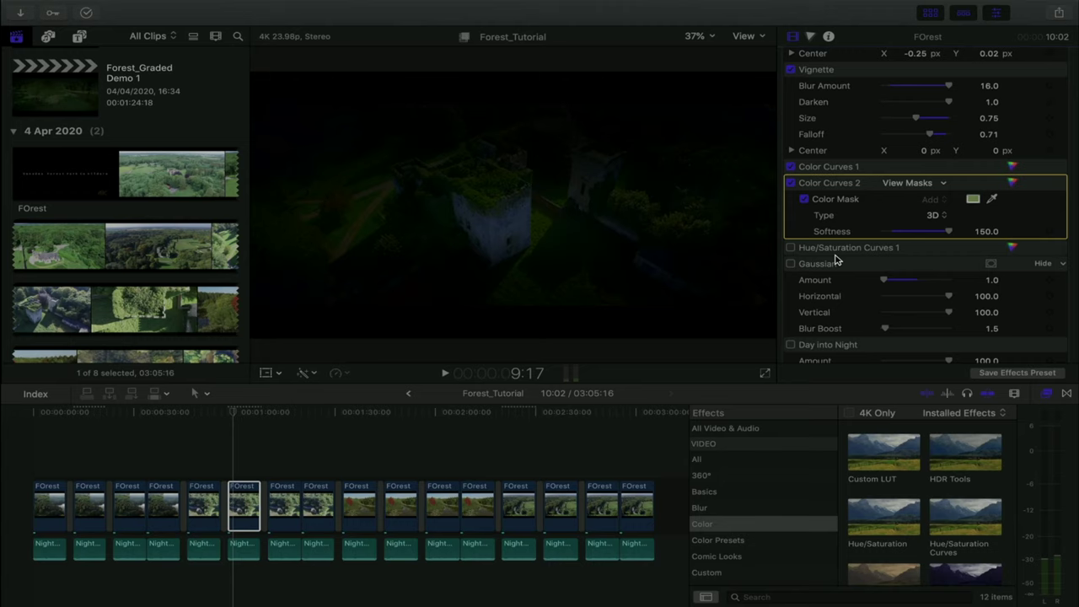
{"action": "scroll", "coordinate": [837, 260], "scroll_direction": "down", "scroll_amount": 1}
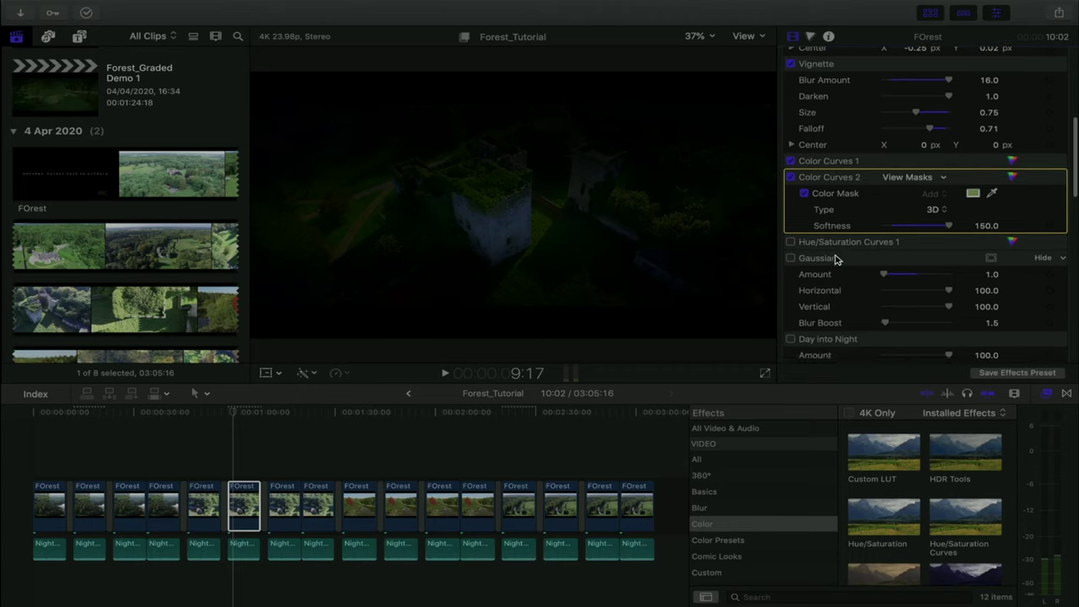
{"action": "scroll", "coordinate": [837, 260], "scroll_direction": "down", "scroll_amount": 3}
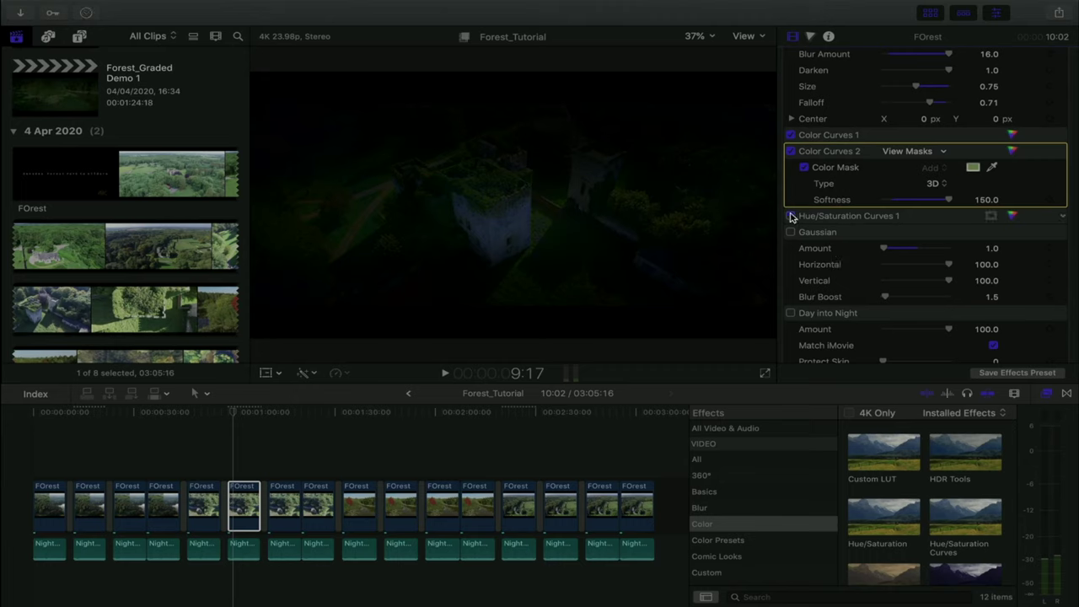
{"action": "left_click", "coordinate": [1012, 216]}
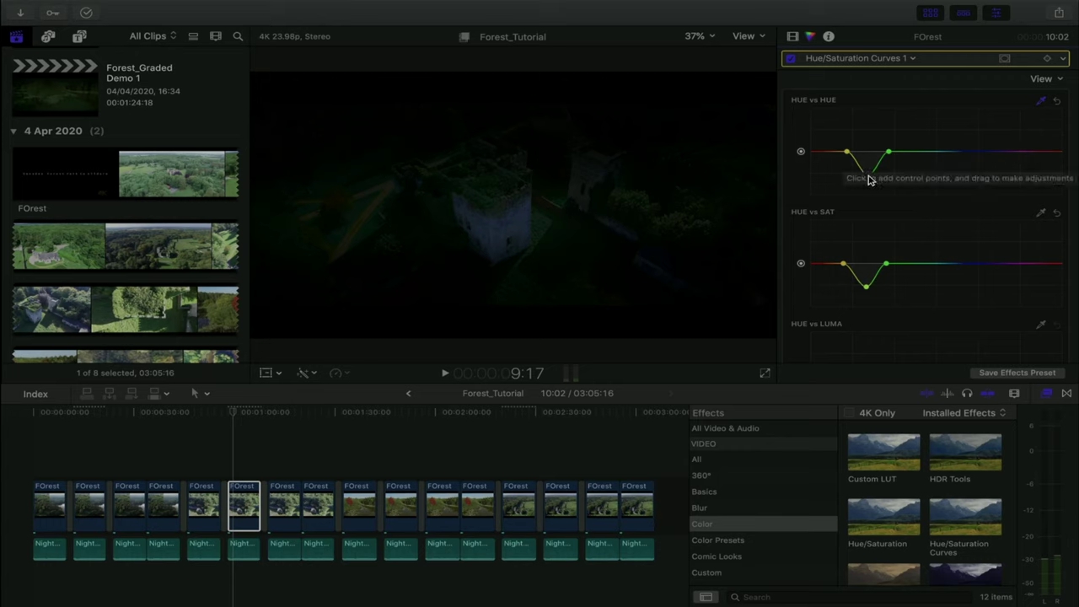
Try pulling the yellow-green control point of the Hue vs Hue curve far above the line, restoring the curve each time.
{"action": "left_click_drag", "start_coordinate": [870, 179], "coordinate": [871, 108]}
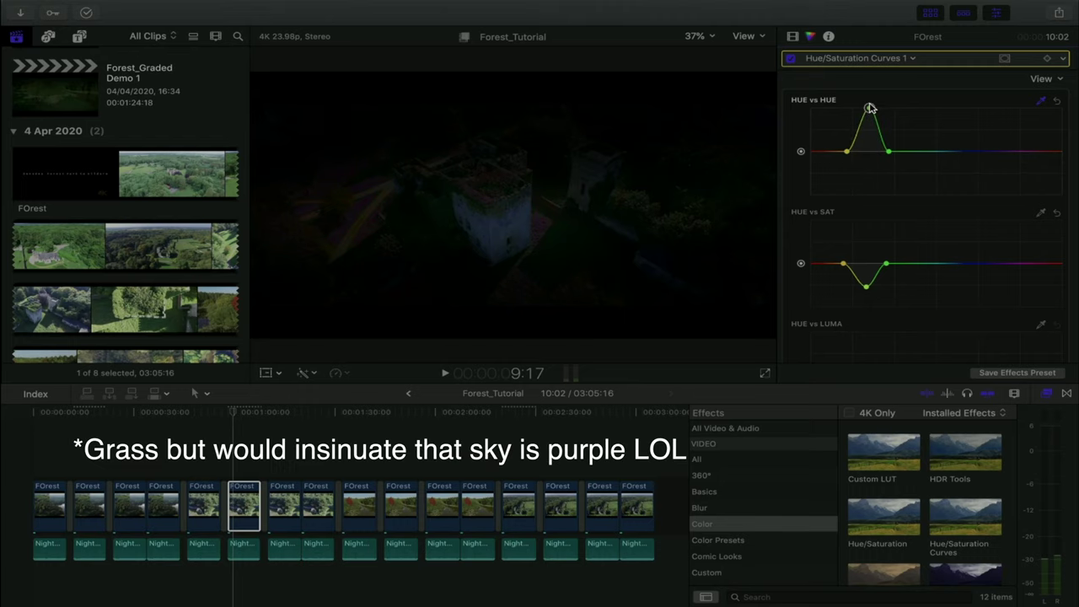
{"action": "mouse_move", "coordinate": [870, 108]}
{"action": "left_mouse_down"}
{"action": "mouse_move", "coordinate": [872, 201]}
{"action": "mouse_move", "coordinate": [882, 194]}
{"action": "mouse_move", "coordinate": [855, 199]}
{"action": "mouse_move", "coordinate": [883, 199]}
{"action": "mouse_move", "coordinate": [857, 200]}
{"action": "mouse_move", "coordinate": [872, 195]}
{"action": "mouse_move", "coordinate": [868, 120]}
{"action": "left_mouse_up"}
{"action": "scroll", "coordinate": [869, 119], "scroll_direction": "down", "scroll_amount": 1}
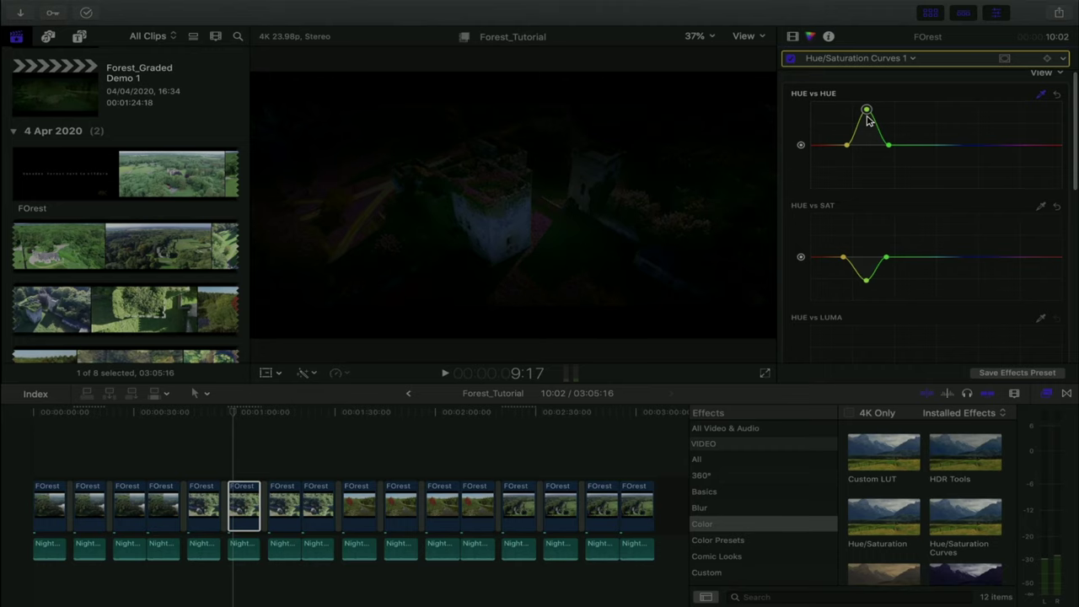
{"action": "key", "text": "super+z"}
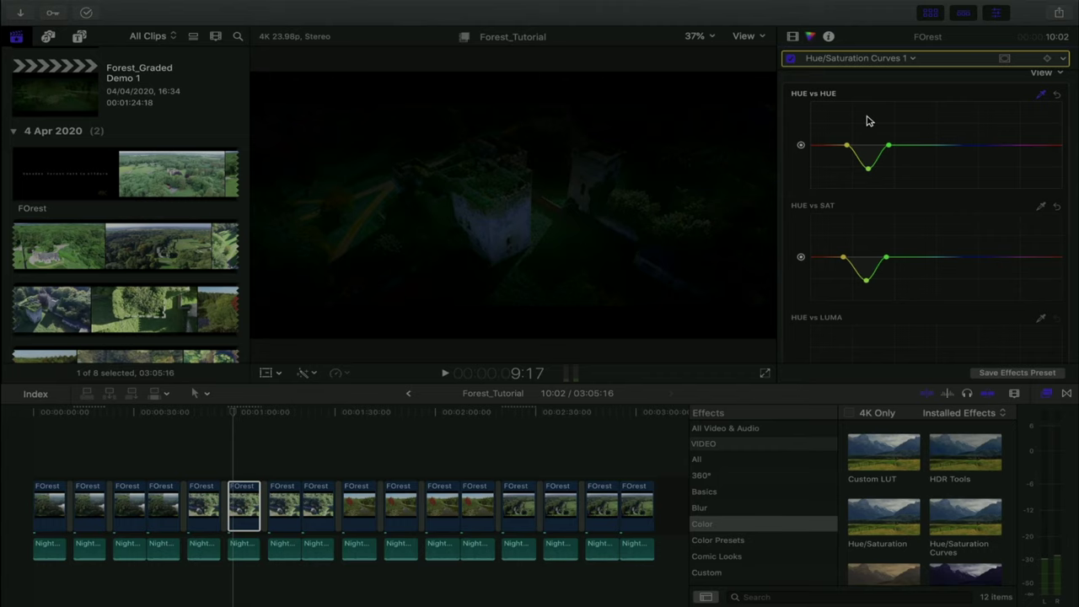
{"action": "left_click_drag", "start_coordinate": [867, 169], "coordinate": [868, 102]}
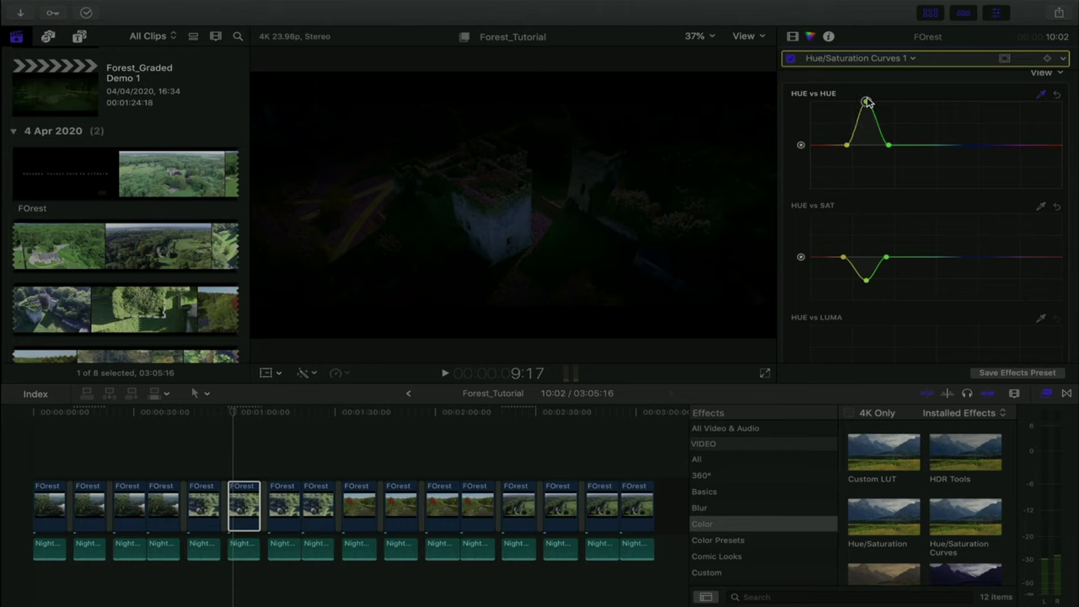
{"action": "key", "text": "super+z"}
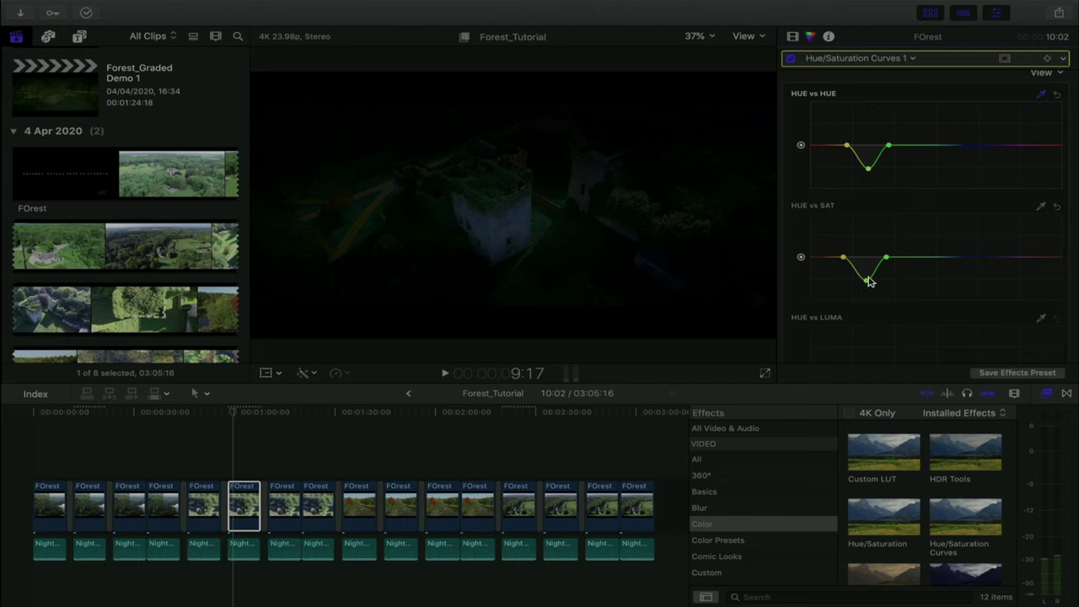
Try raising the yellow-green control point of the Hue vs Sat curve toward the line, restoring the curve each time.
{"action": "left_click_drag", "start_coordinate": [867, 282], "coordinate": [869, 257]}
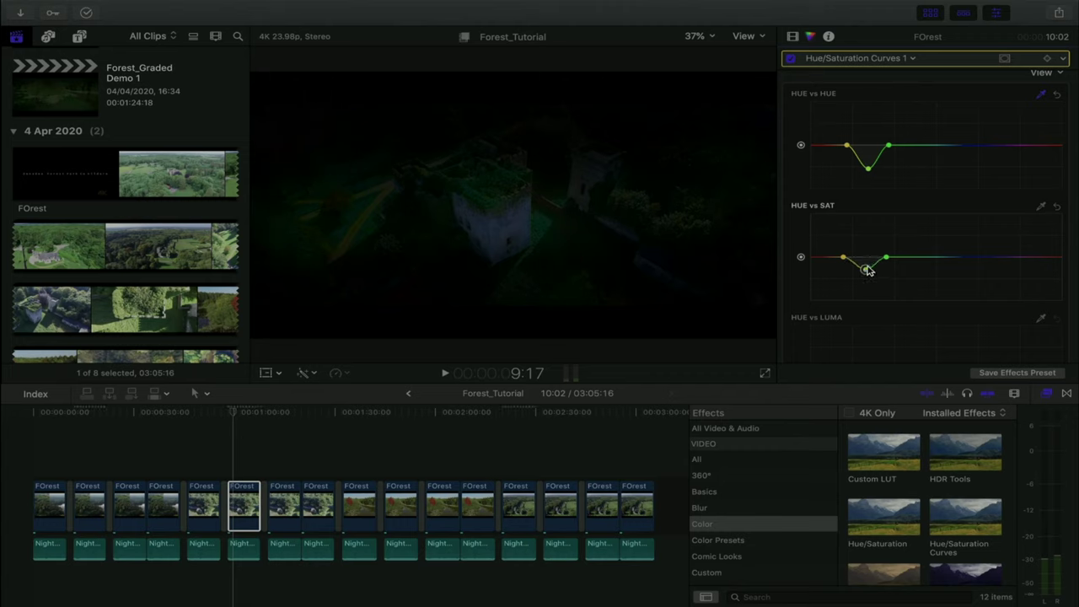
{"action": "key", "text": "super+z"}
{"action": "left_click_drag", "start_coordinate": [865, 278], "coordinate": [864, 254]}
{"action": "key", "text": "super+z"}
{"action": "scroll", "coordinate": [864, 255], "scroll_direction": "down", "scroll_amount": 10}
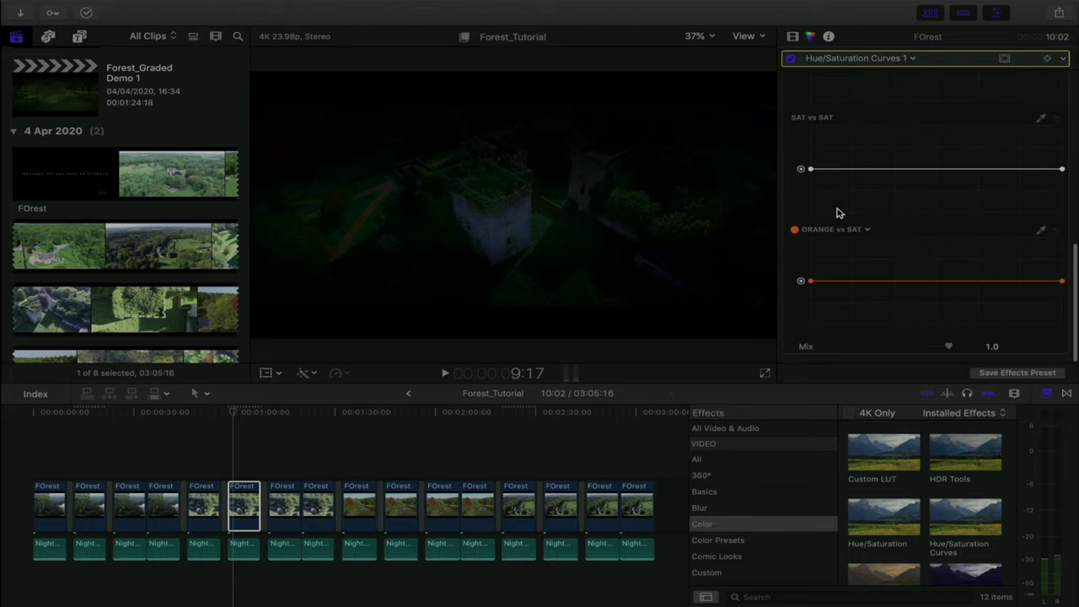
{"action": "scroll", "coordinate": [837, 213], "scroll_direction": "up", "scroll_amount": 10}
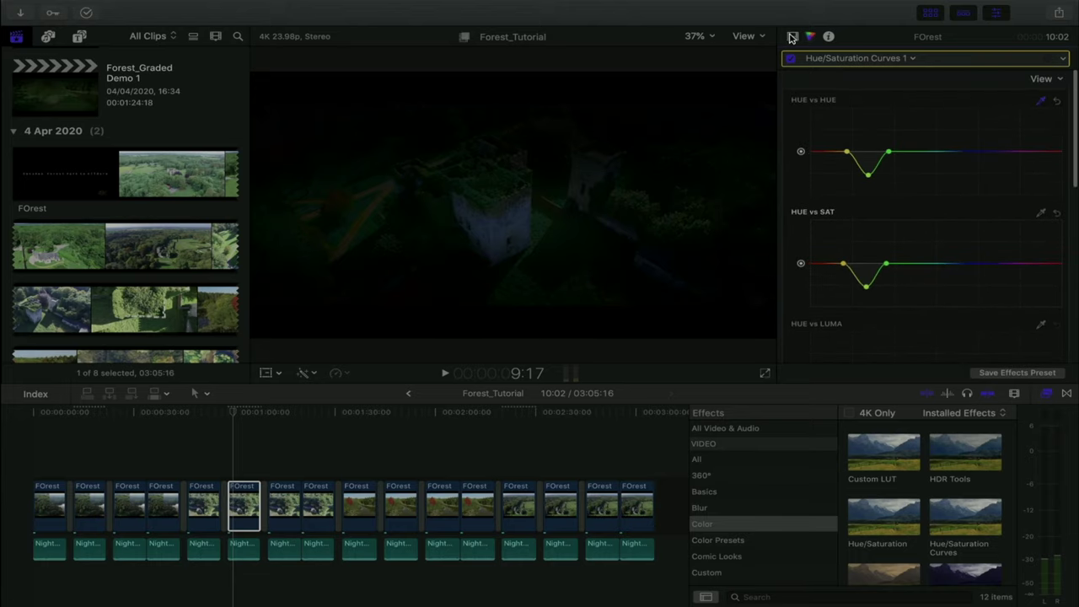
Return to the clip's effect stack and enable the Gaussian blur effect.
{"action": "left_click", "coordinate": [792, 37]}
{"action": "scroll", "coordinate": [839, 185], "scroll_direction": "down", "scroll_amount": 2}
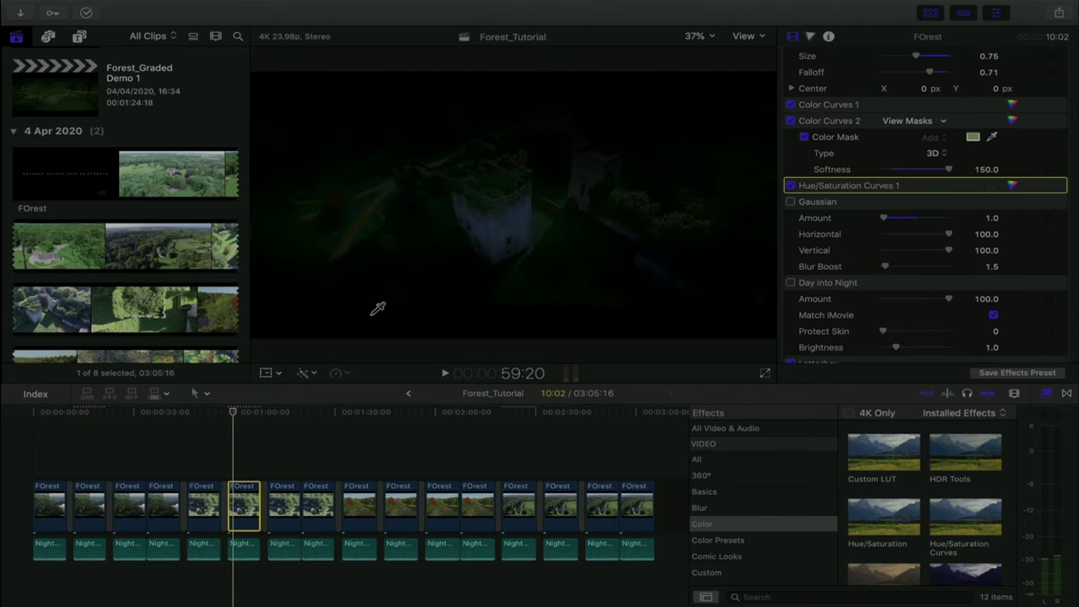
{"action": "left_click", "coordinate": [790, 201]}
{"action": "left_click", "coordinate": [820, 204]}
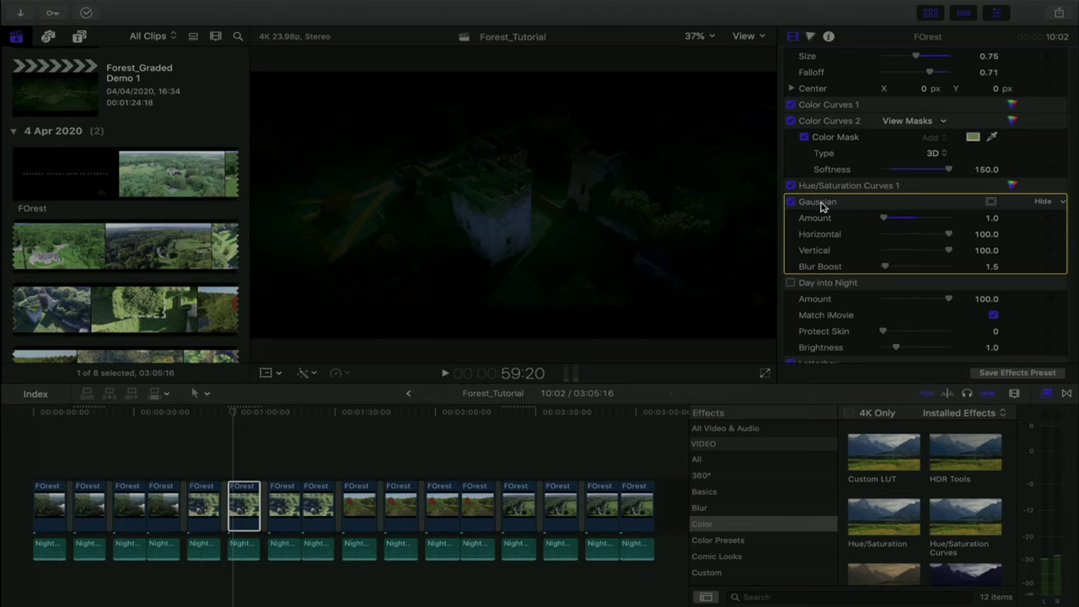
Enable the Day into Night effect, comparing the image with it off and on.
{"action": "scroll", "coordinate": [822, 205], "scroll_direction": "down", "scroll_amount": 3}
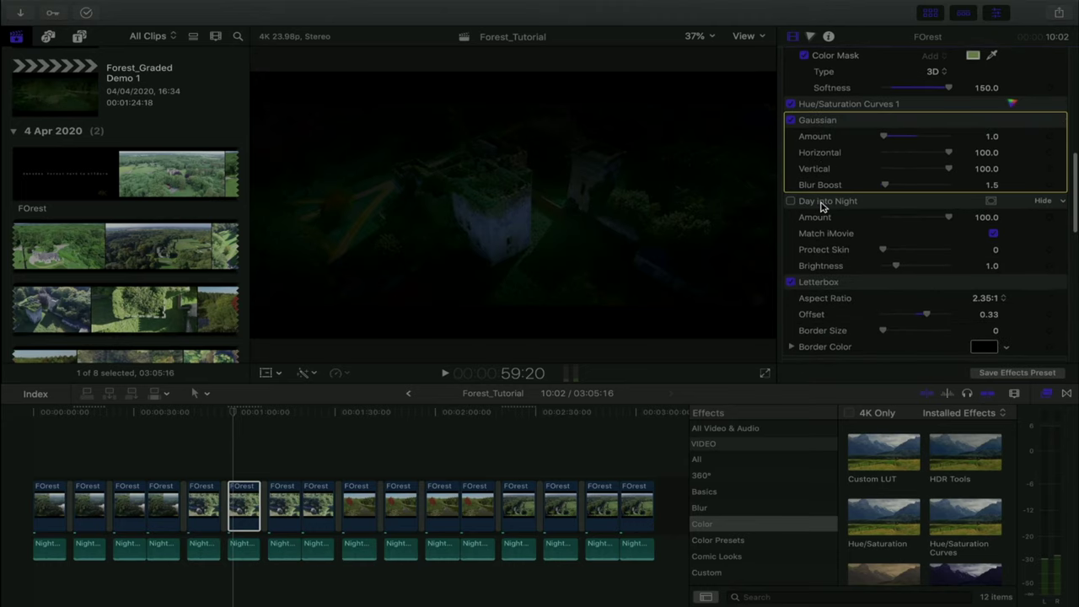
{"action": "left_click", "coordinate": [790, 202]}
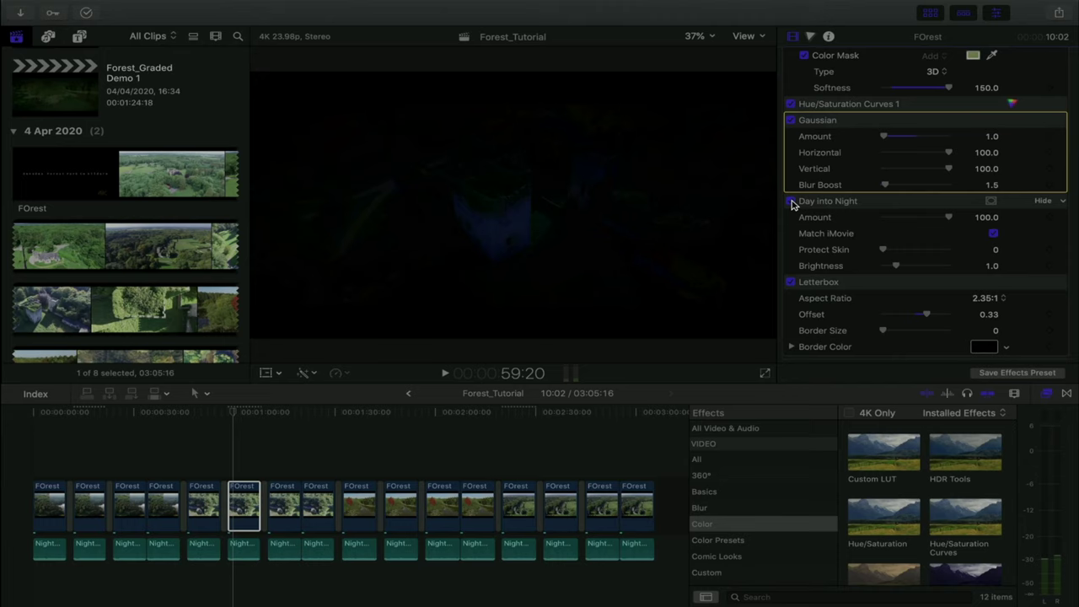
{"action": "left_click", "coordinate": [791, 202]}
{"action": "left_click", "coordinate": [790, 201]}
{"action": "left_click", "coordinate": [816, 207]}
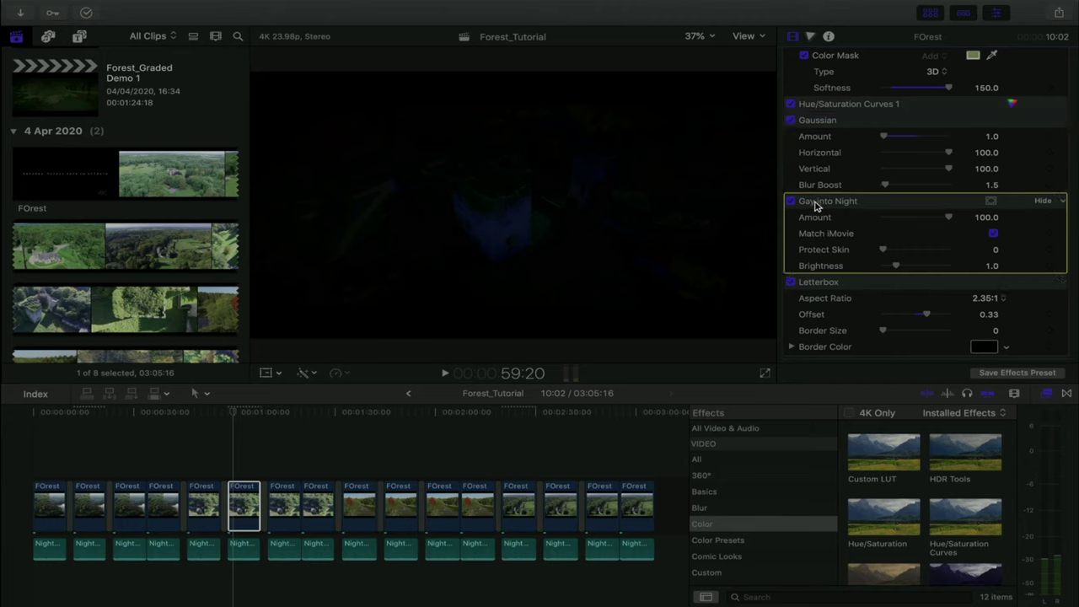
Lower the Day into Night Amount to 40.32, briefly trying 100 and undoing that for comparison.
{"action": "mouse_move", "coordinate": [908, 213]}
{"action": "left_mouse_down"}
{"action": "mouse_move", "coordinate": [930, 225]}
{"action": "mouse_move", "coordinate": [910, 220]}
{"action": "left_mouse_up"}
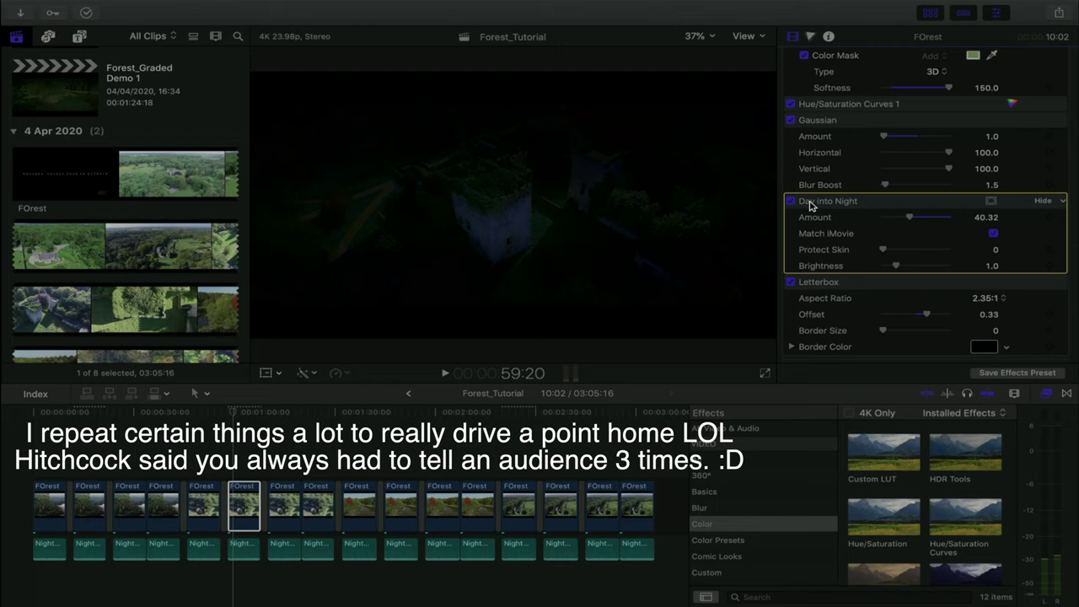
{"action": "left_click_drag", "start_coordinate": [913, 217], "coordinate": [988, 219]}
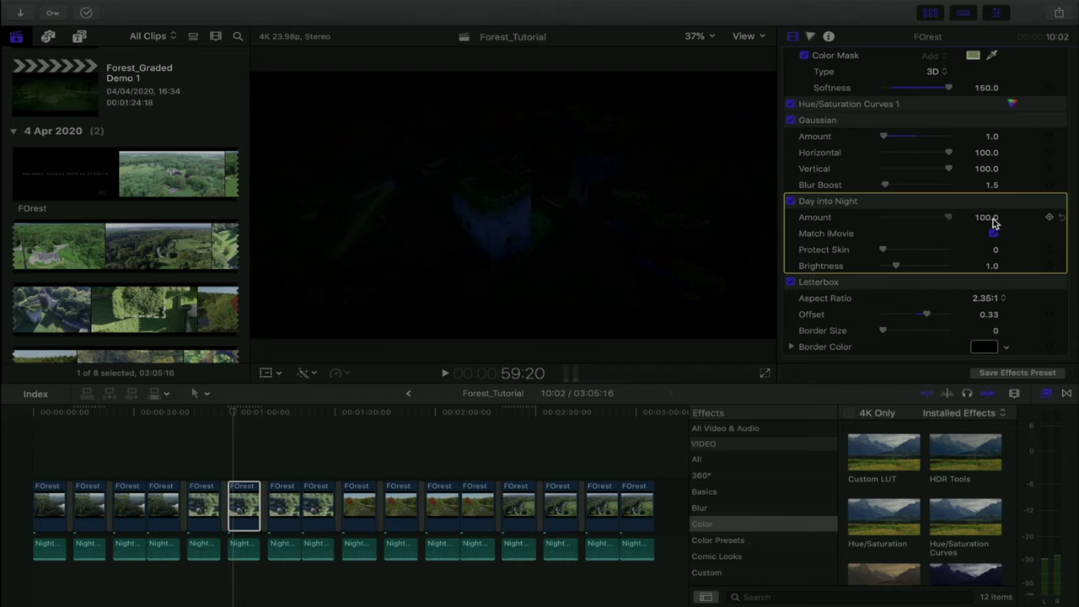
{"action": "key", "text": "super+z"}
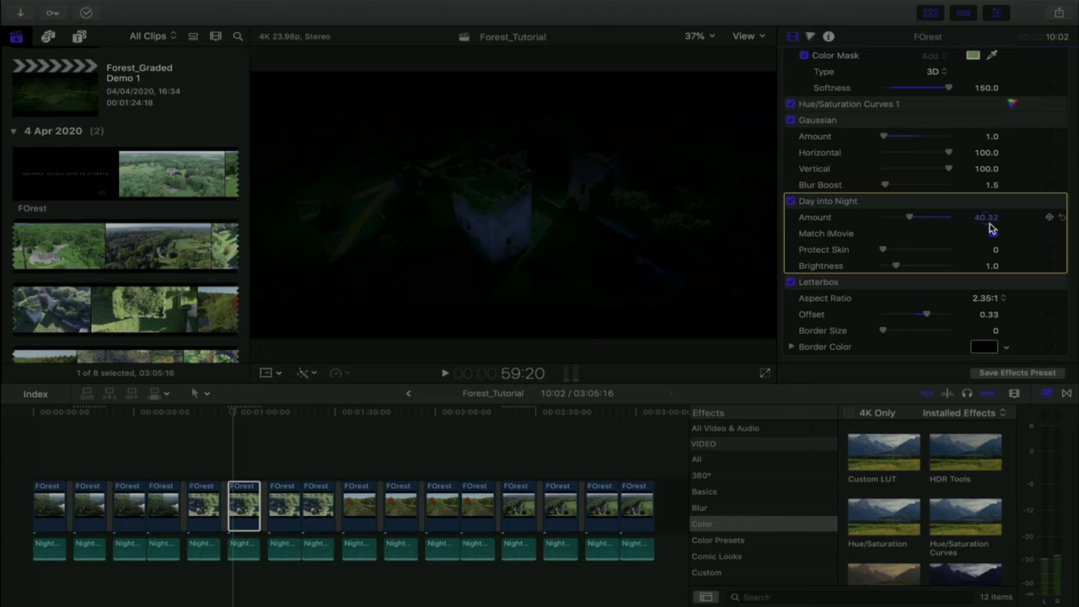
Compare the frame with the Letterbox effect off and on, and return to the first Graduated Mask in the stack.
{"action": "scroll", "coordinate": [873, 300], "scroll_direction": "down", "scroll_amount": 2}
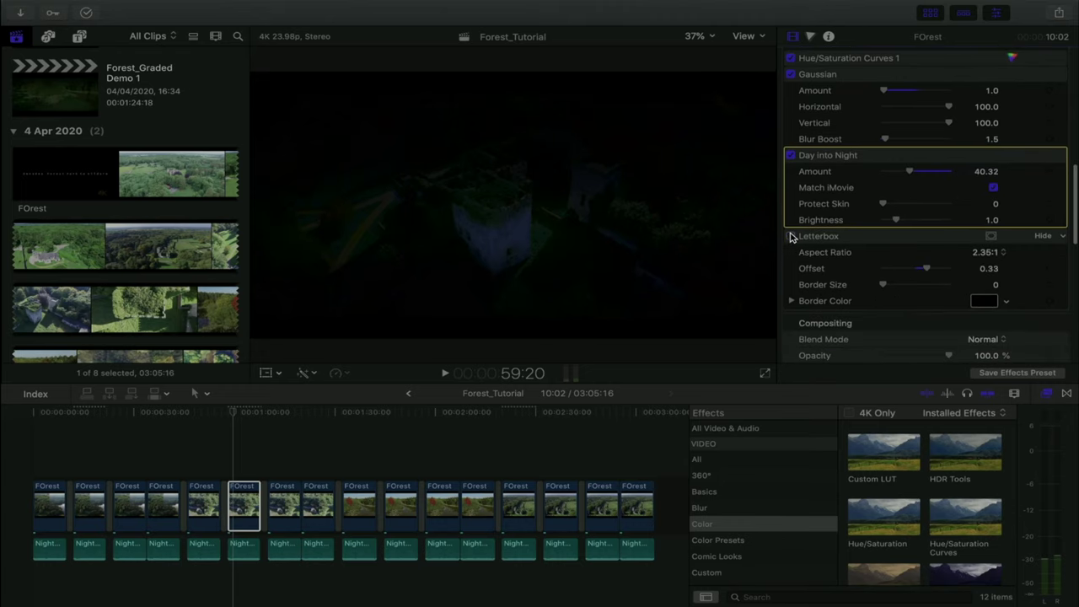
{"action": "scroll", "coordinate": [819, 239], "scroll_direction": "up", "scroll_amount": 10}
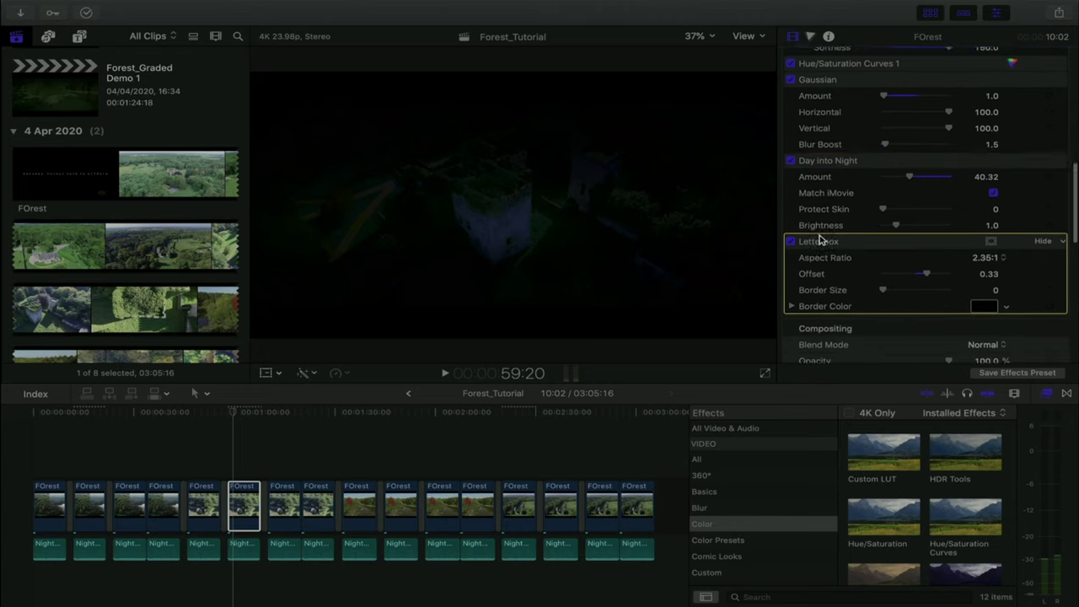
{"action": "scroll", "coordinate": [818, 239], "scroll_direction": "up", "scroll_amount": 4}
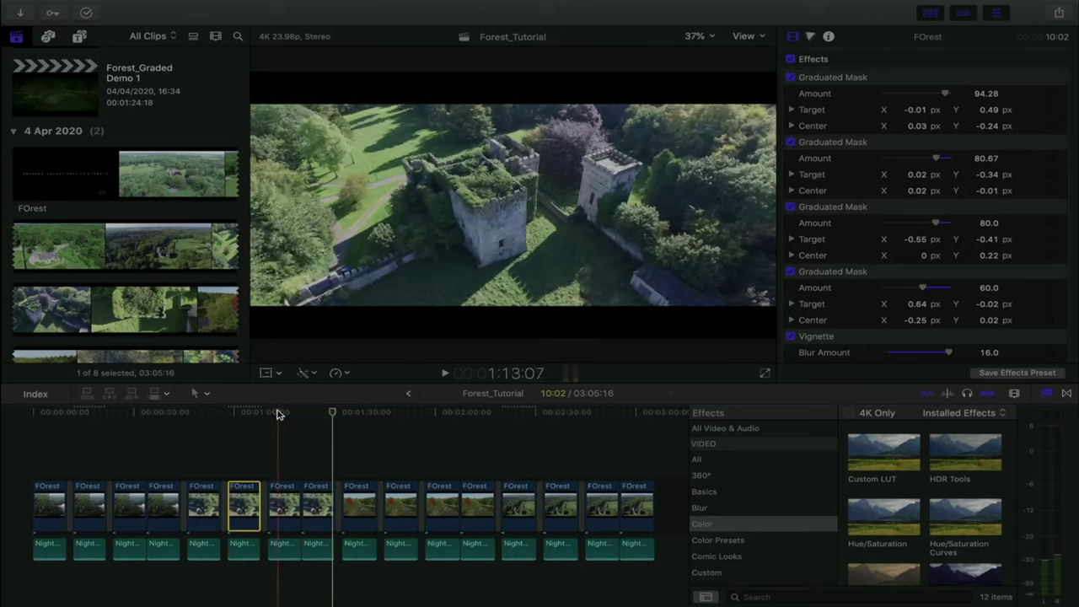
Compare the ungraded castle clip with the graded one after it, and select the graded clip.
{"action": "left_click", "coordinate": [279, 413]}
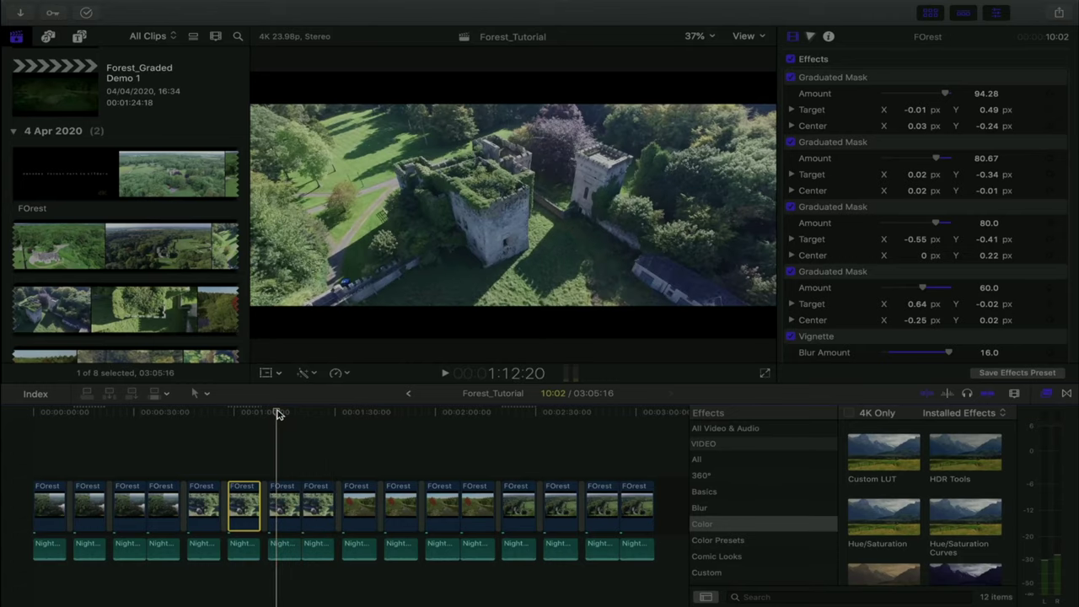
{"action": "left_click", "coordinate": [271, 413]}
{"action": "left_click", "coordinate": [277, 412]}
{"action": "left_click", "coordinate": [316, 427]}
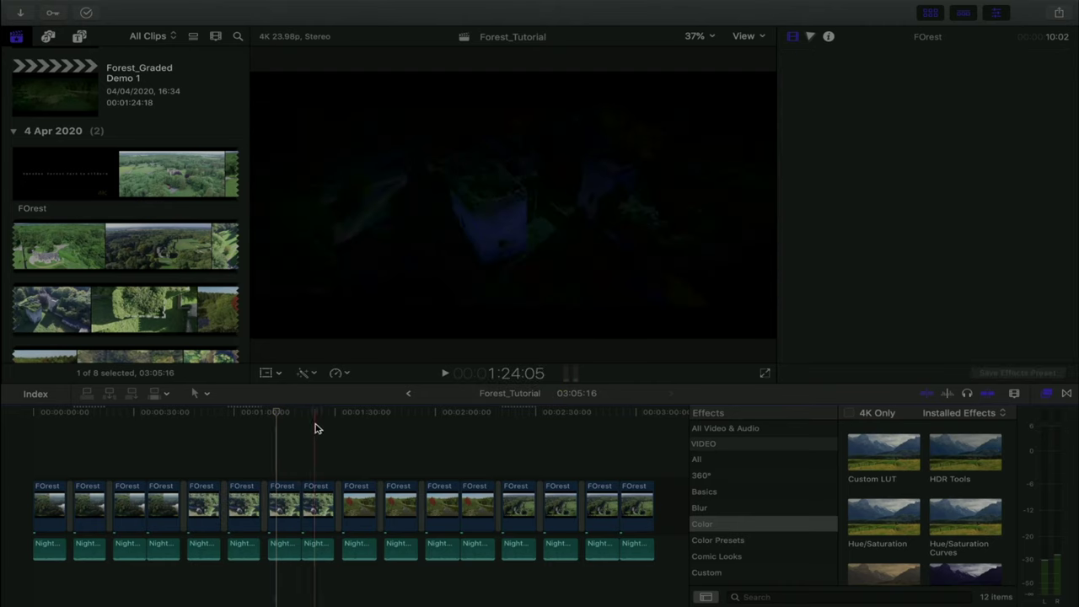
{"action": "left_click", "coordinate": [317, 502]}
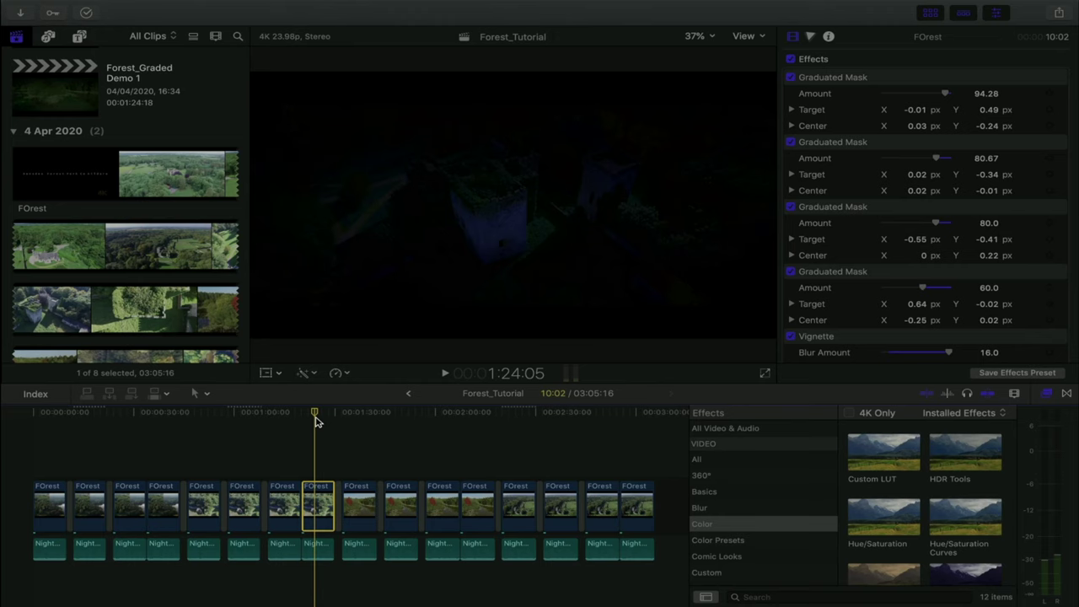
Play the ungraded lake shot with the red tree in full screen and stop the playback.
{"action": "left_click", "coordinate": [425, 413]}
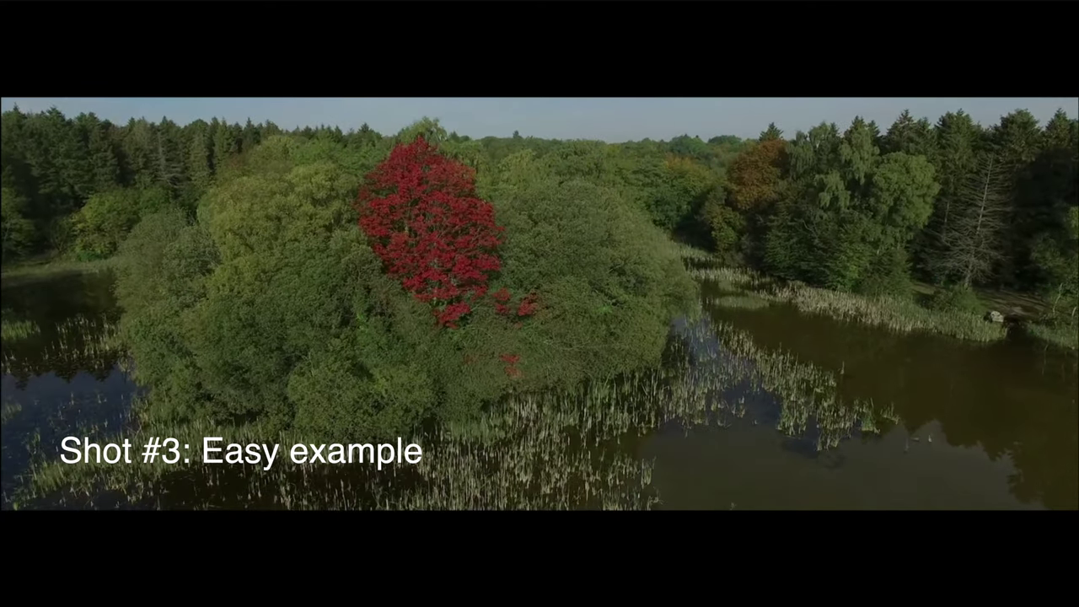
{"action": "mouse_move", "coordinate": [733, 361]}
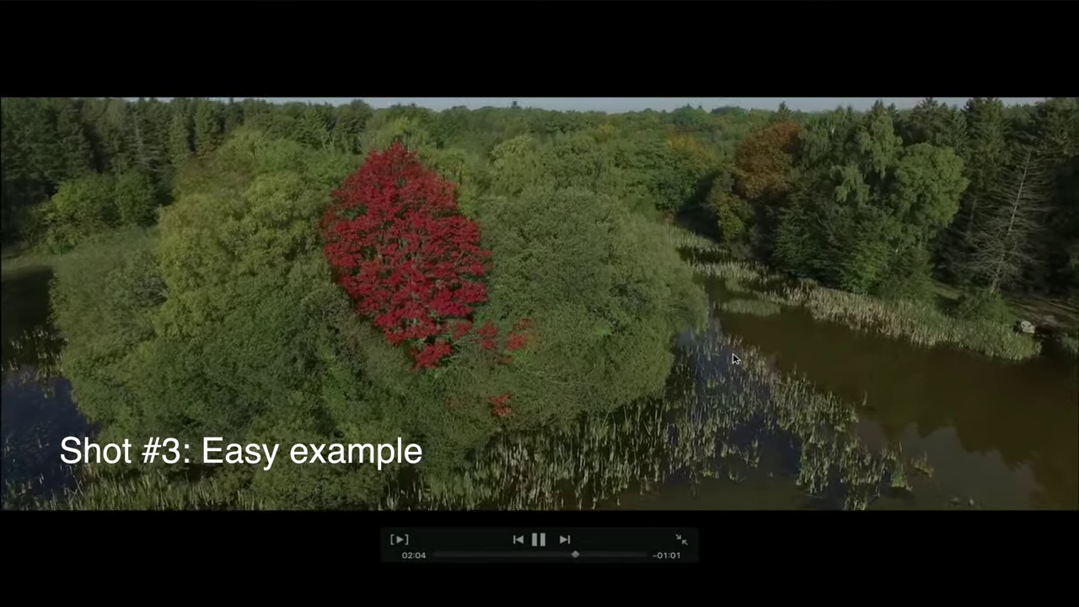
{"action": "key", "text": "space"}
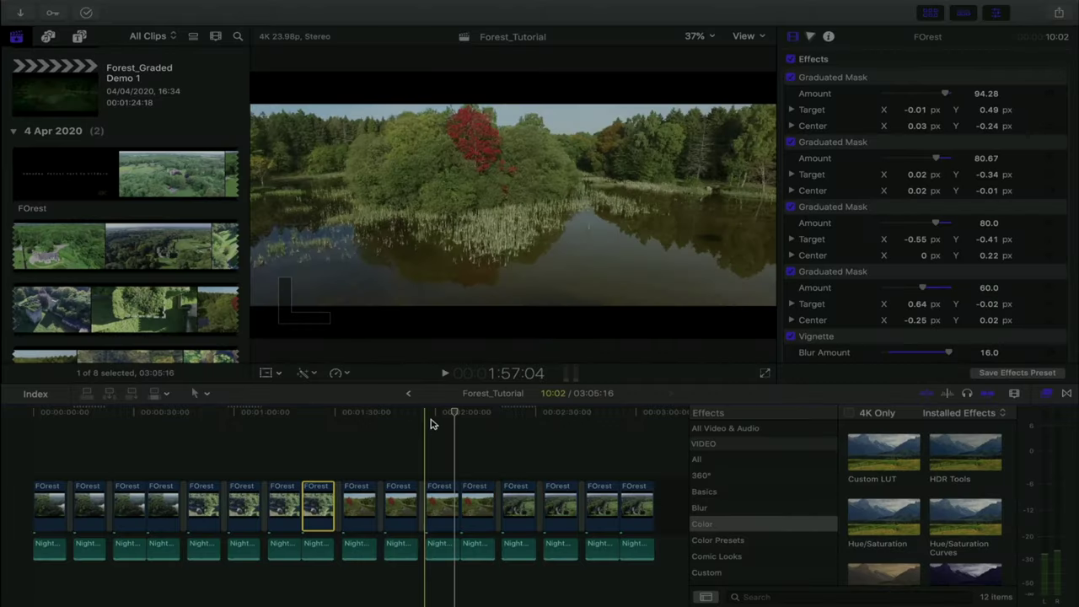
Move the playhead to the start of the graded lake clip and play it in full screen.
{"action": "left_click", "coordinate": [436, 412]}
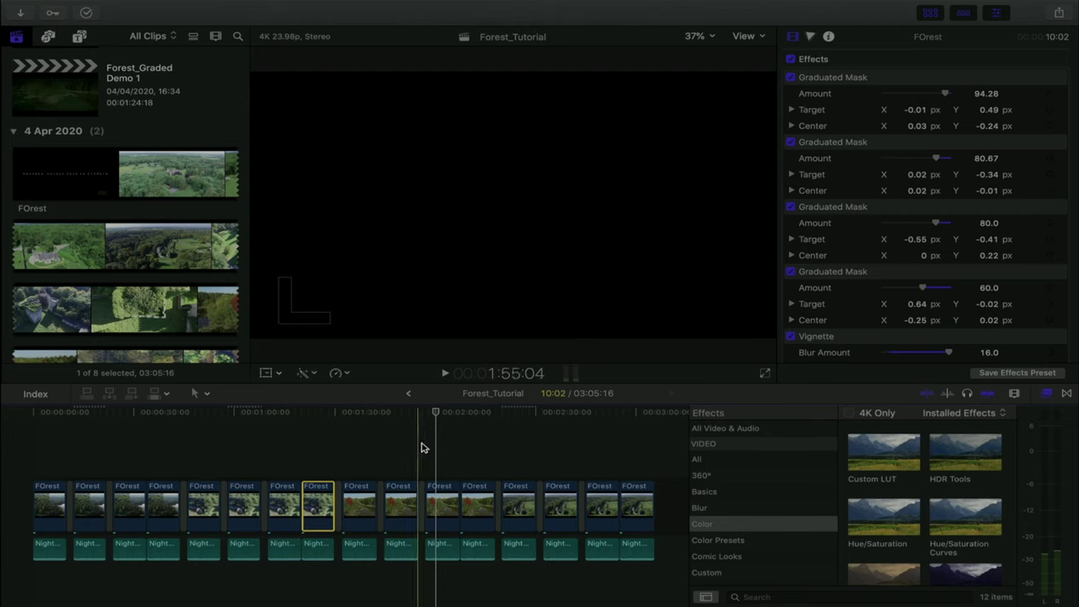
{"action": "left_click", "coordinate": [458, 447]}
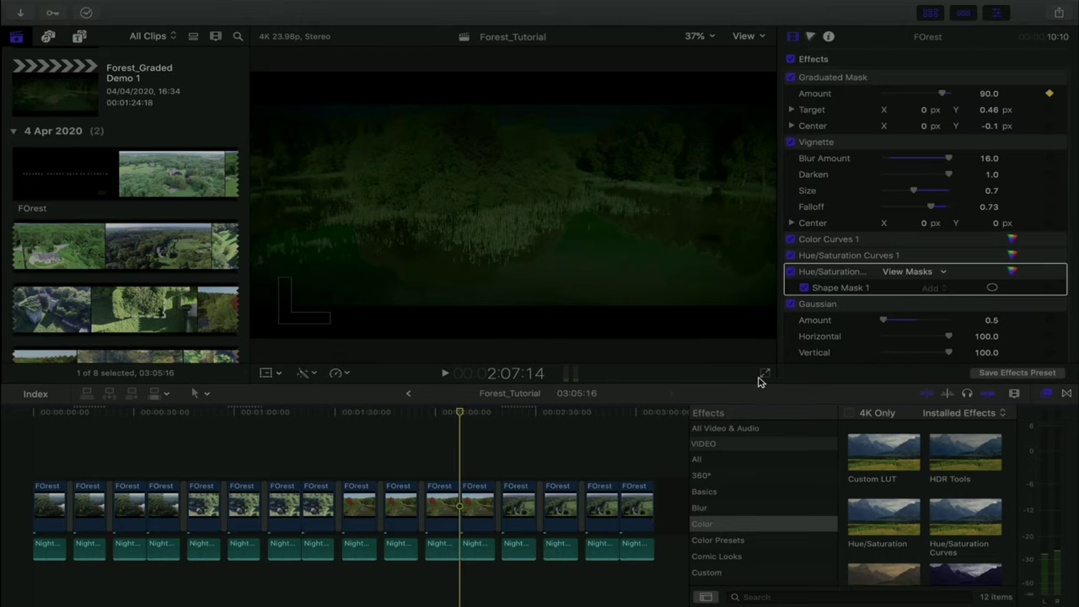
{"action": "key", "text": "super+shift+f"}
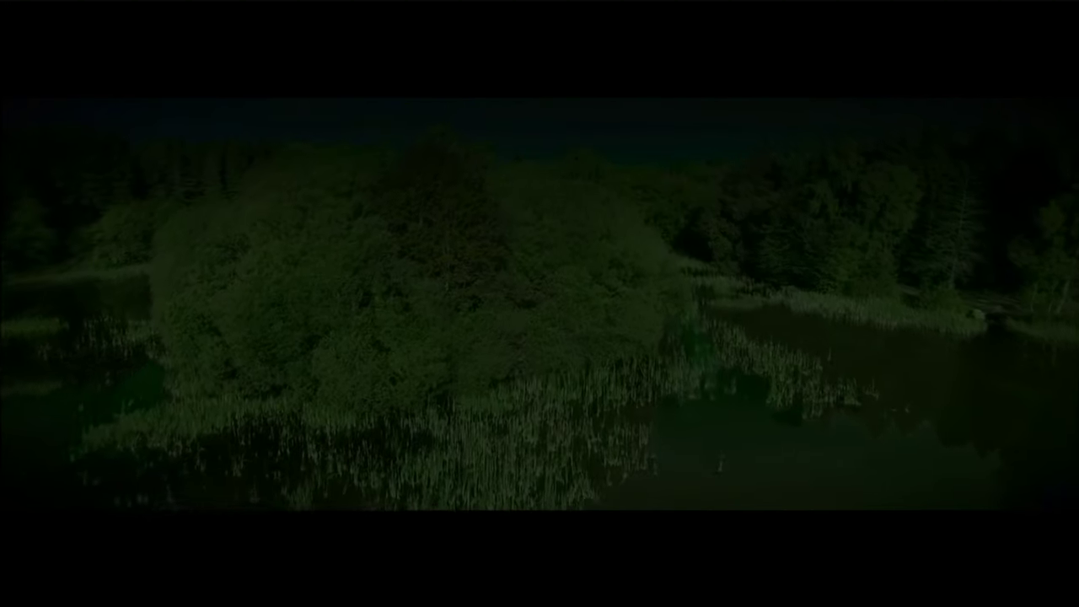
{"action": "mouse_move", "coordinate": [613, 395]}
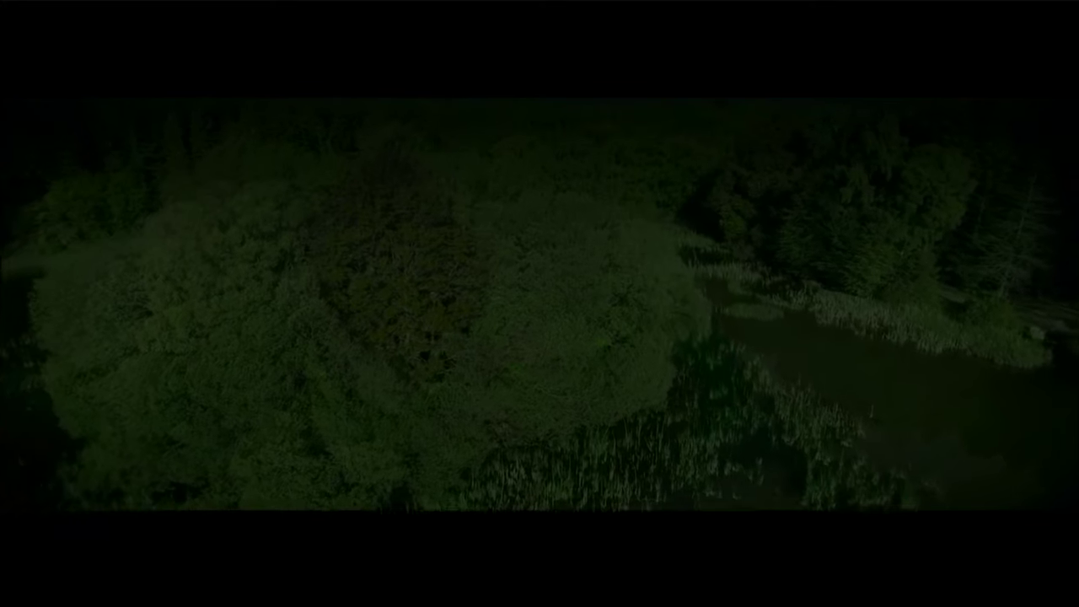
{"action": "mouse_move", "coordinate": [648, 438]}
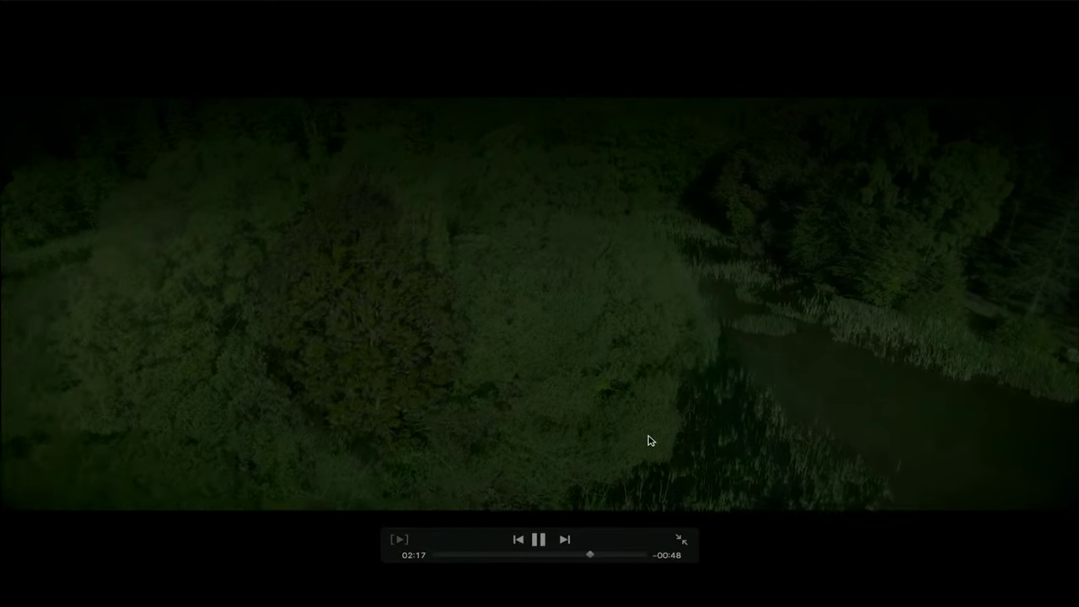
Stop the full-screen playback and compare the ungraded third lake clip with the start of the graded clip after it.
{"action": "key", "text": "space"}
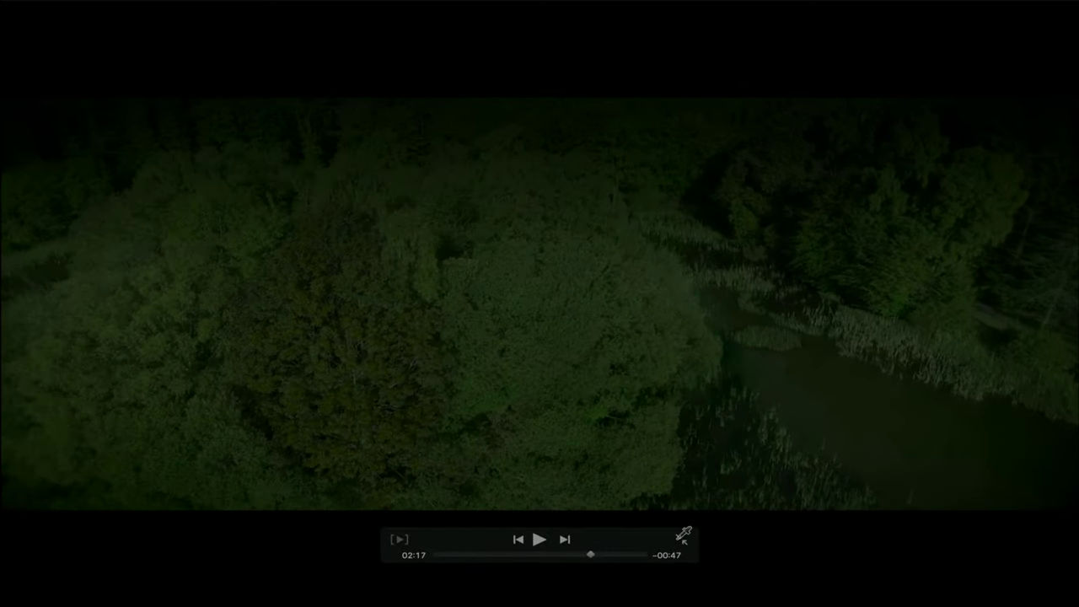
{"action": "left_click", "coordinate": [683, 534]}
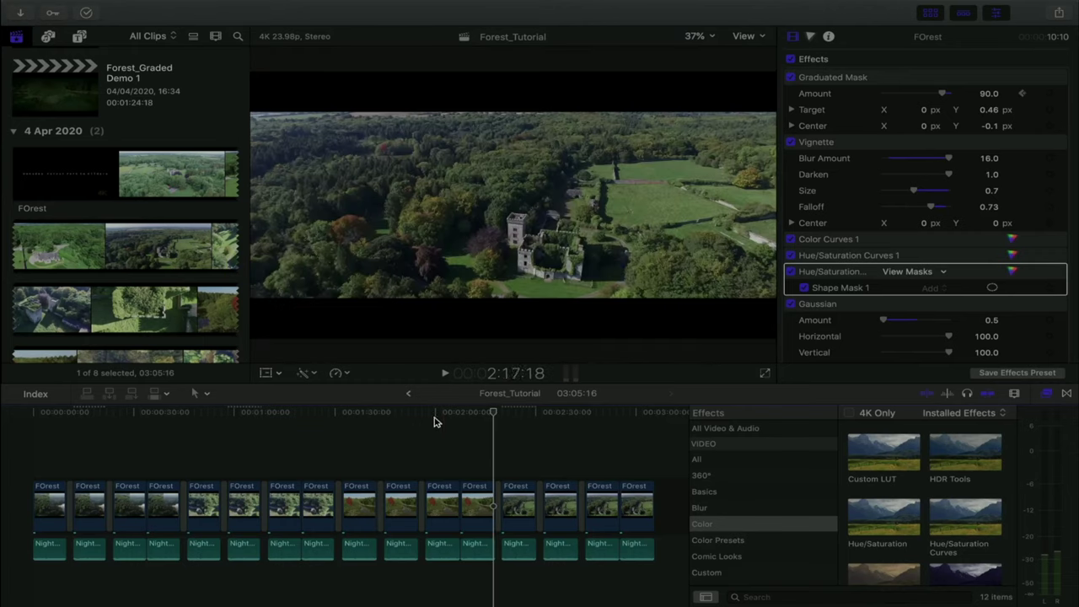
{"action": "left_click", "coordinate": [424, 419]}
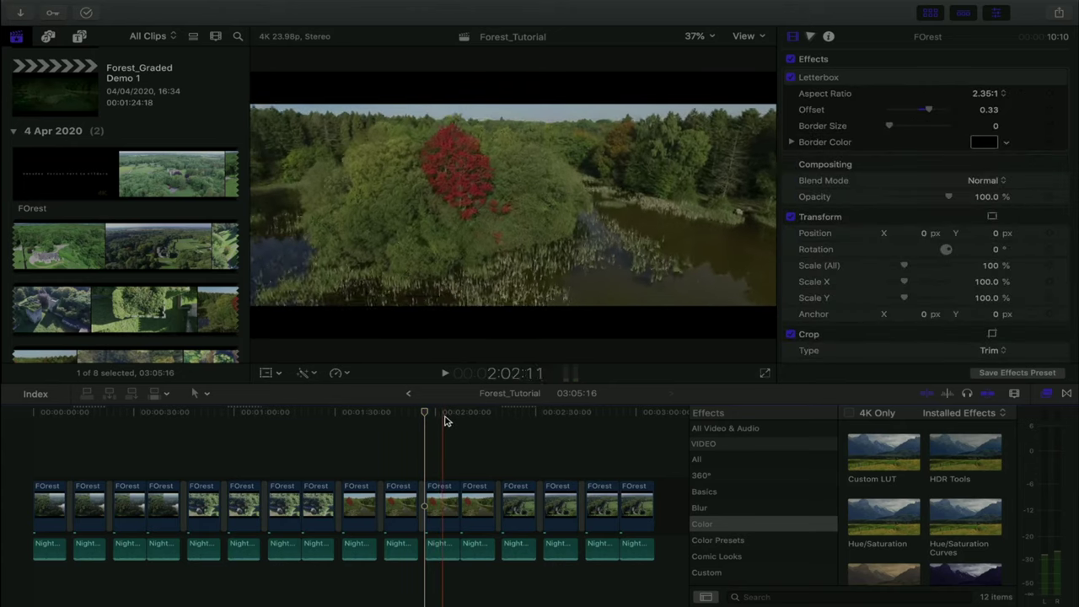
{"action": "left_click", "coordinate": [458, 416]}
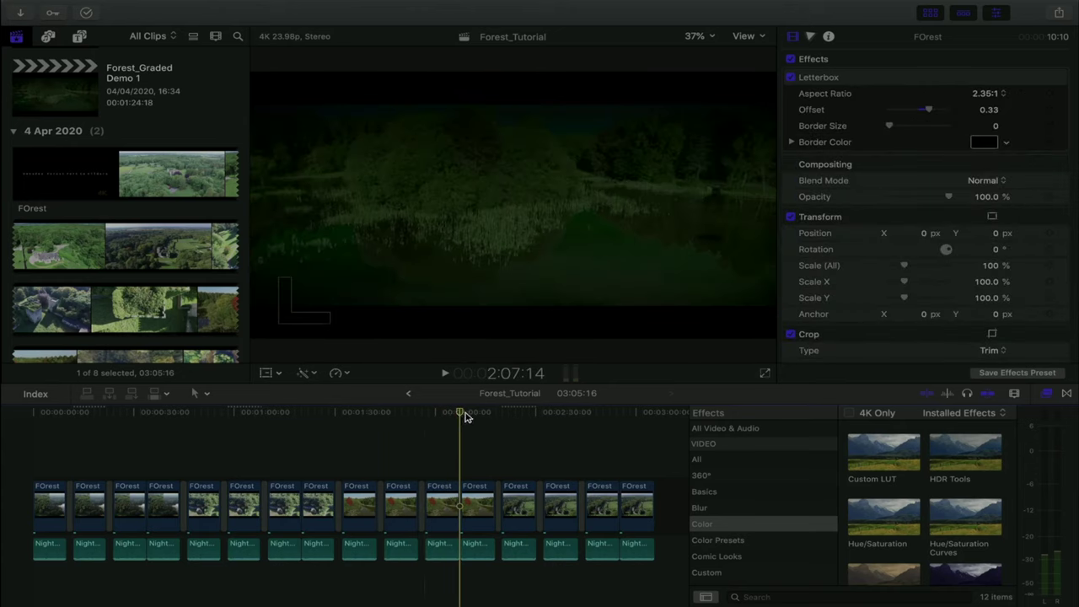
{"action": "left_click", "coordinate": [440, 418]}
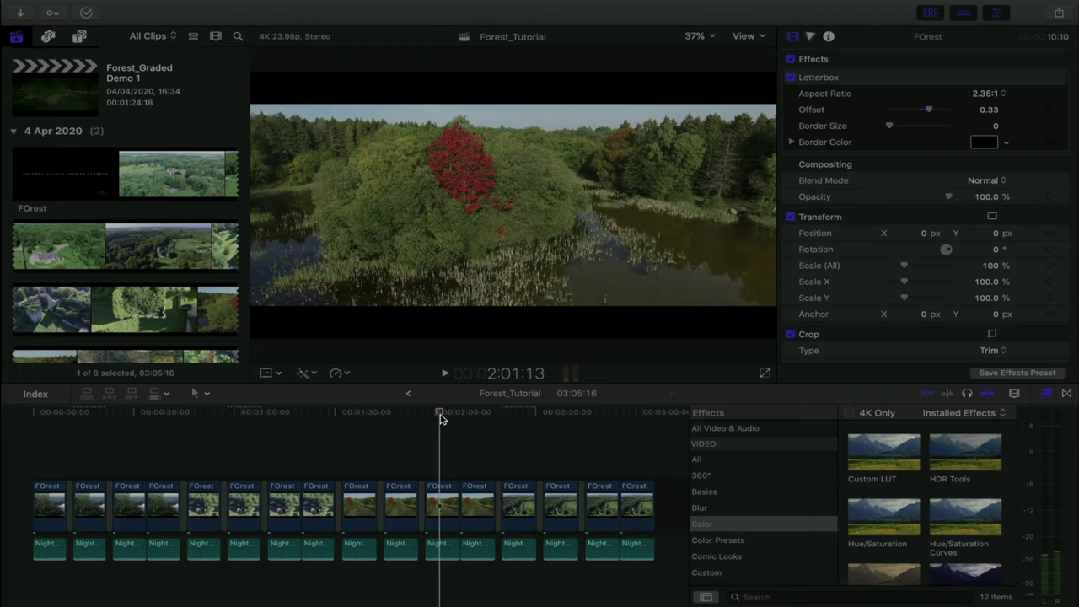
Play the first lake clip, with the Day into Night effect, in full screen from its start and leave full screen.
{"action": "left_click", "coordinate": [344, 416]}
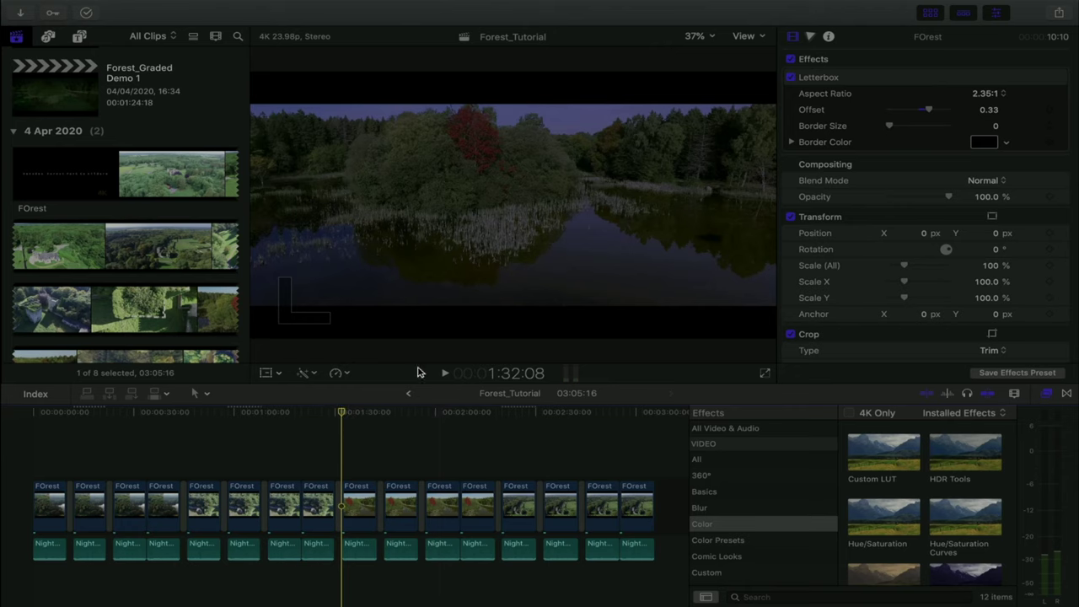
{"action": "left_click", "coordinate": [765, 374]}
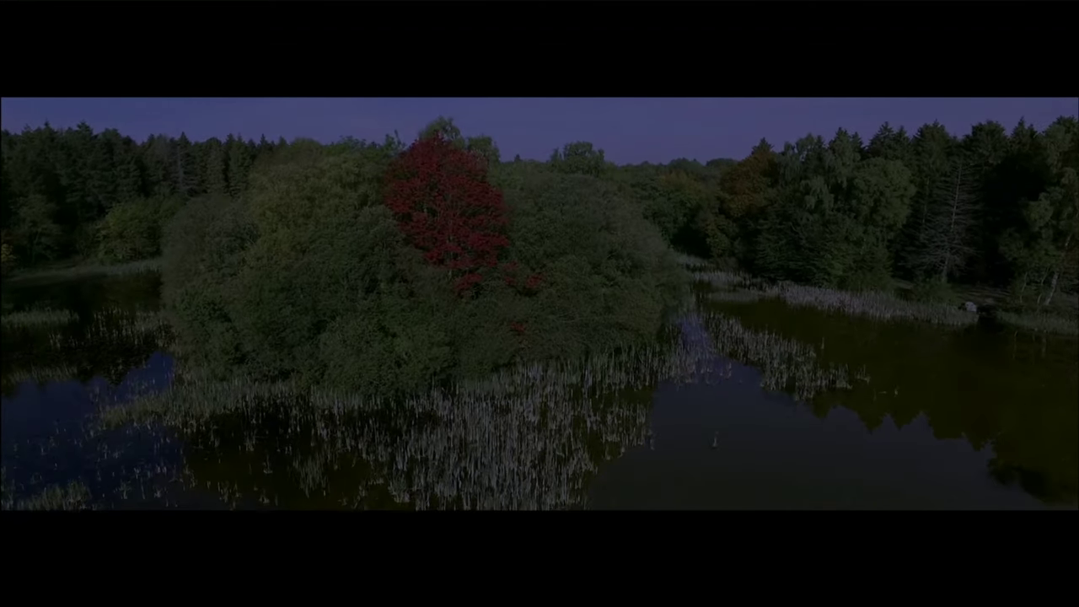
{"action": "mouse_move", "coordinate": [699, 549]}
{"action": "key", "text": "Escape"}
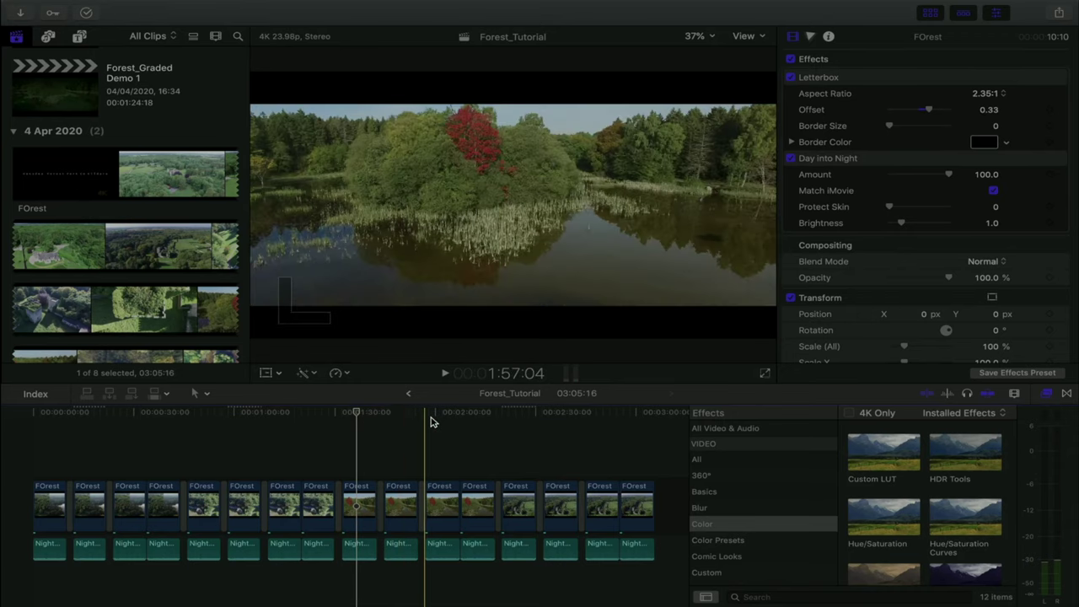
Play the ungraded third lake clip from its start and return the playhead to that start.
{"action": "left_click", "coordinate": [424, 412]}
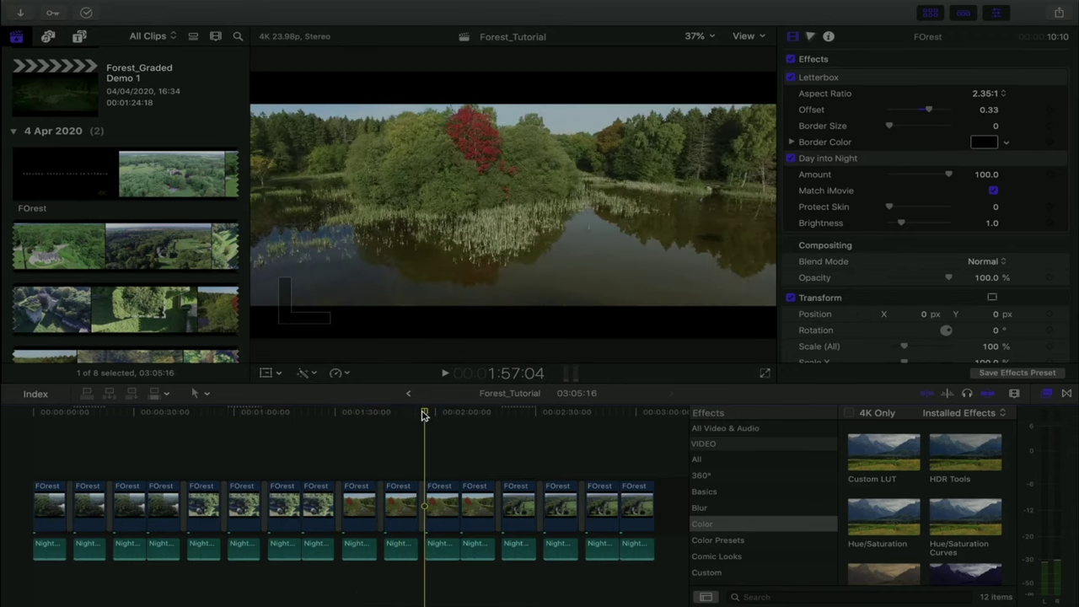
{"action": "key", "text": "l"}
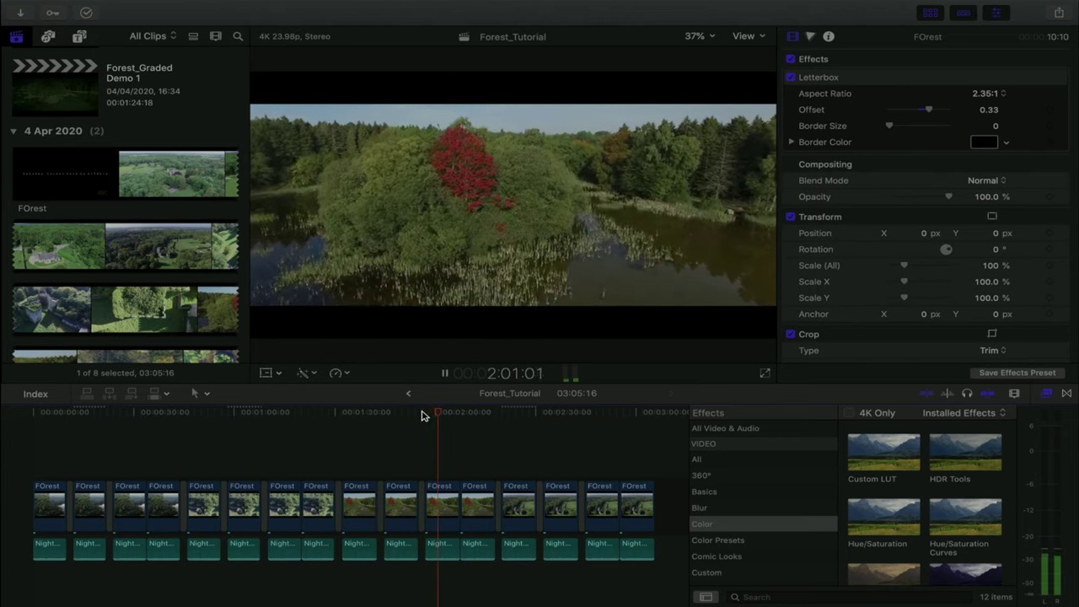
{"action": "left_click", "coordinate": [424, 412]}
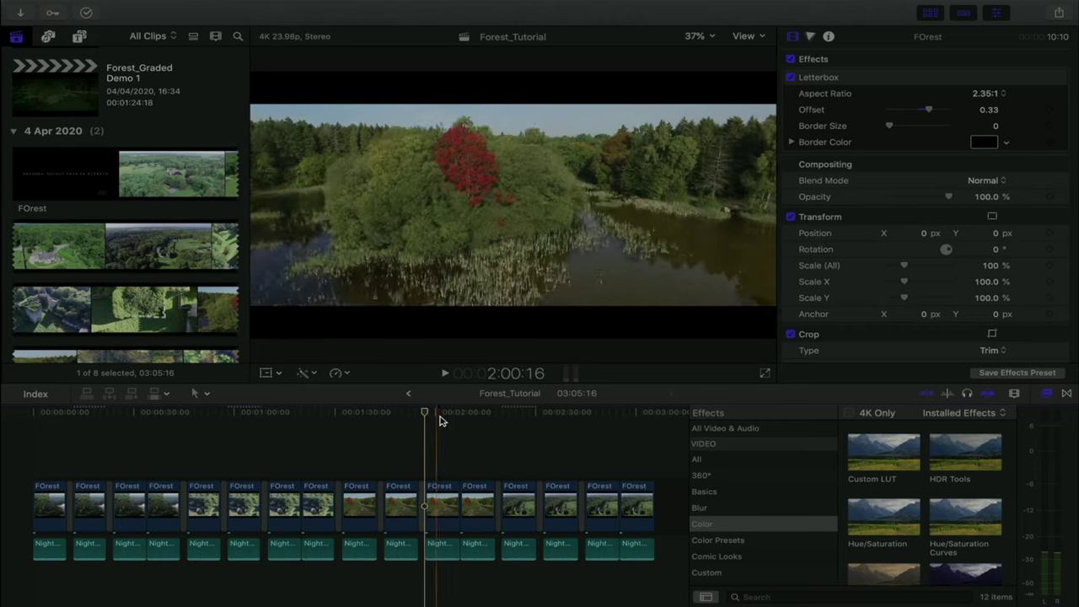
Select the graded second lake clip and place the playhead at its first frame, 1:44:18.
{"action": "left_click", "coordinate": [401, 412]}
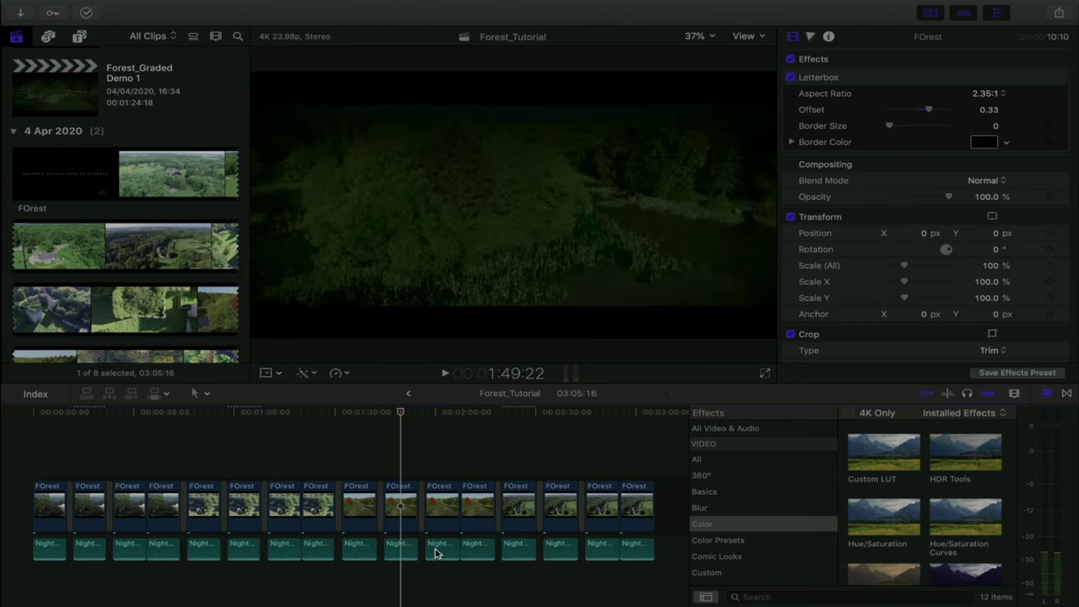
{"action": "left_click", "coordinate": [407, 505]}
{"action": "left_click", "coordinate": [406, 505]}
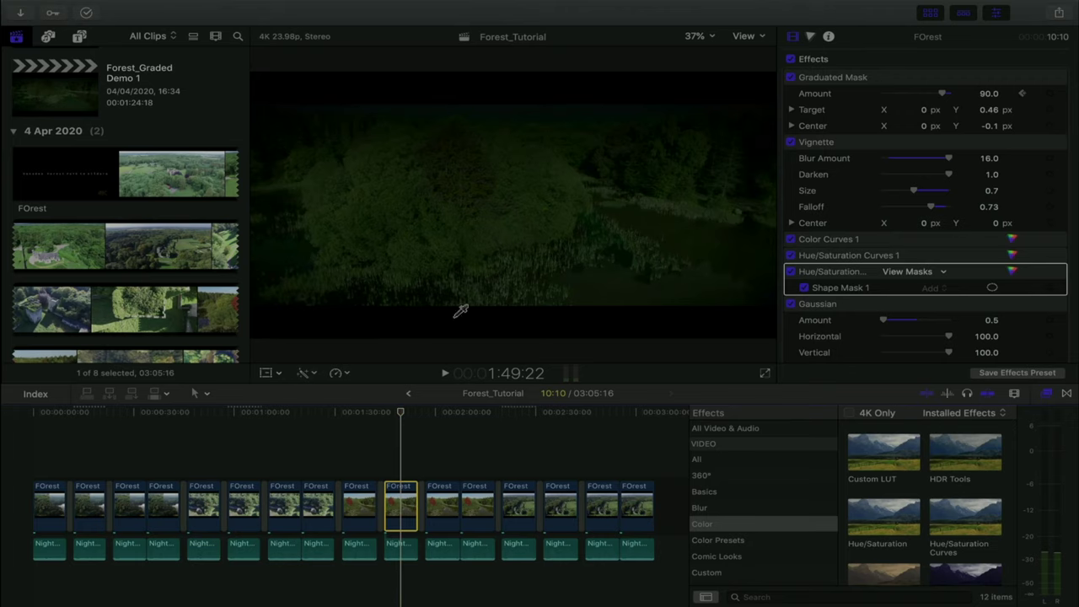
{"action": "left_click", "coordinate": [383, 411]}
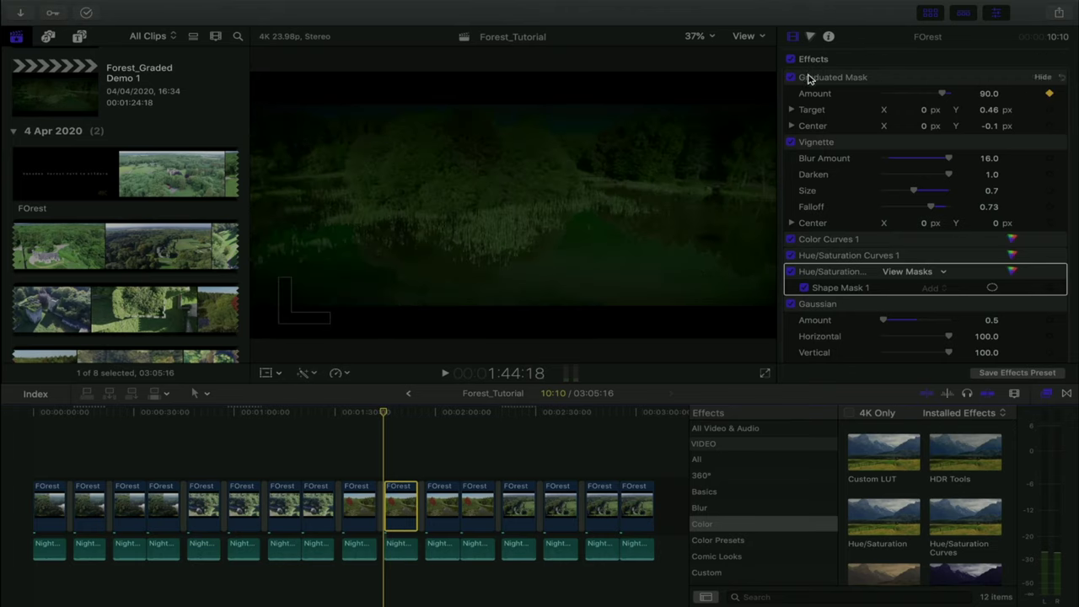
Turn off the clip's Gaussian, both Hue/Saturation Curves, Color Curves 1 and Vignette, keeping the Graduated Mask and Letterbox on.
{"action": "scroll", "coordinate": [792, 146], "scroll_direction": "down", "scroll_amount": 3}
{"action": "scroll", "coordinate": [793, 151], "scroll_direction": "down", "scroll_amount": 2}
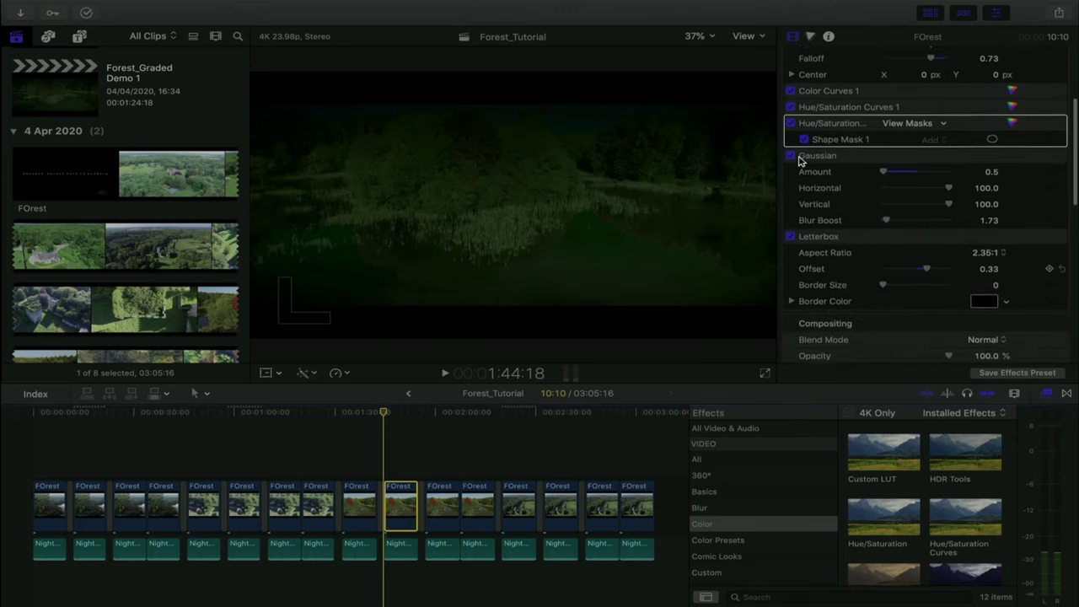
{"action": "left_click", "coordinate": [791, 165]}
{"action": "left_click", "coordinate": [791, 132]}
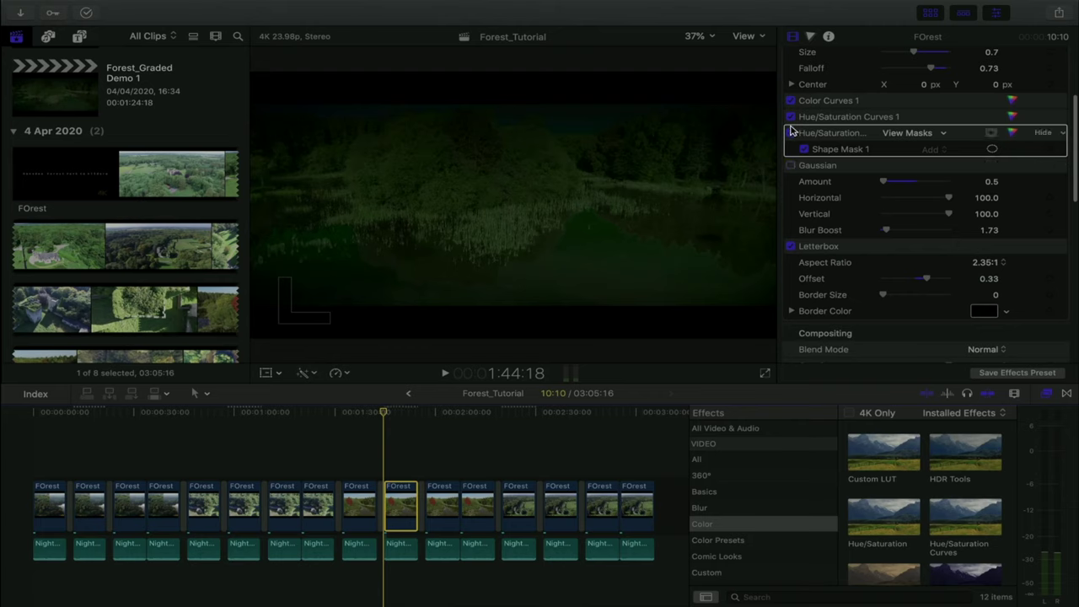
{"action": "left_click", "coordinate": [791, 116]}
{"action": "left_click", "coordinate": [791, 100]}
{"action": "scroll", "coordinate": [791, 114], "scroll_direction": "up", "scroll_amount": 4}
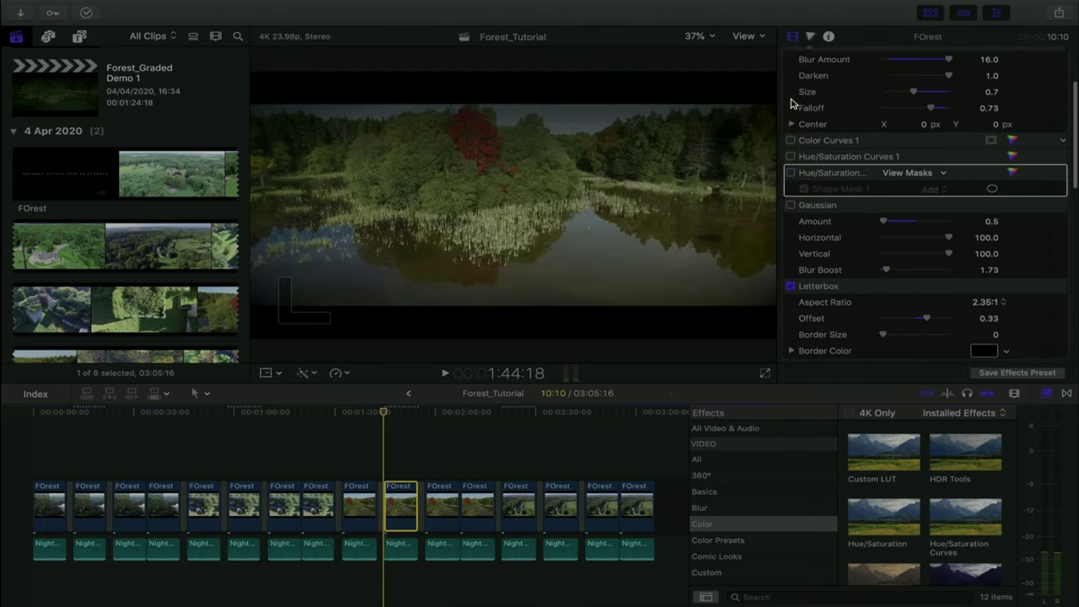
{"action": "left_click", "coordinate": [791, 117]}
{"action": "scroll", "coordinate": [791, 118], "scroll_direction": "up", "scroll_amount": 1}
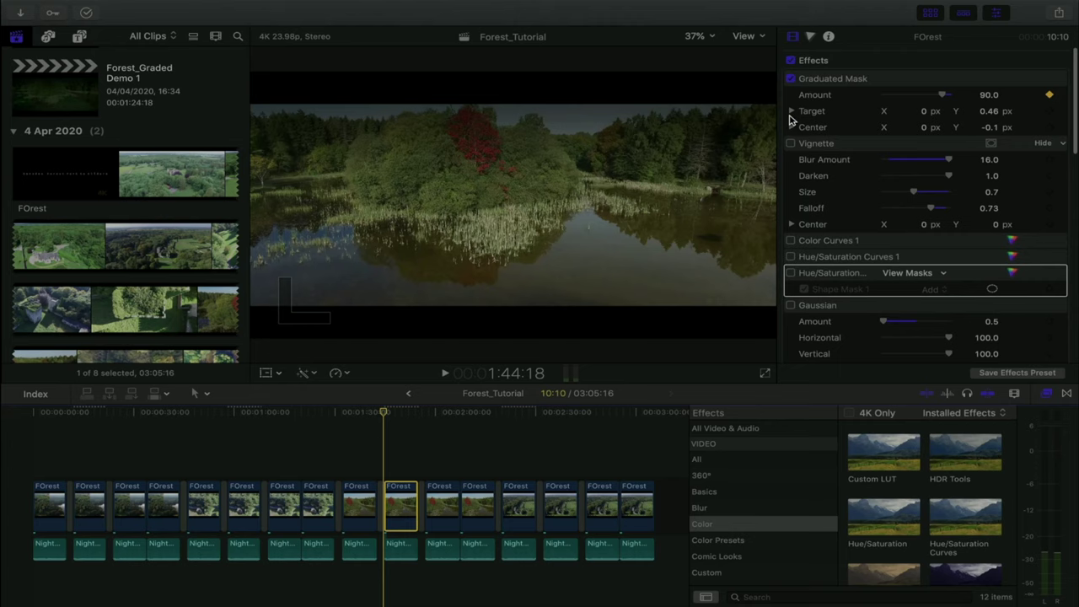
Select the Graduated Mask, check it against the camera movement, and keyframe its Target and Center at the start of the clip.
{"action": "left_click", "coordinate": [812, 76]}
{"action": "left_click", "coordinate": [385, 412]}
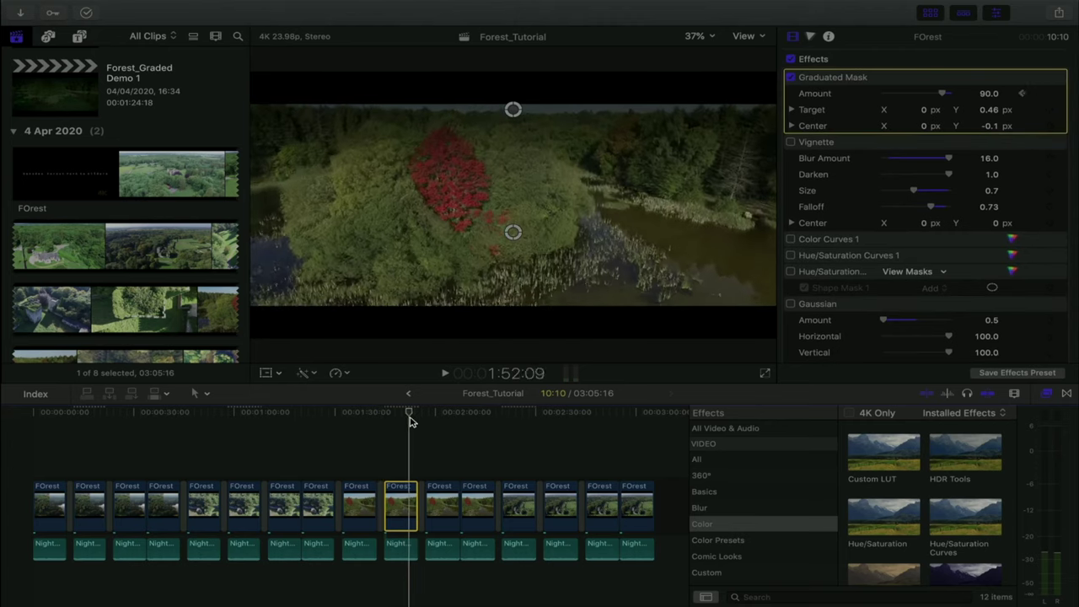
{"action": "left_click", "coordinate": [402, 415]}
{"action": "mouse_move", "coordinate": [404, 417]}
{"action": "left_mouse_down"}
{"action": "mouse_move", "coordinate": [419, 417]}
{"action": "mouse_move", "coordinate": [384, 422]}
{"action": "mouse_move", "coordinate": [408, 421]}
{"action": "left_mouse_up"}
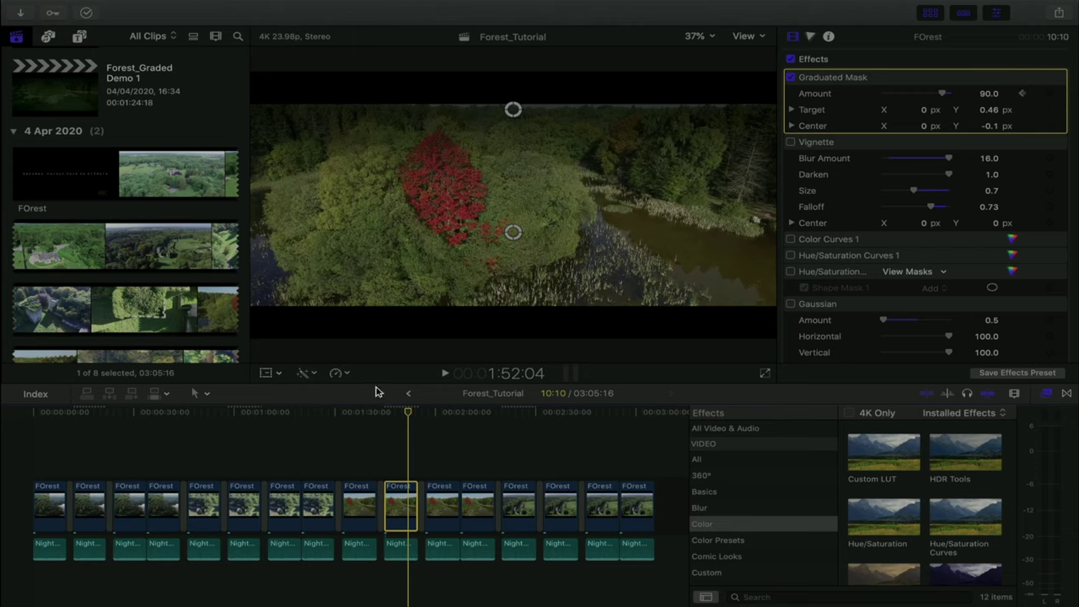
{"action": "left_click", "coordinate": [1049, 110]}
{"action": "left_click", "coordinate": [1049, 126]}
At 1:55:00, raise the Graduated Mask's handles to Target X 0.01, Y 0.49 and Center Y -0.07.
{"action": "left_click", "coordinate": [413, 412]}
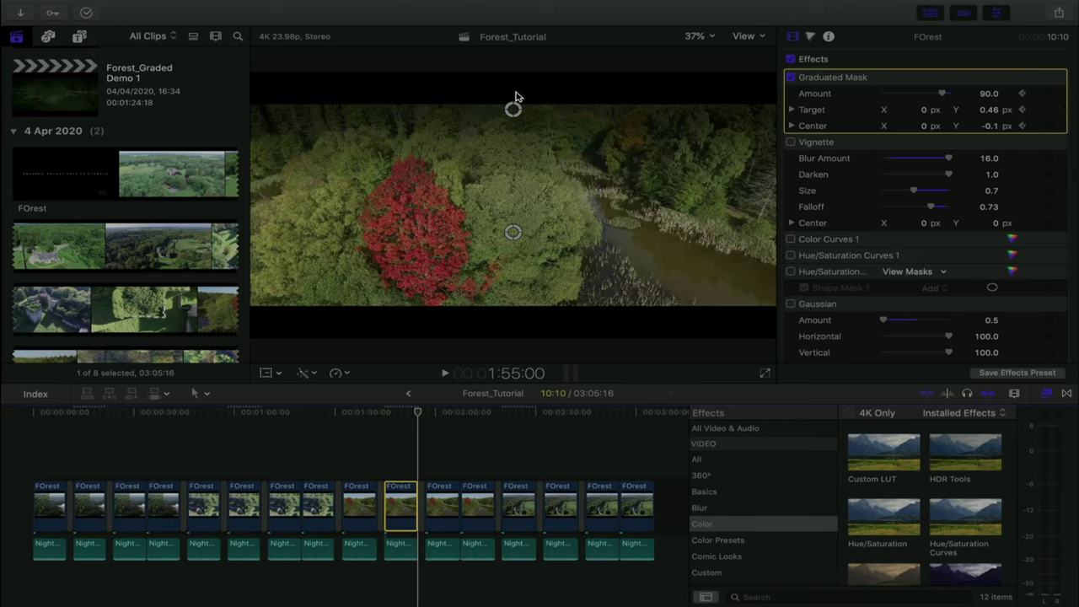
{"action": "left_click_drag", "start_coordinate": [514, 106], "coordinate": [513, 95]}
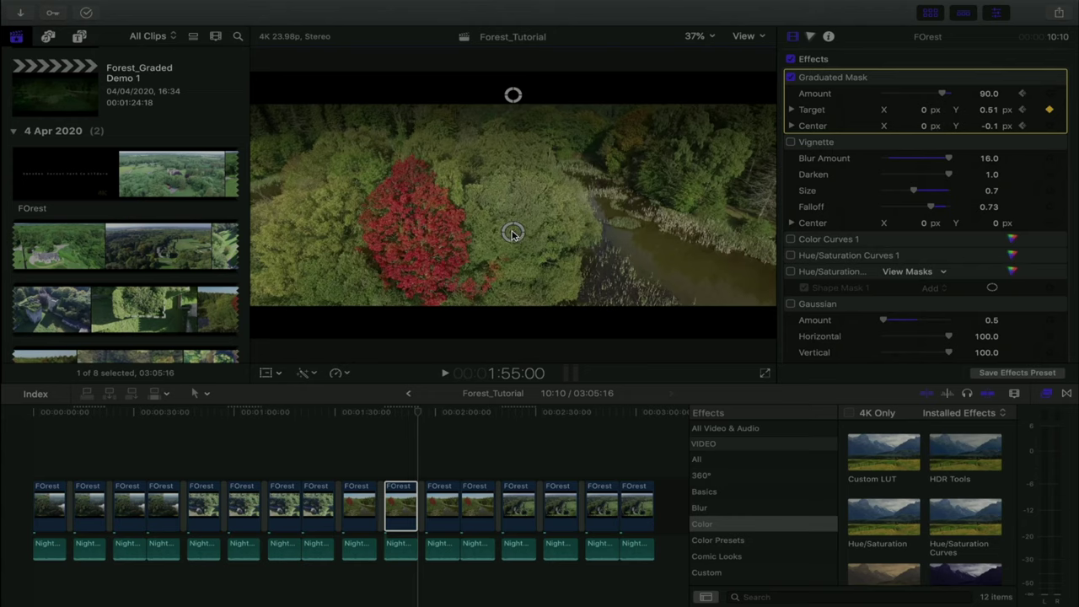
{"action": "left_click_drag", "start_coordinate": [512, 234], "coordinate": [512, 224]}
{"action": "left_click_drag", "start_coordinate": [514, 94], "coordinate": [515, 96]}
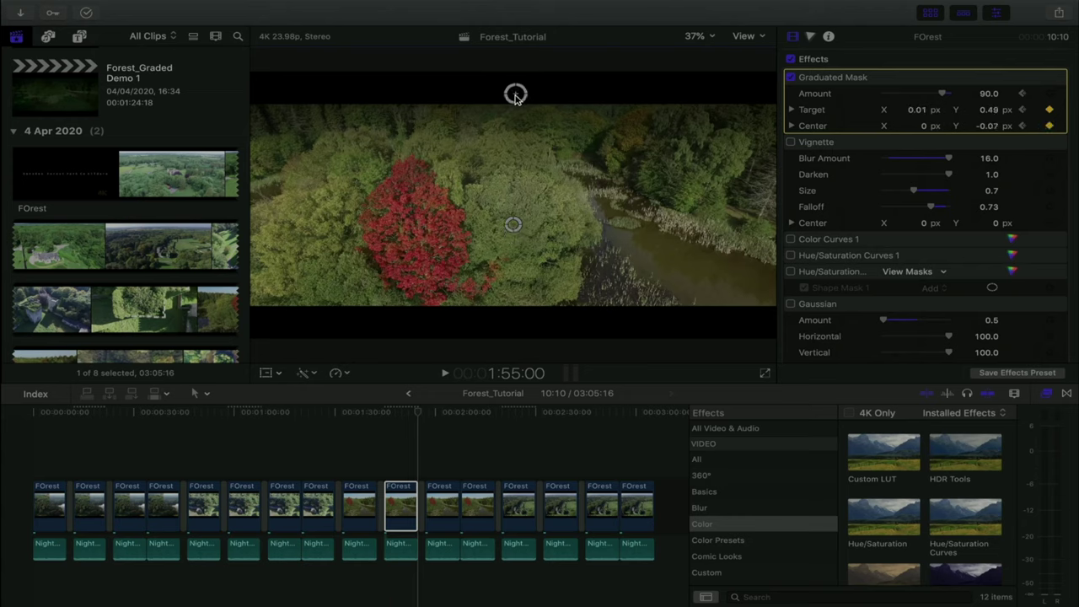
Play the clip to check the animated Graduated Mask and return the playhead to the clip's start.
{"action": "left_click", "coordinate": [393, 413]}
{"action": "key", "text": "space"}
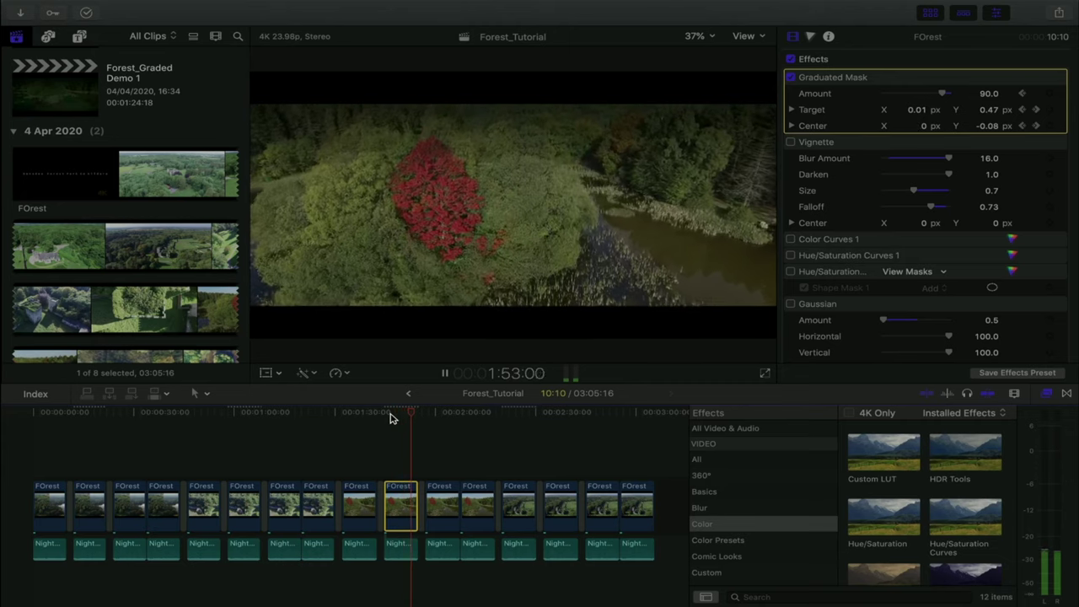
{"action": "left_click", "coordinate": [390, 414]}
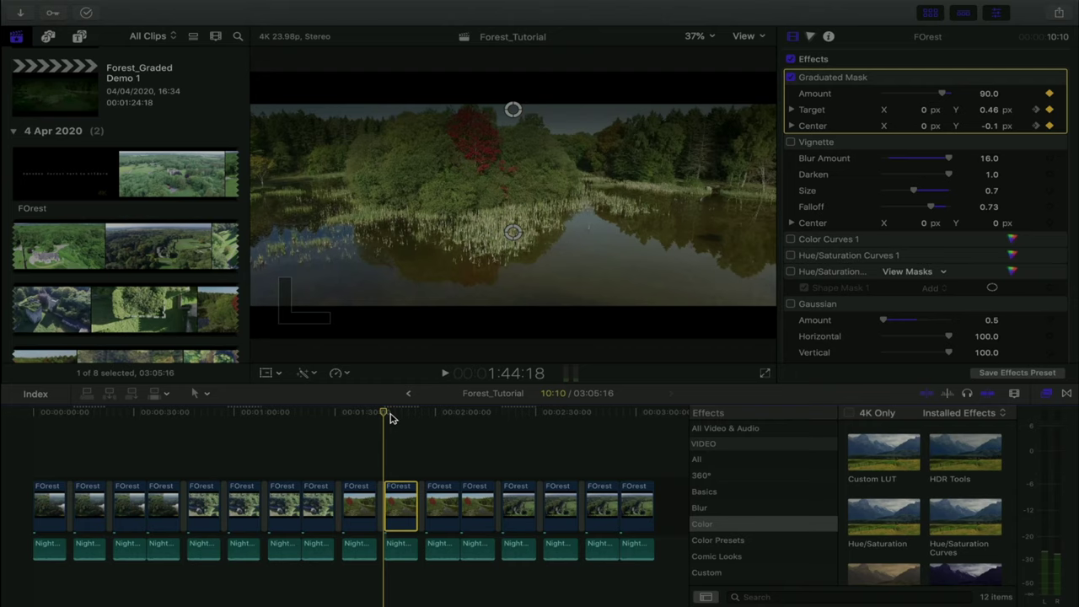
Turn the Vignette back on, show its on-screen outline over the lake, and deselect the effect.
{"action": "left_click", "coordinate": [833, 151]}
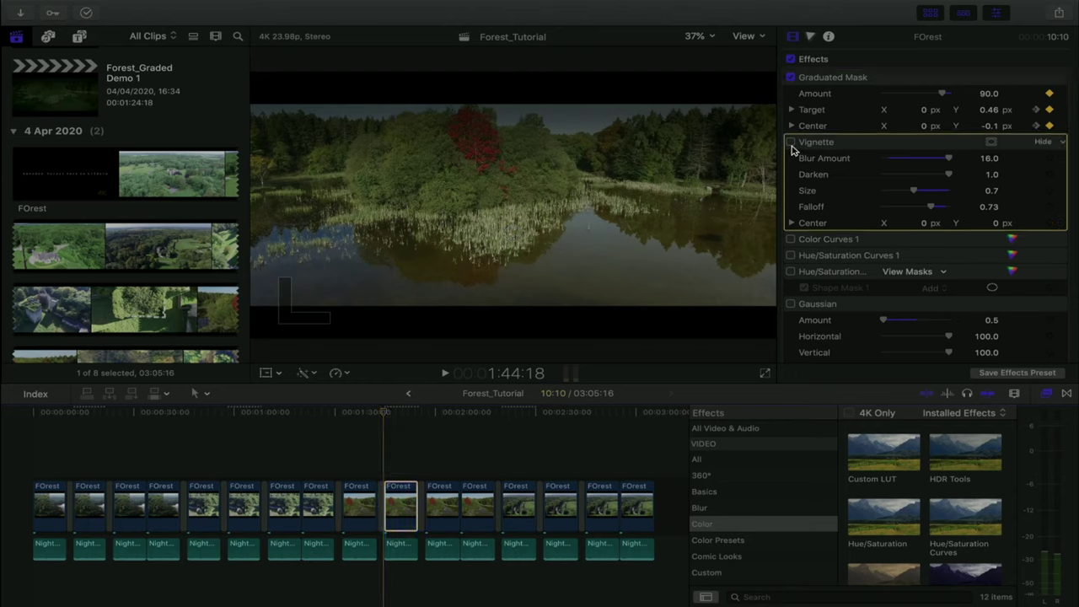
{"action": "left_click", "coordinate": [792, 144]}
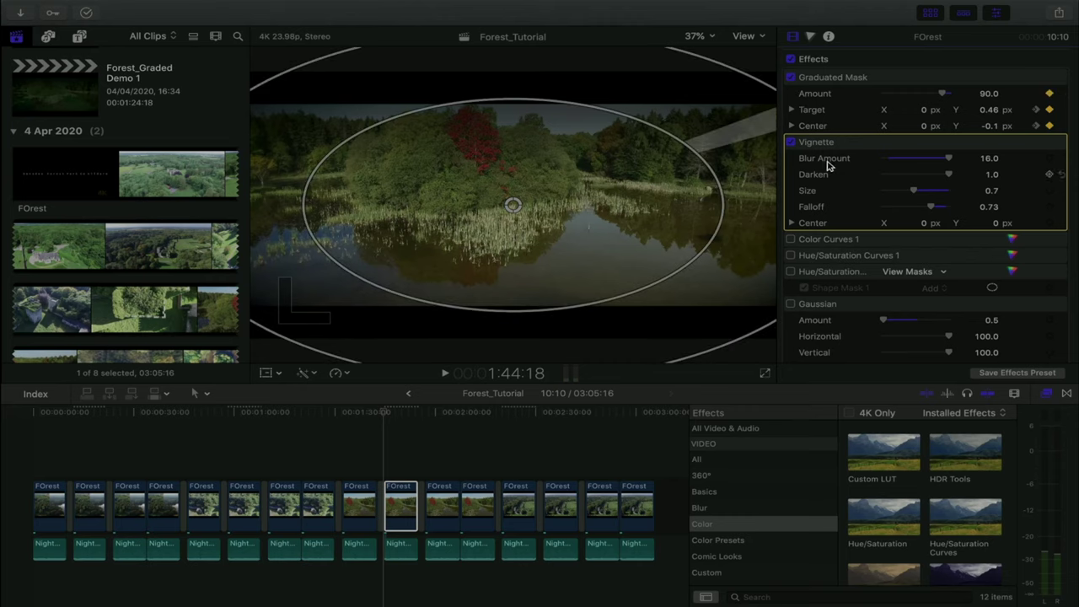
{"action": "left_click", "coordinate": [809, 59]}
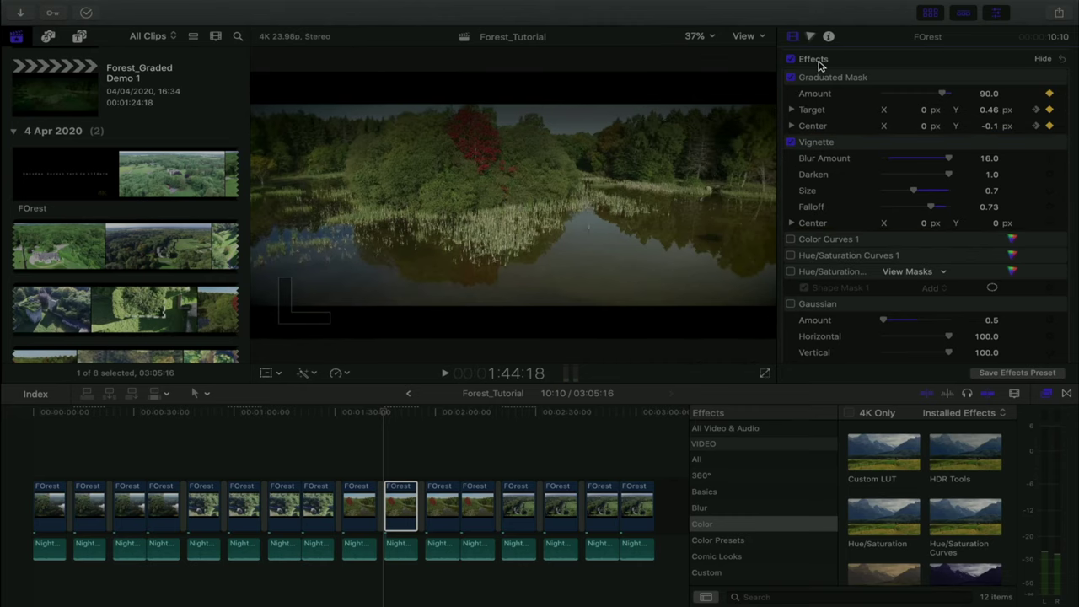
Turn Color Curves 1 back on, open its curves, and reset the Luma, Red, Green and Blue curves.
{"action": "left_click", "coordinate": [790, 241]}
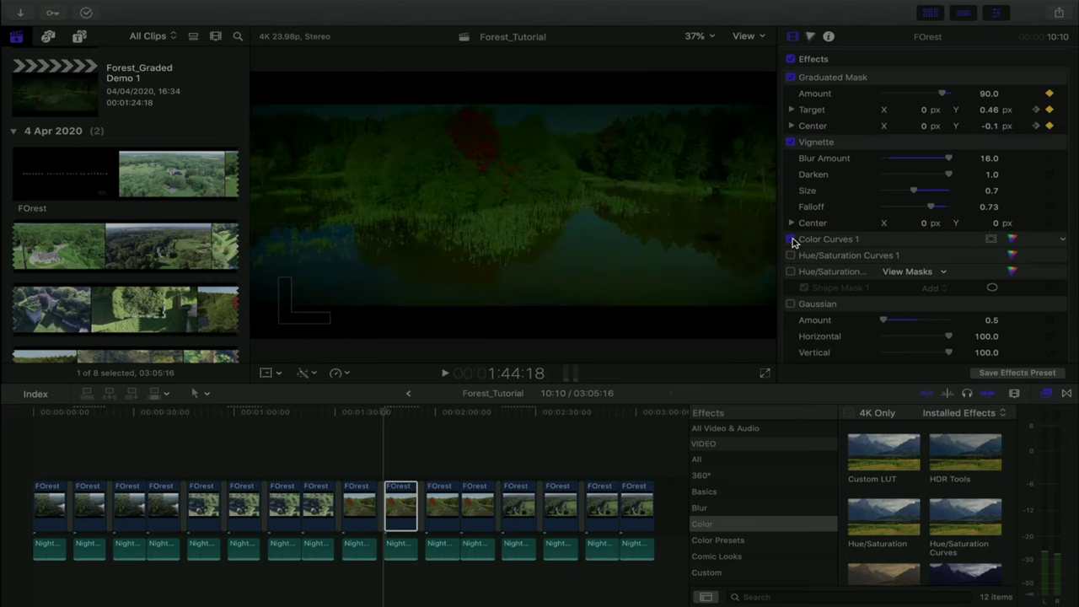
{"action": "left_click", "coordinate": [1013, 240]}
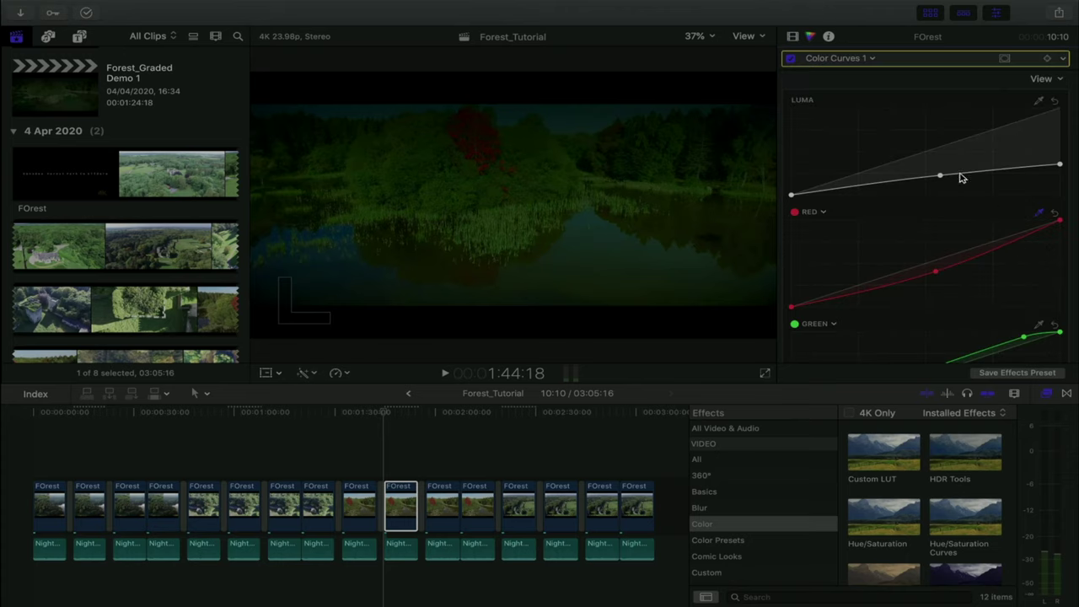
{"action": "left_click", "coordinate": [1055, 101]}
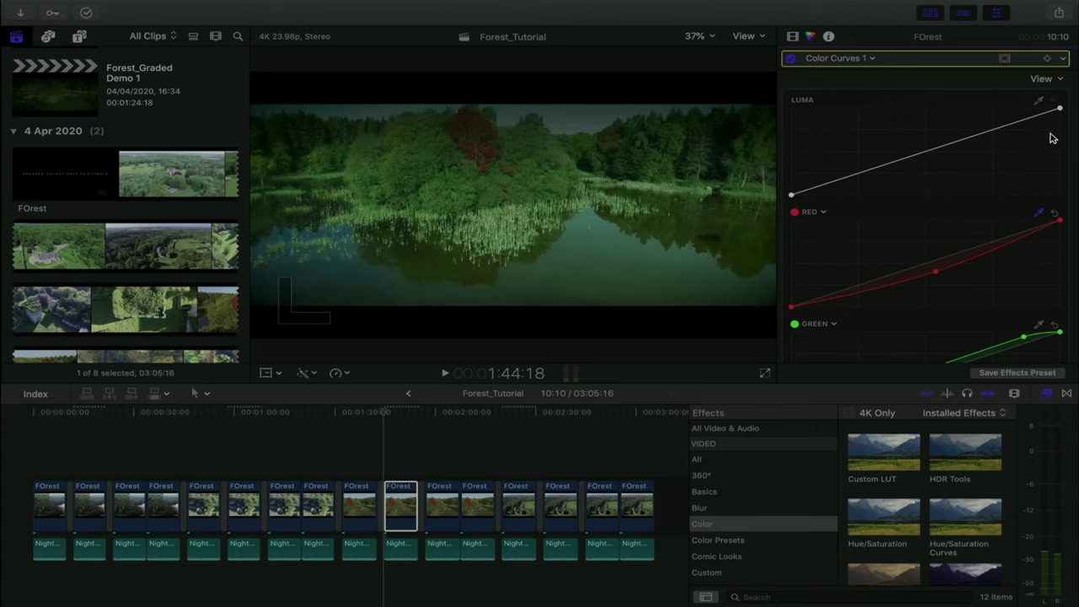
{"action": "left_click", "coordinate": [1054, 212]}
{"action": "scroll", "coordinate": [1060, 217], "scroll_direction": "down", "scroll_amount": 3}
{"action": "left_click", "coordinate": [1057, 225]}
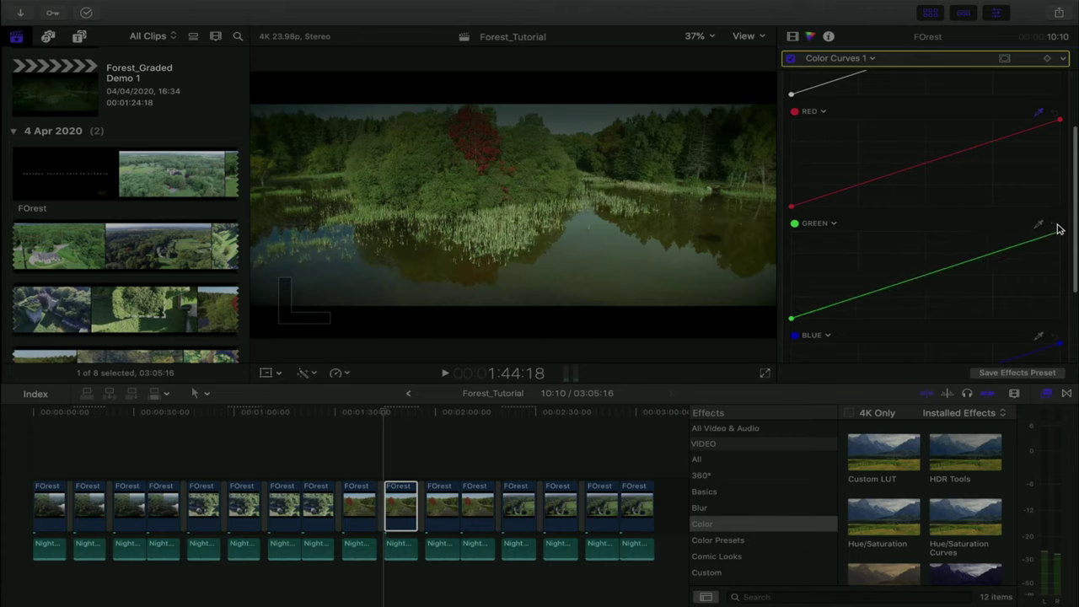
{"action": "scroll", "coordinate": [1060, 236], "scroll_direction": "down", "scroll_amount": 3}
{"action": "scroll", "coordinate": [1060, 236], "scroll_direction": "up", "scroll_amount": 5}
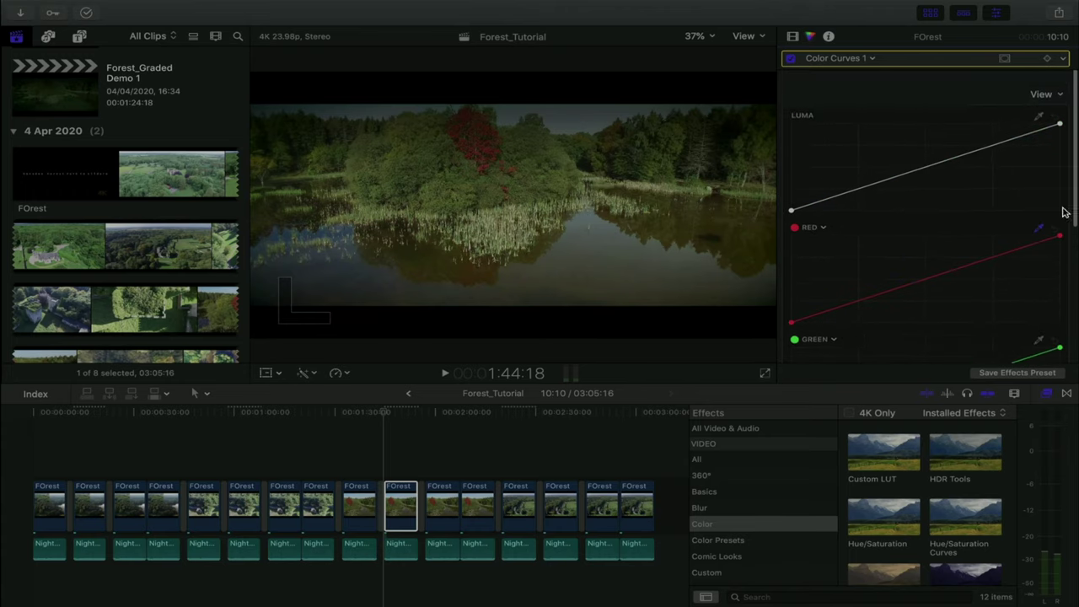
Pull the highlight end of the Luma curve down below half height and lift a midtone point slightly.
{"action": "left_click_drag", "start_coordinate": [1060, 111], "coordinate": [1068, 159]}
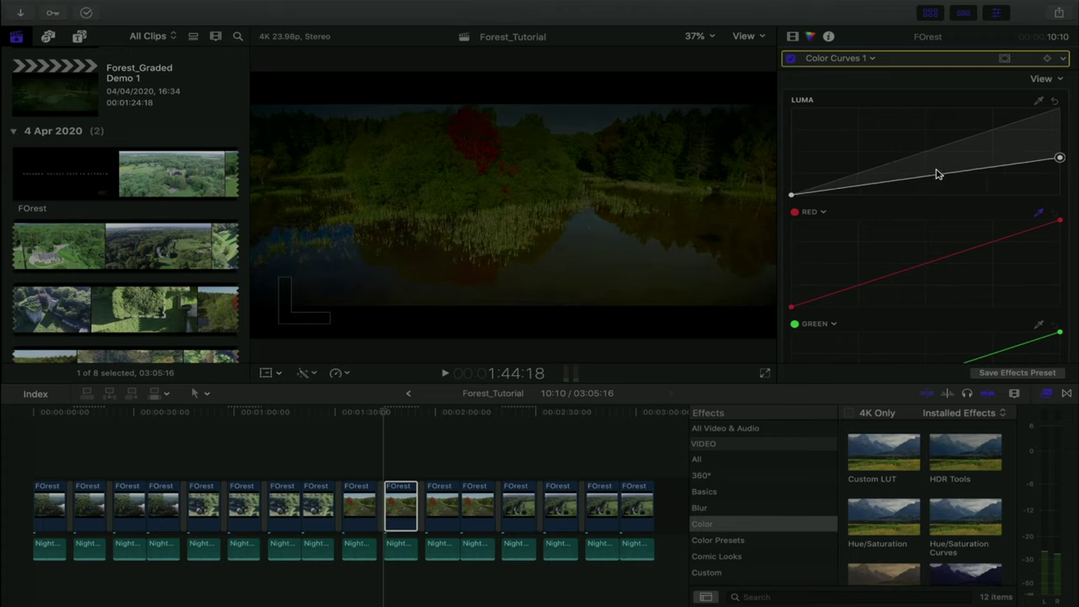
{"action": "left_click_drag", "start_coordinate": [925, 181], "coordinate": [924, 174]}
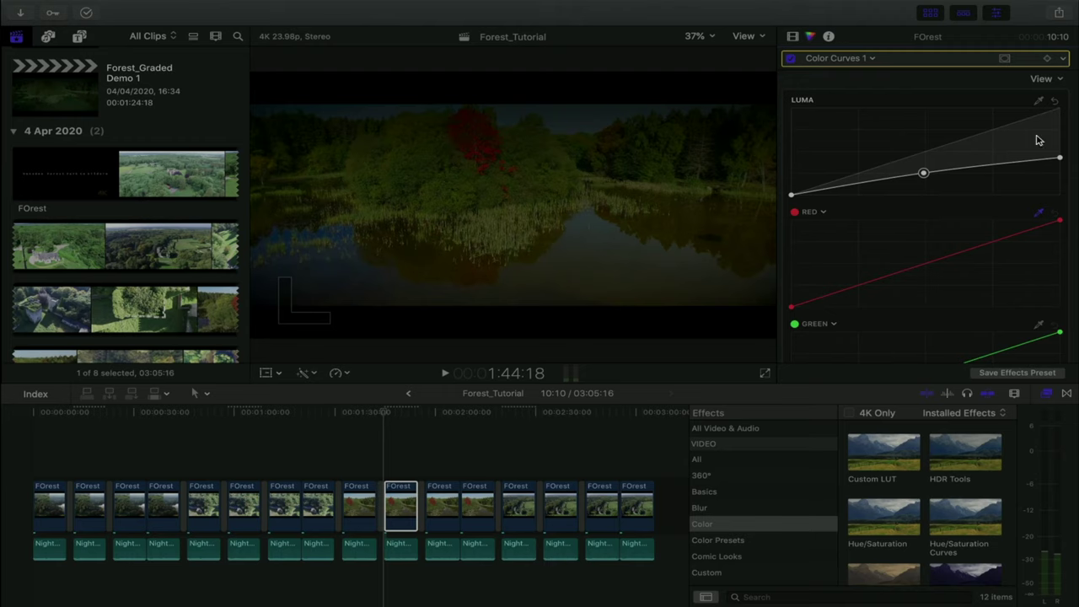
Lower the Luma curve's highlight end slightly and pull the Red curve's midtones down a little, resetting and restoring Red to compare.
{"action": "left_click_drag", "start_coordinate": [1060, 160], "coordinate": [1065, 166]}
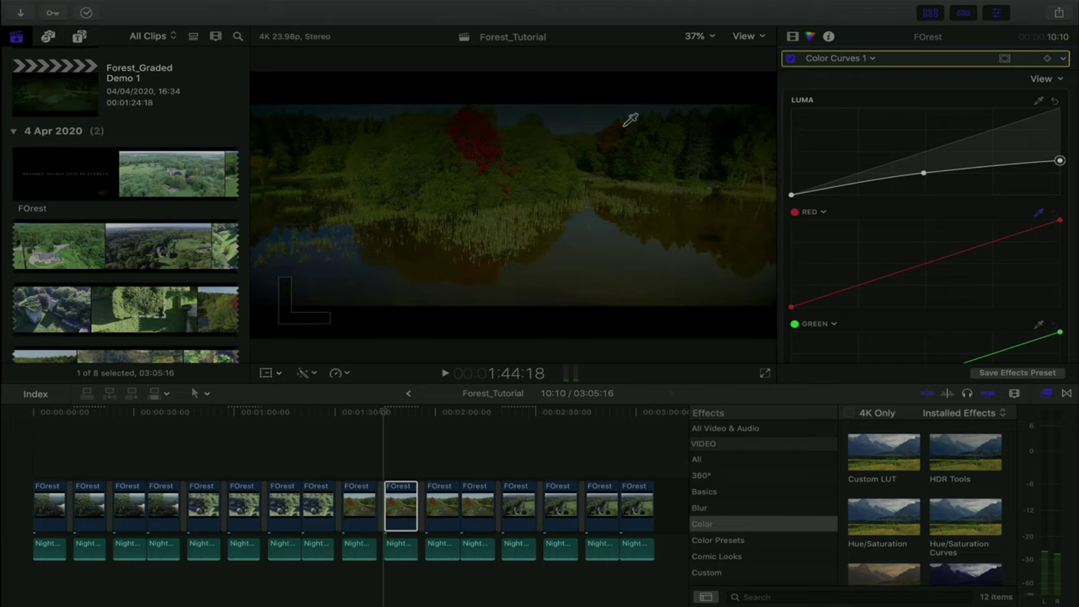
{"action": "scroll", "coordinate": [942, 260], "scroll_direction": "down", "scroll_amount": 1}
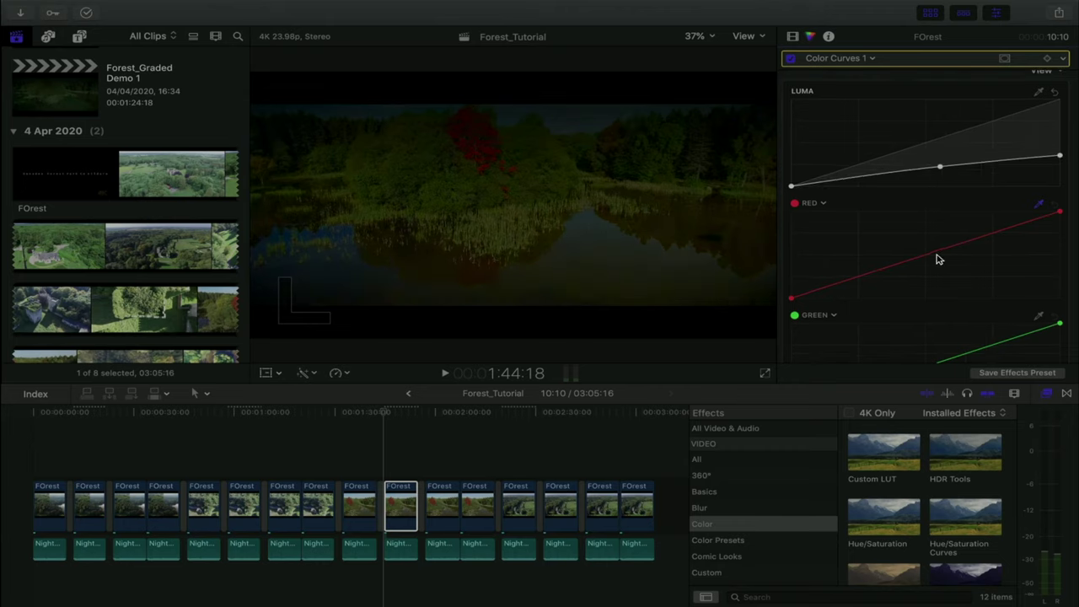
{"action": "left_click_drag", "start_coordinate": [927, 255], "coordinate": [928, 269]}
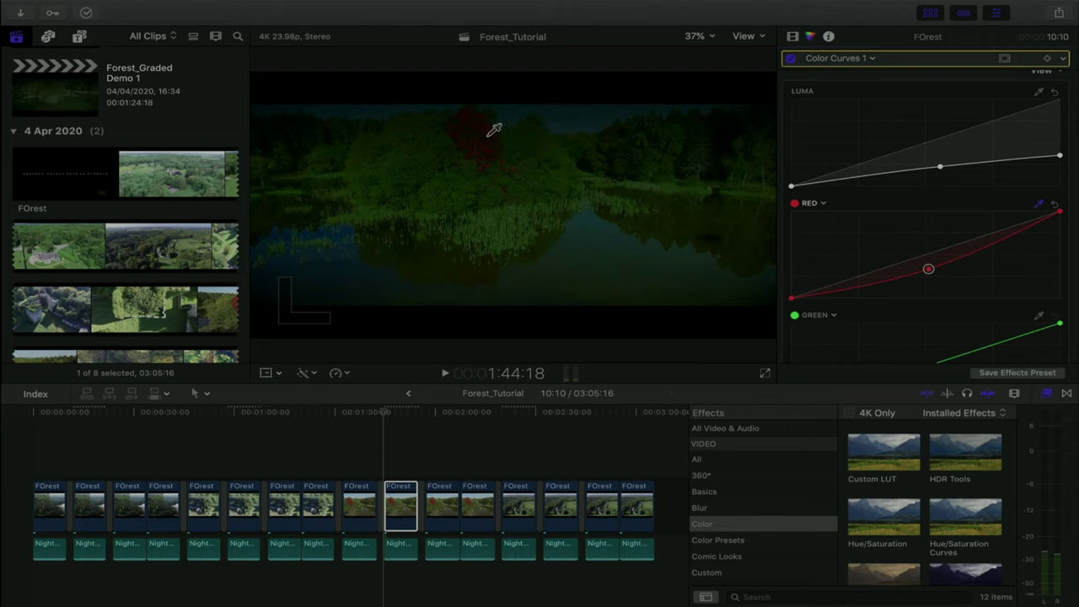
{"action": "left_click", "coordinate": [1055, 206]}
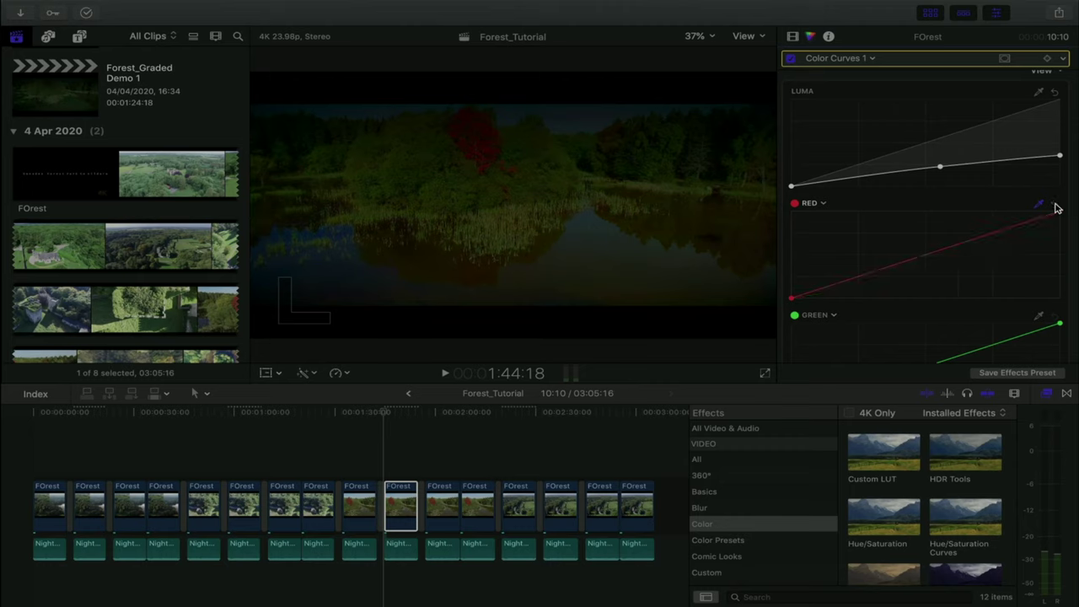
{"action": "left_click_drag", "start_coordinate": [925, 258], "coordinate": [925, 265]}
{"action": "left_click", "coordinate": [1055, 207]}
{"action": "key", "text": "super+z"}
Restore the Green curve's slight highlight lift by undoing its reset, and compare the image with and without it.
{"action": "scroll", "coordinate": [1057, 181], "scroll_direction": "down", "scroll_amount": 4}
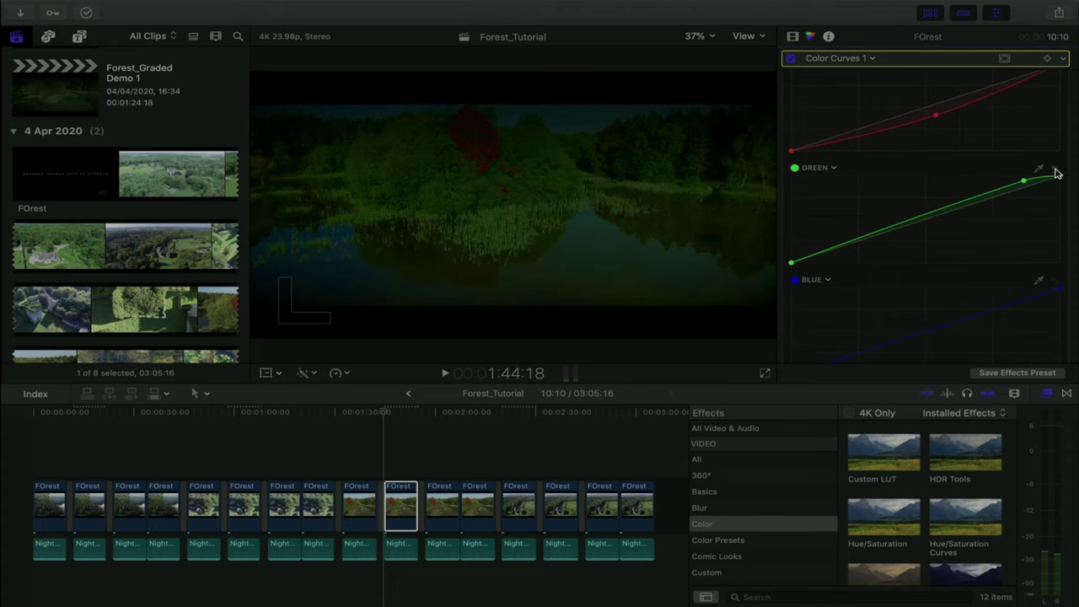
{"action": "key", "text": "super+z"}
{"action": "left_click", "coordinate": [1055, 169]}
{"action": "key", "text": "super+z"}
{"action": "scroll", "coordinate": [894, 223], "scroll_direction": "down", "scroll_amount": 2}
{"action": "scroll", "coordinate": [894, 224], "scroll_direction": "up", "scroll_amount": 5}
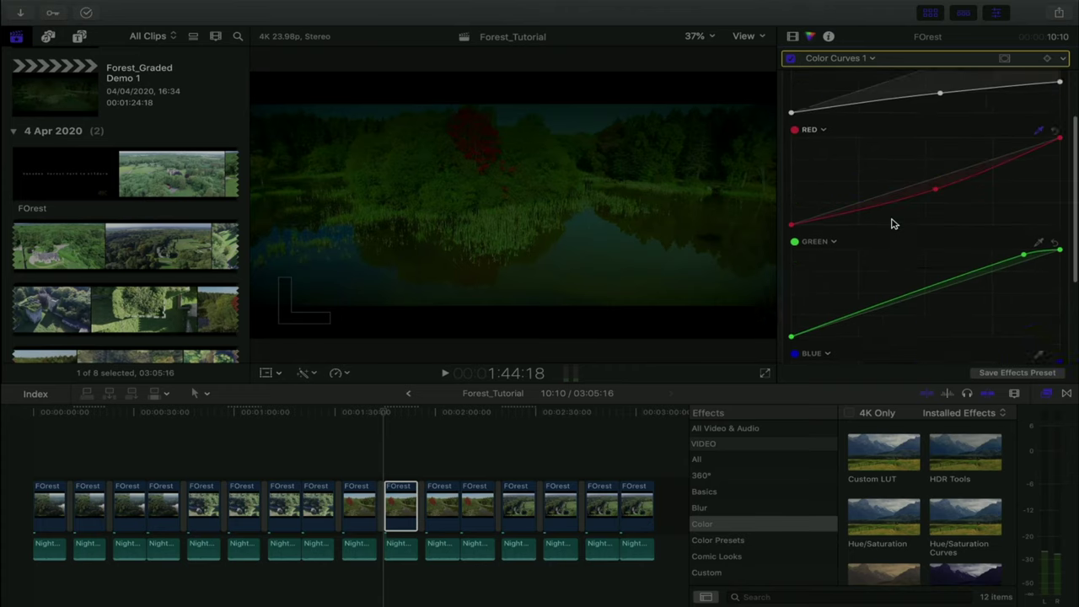
Return to the effects list and turn Hue/Saturation Curves 1 back on, toggling it repeatedly to compare the red tree.
{"action": "left_click", "coordinate": [792, 37]}
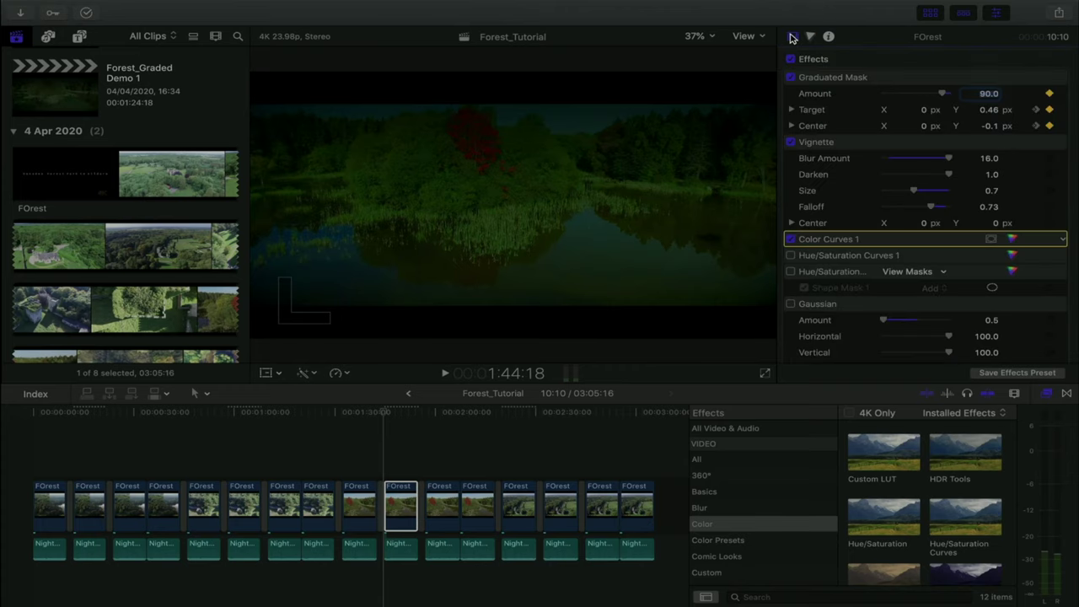
{"action": "left_click", "coordinate": [791, 256]}
{"action": "left_click", "coordinate": [791, 256]}
{"action": "left_click", "coordinate": [791, 256]}
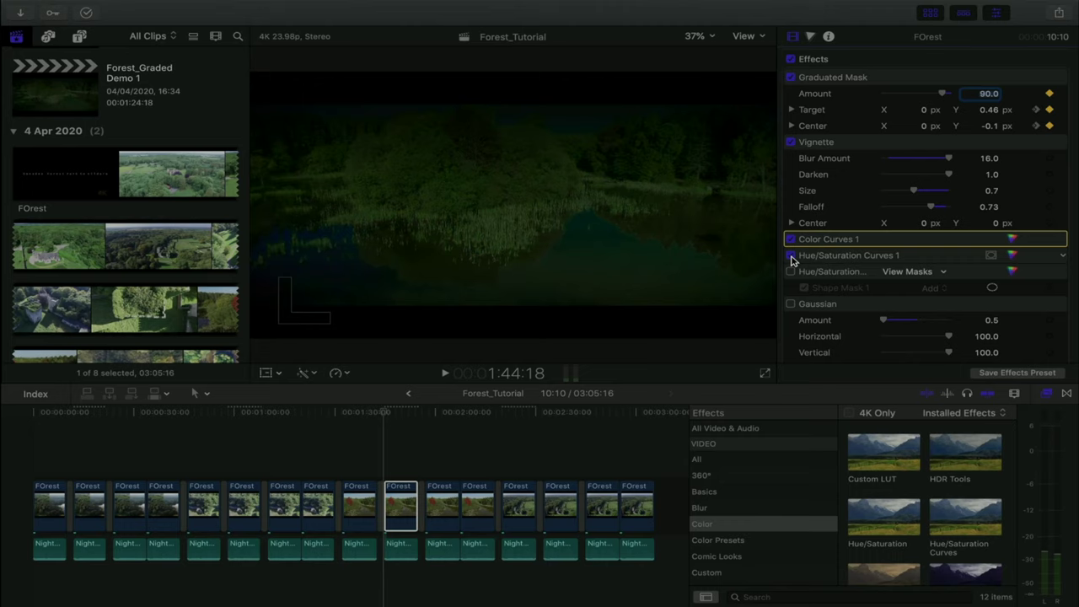
{"action": "left_click", "coordinate": [792, 256]}
{"action": "left_click", "coordinate": [792, 256]}
{"action": "left_click", "coordinate": [792, 256]}
{"action": "left_click", "coordinate": [792, 256]}
{"action": "left_click", "coordinate": [792, 256]}
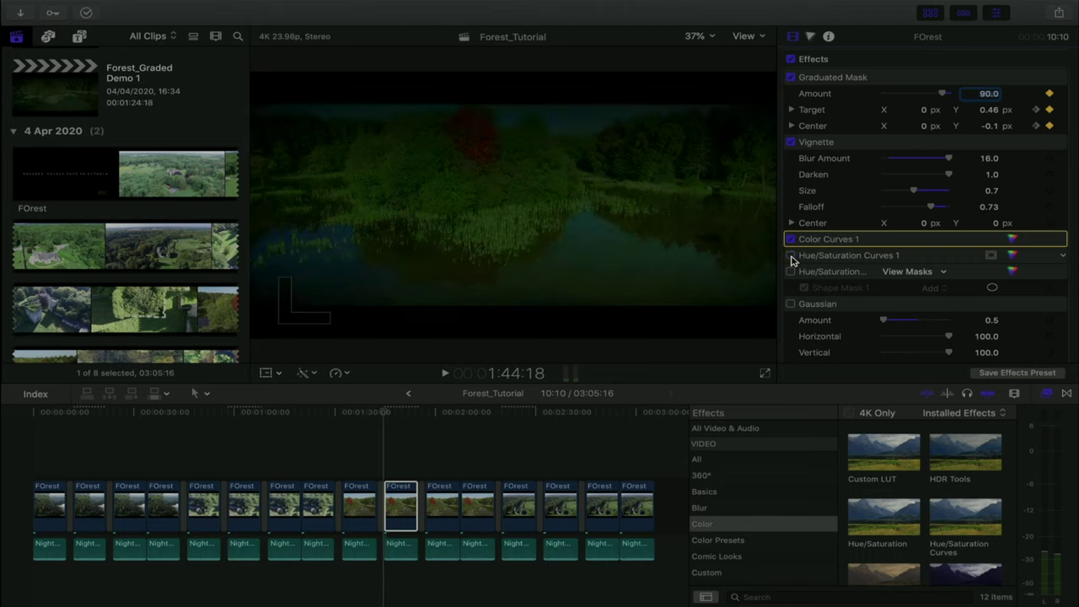
{"action": "left_click", "coordinate": [791, 256]}
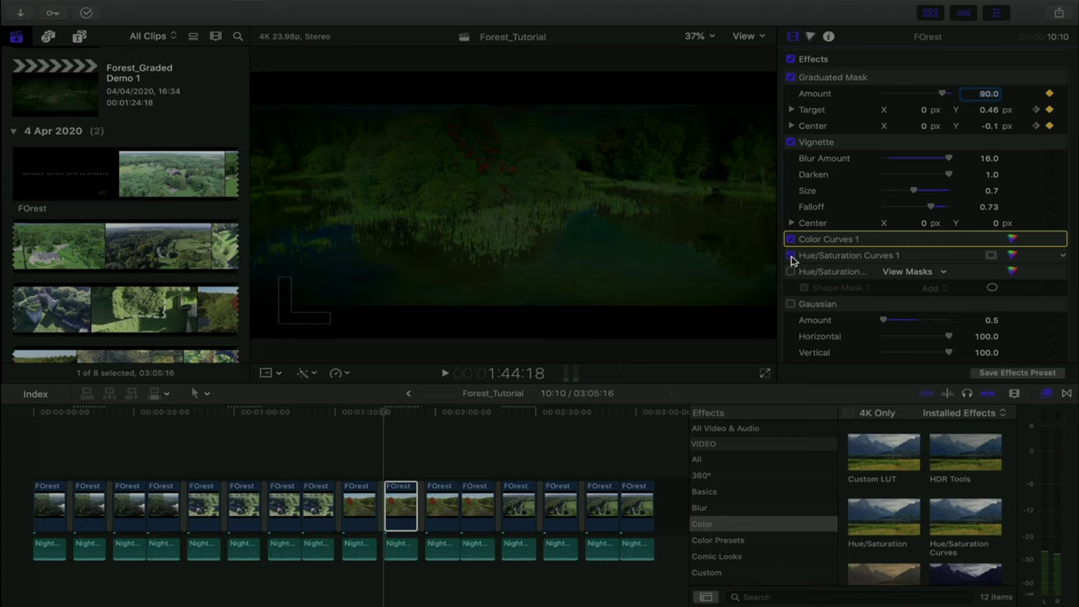
Open Hue/Saturation Curves 1 and pull the red-orange point on its Hue vs Hue curve lower.
{"action": "left_click", "coordinate": [1013, 255]}
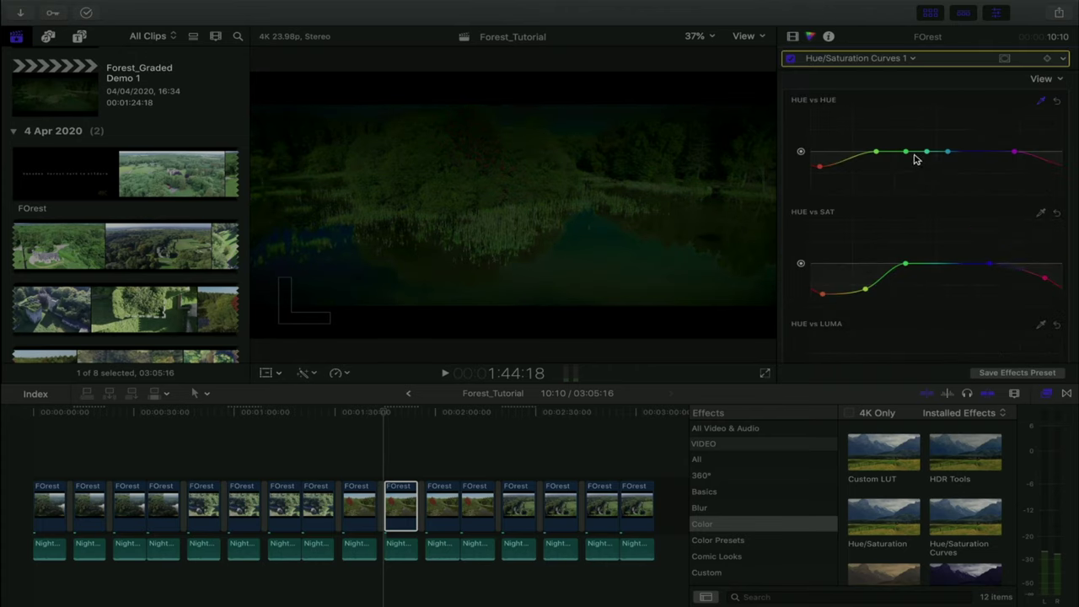
{"action": "mouse_move", "coordinate": [819, 171]}
{"action": "left_mouse_down"}
{"action": "mouse_move", "coordinate": [821, 139]}
{"action": "mouse_move", "coordinate": [825, 173]}
{"action": "left_mouse_up"}
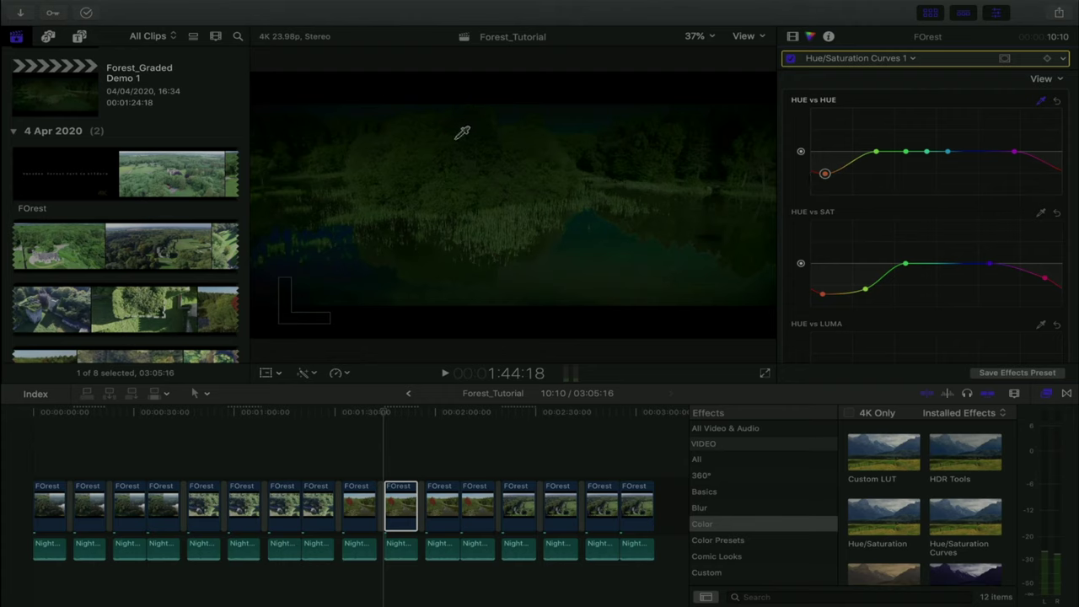
{"action": "mouse_move", "coordinate": [821, 172]}
{"action": "left_mouse_down"}
{"action": "mouse_move", "coordinate": [822, 108]}
{"action": "mouse_move", "coordinate": [822, 202]}
{"action": "mouse_move", "coordinate": [823, 114]}
{"action": "mouse_move", "coordinate": [825, 171]}
{"action": "left_mouse_up"}
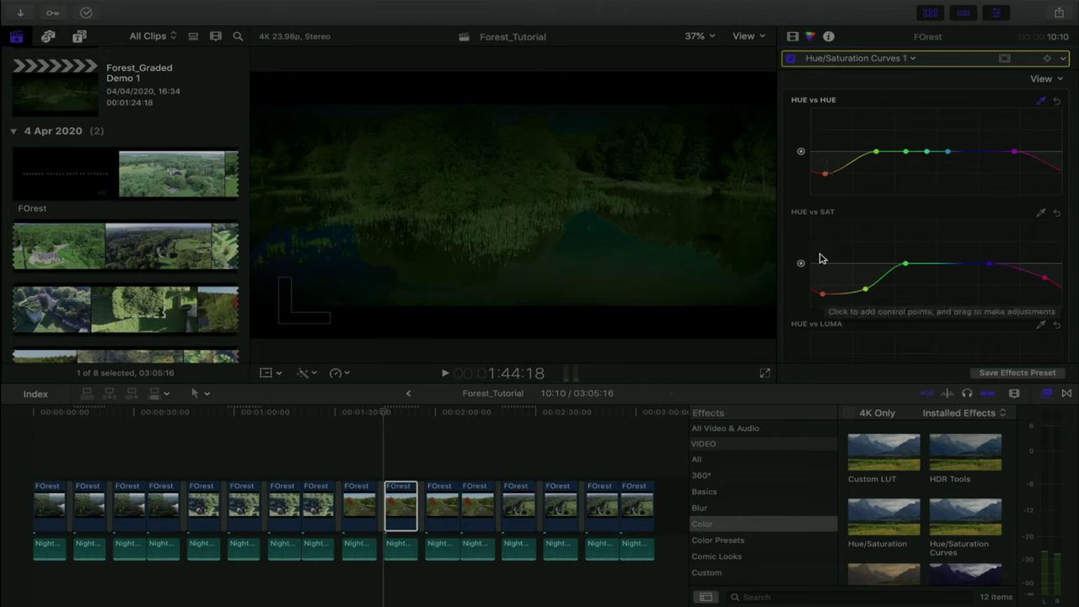
Test the red, yellow and magenta points on the Hue vs Sat curve and raise the red point close to the baseline.
{"action": "mouse_move", "coordinate": [822, 295]}
{"action": "left_mouse_down"}
{"action": "mouse_move", "coordinate": [821, 260]}
{"action": "mouse_move", "coordinate": [820, 295]}
{"action": "left_mouse_up"}
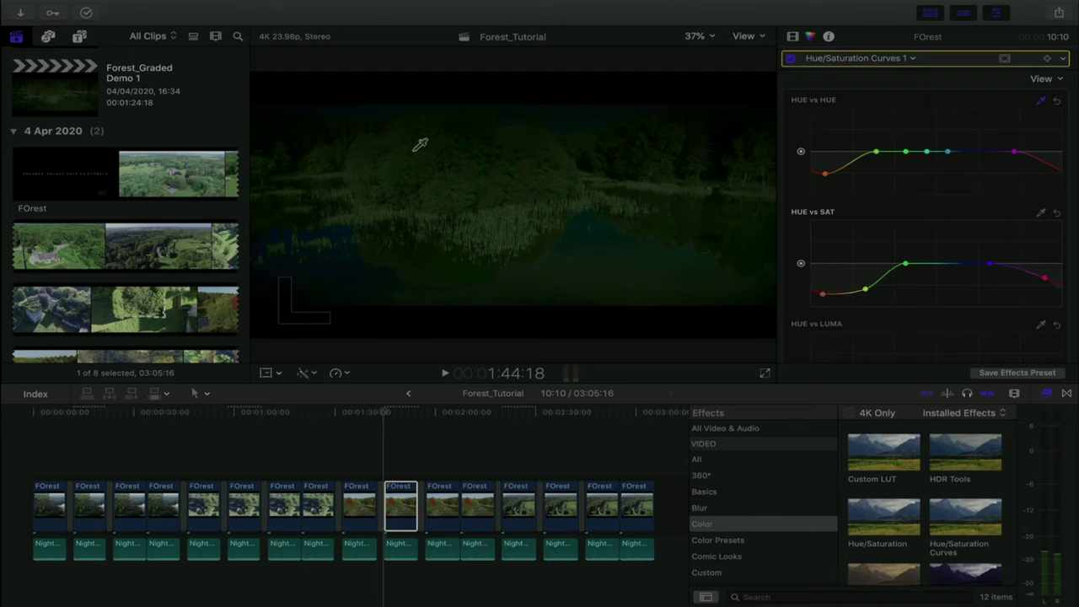
{"action": "mouse_move", "coordinate": [868, 292]}
{"action": "left_mouse_down"}
{"action": "mouse_move", "coordinate": [868, 258]}
{"action": "mouse_move", "coordinate": [867, 289]}
{"action": "left_mouse_up"}
{"action": "left_click", "coordinate": [1044, 280]}
{"action": "mouse_move", "coordinate": [1045, 285]}
{"action": "left_mouse_down"}
{"action": "mouse_move", "coordinate": [1048, 263]}
{"action": "mouse_move", "coordinate": [1046, 280]}
{"action": "left_mouse_up"}
{"action": "left_click_drag", "start_coordinate": [823, 294], "coordinate": [825, 274]}
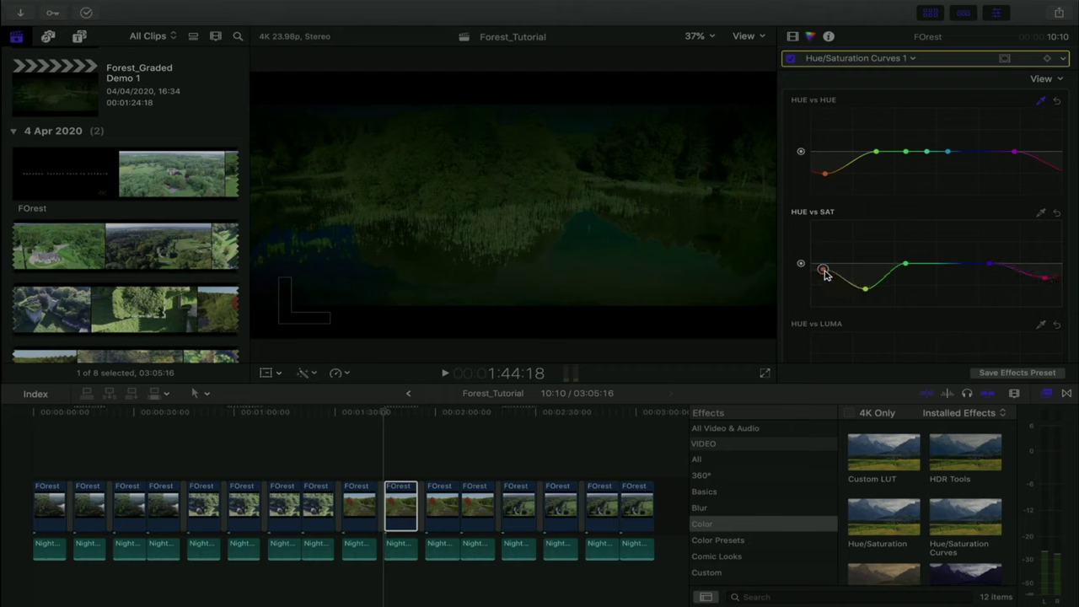
Try flattening the red point on Hue vs Hue and strongly desaturating it on Hue vs Sat, and undo both changes.
{"action": "left_click_drag", "start_coordinate": [824, 171], "coordinate": [825, 152]}
{"action": "left_click_drag", "start_coordinate": [824, 274], "coordinate": [822, 306]}
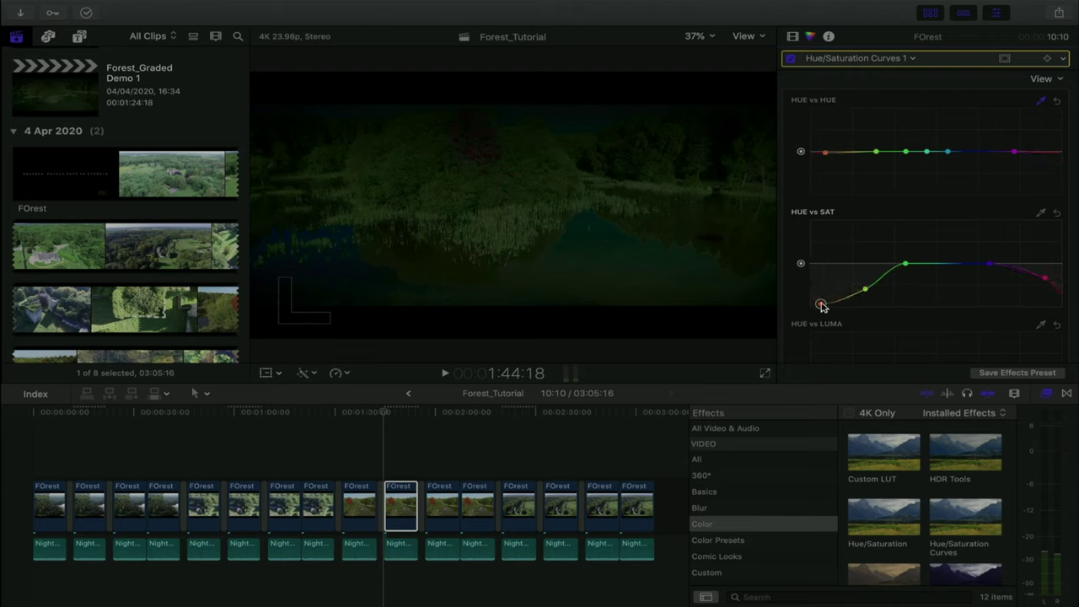
{"action": "key", "text": "super+z"}
{"action": "key", "text": "super+z"}
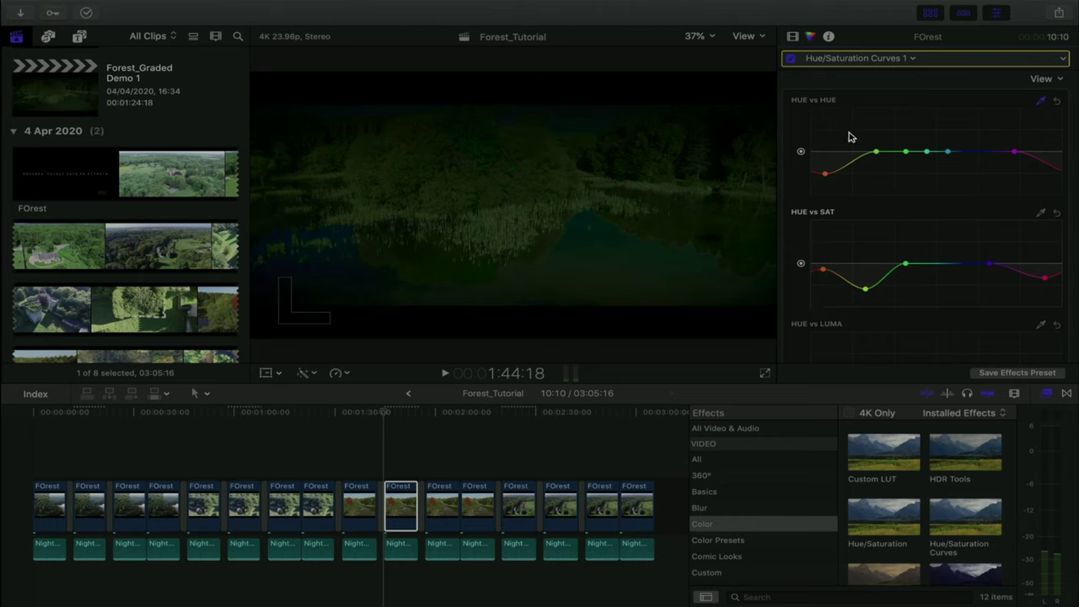
Try raising the cyan point on the Hue vs Luma curve slightly and put it back.
{"action": "scroll", "coordinate": [908, 259], "scroll_direction": "down", "scroll_amount": 3}
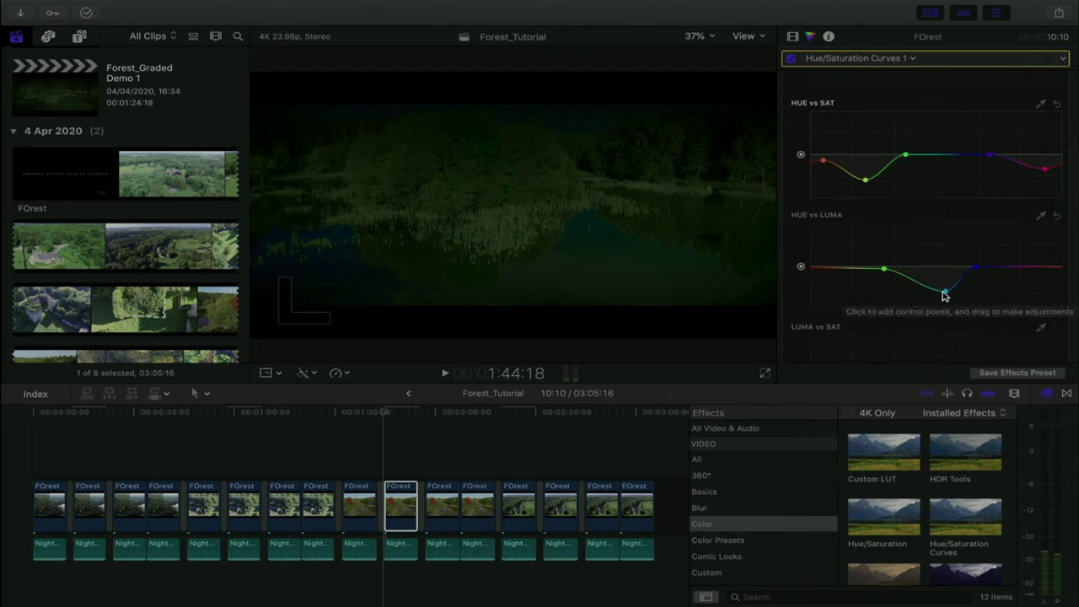
{"action": "mouse_move", "coordinate": [945, 295]}
{"action": "left_mouse_down"}
{"action": "mouse_move", "coordinate": [944, 263]}
{"action": "mouse_move", "coordinate": [942, 289]}
{"action": "left_mouse_up"}
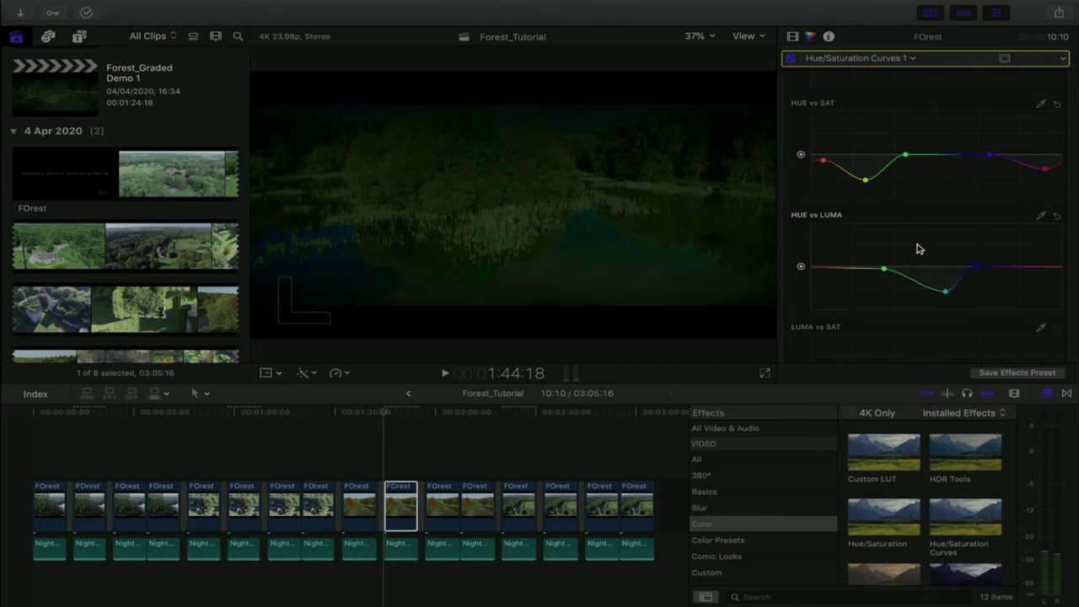
{"action": "scroll", "coordinate": [919, 249], "scroll_direction": "down", "scroll_amount": 10}
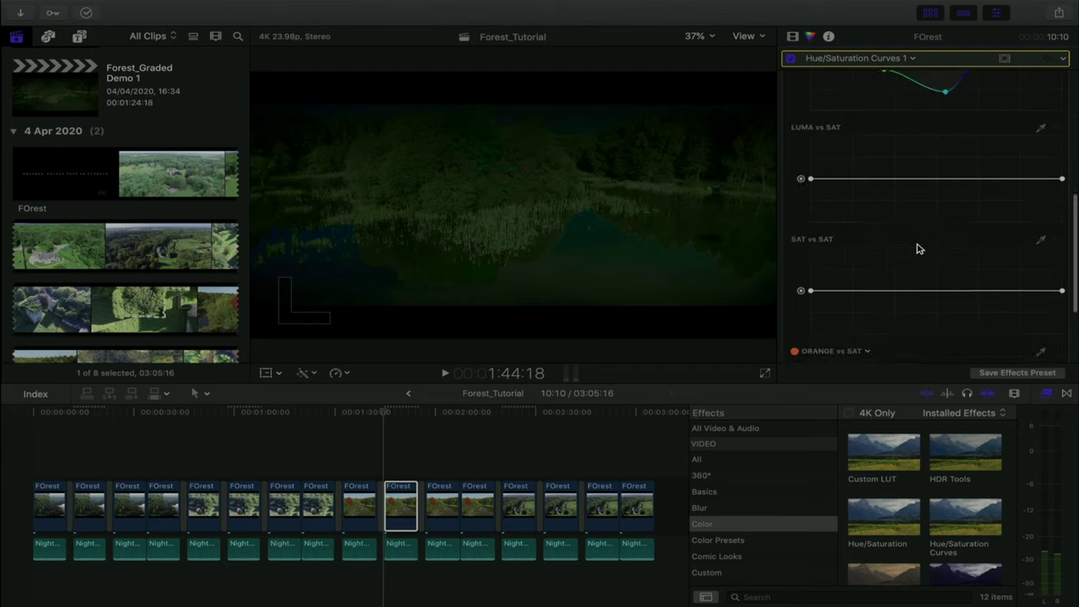
{"action": "scroll", "coordinate": [918, 249], "scroll_direction": "up", "scroll_amount": 5}
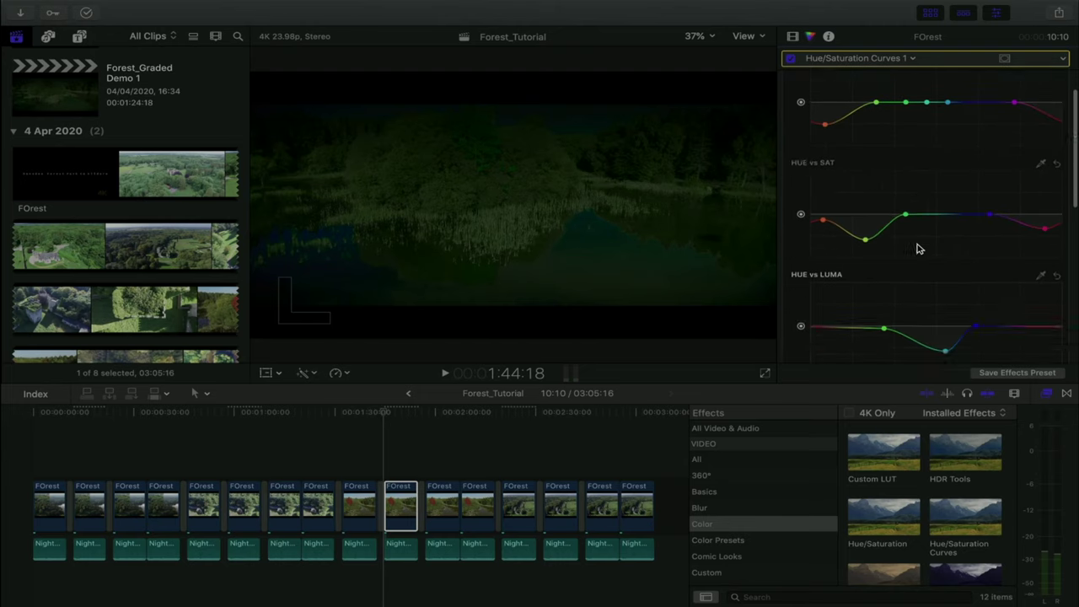
{"action": "scroll", "coordinate": [927, 239], "scroll_direction": "up", "scroll_amount": 1}
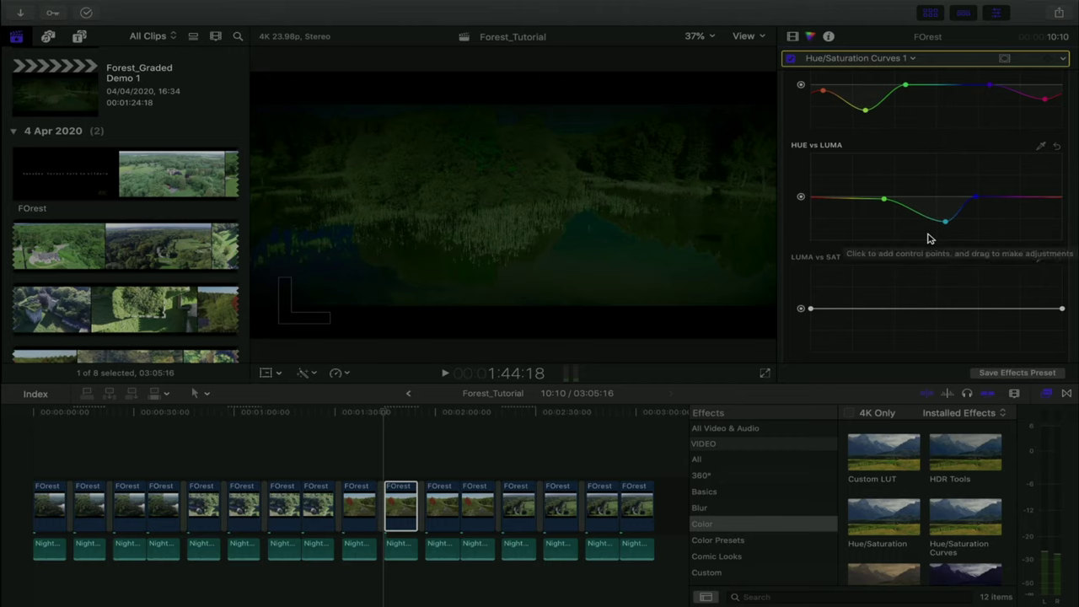
{"action": "mouse_move", "coordinate": [945, 222]}
{"action": "left_mouse_down"}
{"action": "mouse_move", "coordinate": [944, 207]}
{"action": "mouse_move", "coordinate": [942, 219]}
{"action": "left_mouse_up"}
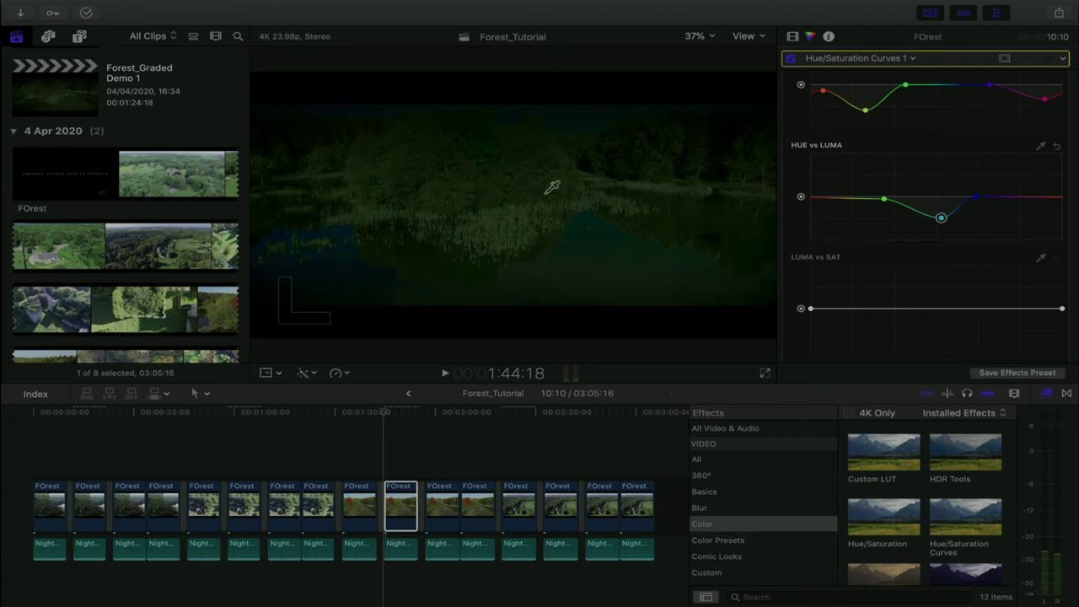
{"action": "left_click", "coordinate": [593, 226]}
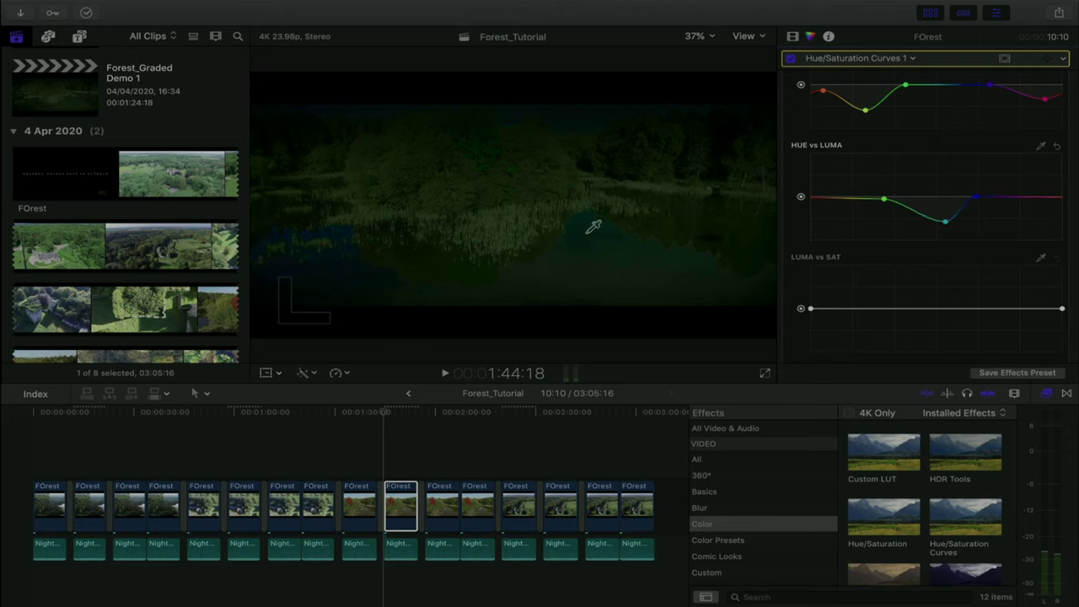
Turn on the masked Hue/Saturation Curves 2 effect in the effects list and view its shape mask.
{"action": "left_click", "coordinate": [793, 37]}
{"action": "scroll", "coordinate": [850, 200], "scroll_direction": "down", "scroll_amount": 2}
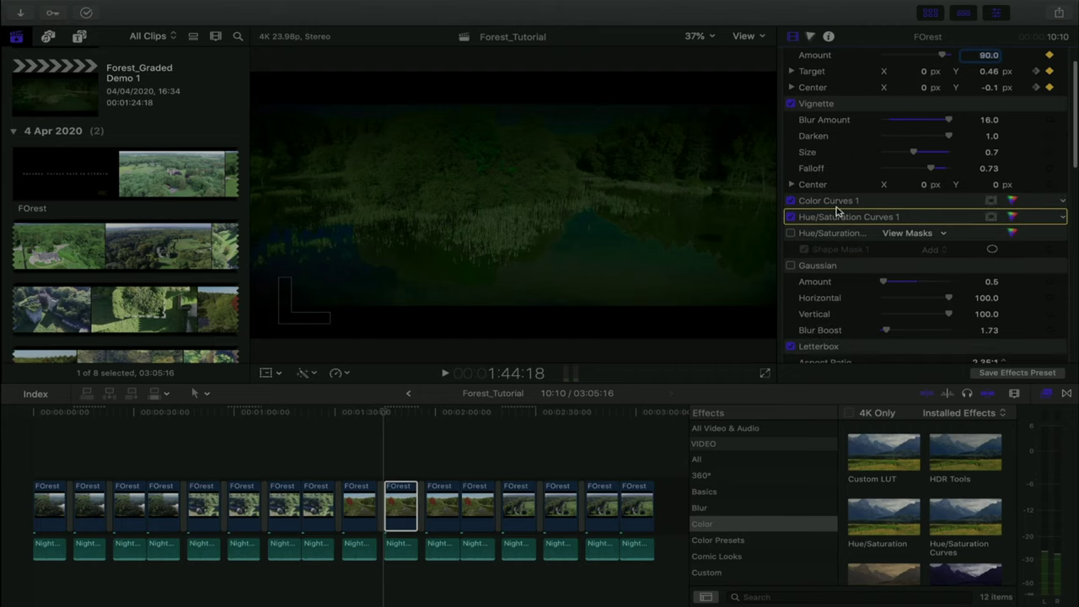
{"action": "left_click", "coordinate": [791, 235]}
{"action": "left_click", "coordinate": [791, 234]}
{"action": "left_click", "coordinate": [791, 234]}
{"action": "left_click", "coordinate": [896, 233]}
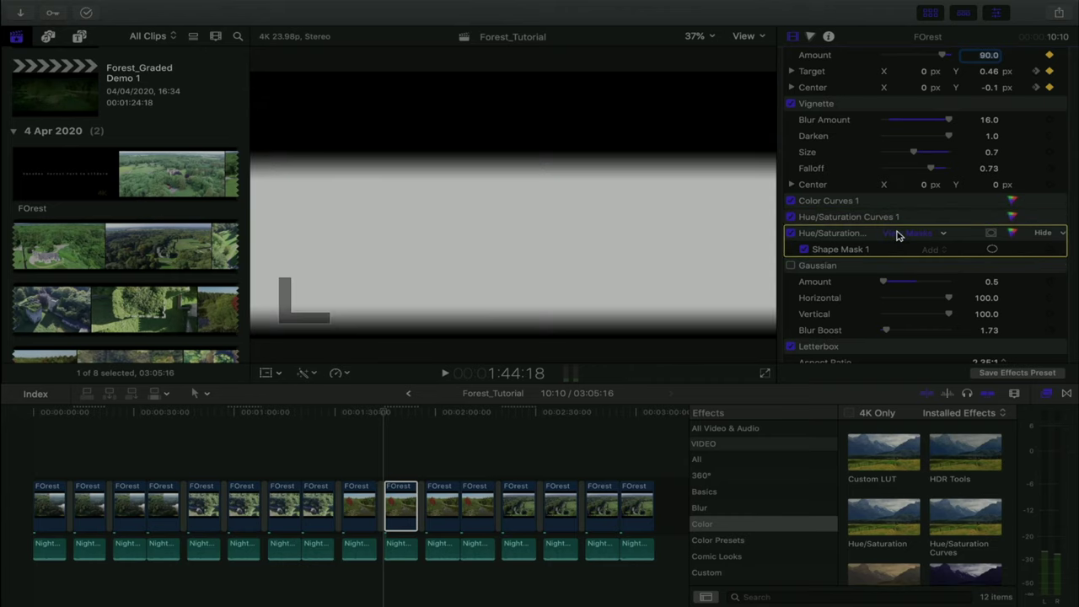
Switch Hue/Saturation Curves 2 off and on while its mask is displayed, and leave the mask view.
{"action": "left_click", "coordinate": [791, 235]}
{"action": "left_click", "coordinate": [791, 234]}
{"action": "left_click", "coordinate": [790, 235]}
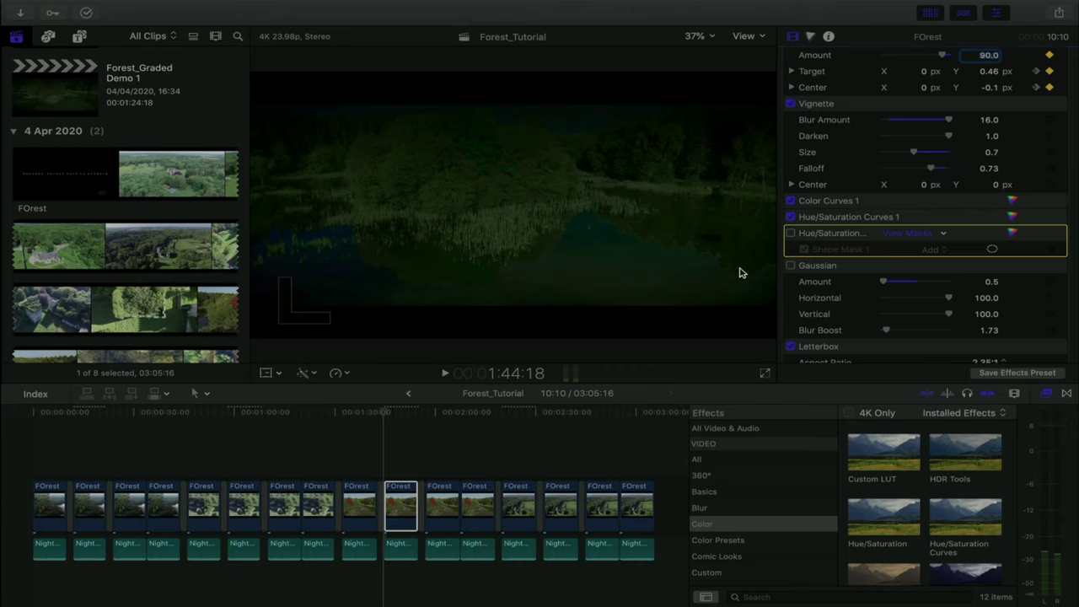
{"action": "left_click", "coordinate": [790, 234]}
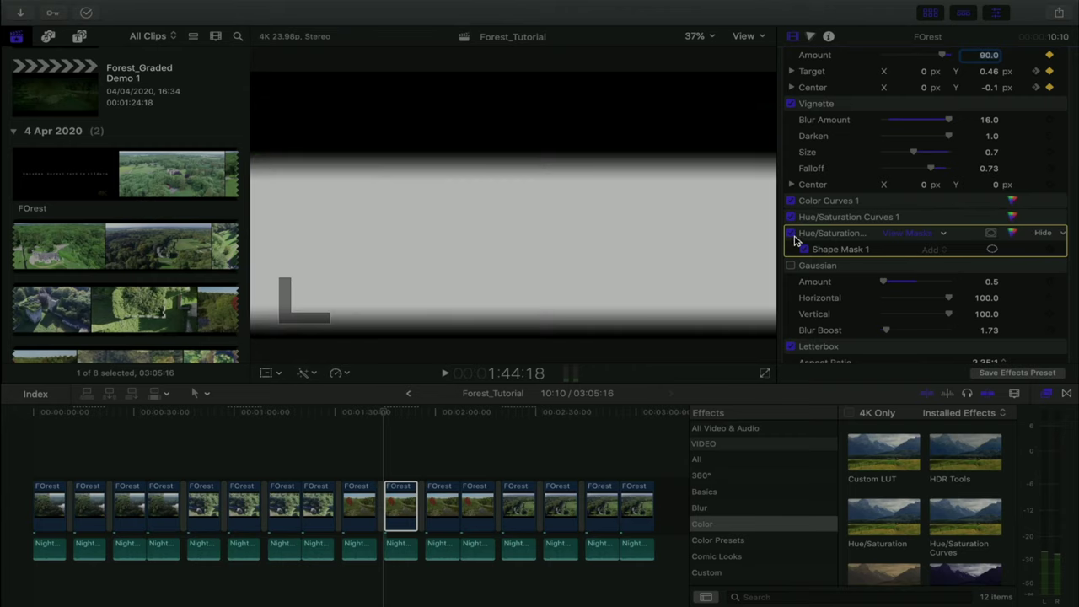
{"action": "left_click", "coordinate": [891, 242]}
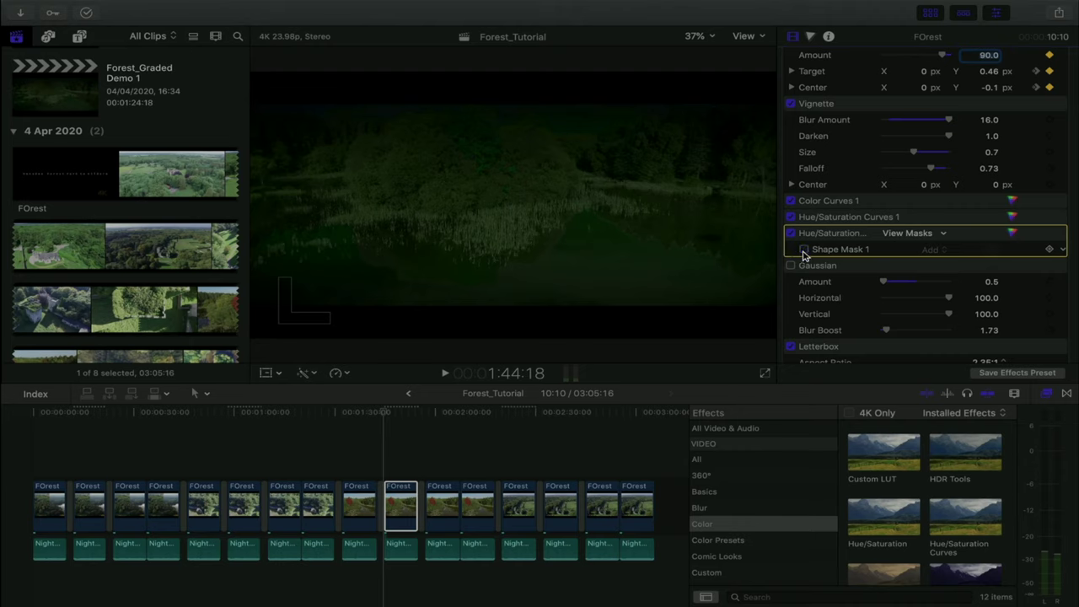
Compare the lake with Hue/Saturation Curves 2 off and on, and briefly display its mask again.
{"action": "left_click", "coordinate": [791, 233]}
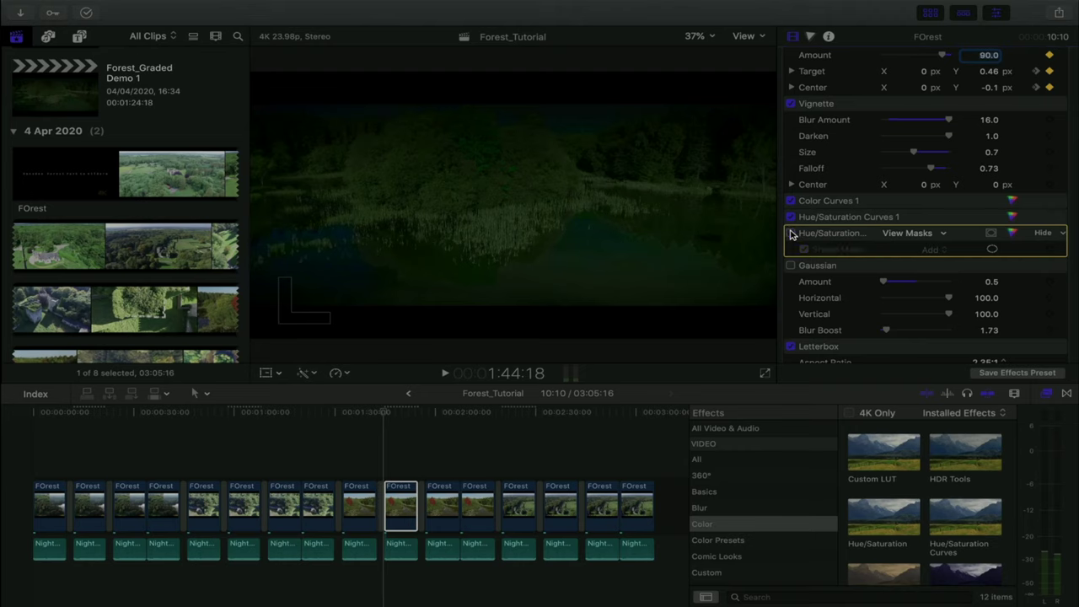
{"action": "left_click", "coordinate": [791, 234]}
{"action": "left_click", "coordinate": [791, 233]}
{"action": "left_click", "coordinate": [790, 234]}
{"action": "left_click", "coordinate": [900, 234]}
{"action": "left_click", "coordinate": [900, 234]}
Open the curves of Hue/Saturation Curves 2, and reset its Hue vs Hue curve and undo the reset to compare.
{"action": "left_click", "coordinate": [1012, 233]}
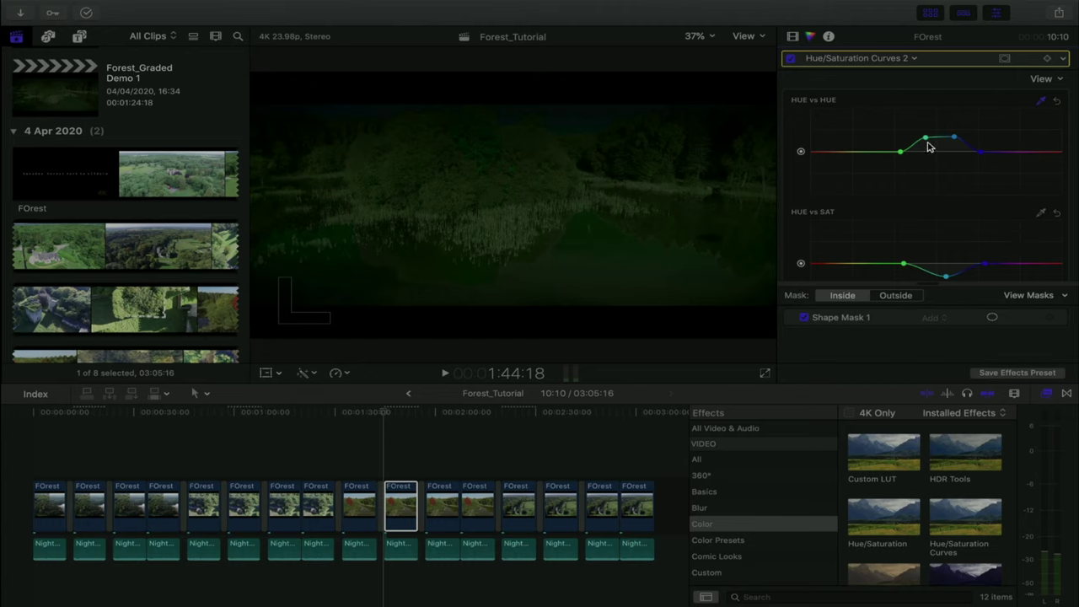
{"action": "left_click", "coordinate": [1058, 100]}
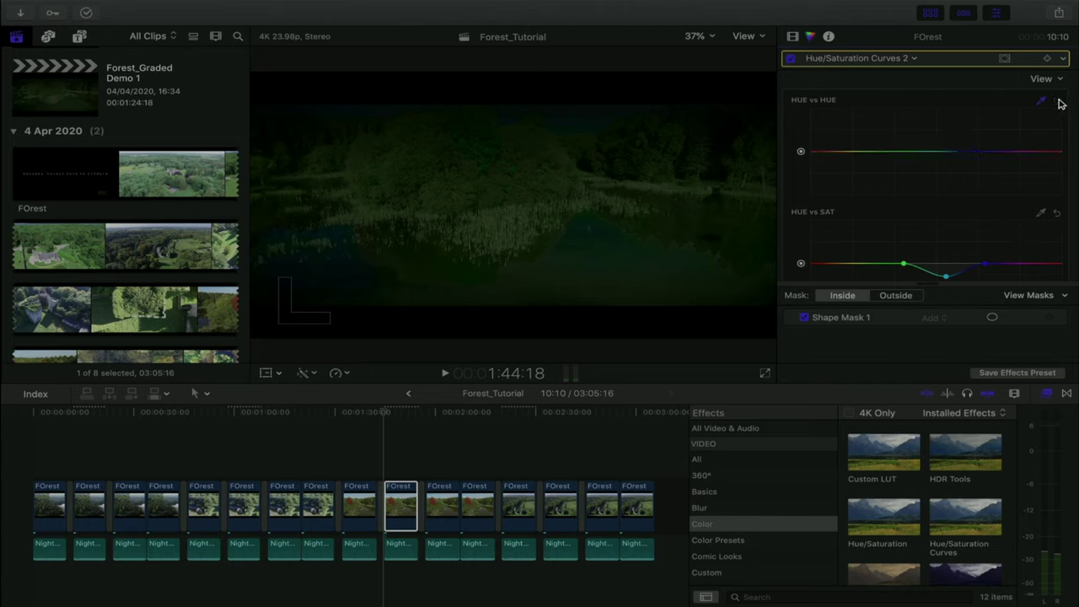
{"action": "key", "text": "super+z"}
Reset the Hue vs Sat curve of Hue/Saturation Curves 2 twice to compare the lake, undoing each reset.
{"action": "scroll", "coordinate": [1060, 103], "scroll_direction": "down", "scroll_amount": 3}
{"action": "left_click", "coordinate": [1059, 118]}
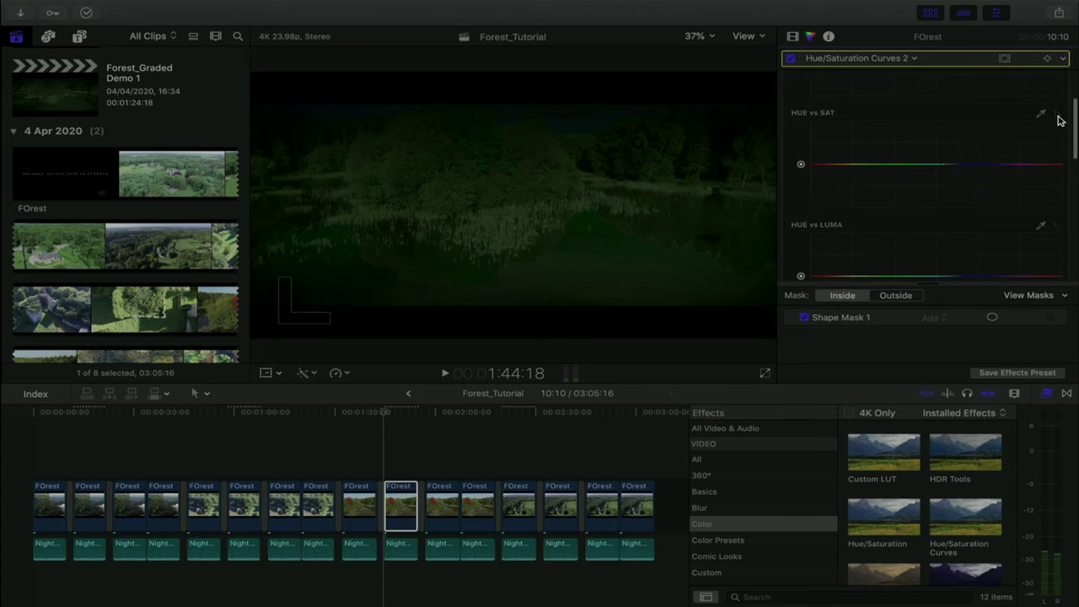
{"action": "key", "text": "super+z"}
{"action": "left_click", "coordinate": [1059, 118]}
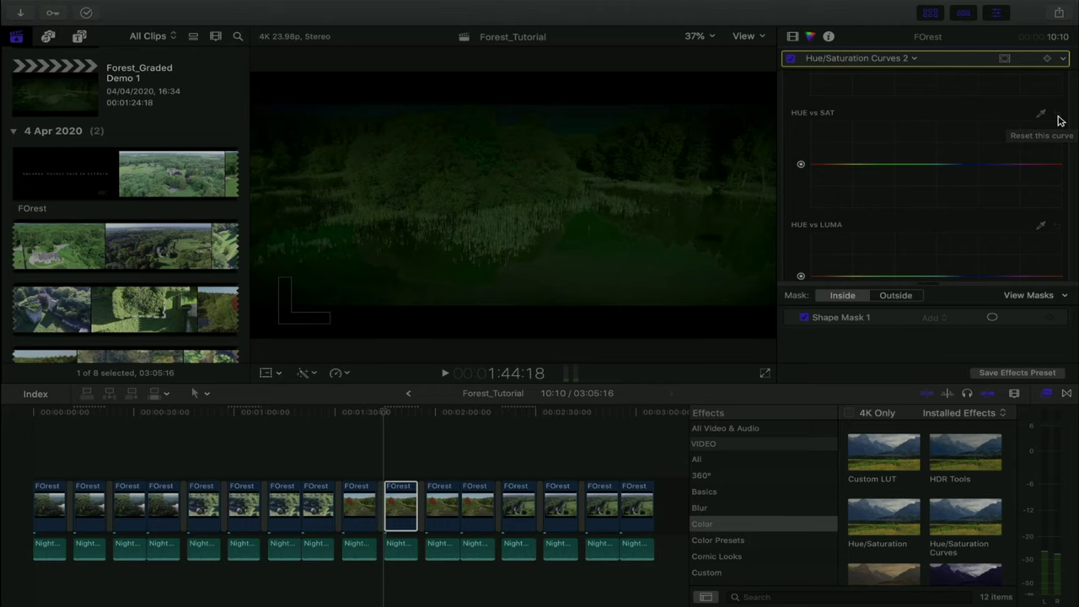
{"action": "key", "text": "super+z"}
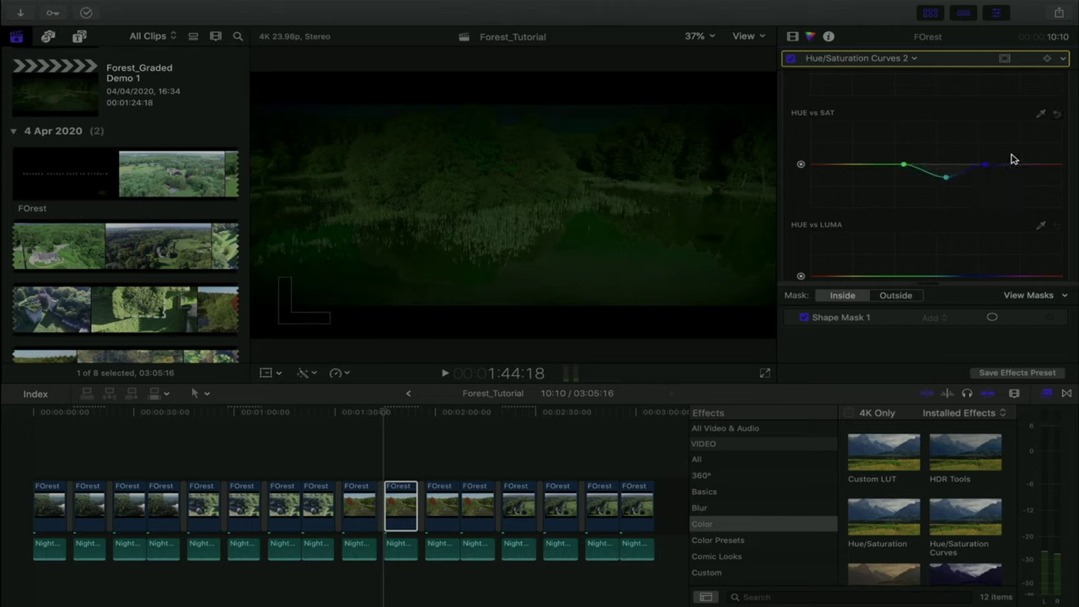
Look over the remaining curves of Hue/Saturation Curves 2, return to the clip's effect list and switch on the Gaussian effect.
{"action": "scroll", "coordinate": [991, 174], "scroll_direction": "down", "scroll_amount": 5}
{"action": "scroll", "coordinate": [992, 175], "scroll_direction": "up", "scroll_amount": 5}
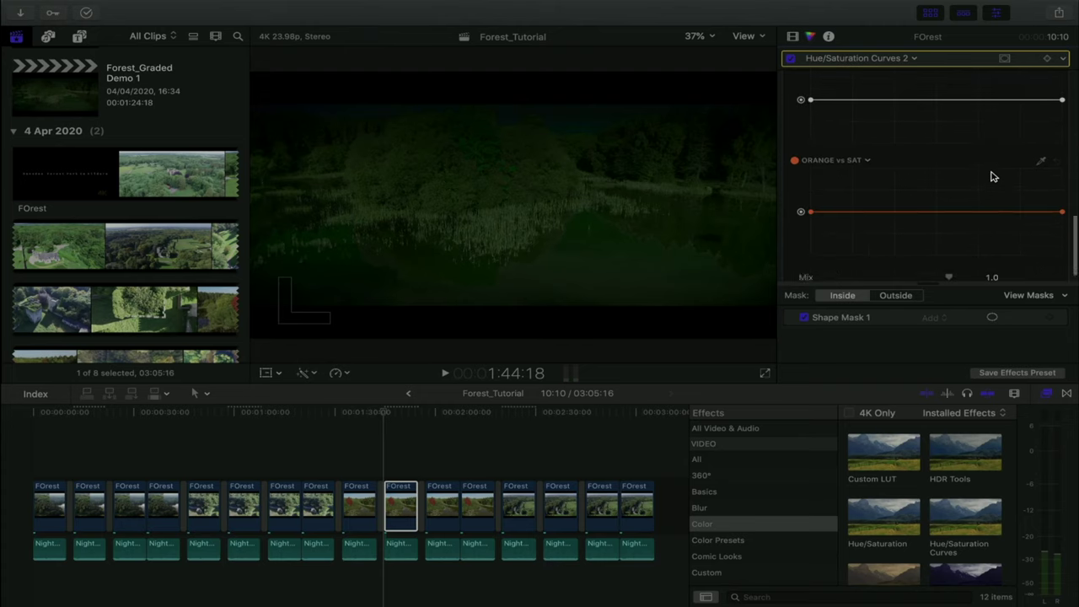
{"action": "left_click", "coordinate": [792, 37]}
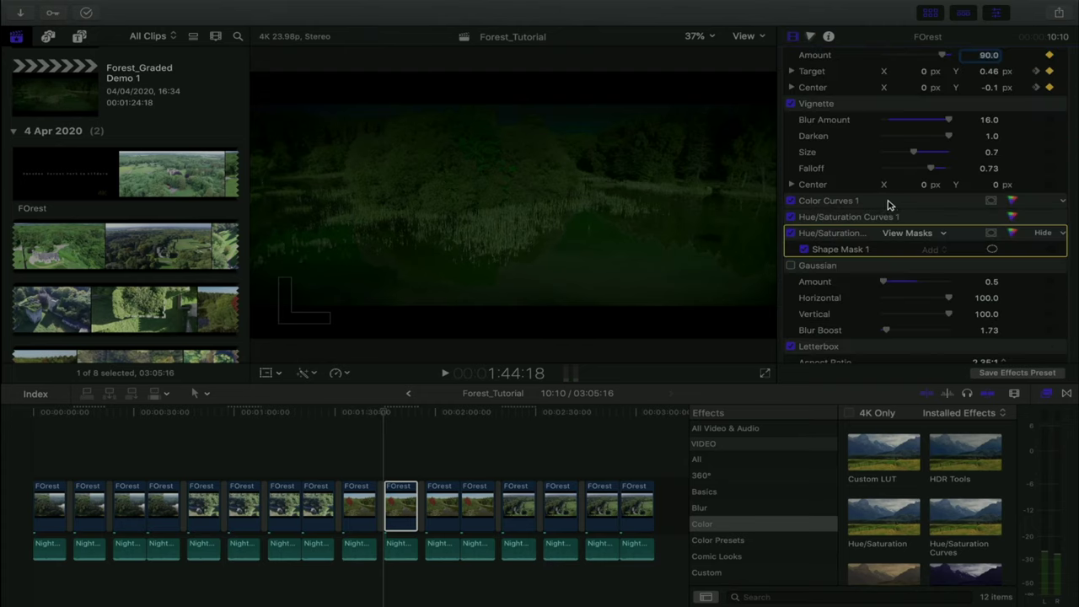
{"action": "left_click", "coordinate": [905, 237]}
{"action": "left_click", "coordinate": [906, 238]}
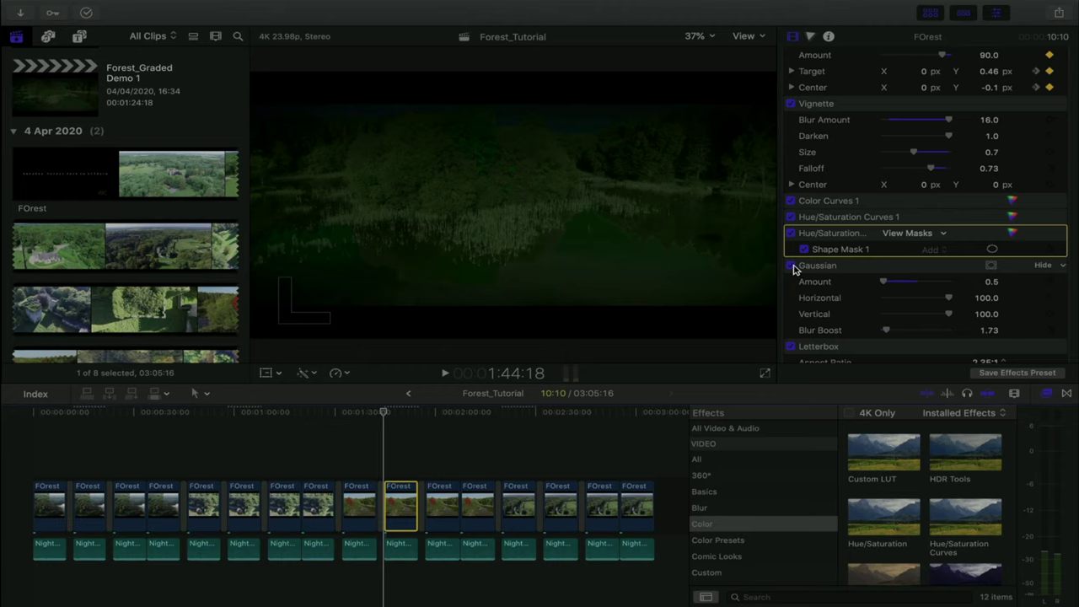
Review the lake clip's effect stack, examining the Gaussian blur and Letterbox settings.
{"action": "scroll", "coordinate": [843, 286], "scroll_direction": "down", "scroll_amount": 3}
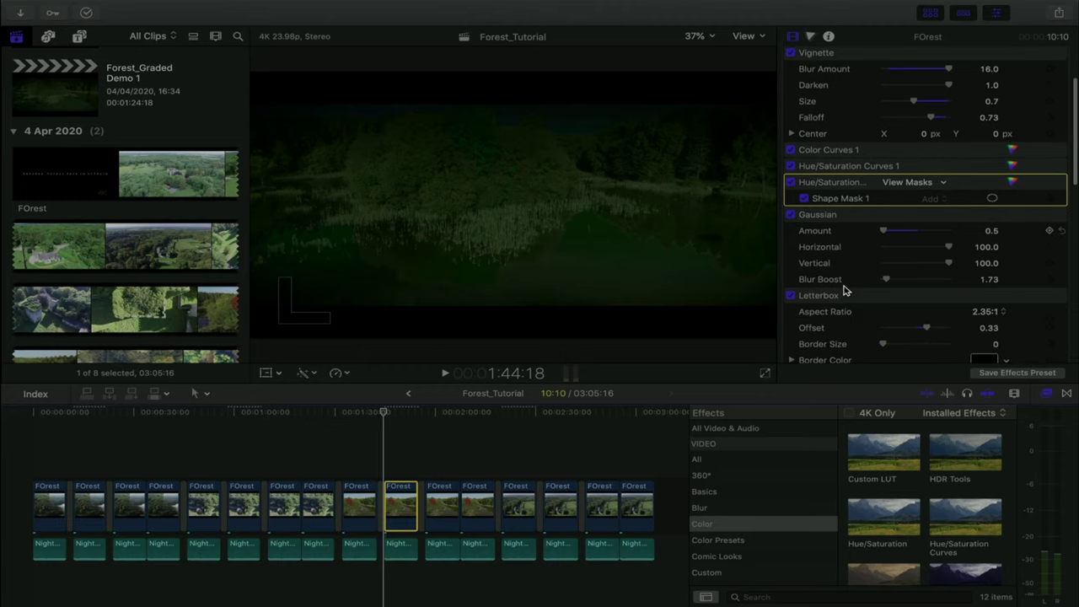
{"action": "scroll", "coordinate": [844, 290], "scroll_direction": "down", "scroll_amount": 5}
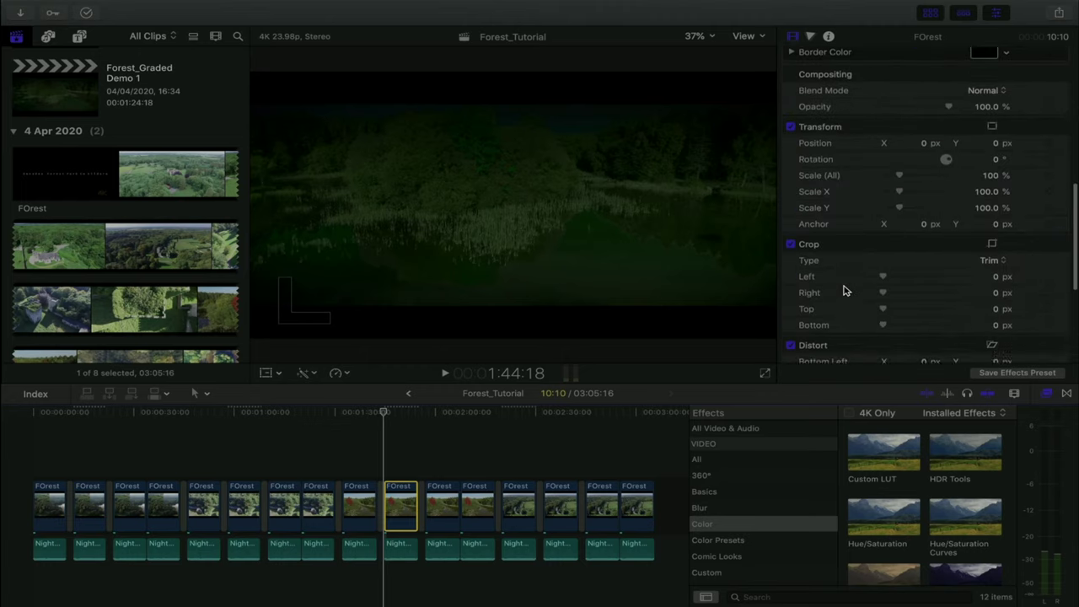
{"action": "scroll", "coordinate": [843, 290], "scroll_direction": "up", "scroll_amount": 7}
{"action": "scroll", "coordinate": [838, 296], "scroll_direction": "down", "scroll_amount": 6}
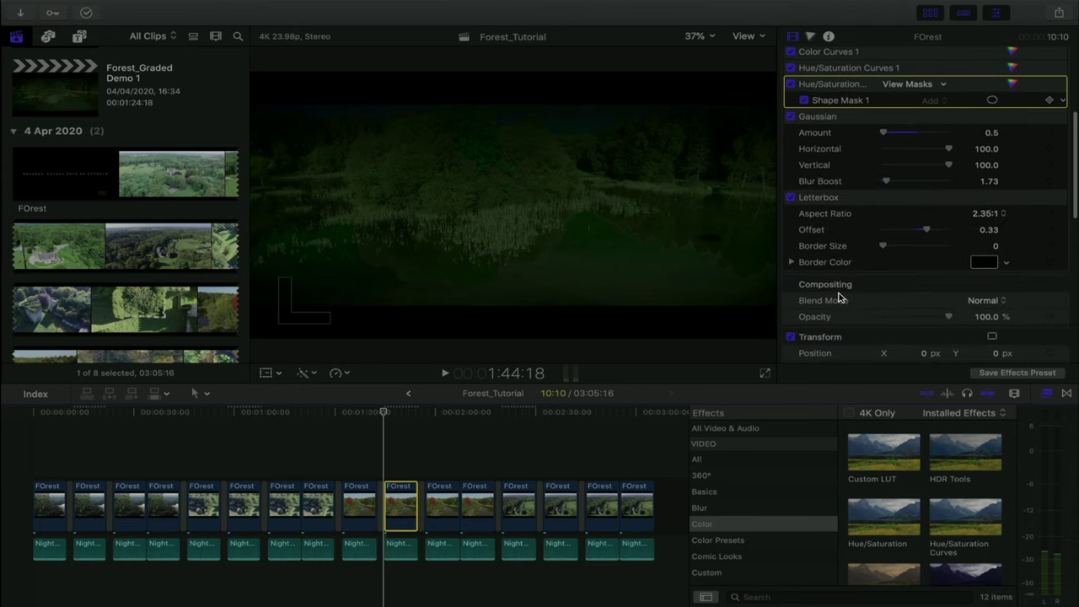
{"action": "scroll", "coordinate": [838, 297], "scroll_direction": "up", "scroll_amount": 6}
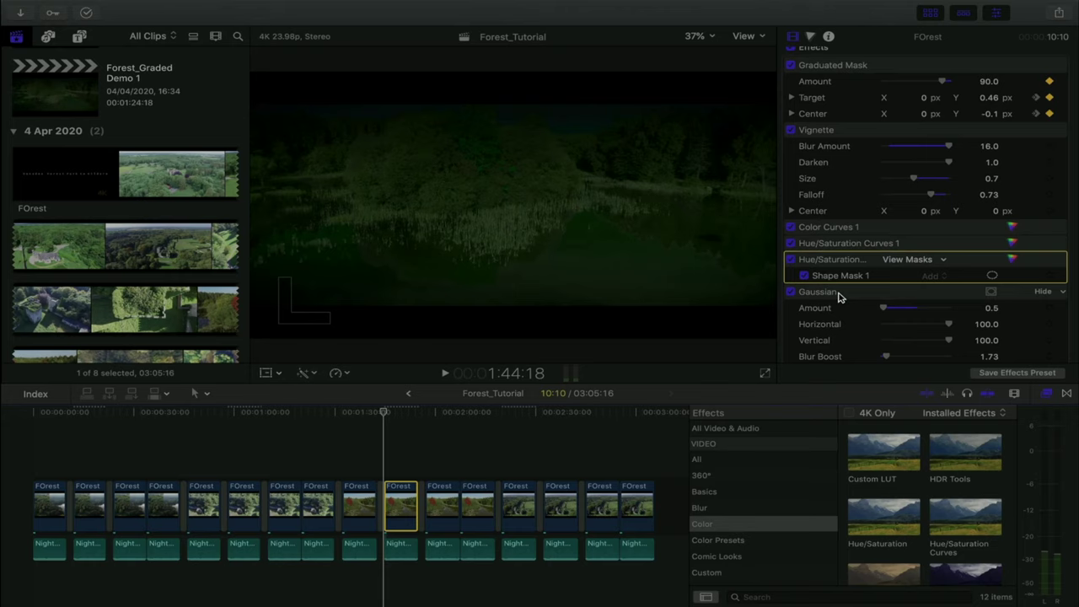
{"action": "scroll", "coordinate": [839, 296], "scroll_direction": "down", "scroll_amount": 3}
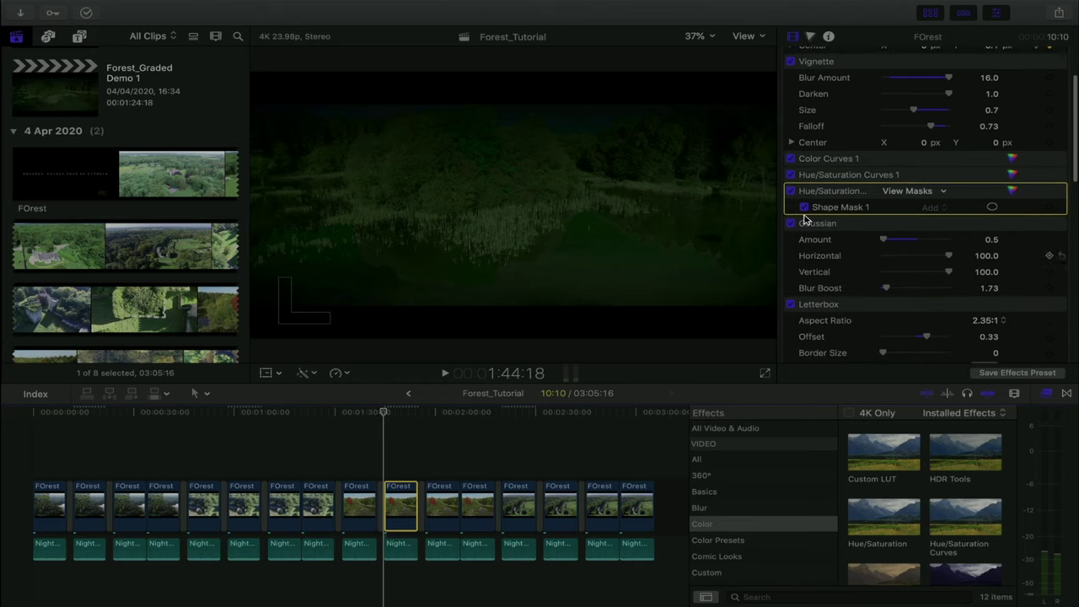
{"action": "left_click", "coordinate": [813, 229]}
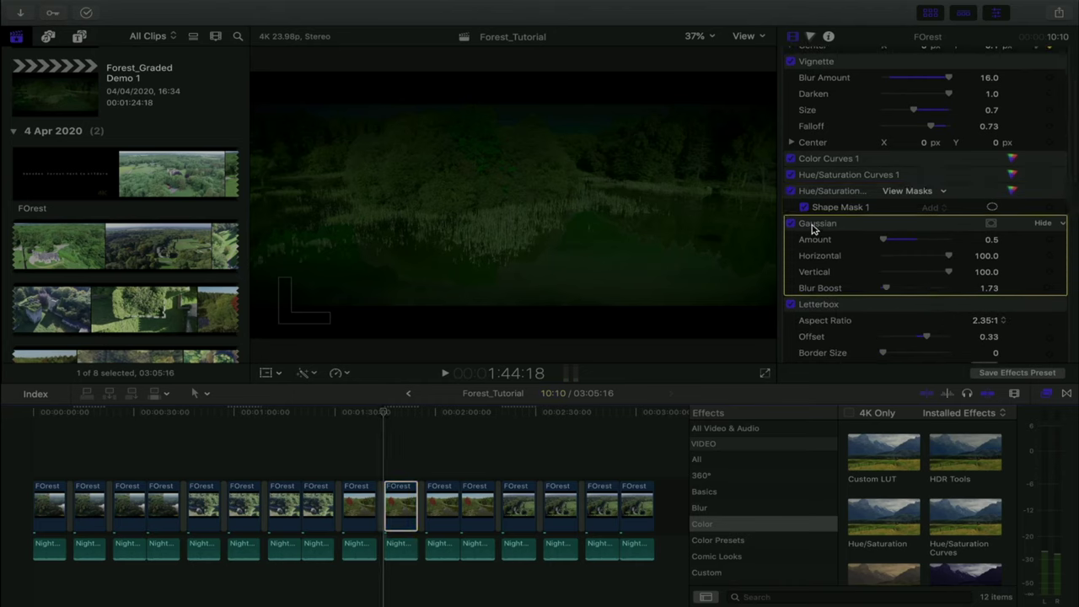
{"action": "scroll", "coordinate": [813, 229], "scroll_direction": "down", "scroll_amount": 2}
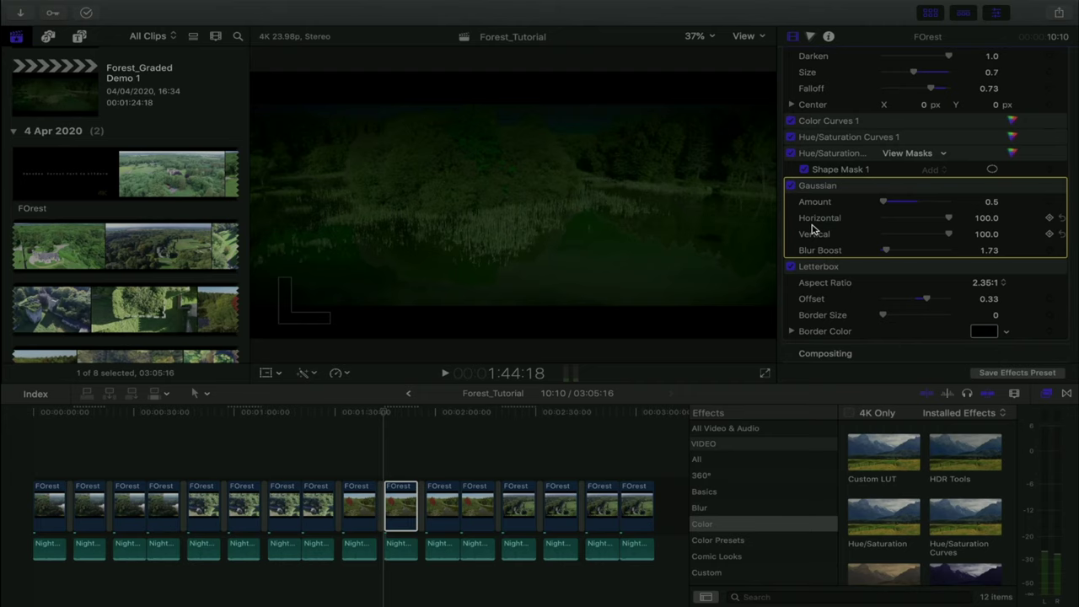
Play the lake shots full screen from 1:57:04 to compare the original with its grade.
{"action": "left_click", "coordinate": [426, 413]}
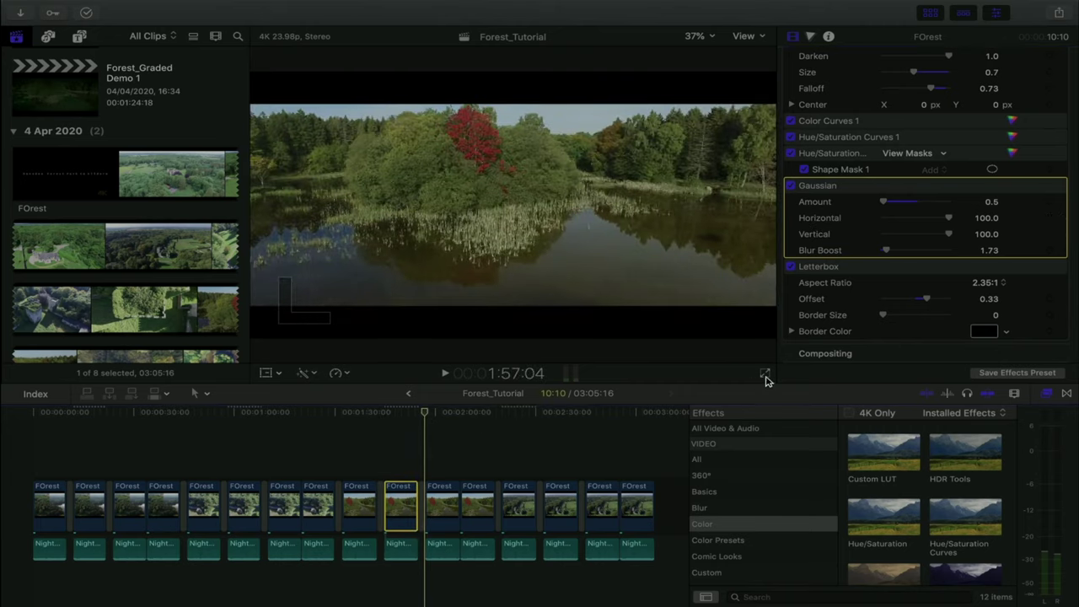
{"action": "left_click", "coordinate": [769, 377]}
{"action": "key", "text": "space"}
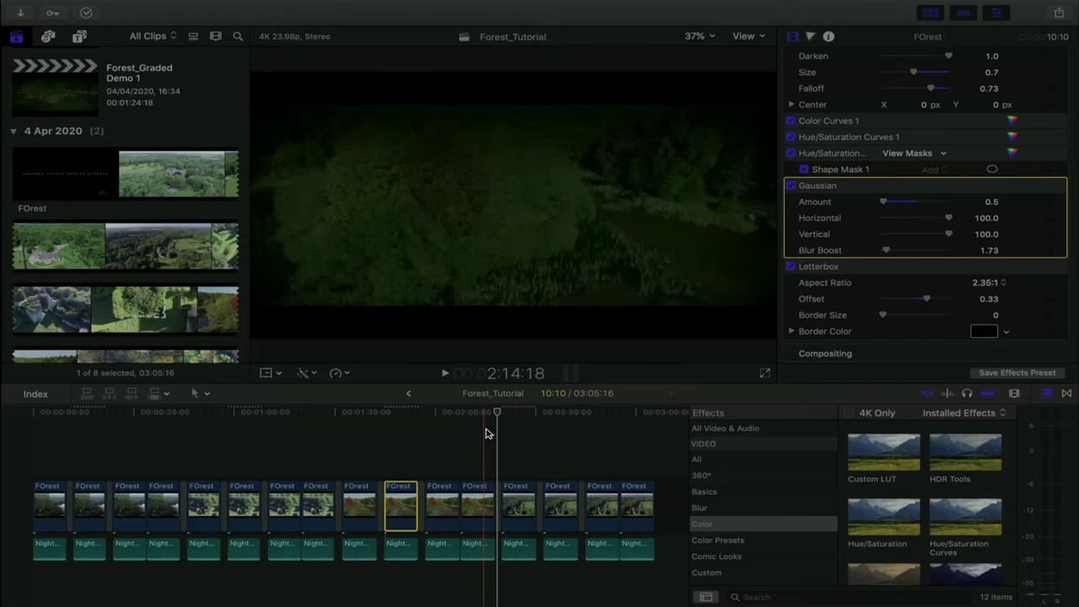
At 2:15:10, raise the red point of the Hue vs Sat curve in Hue/Saturation Curves 1 to compare, and lower it back.
{"action": "left_click", "coordinate": [485, 431]}
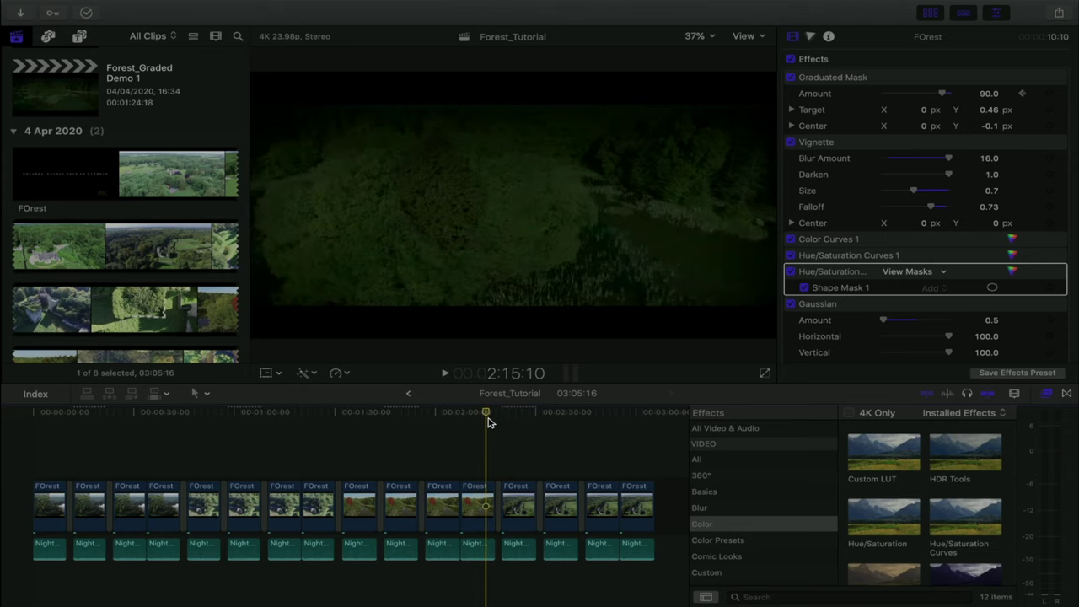
{"action": "left_click", "coordinate": [1012, 255]}
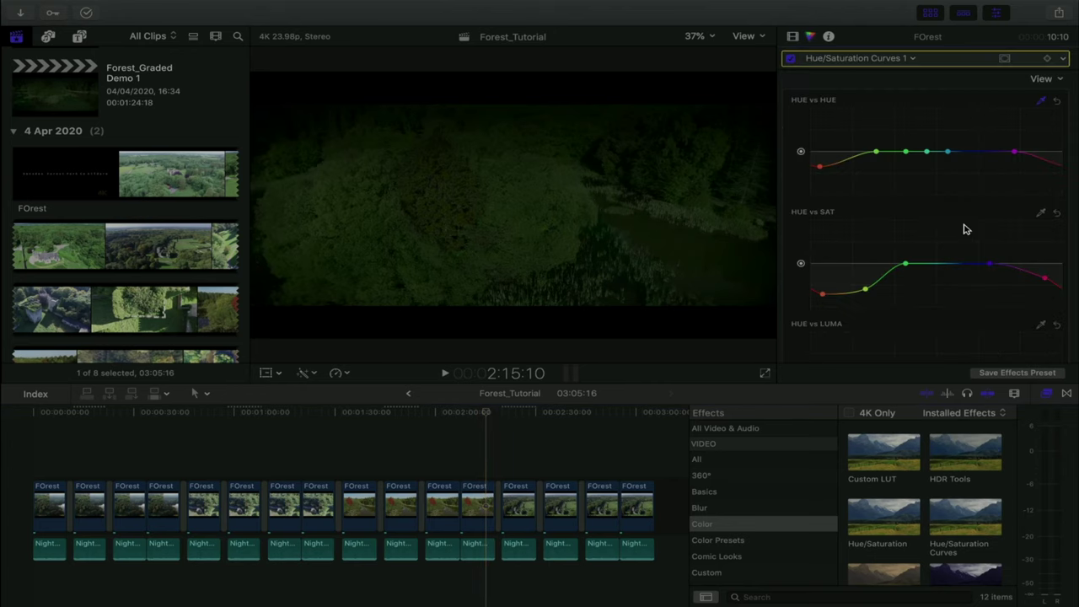
{"action": "left_click_drag", "start_coordinate": [822, 293], "coordinate": [825, 280]}
{"action": "left_click_drag", "start_coordinate": [827, 281], "coordinate": [827, 278]}
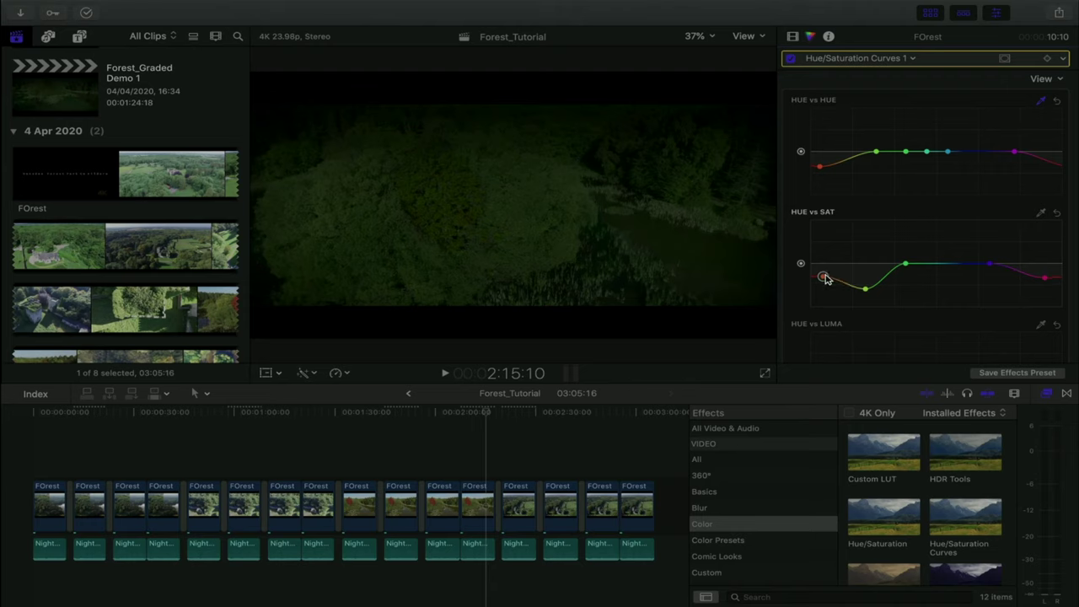
{"action": "left_click_drag", "start_coordinate": [826, 279], "coordinate": [823, 294]}
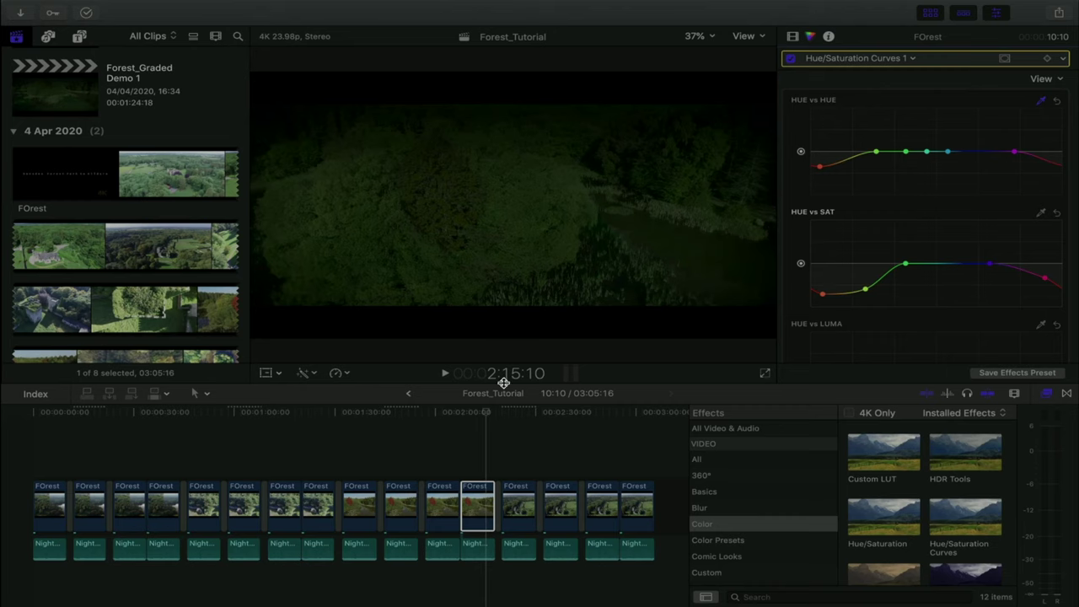
Watch the ungraded castle shot full screen from 2:44:20, pausing along the way, and return to the editing view.
{"action": "left_click", "coordinate": [589, 415]}
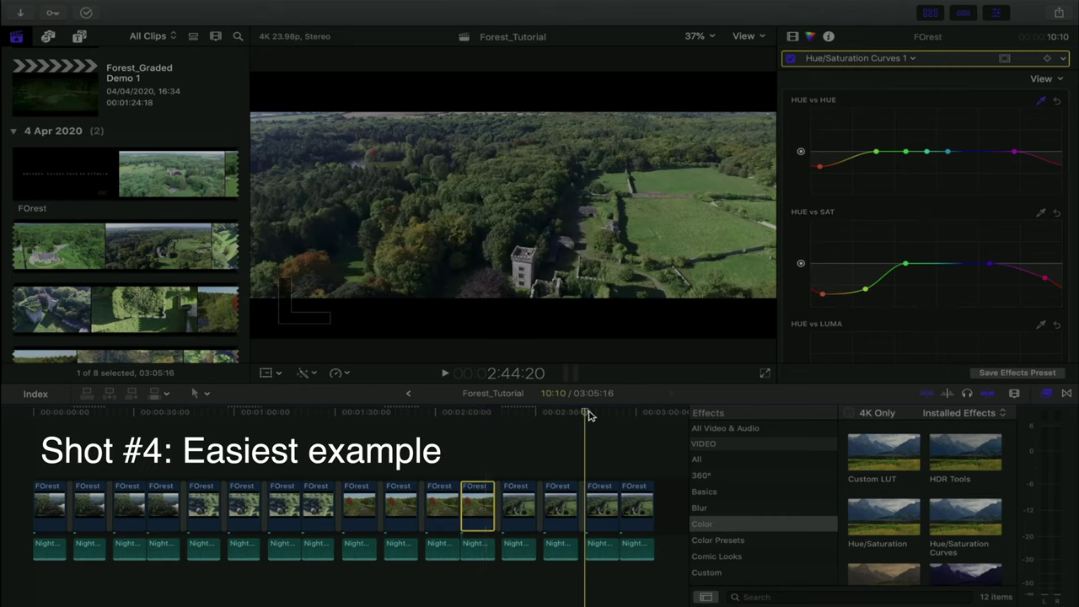
{"action": "left_click", "coordinate": [765, 372]}
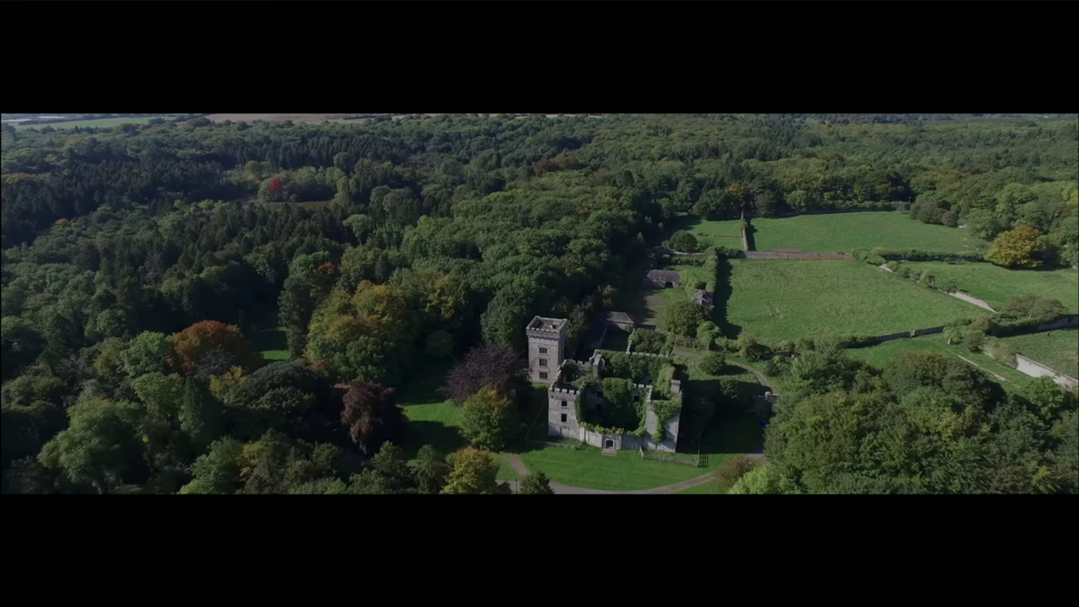
{"action": "key", "text": "space"}
{"action": "key", "text": "space"}
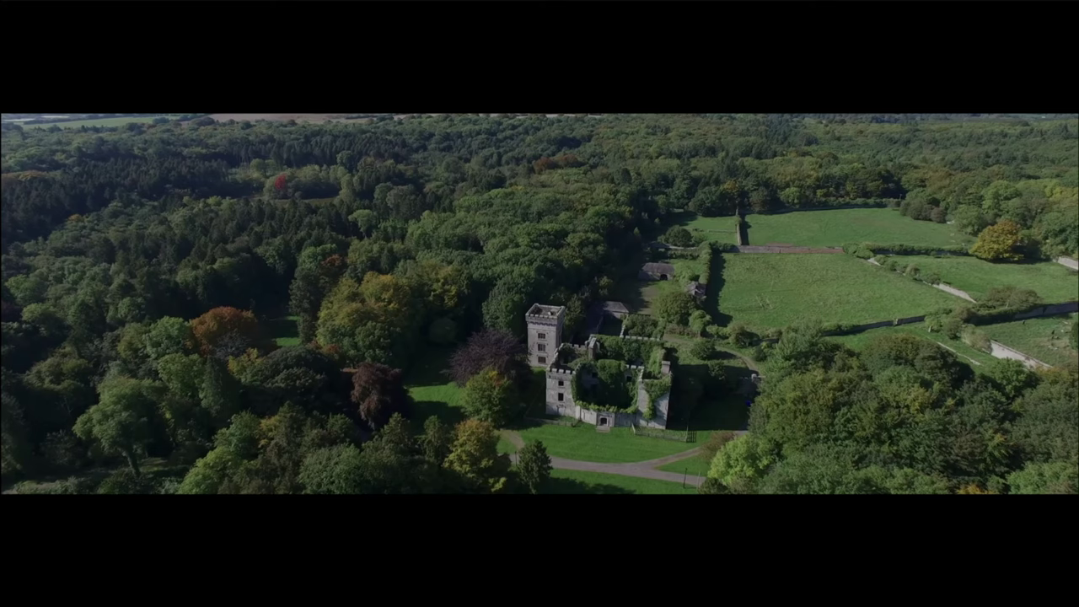
{"action": "key", "text": "space"}
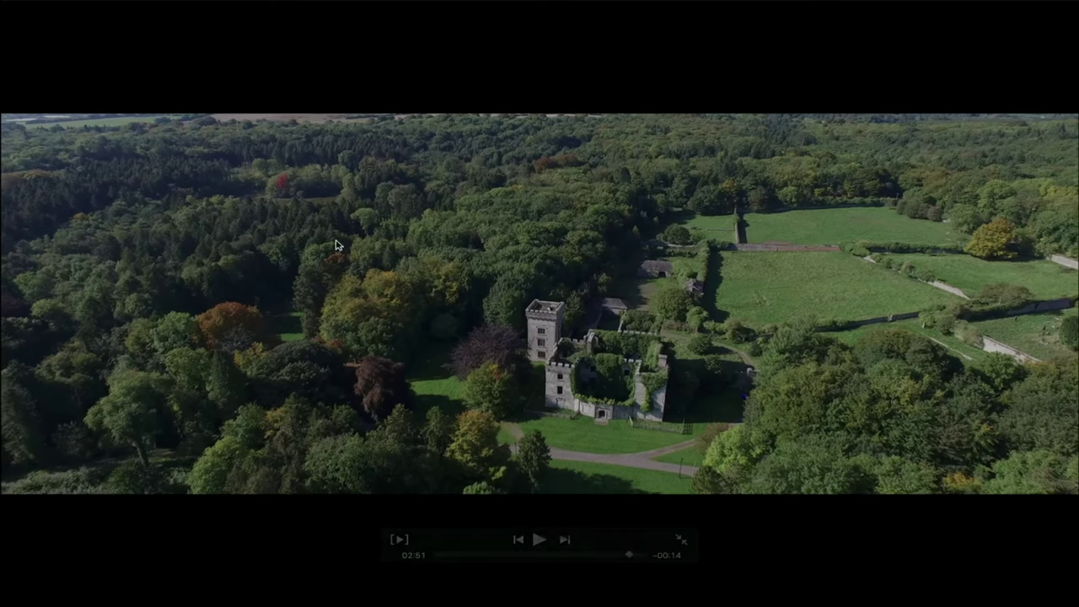
{"action": "left_click", "coordinate": [683, 543]}
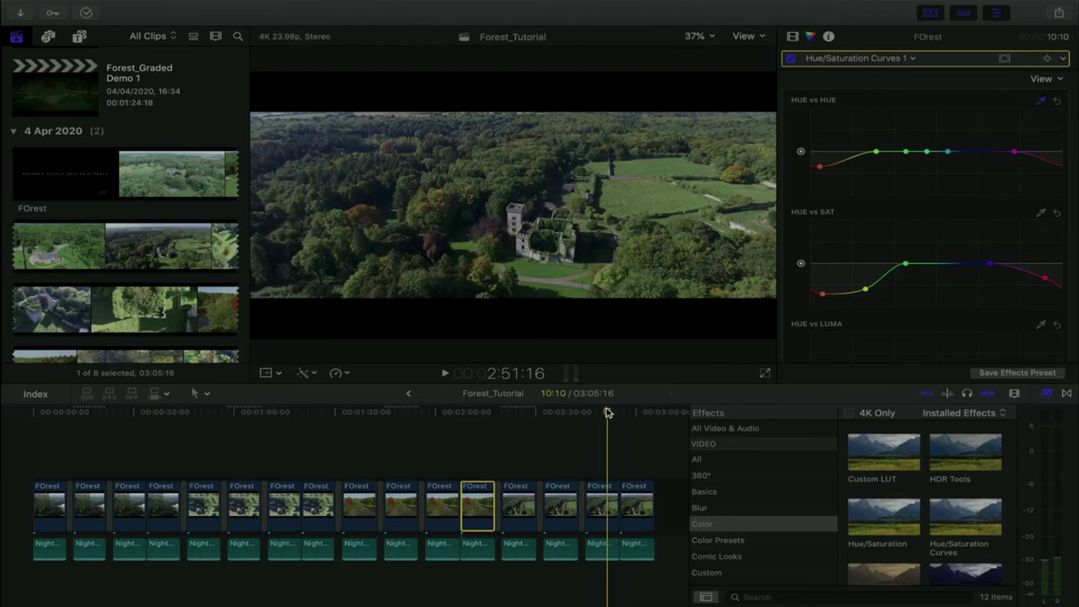
Watch the blue night version of the castle shot full screen from 2:20:00, and return to the editing view.
{"action": "left_click", "coordinate": [502, 413]}
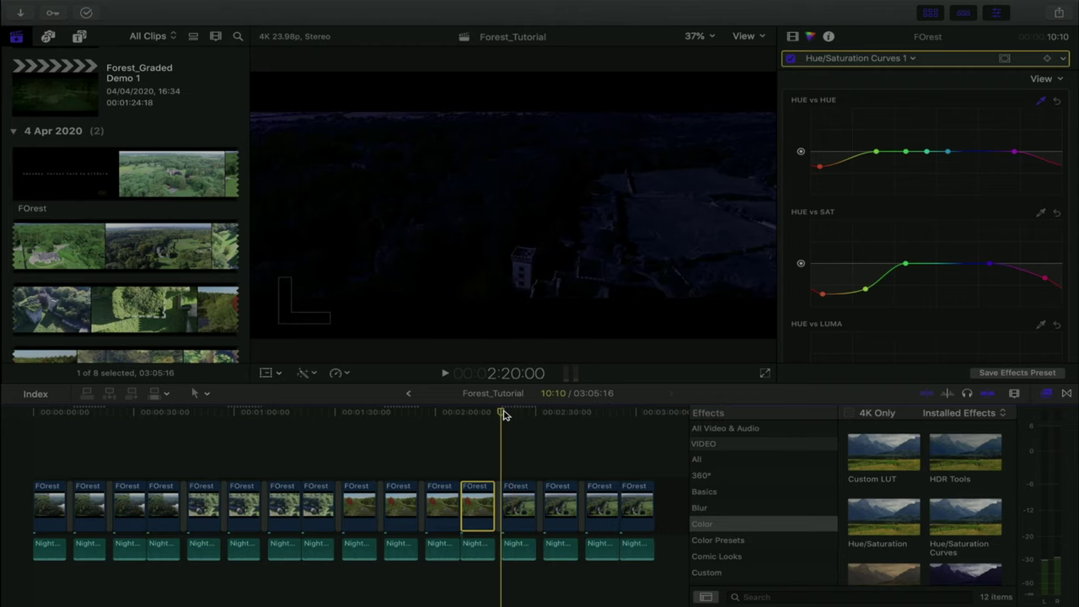
{"action": "left_click", "coordinate": [765, 373]}
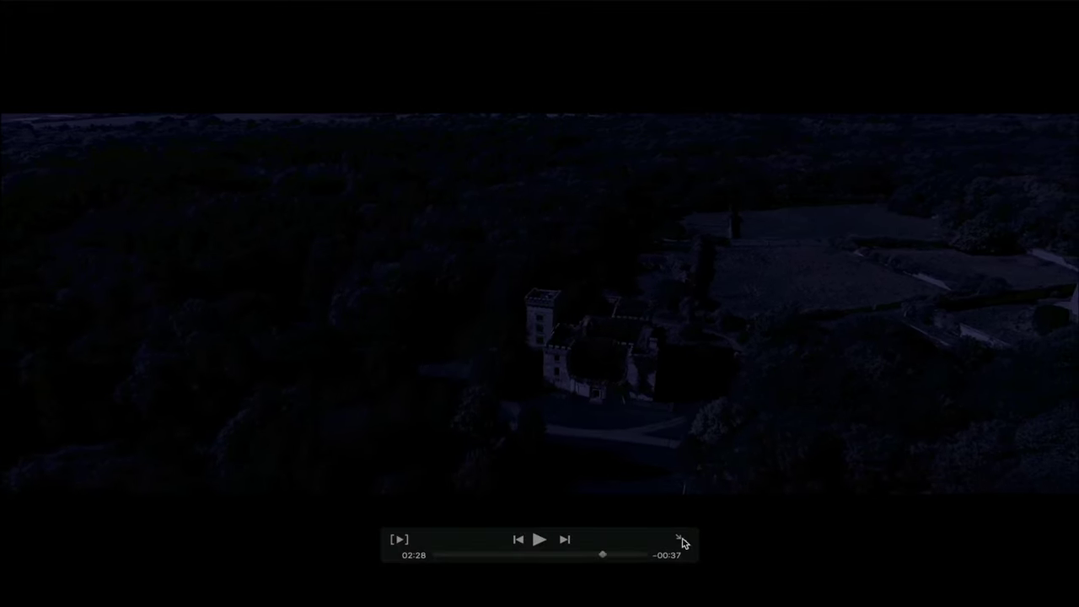
{"action": "left_click", "coordinate": [685, 542]}
Select the blue night castle clip, show its effect list, and switch Day into Night off and on to compare.
{"action": "left_click", "coordinate": [510, 493]}
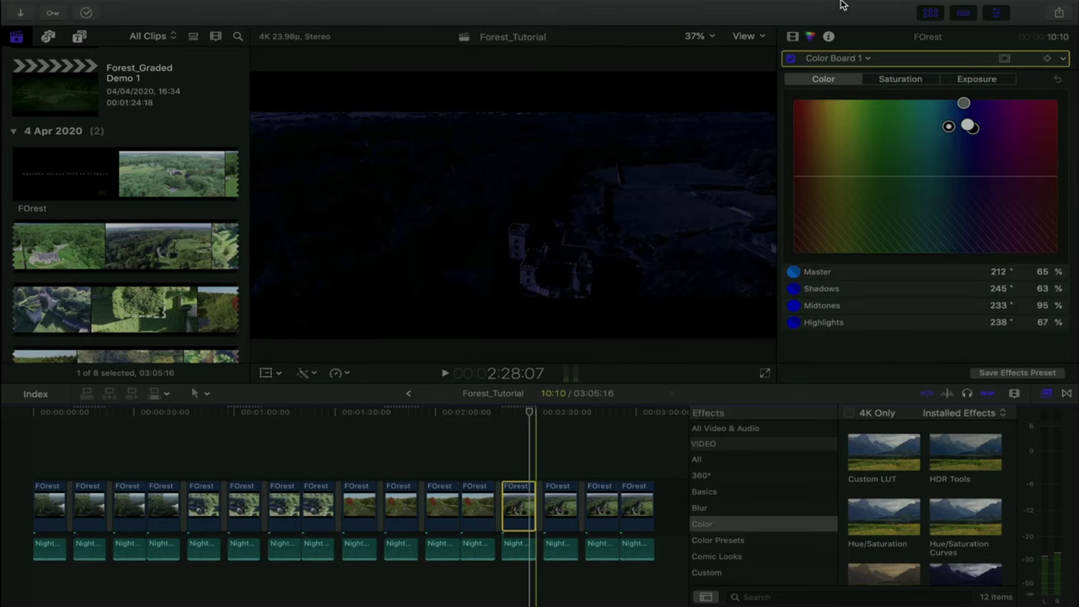
{"action": "left_click", "coordinate": [793, 36]}
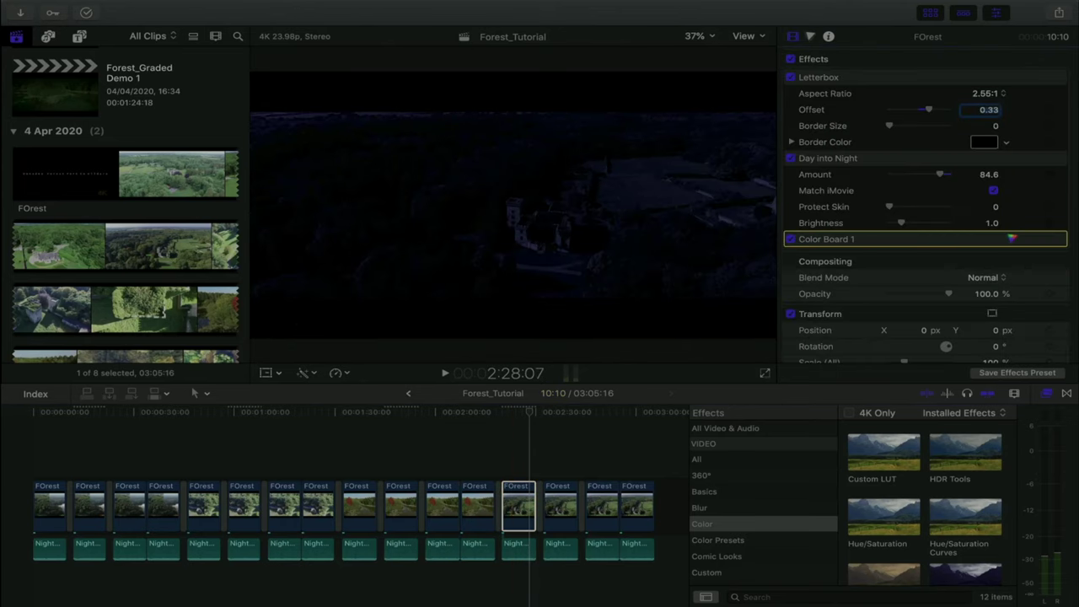
{"action": "left_click", "coordinate": [820, 158]}
{"action": "left_click", "coordinate": [792, 158]}
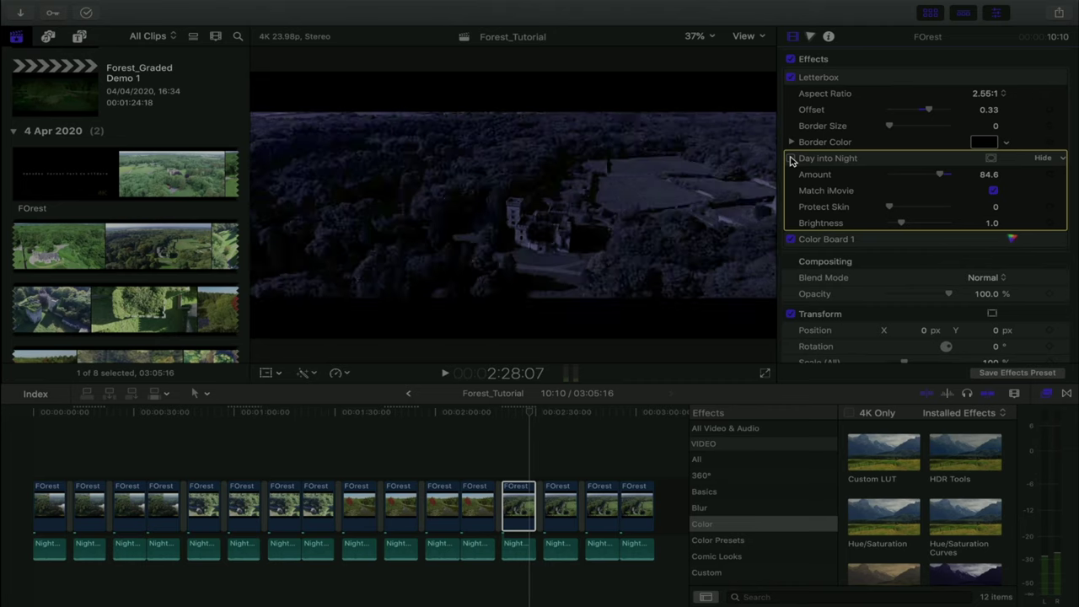
{"action": "left_click", "coordinate": [792, 158]}
Browse the Color, Comic Looks and Color Presets effect categories for the Day into Night effect.
{"action": "left_click", "coordinate": [721, 526]}
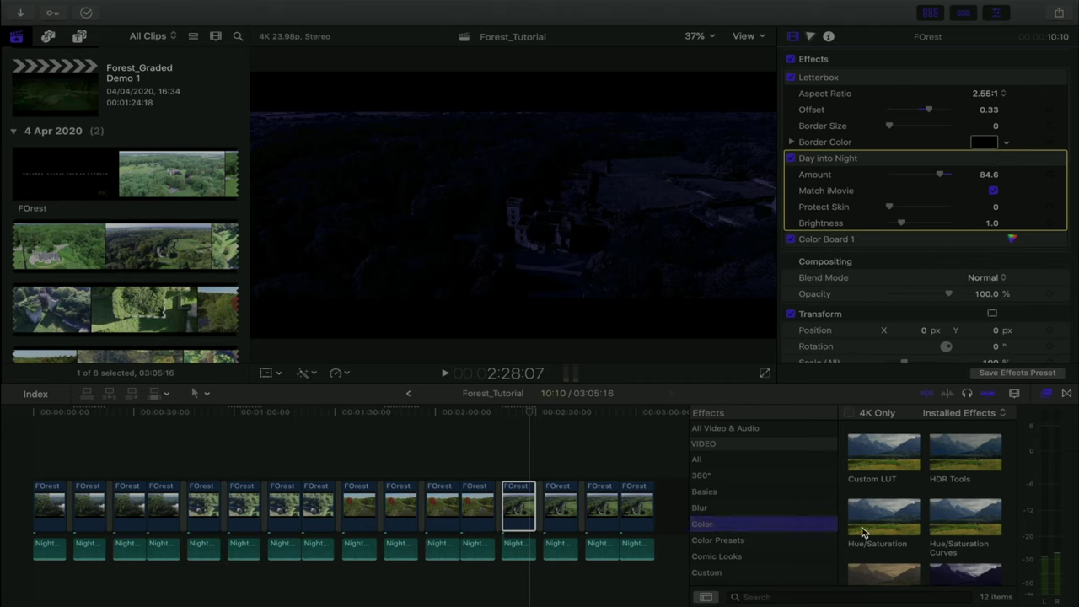
{"action": "left_click", "coordinate": [745, 555]}
{"action": "scroll", "coordinate": [903, 536], "scroll_direction": "up", "scroll_amount": 2}
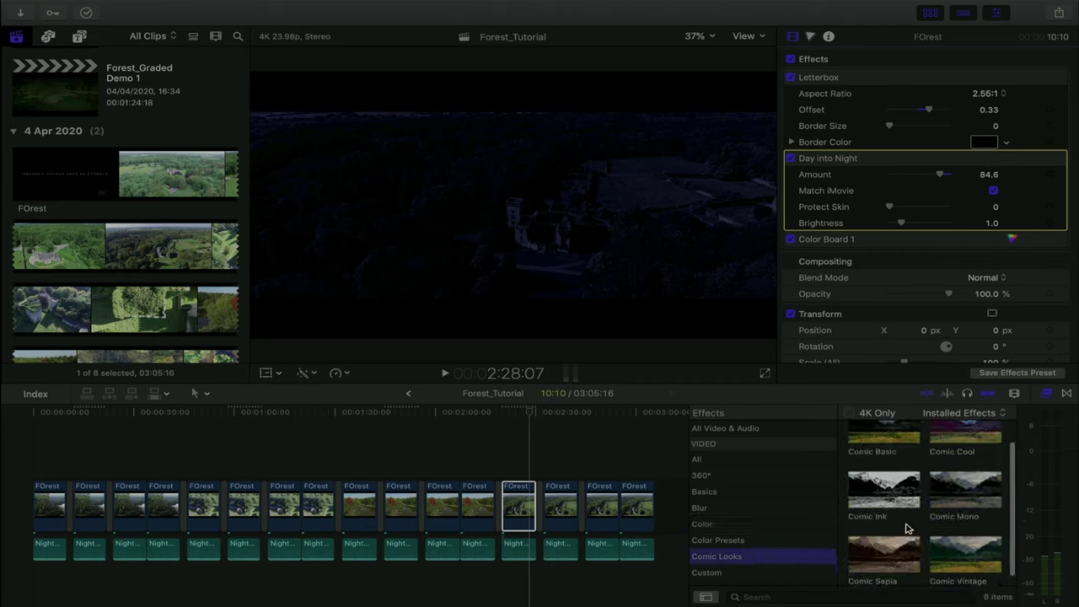
{"action": "left_click", "coordinate": [699, 539]}
{"action": "scroll", "coordinate": [858, 528], "scroll_direction": "down", "scroll_amount": 5}
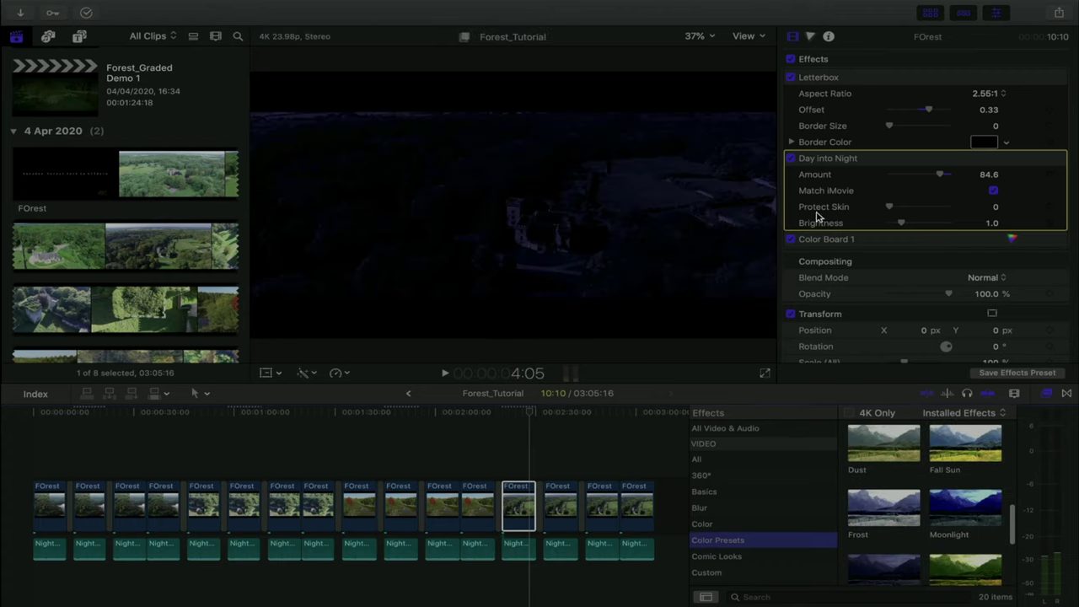
Point out Color Board 1 alongside Day into Night, and watch the graded castle clip full screen up to 2:24:10.
{"action": "left_click", "coordinate": [822, 240]}
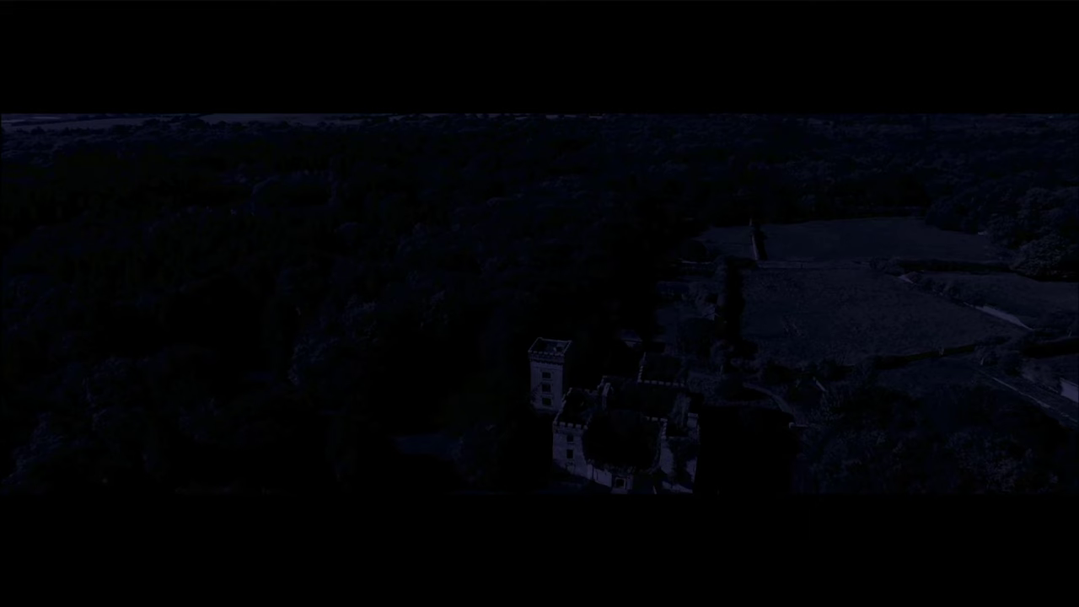
{"action": "mouse_move", "coordinate": [691, 511]}
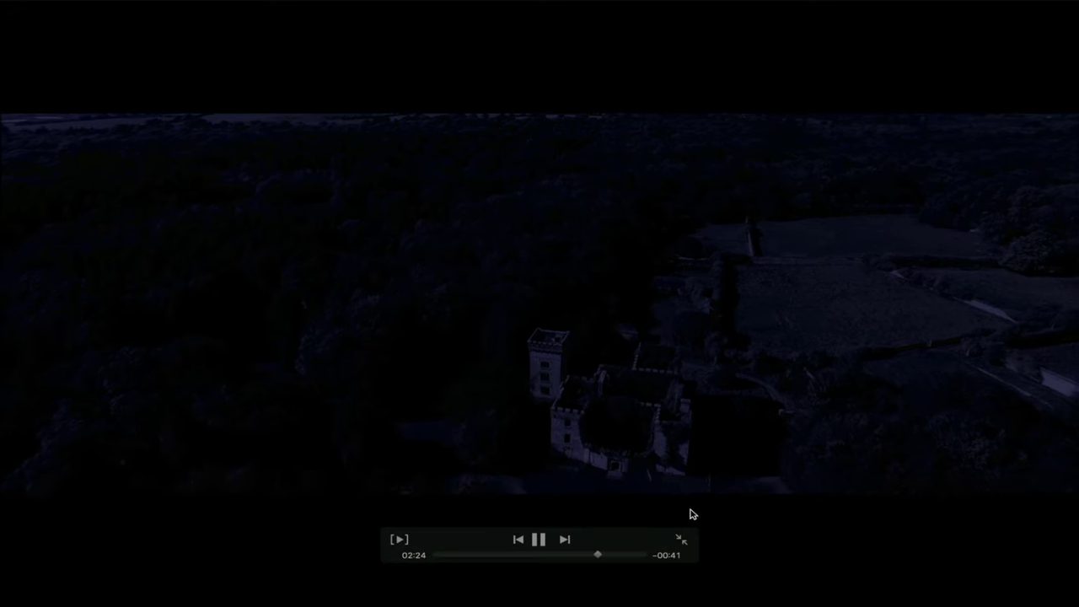
{"action": "key", "text": "space"}
{"action": "left_click", "coordinate": [680, 542]}
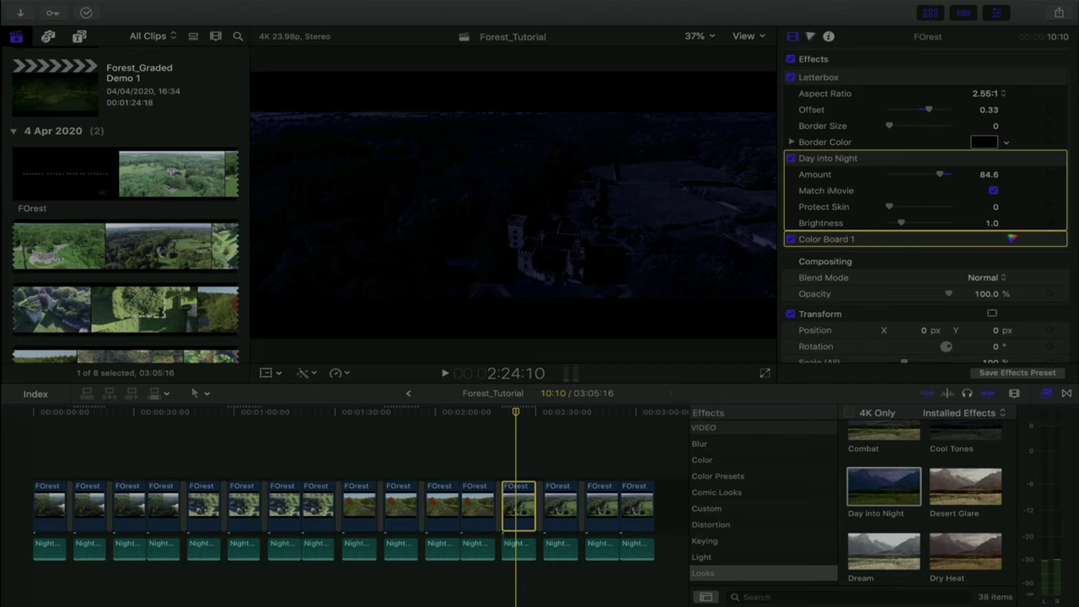
Compare the ungraded castle shot at 2:44:20 with its blue night version from 2:20:00 and the following green night version.
{"action": "left_click", "coordinate": [587, 417]}
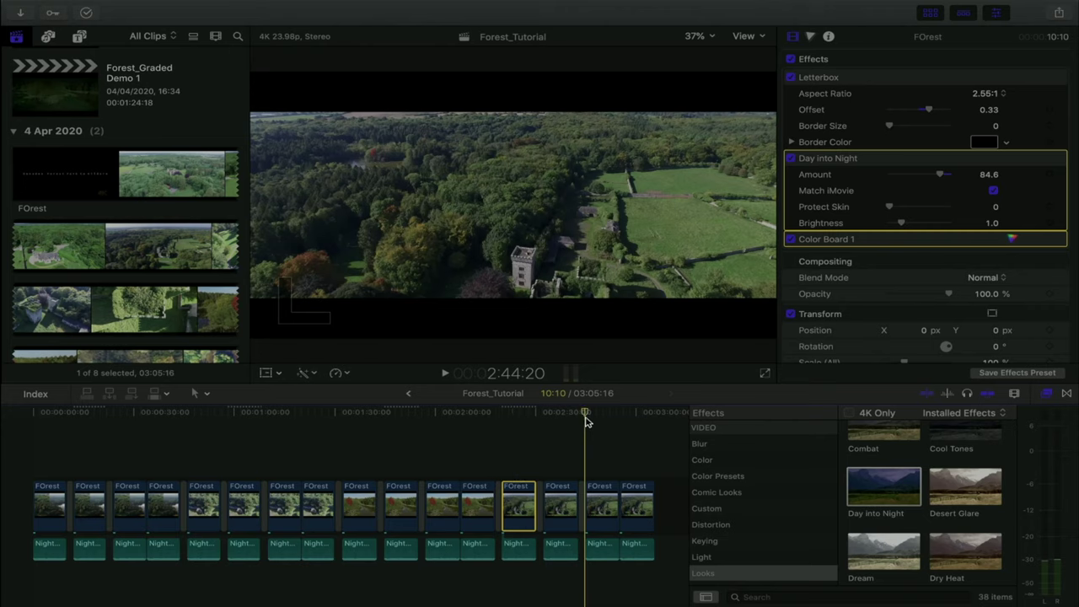
{"action": "left_click", "coordinate": [502, 416]}
{"action": "key", "text": "space"}
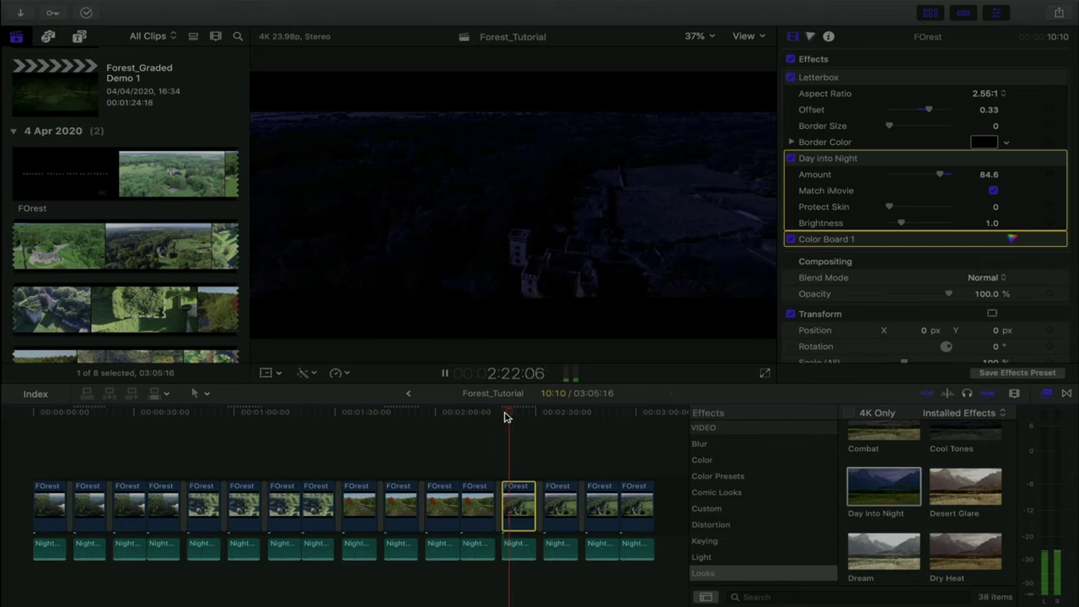
{"action": "left_click", "coordinate": [543, 414]}
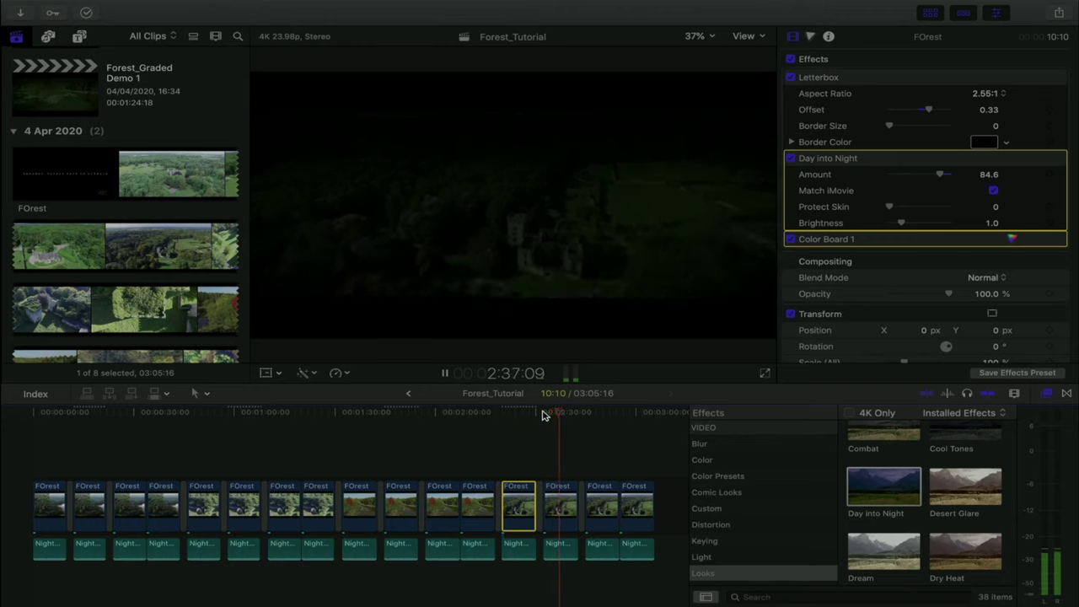
Play the green night castle clip and return the playhead to its opening at 2:32:10.
{"action": "key", "text": "space"}
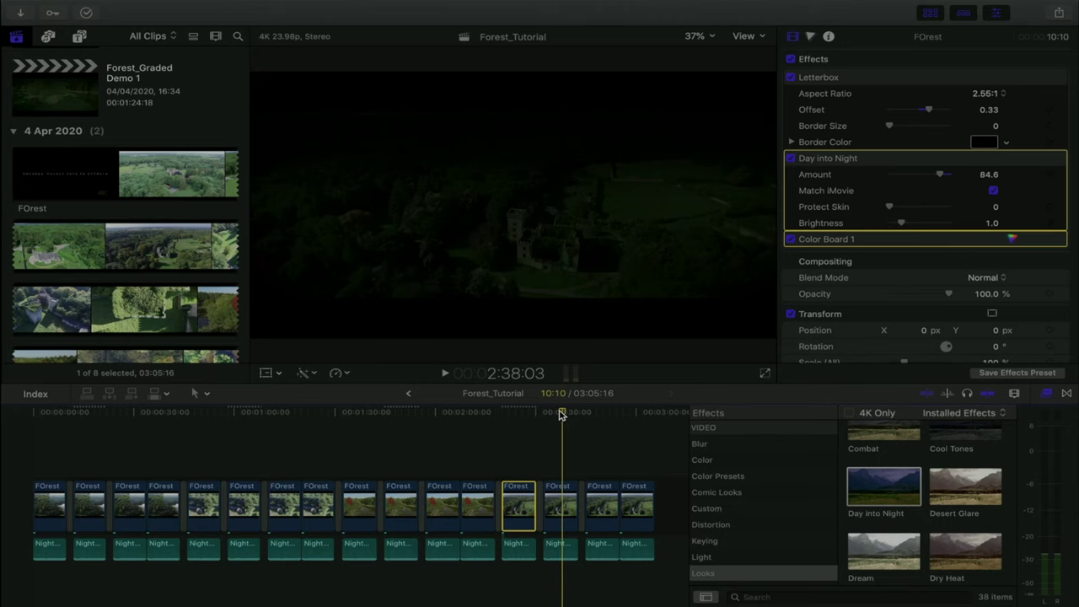
{"action": "key", "text": "space"}
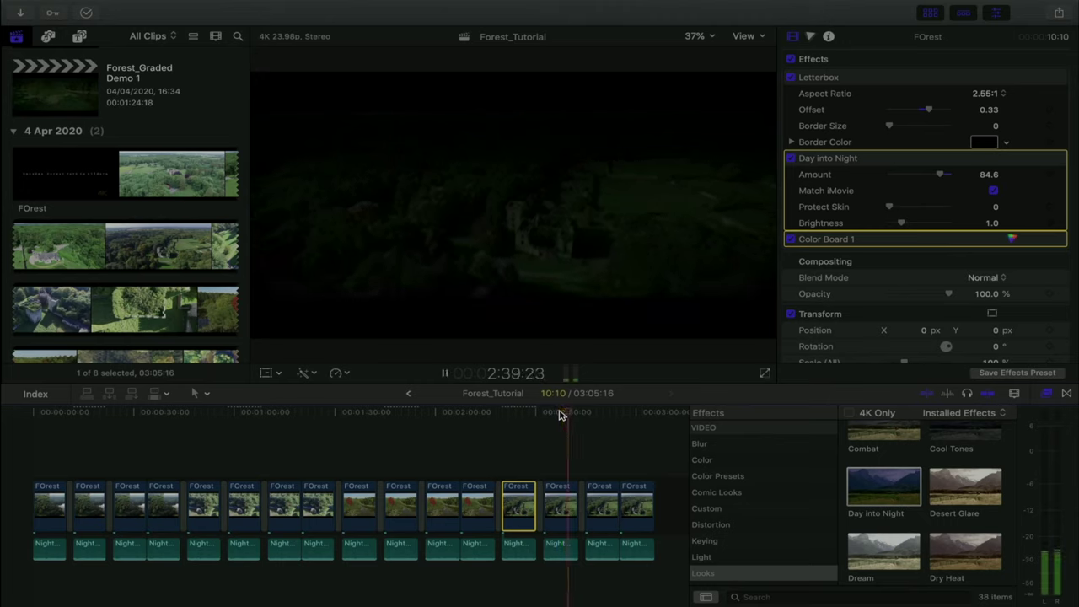
{"action": "left_click_drag", "start_coordinate": [559, 413], "coordinate": [544, 413]}
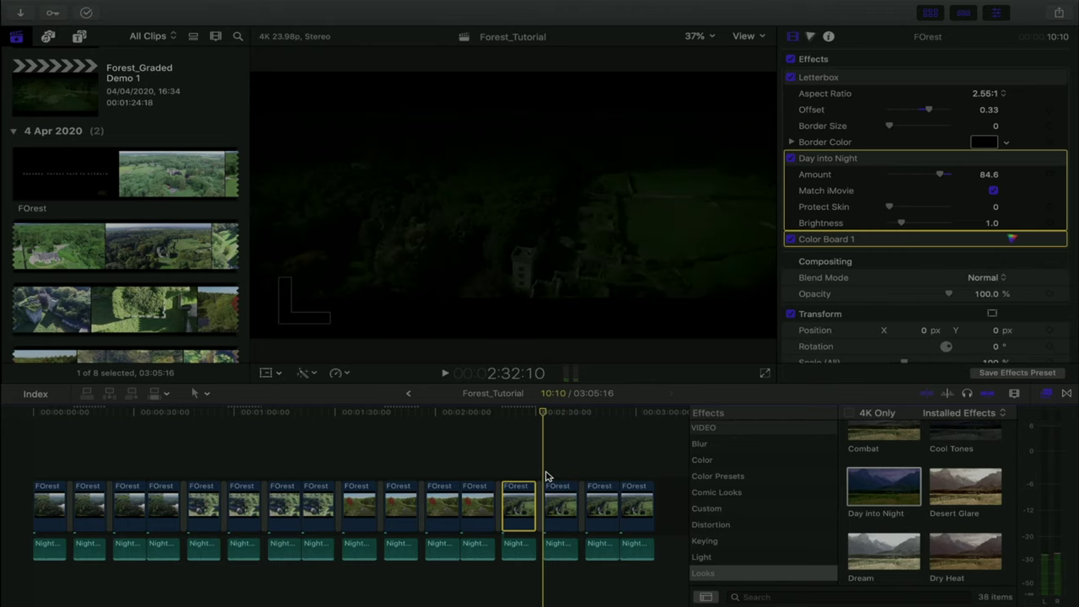
Select the green night castle clip and turn off Hue/Saturation Curves 1, Color Curves 1 and Vignette to show the underlying shot.
{"action": "left_click", "coordinate": [560, 504]}
{"action": "scroll", "coordinate": [812, 329], "scroll_direction": "down", "scroll_amount": 1}
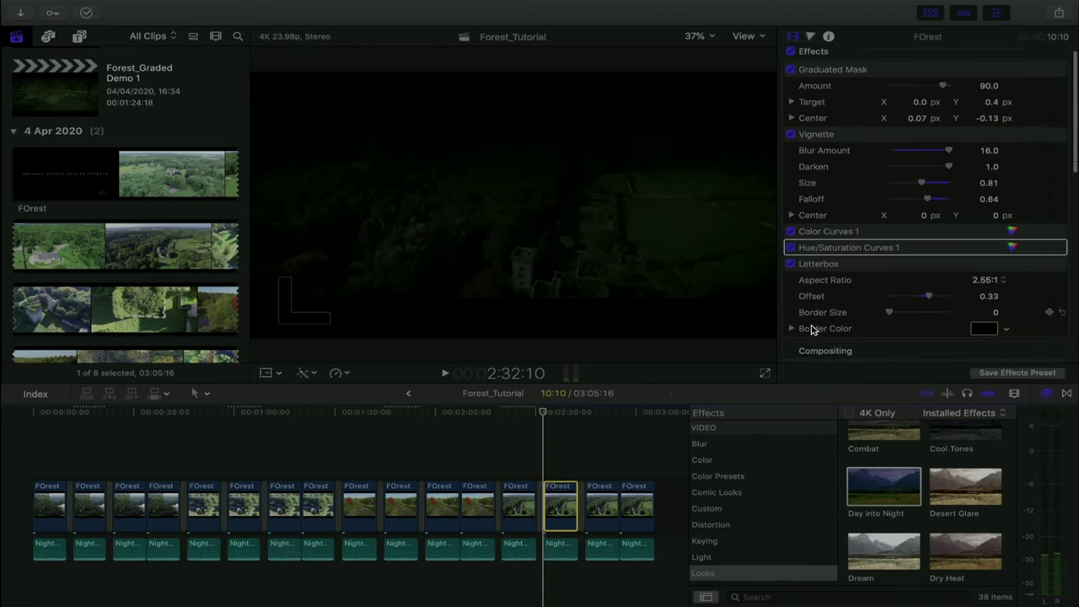
{"action": "scroll", "coordinate": [812, 329], "scroll_direction": "down", "scroll_amount": 3}
{"action": "scroll", "coordinate": [812, 329], "scroll_direction": "up", "scroll_amount": 4}
{"action": "left_click", "coordinate": [791, 254]}
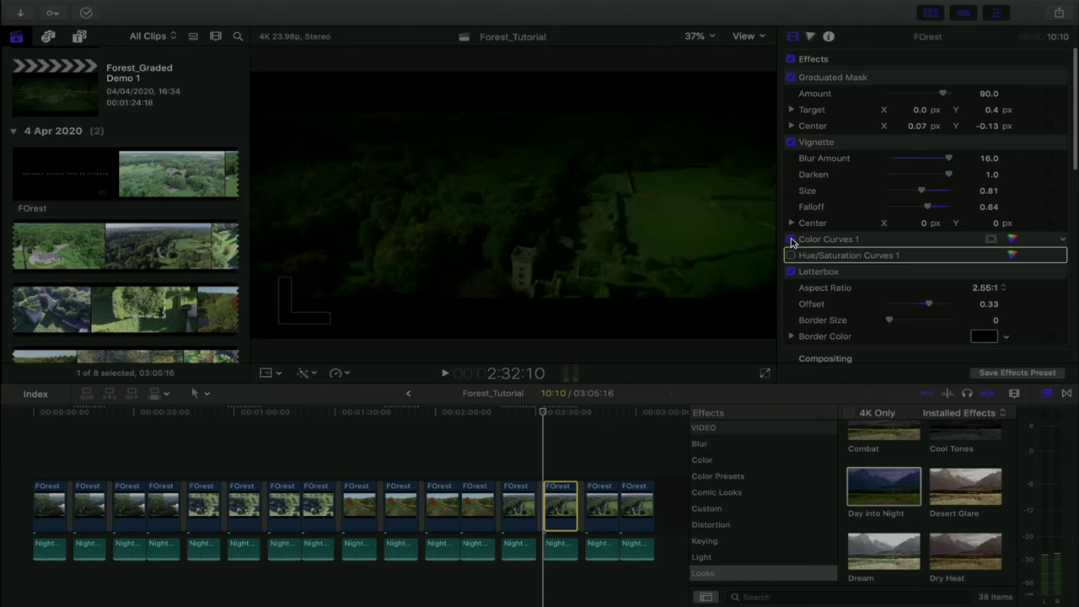
{"action": "left_click", "coordinate": [790, 239]}
{"action": "left_click", "coordinate": [792, 143]}
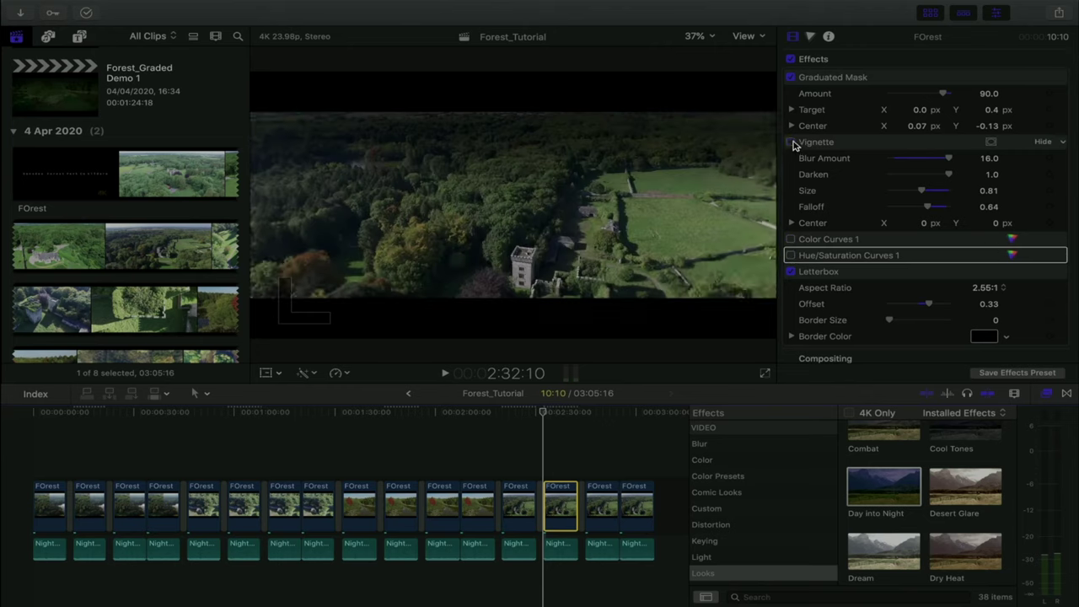
{"action": "scroll", "coordinate": [847, 117], "scroll_direction": "down", "scroll_amount": 1}
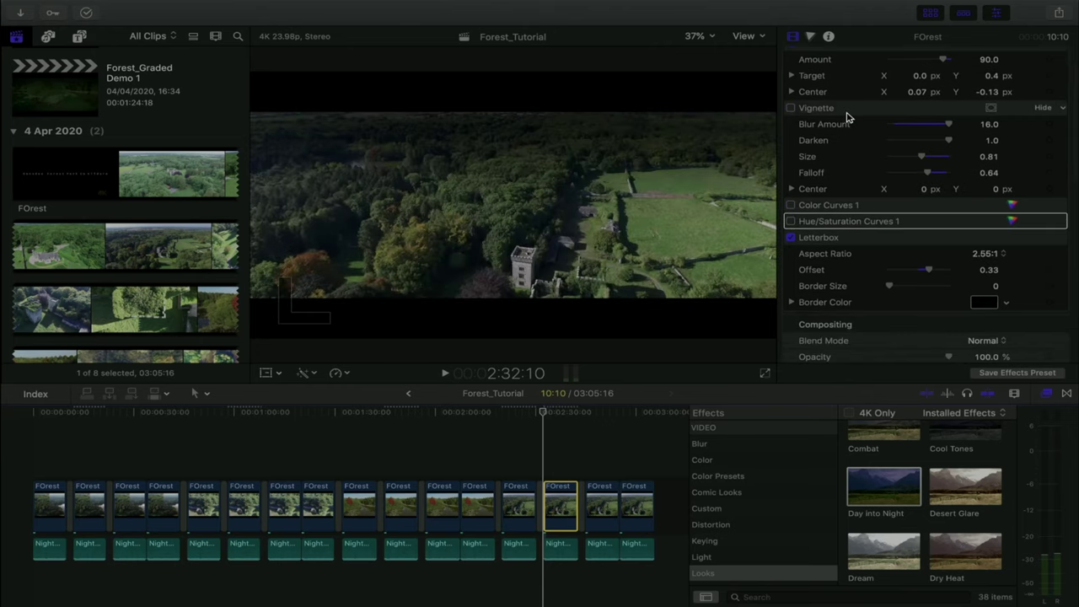
{"action": "scroll", "coordinate": [847, 116], "scroll_direction": "up", "scroll_amount": 1}
Switch Graduated Mask off and on to compare, and turn Vignette and Color Curves 1 back on.
{"action": "left_click", "coordinate": [790, 77]}
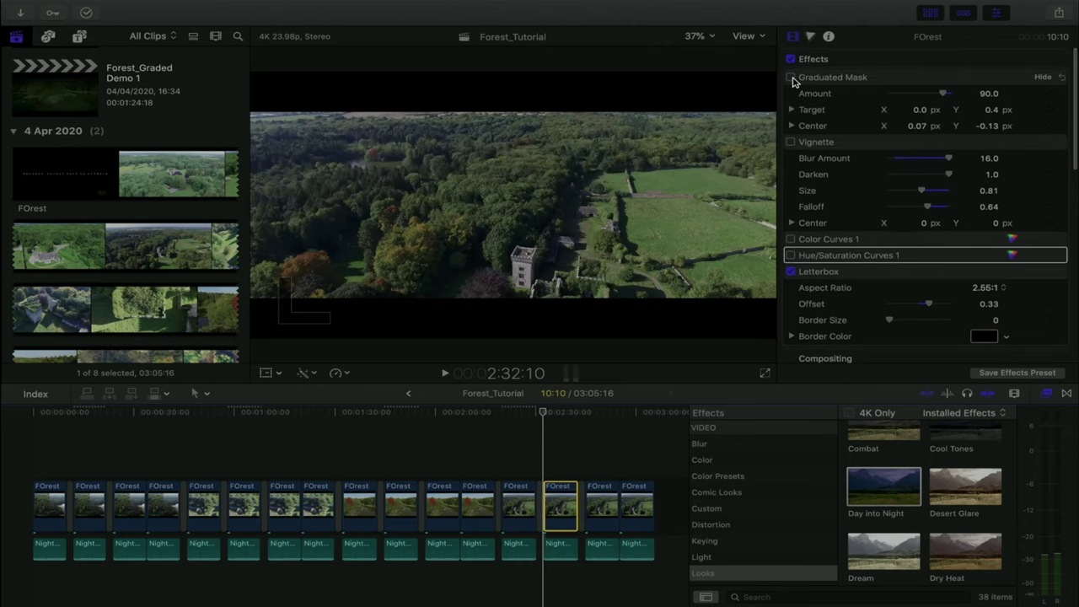
{"action": "left_click", "coordinate": [792, 78]}
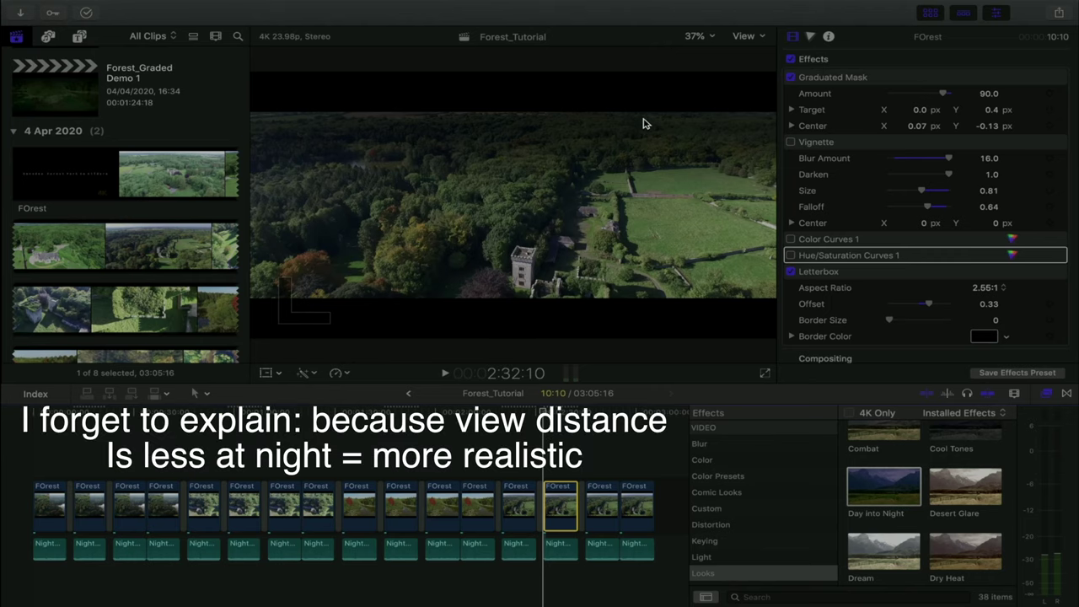
{"action": "left_click", "coordinate": [791, 142]}
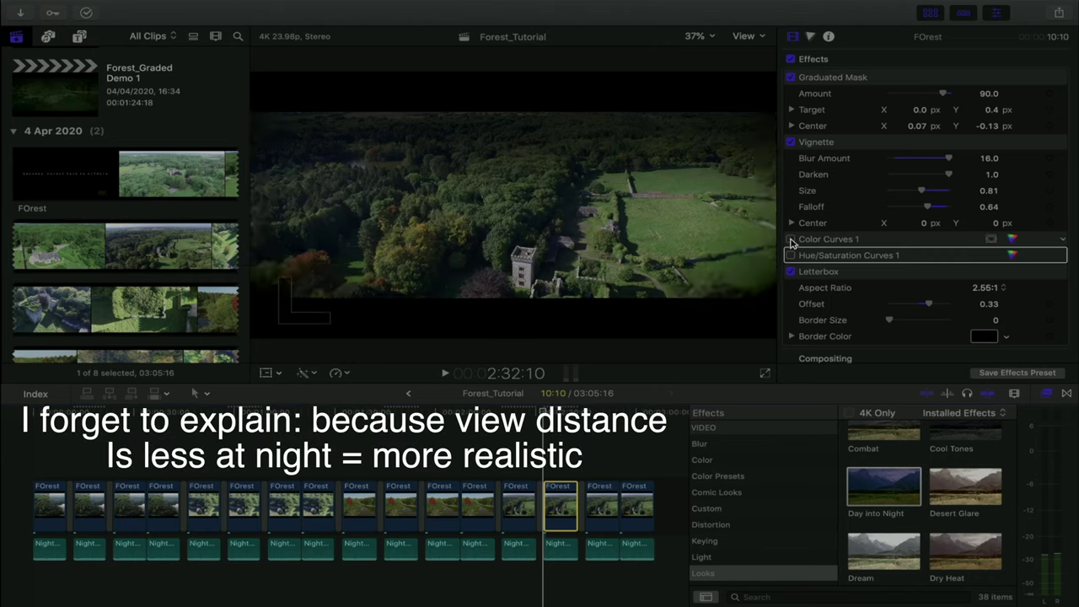
{"action": "left_click", "coordinate": [791, 240]}
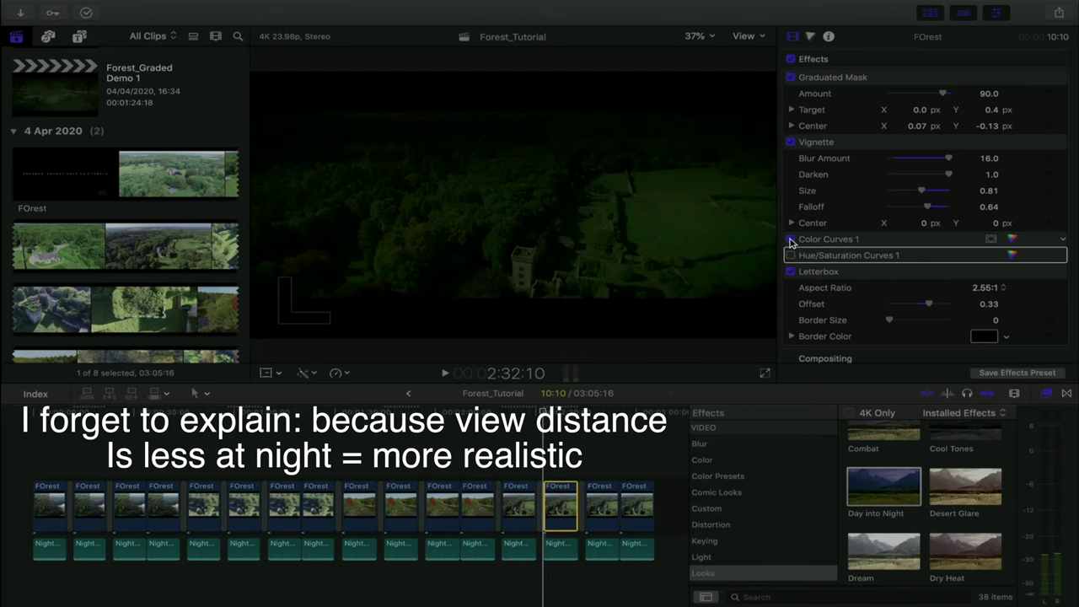
Open Color Curves 1 and nudge the luma curve's highlight end point and its lower control point.
{"action": "left_click", "coordinate": [1013, 241]}
{"action": "mouse_move", "coordinate": [1059, 170]}
{"action": "left_mouse_down"}
{"action": "mouse_move", "coordinate": [1054, 133]}
{"action": "mouse_move", "coordinate": [1059, 165]}
{"action": "left_mouse_up"}
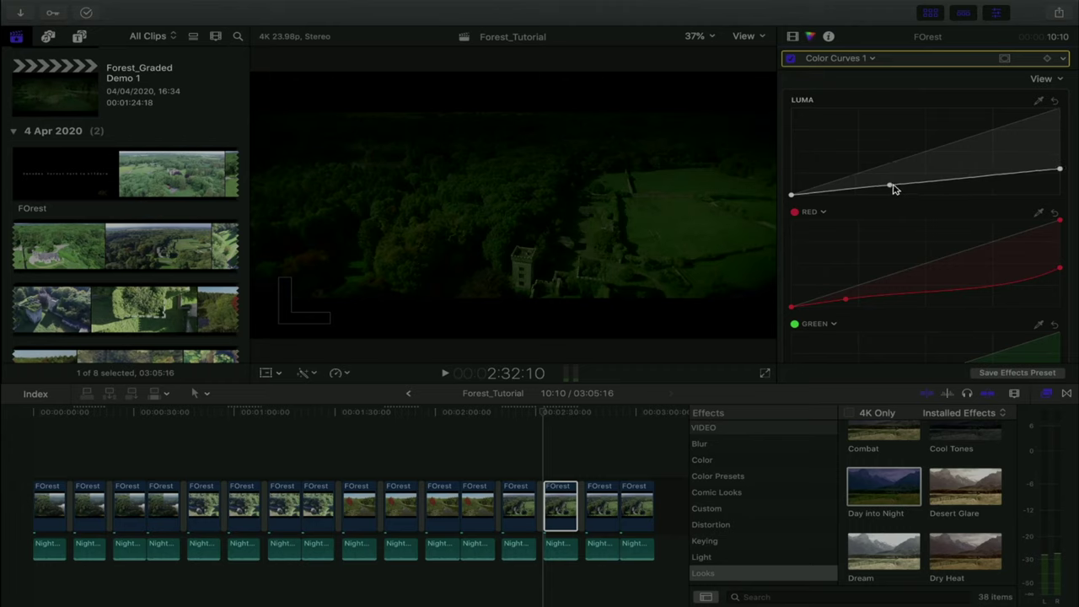
{"action": "left_click_drag", "start_coordinate": [892, 187], "coordinate": [891, 185]}
{"action": "scroll", "coordinate": [922, 186], "scroll_direction": "down", "scroll_amount": 1}
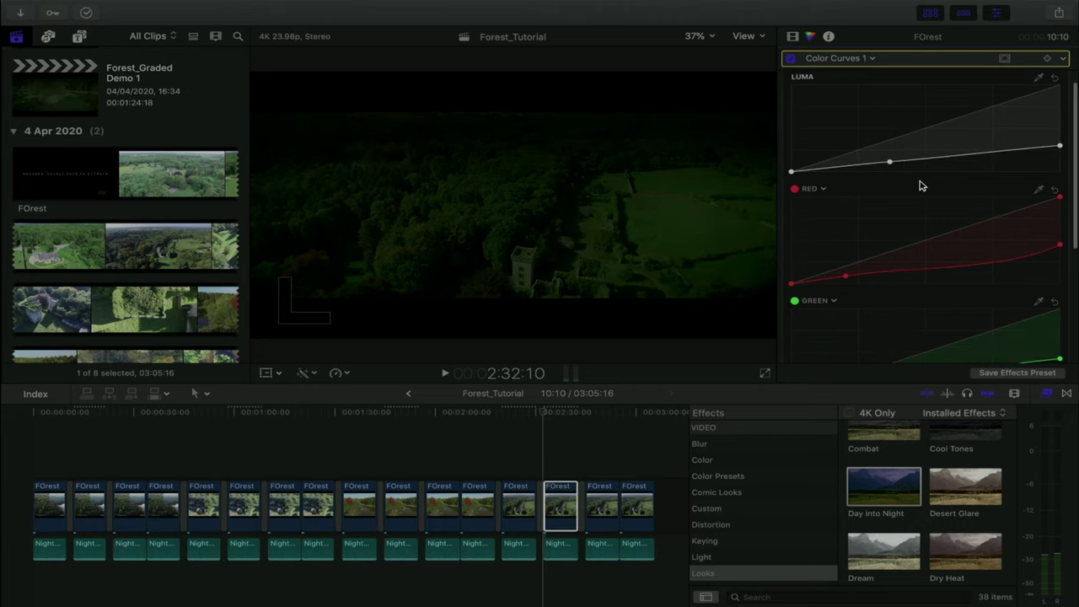
Reset the red curve and the green curve one at a time, undoing each reset to compare.
{"action": "left_click", "coordinate": [1054, 190]}
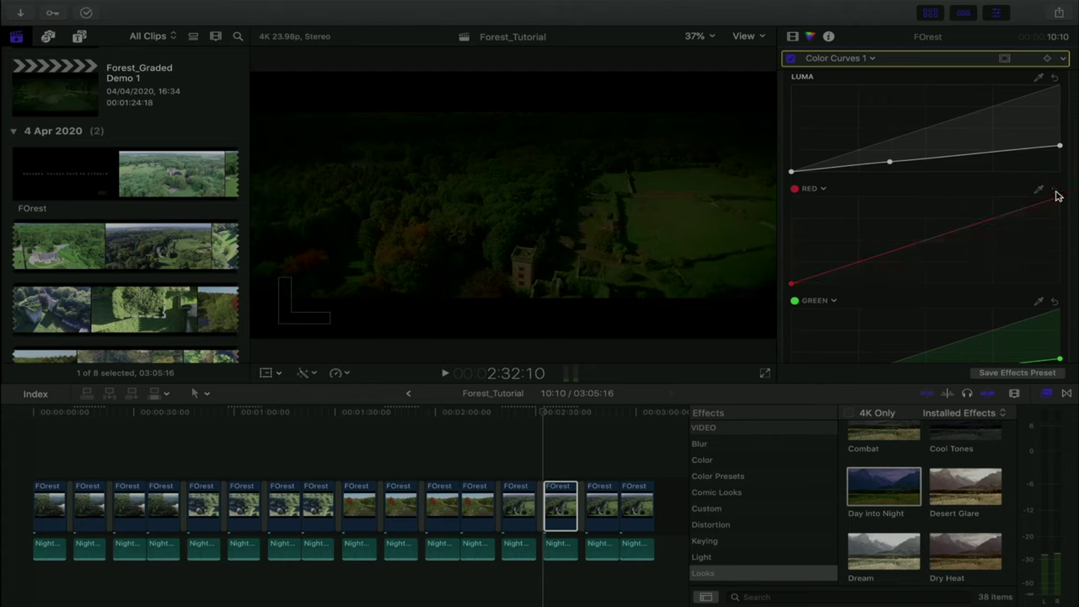
{"action": "key", "text": "super+z"}
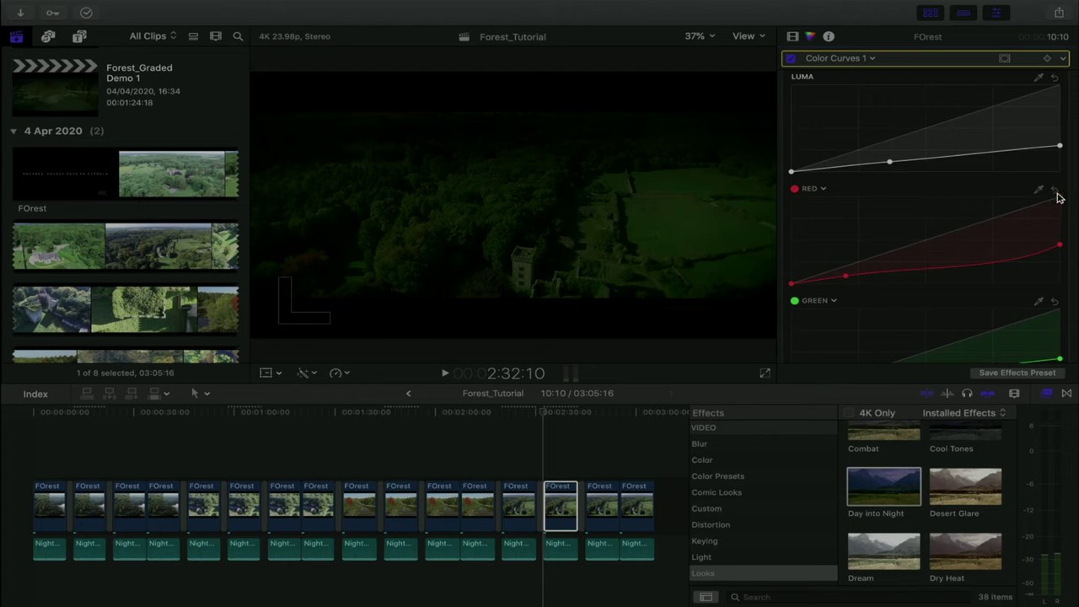
{"action": "scroll", "coordinate": [998, 236], "scroll_direction": "down", "scroll_amount": 2}
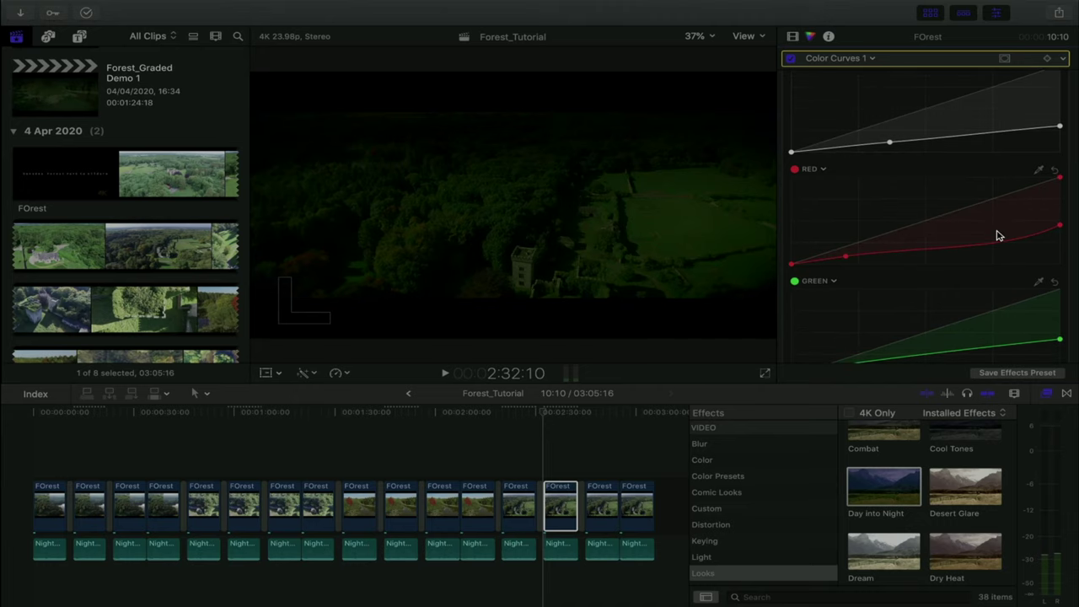
{"action": "scroll", "coordinate": [997, 236], "scroll_direction": "down", "scroll_amount": 5}
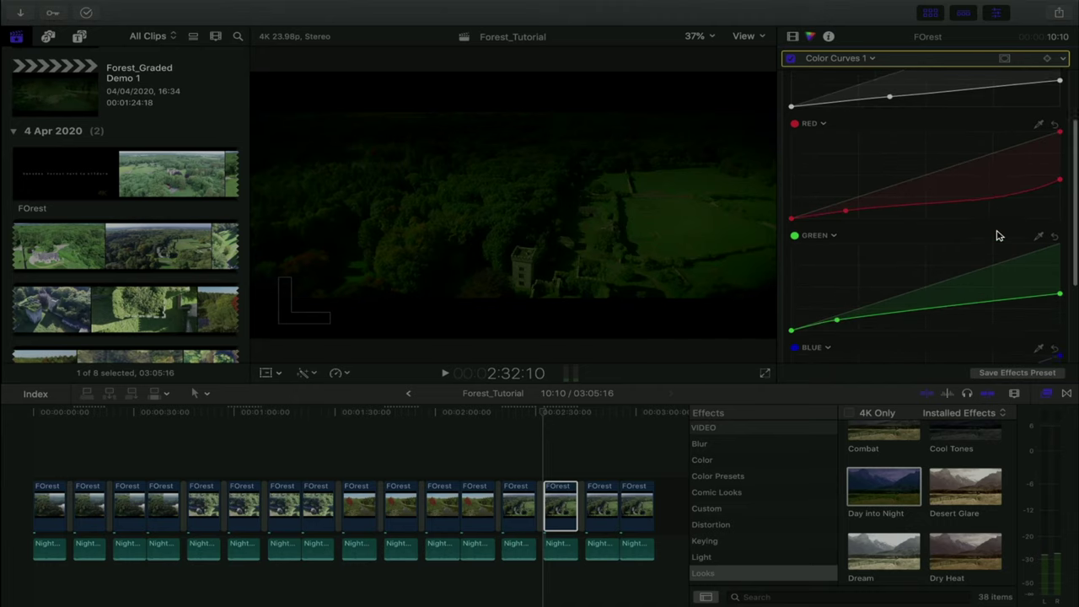
{"action": "left_click", "coordinate": [1054, 231]}
{"action": "key", "text": "super+z"}
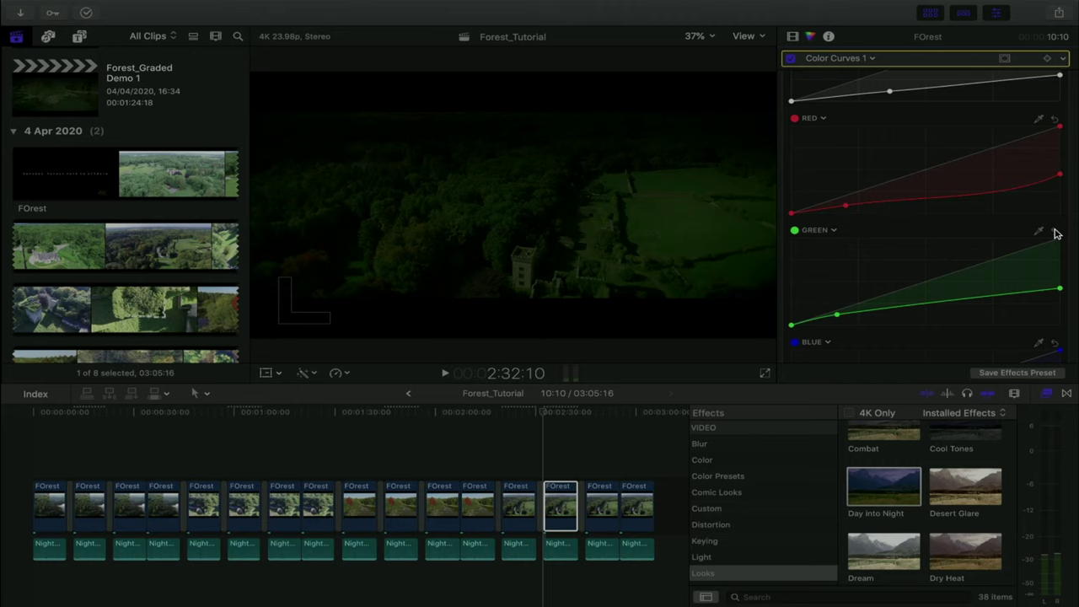
Try resetting the blue curve, and point out its two control points near the highlights.
{"action": "scroll", "coordinate": [1057, 233], "scroll_direction": "down", "scroll_amount": 5}
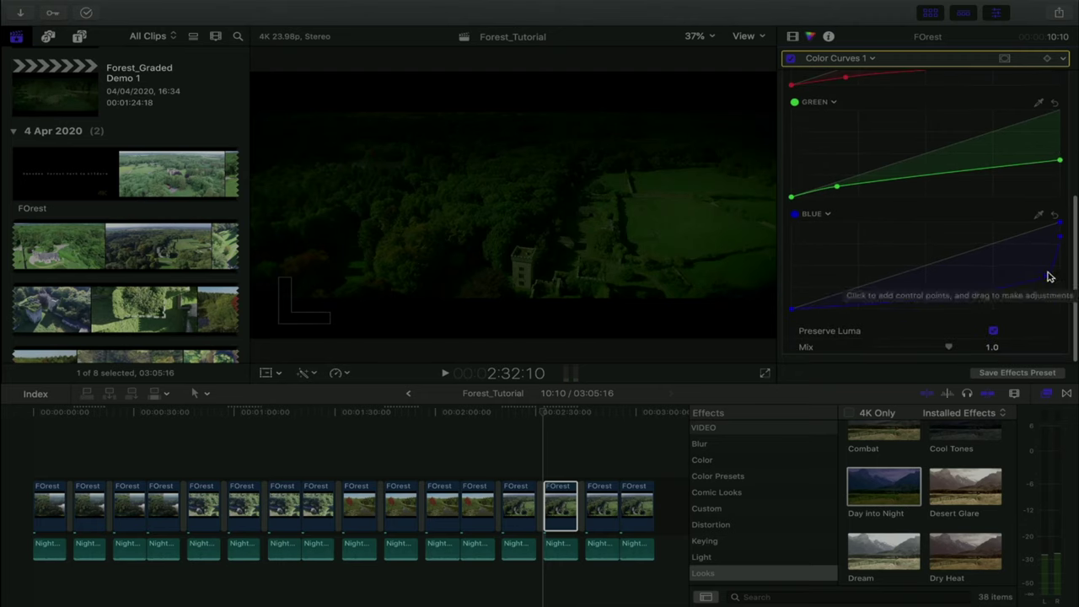
{"action": "left_click", "coordinate": [1055, 216]}
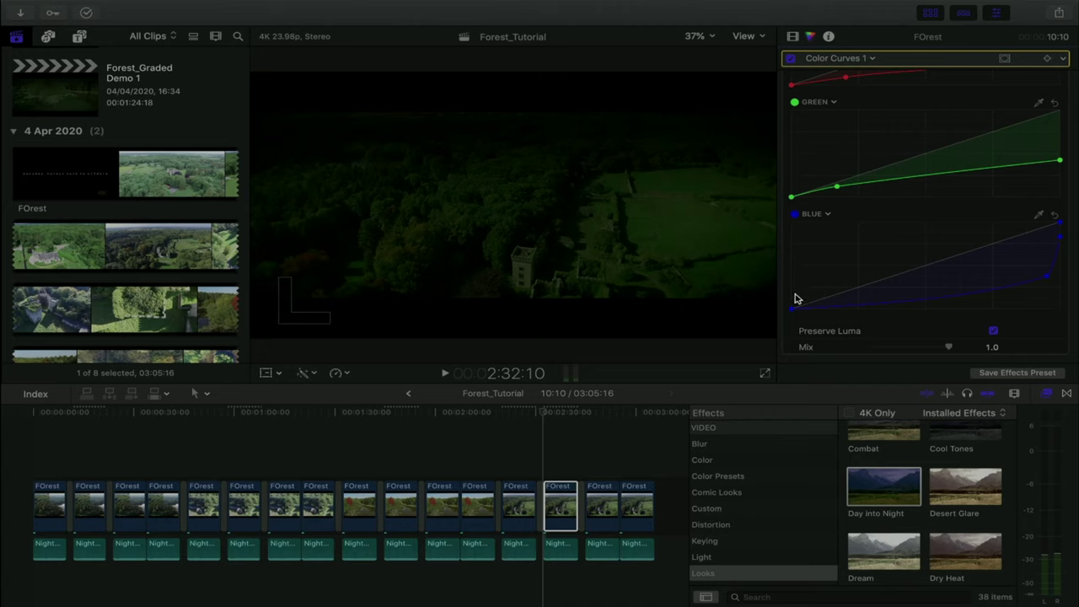
{"action": "left_click", "coordinate": [1046, 275]}
{"action": "left_click", "coordinate": [1060, 236]}
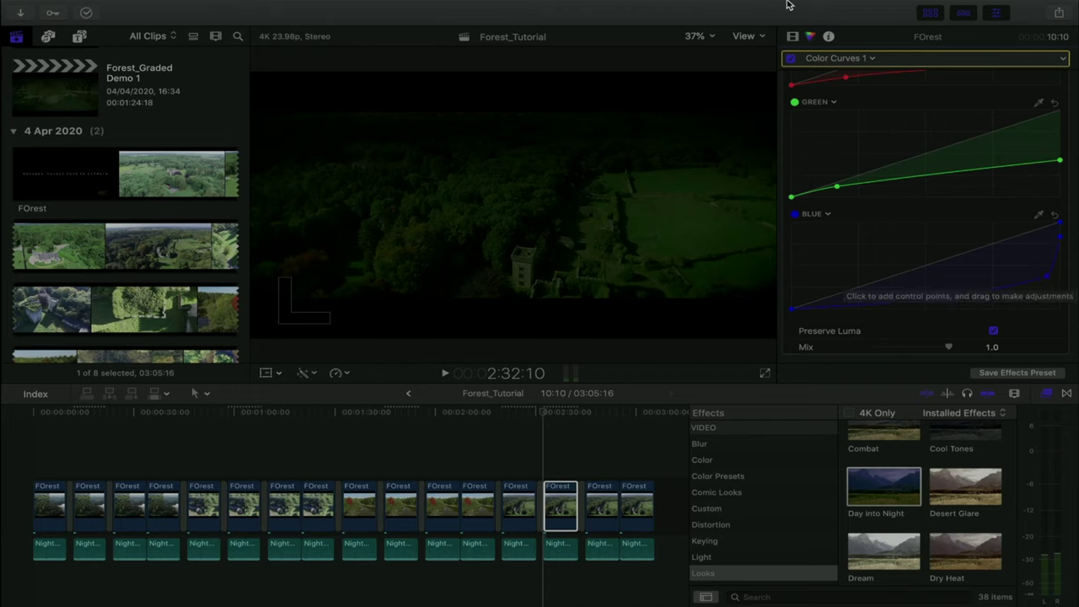
Turn Hue/Saturation Curves 1 back on for the castle clip and open its curves.
{"action": "left_click", "coordinate": [792, 37]}
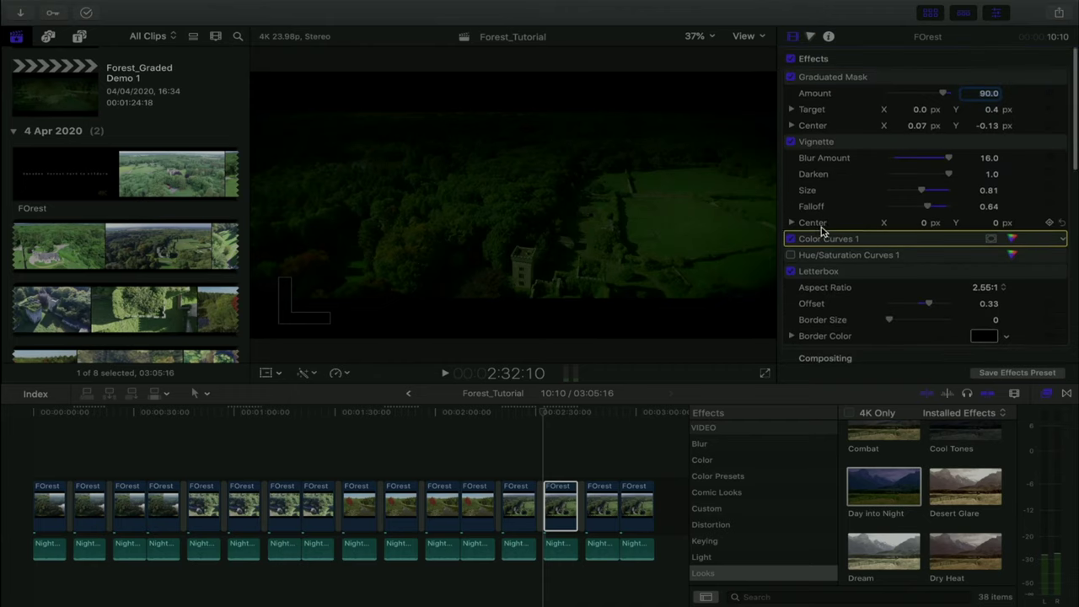
{"action": "scroll", "coordinate": [800, 232], "scroll_direction": "down", "scroll_amount": 1}
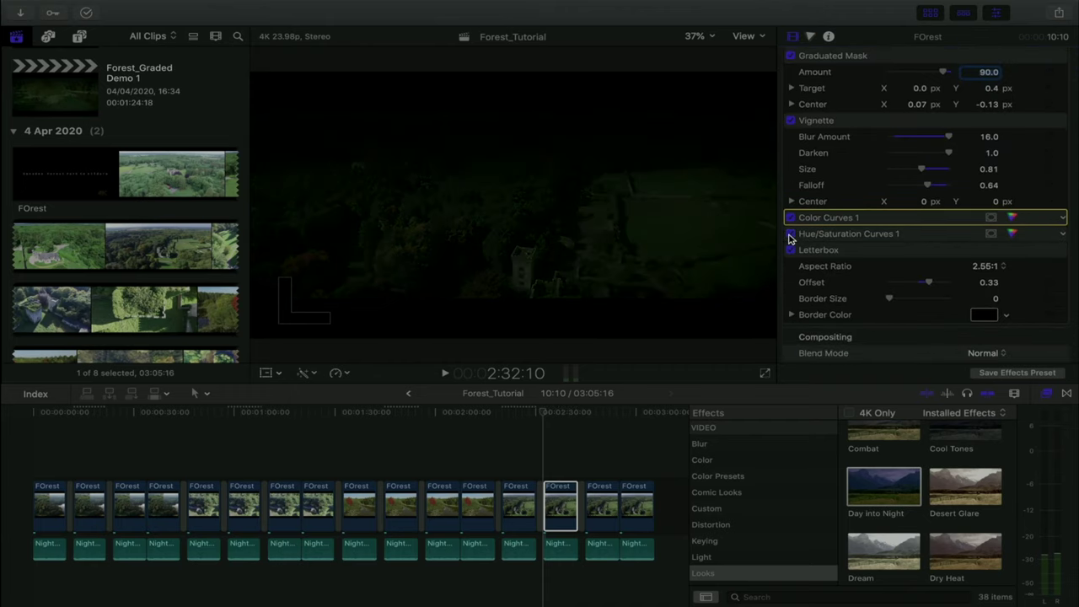
{"action": "left_click", "coordinate": [1012, 234]}
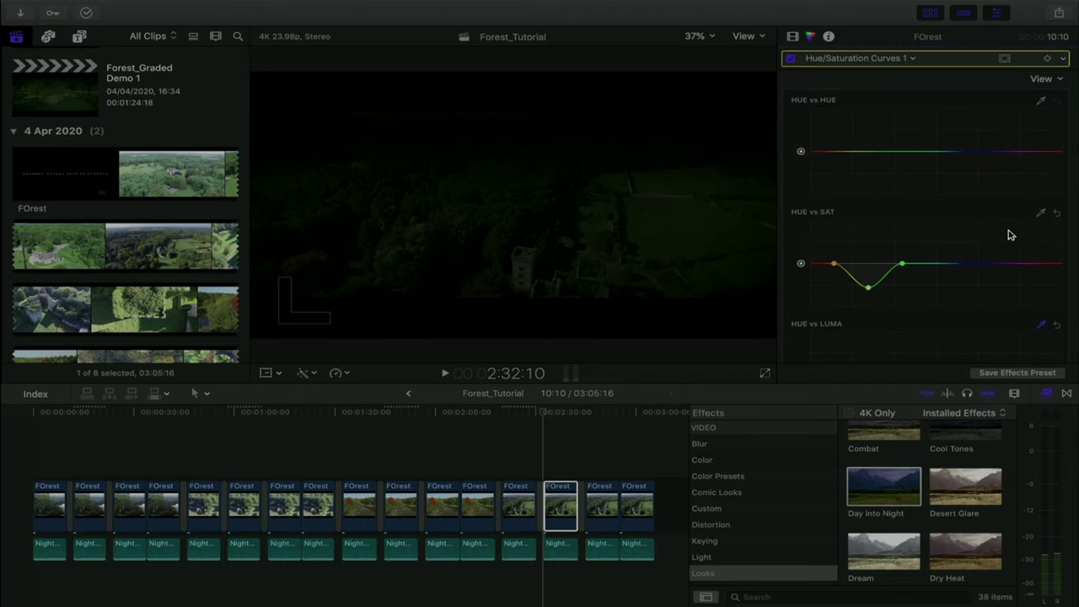
Try moving the yellow-green control points of the Hue vs Sat and Hue vs Luma curves, and undo the changes.
{"action": "left_click_drag", "start_coordinate": [868, 287], "coordinate": [878, 279]}
{"action": "scroll", "coordinate": [871, 281], "scroll_direction": "down", "scroll_amount": 3}
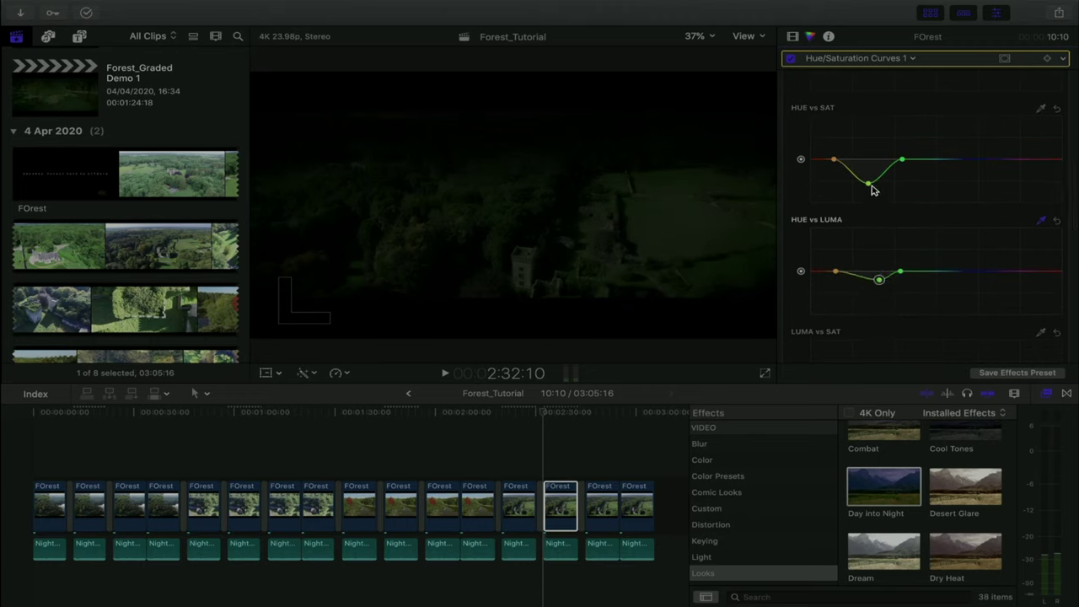
{"action": "left_click_drag", "start_coordinate": [868, 183], "coordinate": [868, 159]}
{"action": "left_click_drag", "start_coordinate": [877, 287], "coordinate": [878, 293]}
{"action": "key", "text": "super+z"}
{"action": "key", "text": "super+z"}
Raise the green curve's highlight point in Color Curves 1 and reset the green curve to a straight line.
{"action": "left_click", "coordinate": [797, 40]}
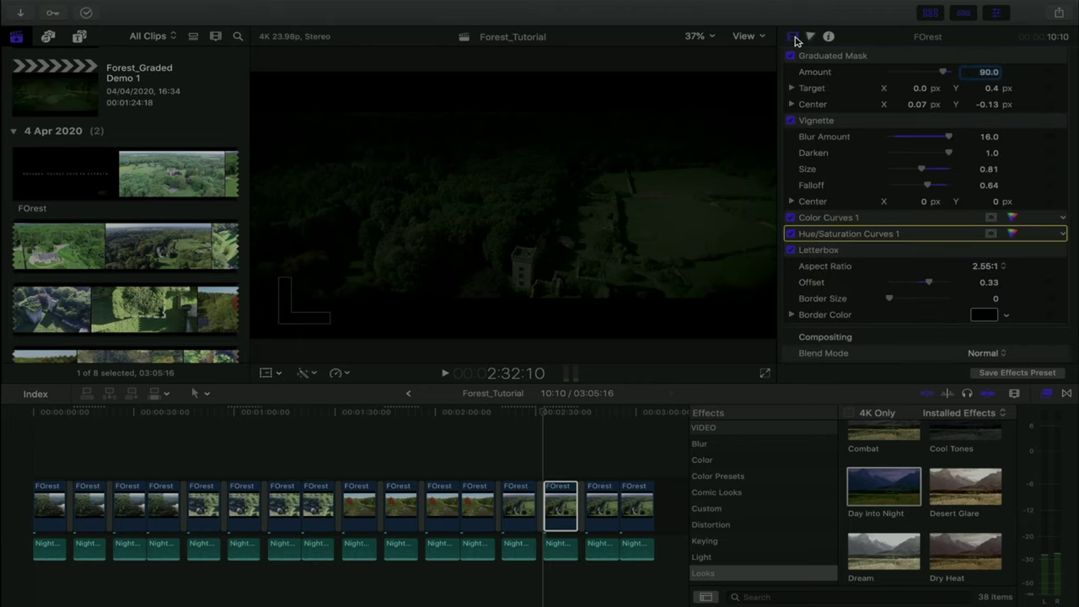
{"action": "left_click", "coordinate": [1014, 222]}
{"action": "scroll", "coordinate": [1015, 221], "scroll_direction": "down", "scroll_amount": 5}
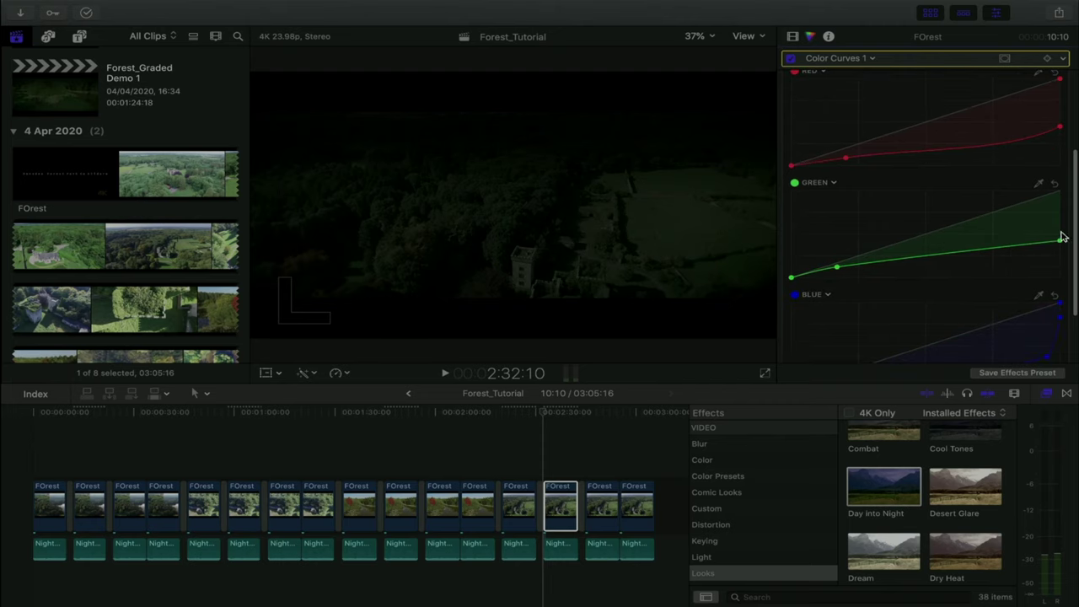
{"action": "left_click_drag", "start_coordinate": [1060, 241], "coordinate": [1059, 194]}
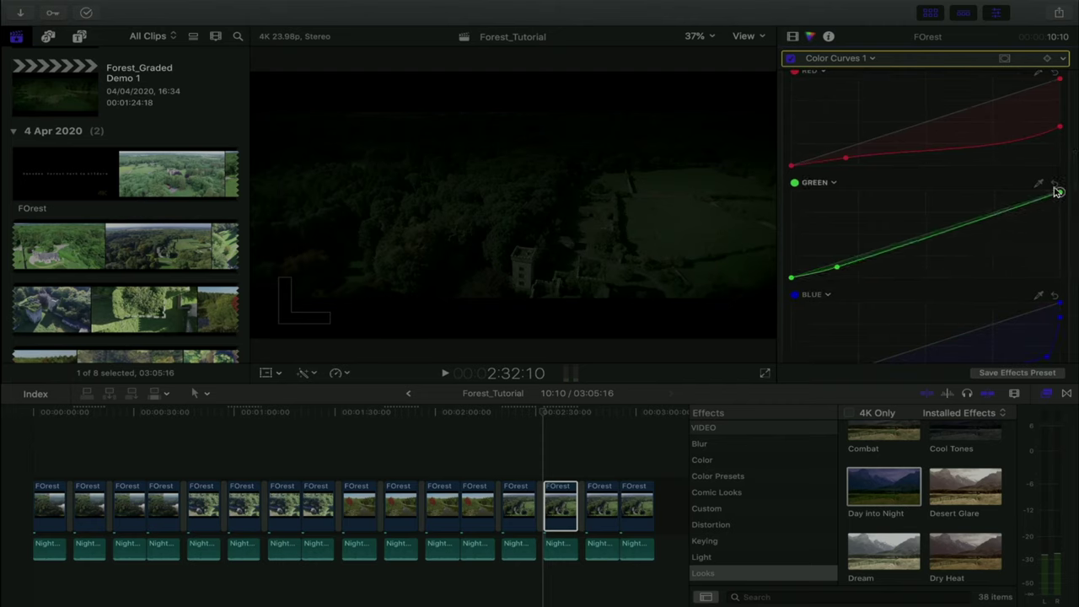
{"action": "left_click", "coordinate": [1055, 184]}
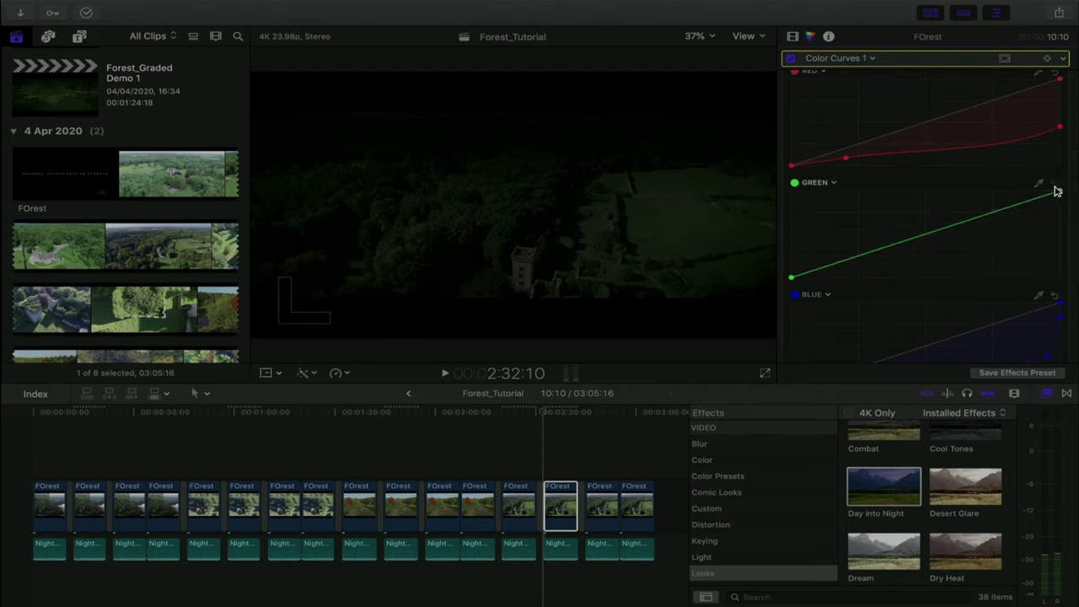
Compare the clip with Hue/Saturation Curves 1 off and on, and examine its curves from Hue vs Sat to Orange vs Sat.
{"action": "left_click", "coordinate": [793, 38]}
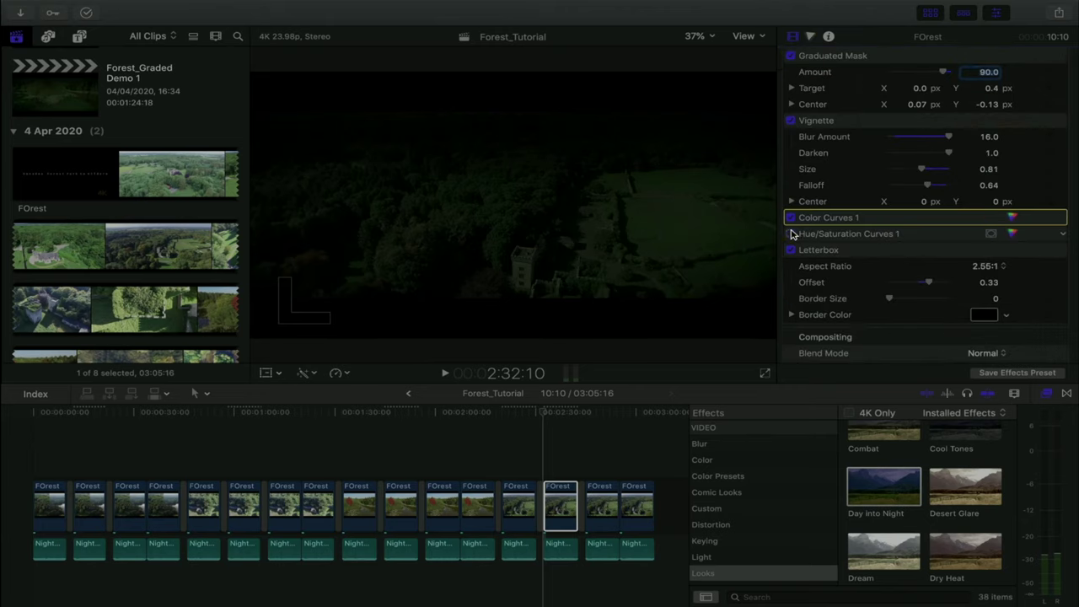
{"action": "left_click", "coordinate": [1011, 233]}
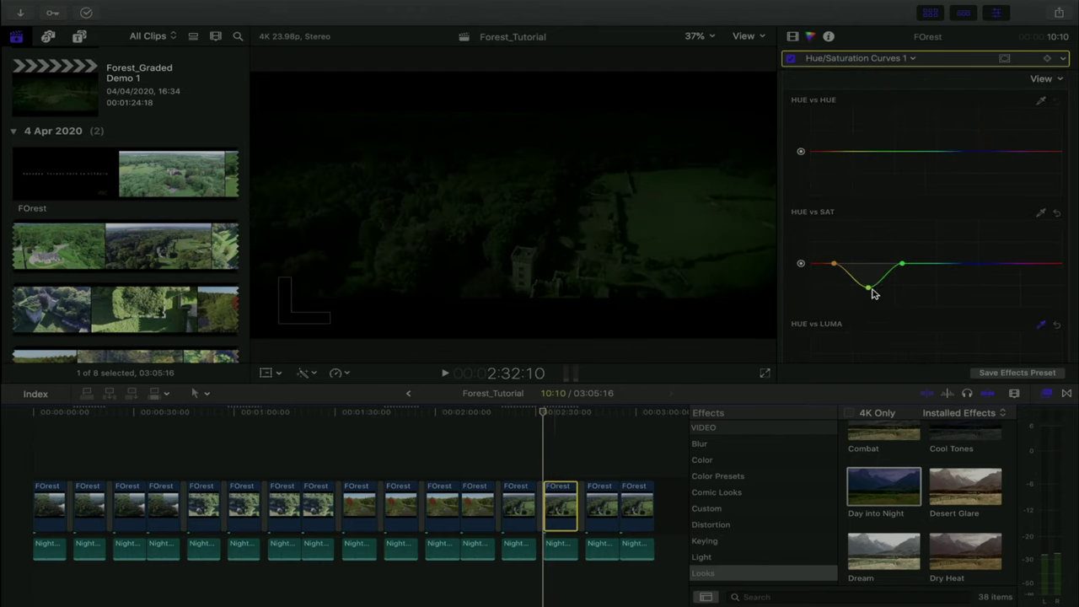
{"action": "scroll", "coordinate": [873, 293], "scroll_direction": "down", "scroll_amount": 2}
{"action": "scroll", "coordinate": [873, 293], "scroll_direction": "down", "scroll_amount": 3}
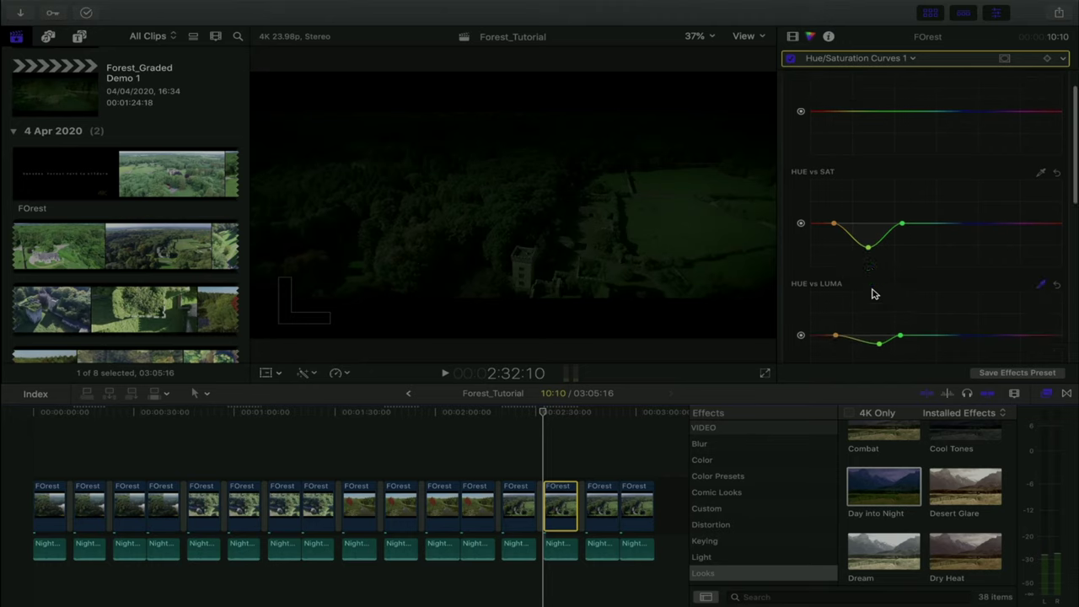
{"action": "scroll", "coordinate": [868, 244], "scroll_direction": "down", "scroll_amount": 4}
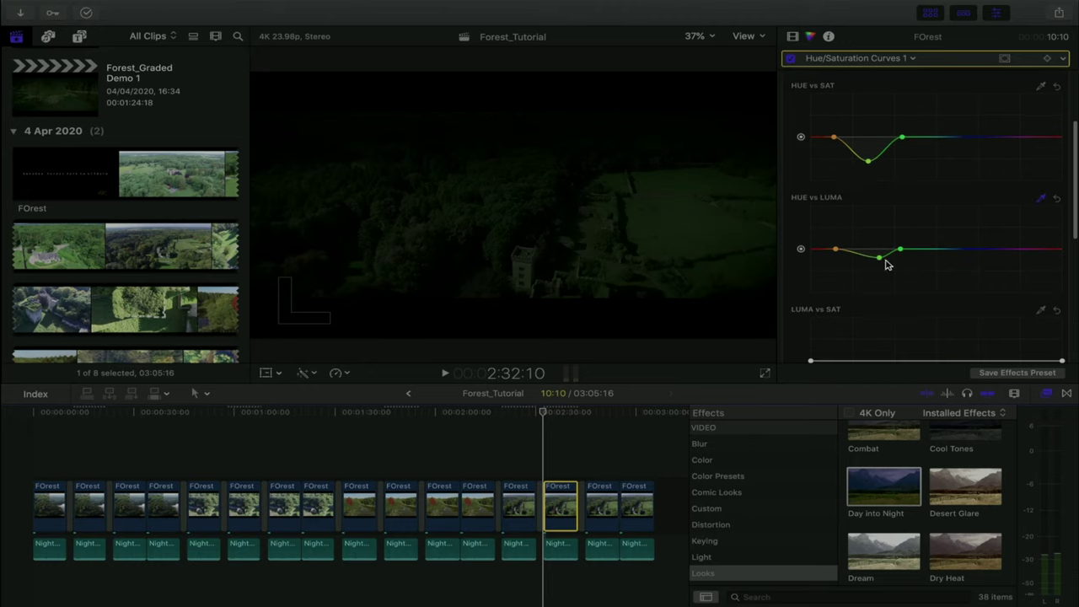
{"action": "scroll", "coordinate": [880, 224], "scroll_direction": "down", "scroll_amount": 6}
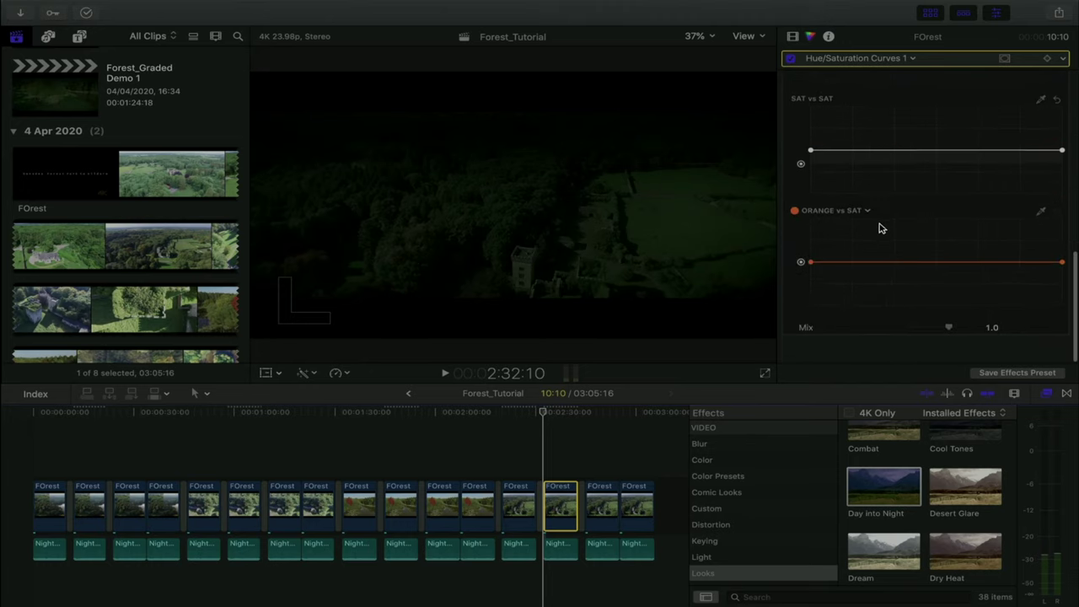
Try different overall levels for the Luma vs Sat and Sat vs Sat curves of Hue/Saturation Curves 1.
{"action": "scroll", "coordinate": [856, 191], "scroll_direction": "up", "scroll_amount": 2}
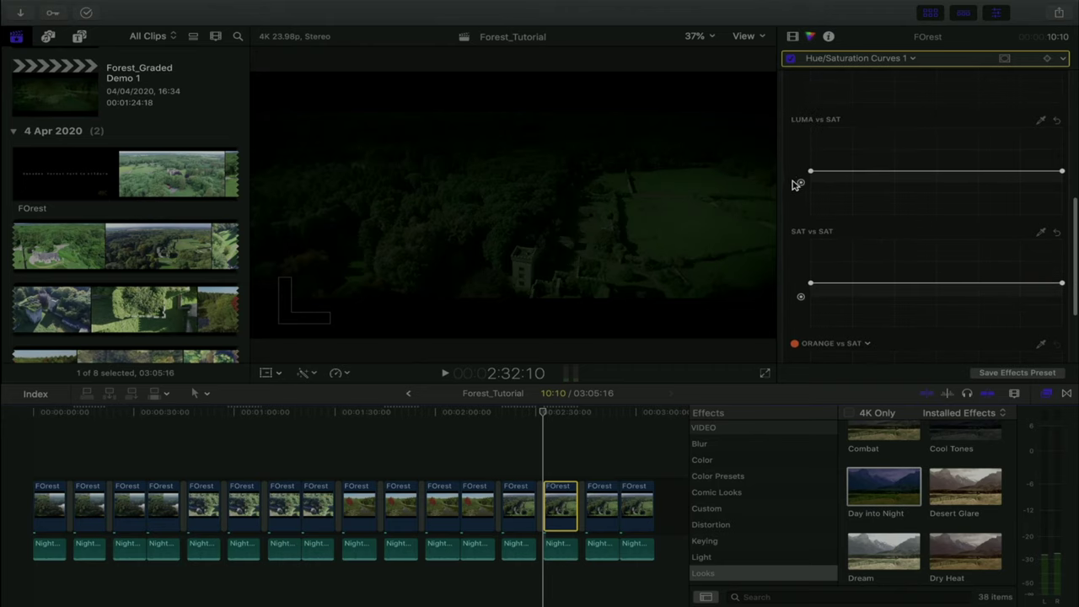
{"action": "left_click_drag", "start_coordinate": [801, 173], "coordinate": [801, 182]}
{"action": "left_click_drag", "start_coordinate": [802, 296], "coordinate": [802, 287]}
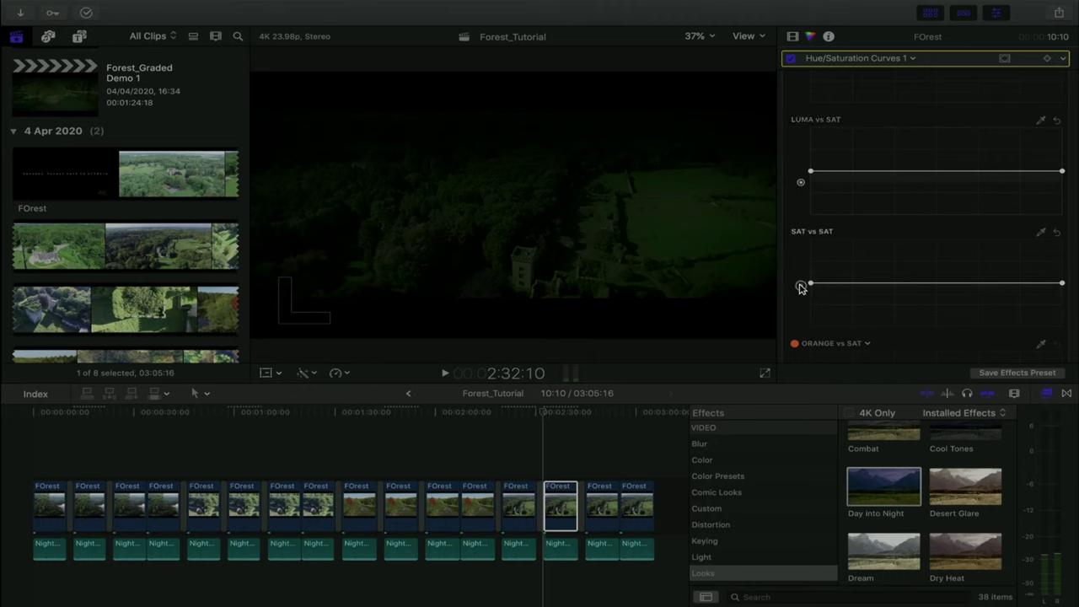
{"action": "scroll", "coordinate": [801, 291], "scroll_direction": "down", "scroll_amount": 4}
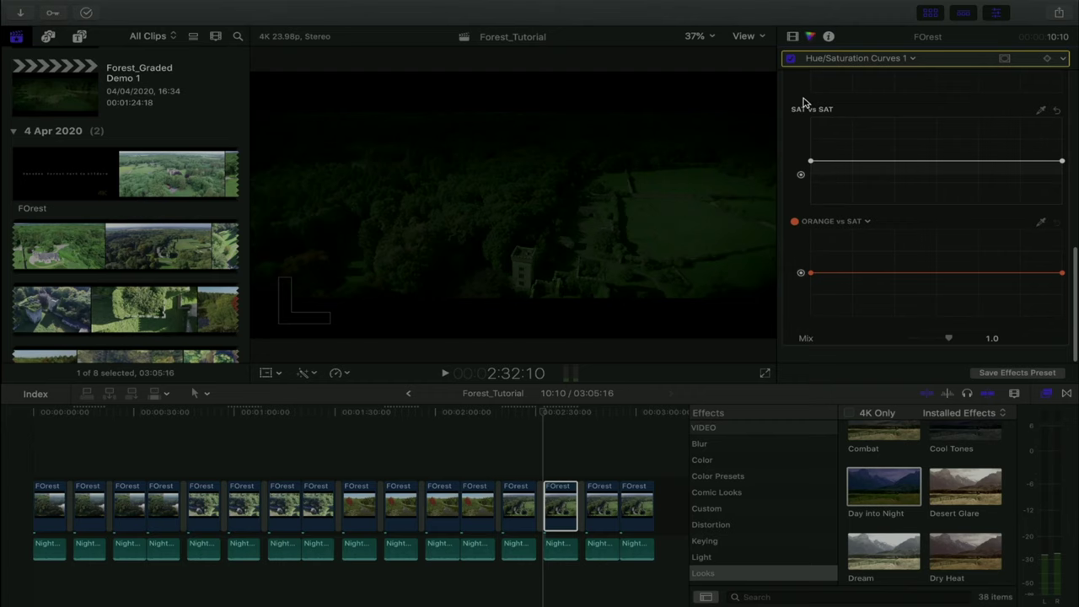
Return to the castle clip's effect list and review the full stack from Graduated Mask to Letterbox.
{"action": "left_click", "coordinate": [792, 37]}
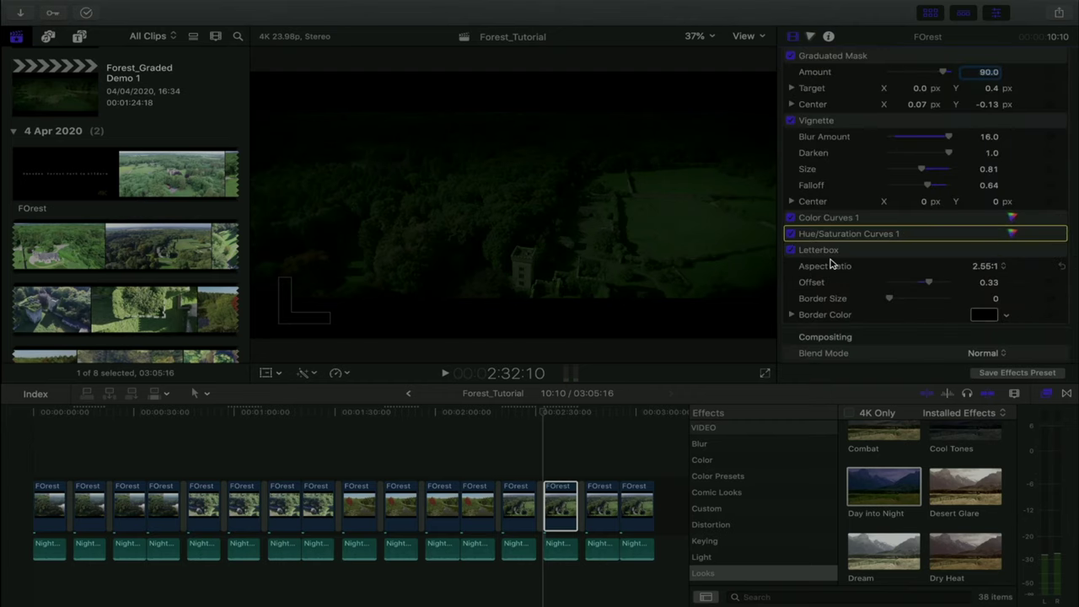
{"action": "scroll", "coordinate": [831, 241], "scroll_direction": "down", "scroll_amount": 1}
{"action": "scroll", "coordinate": [831, 219], "scroll_direction": "up", "scroll_amount": 3}
{"action": "scroll", "coordinate": [827, 213], "scroll_direction": "down", "scroll_amount": 1}
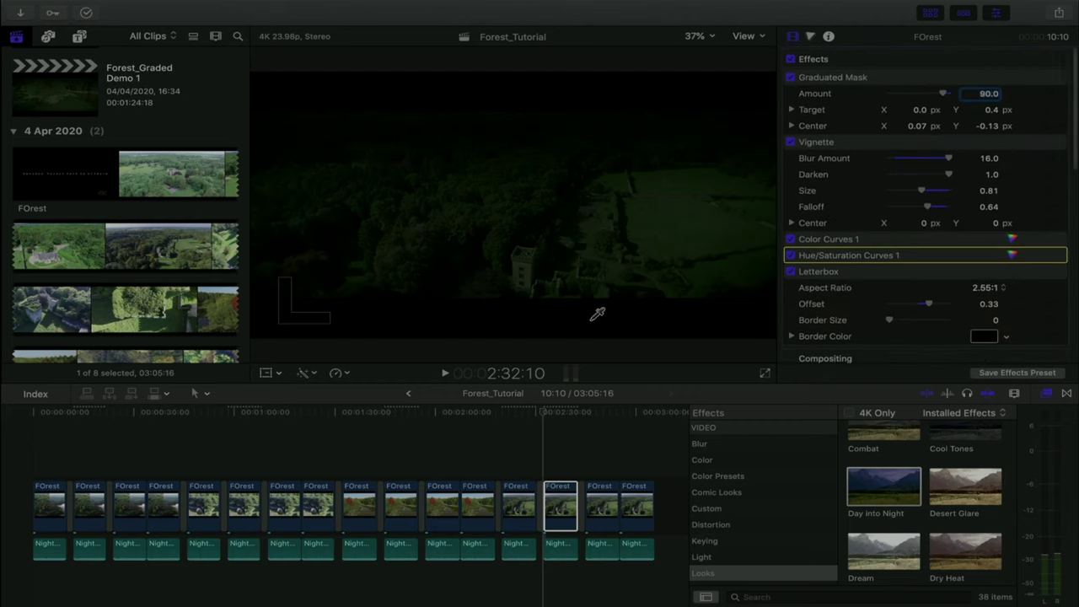